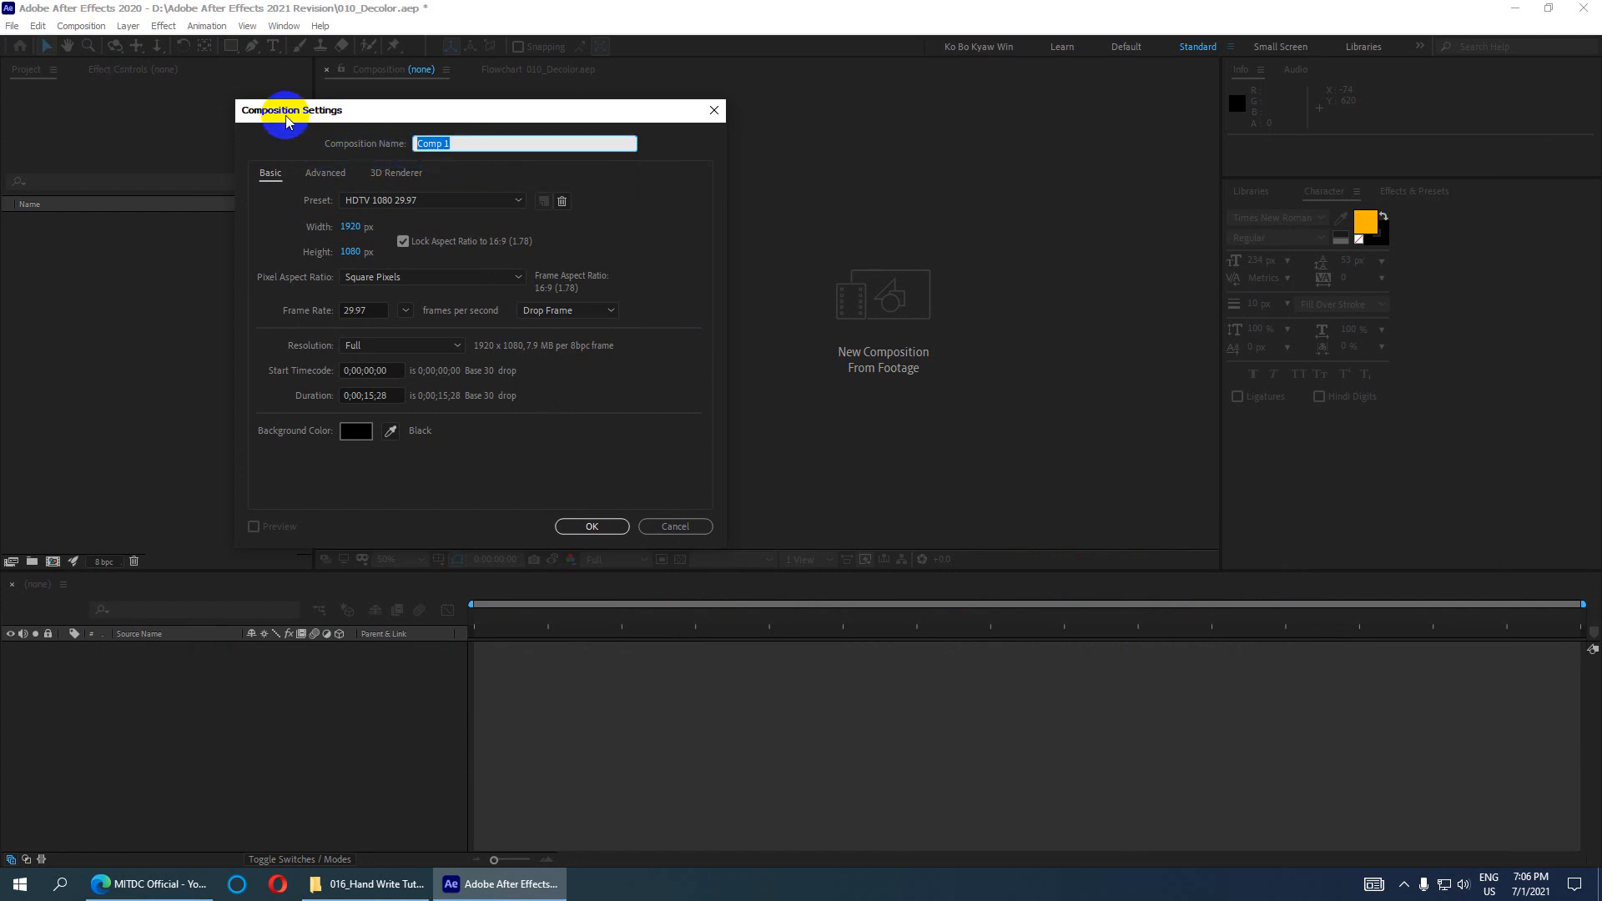
Step: Create a 1920 x 1080, 29.97 fps composition named Hand Writing Animation with a duration of 0;00;10;28
text(Hanb)
click(373, 397)
key(BackSpace)
text(0)
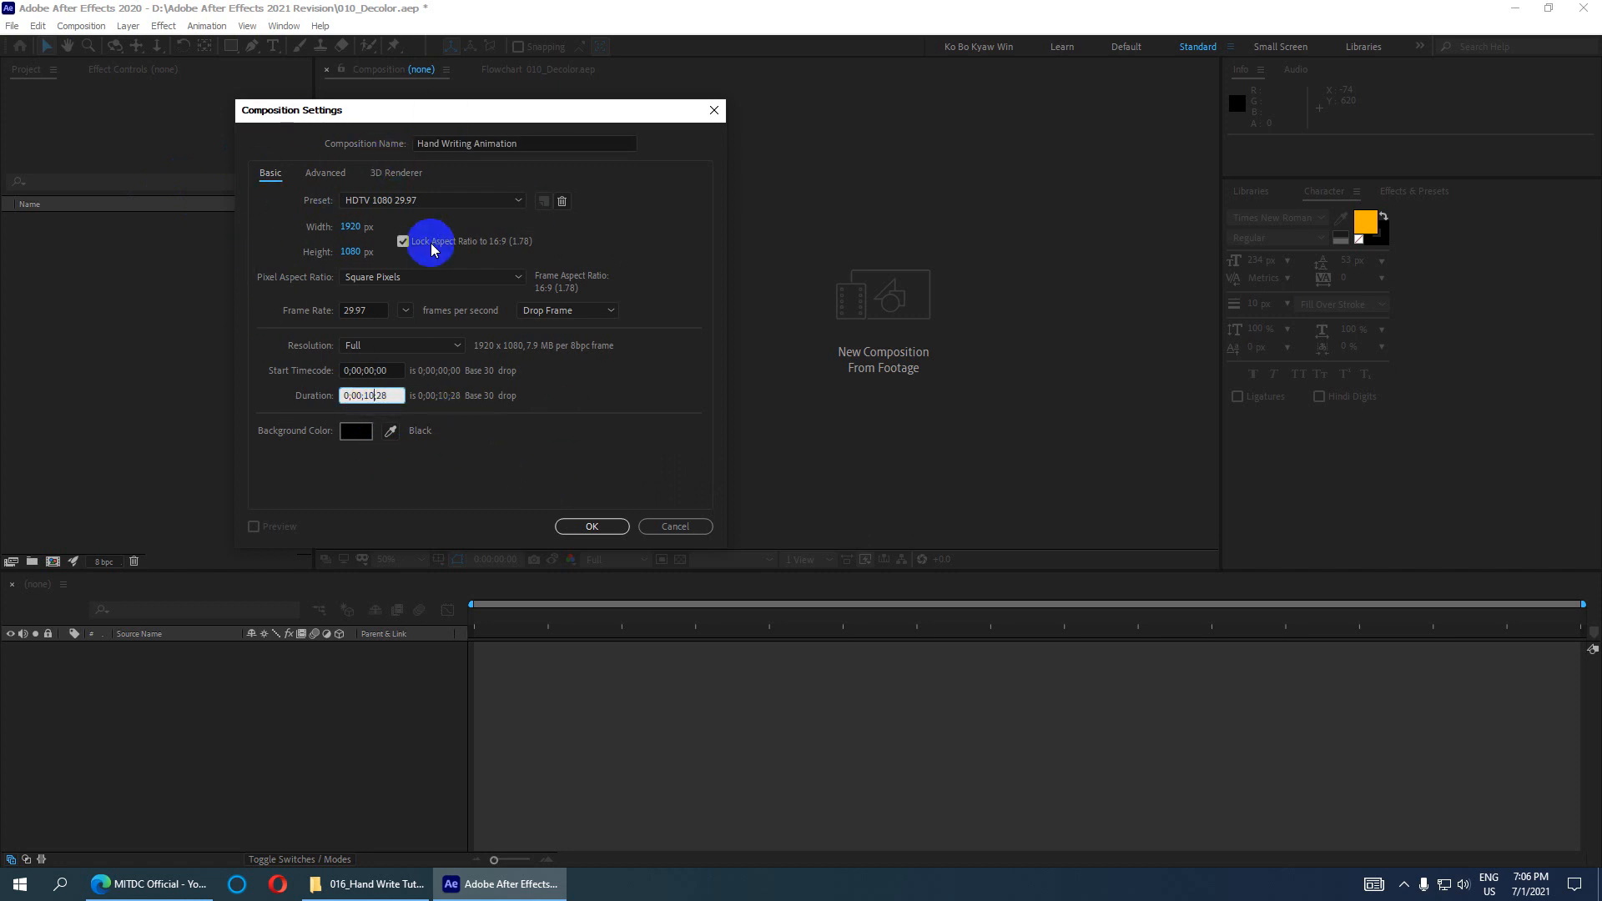
click(591, 526)
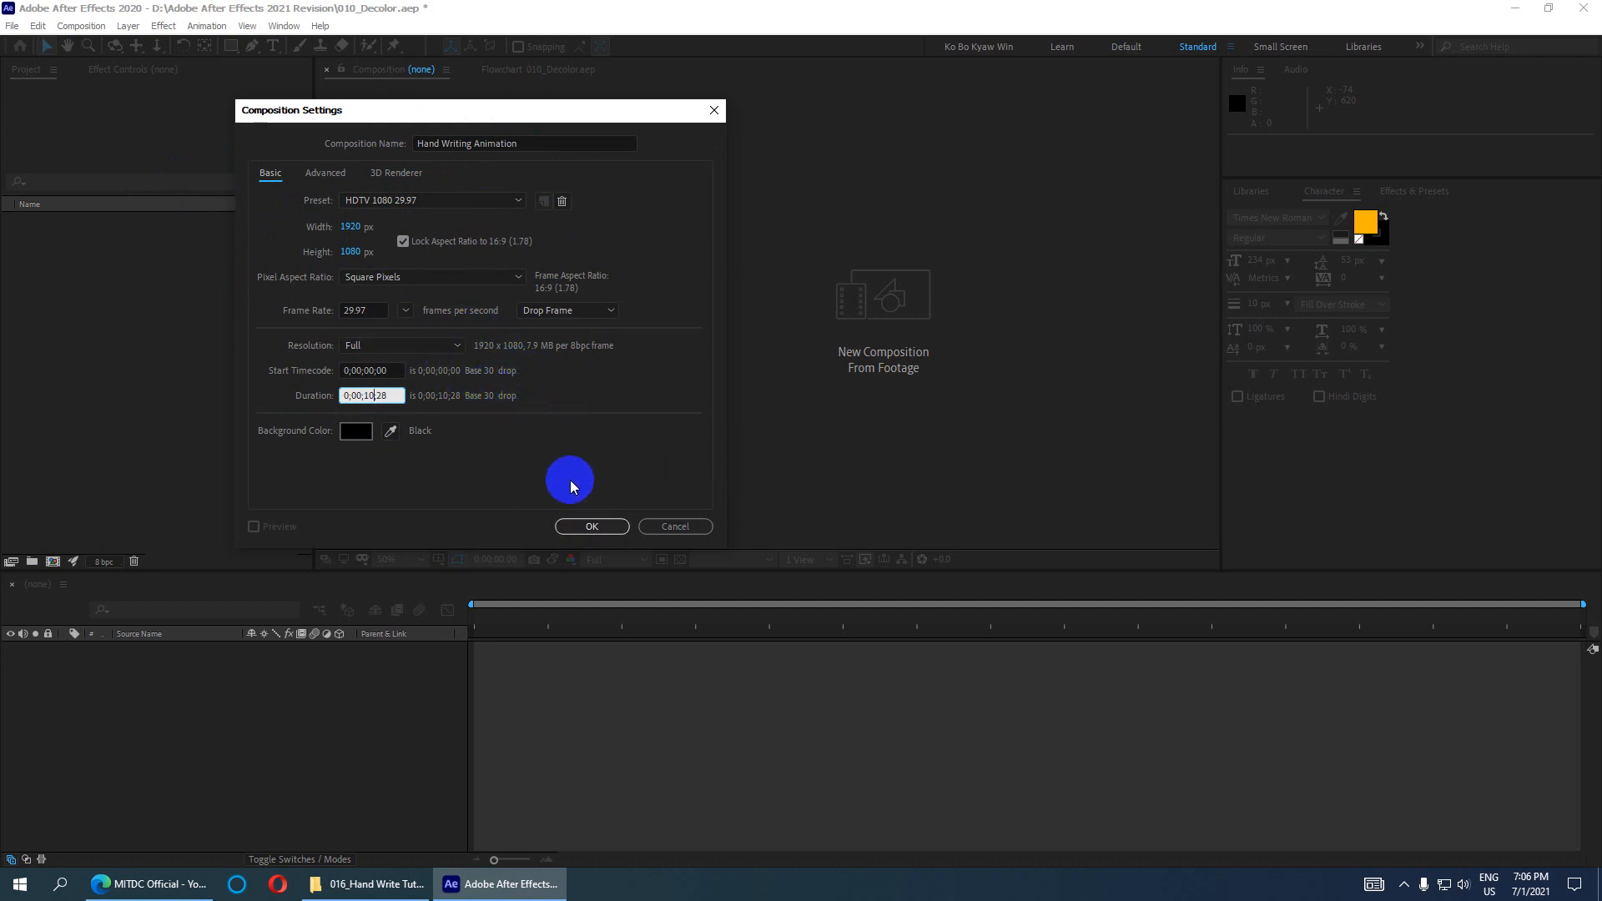
click(582, 527)
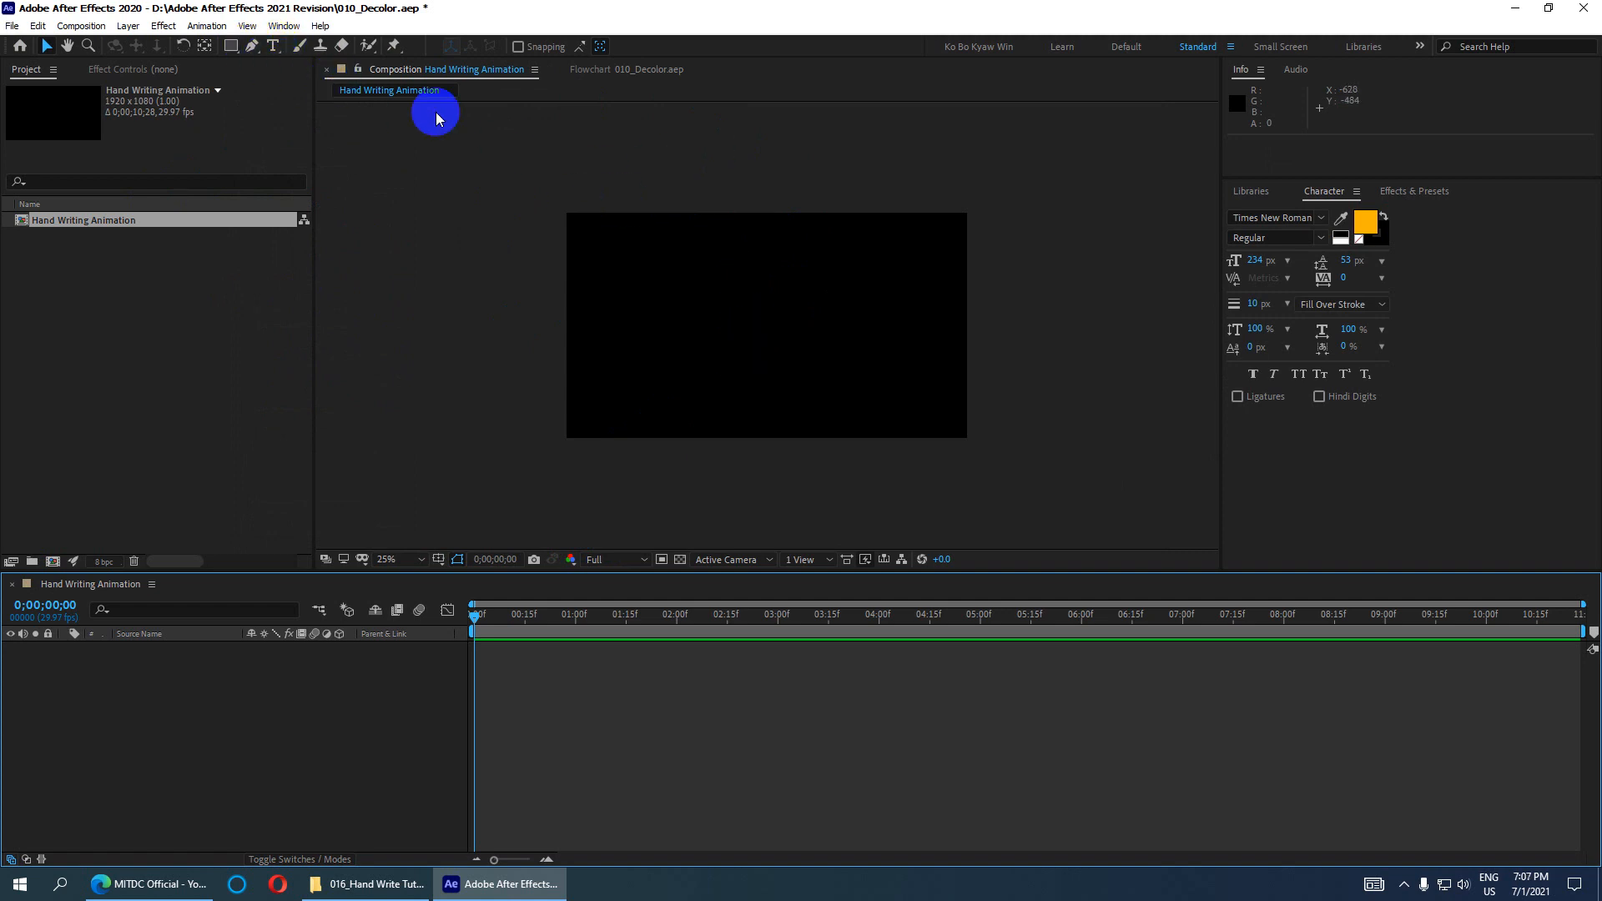
Step: Add a text layer reading MITDC to the composition
drag(273, 45, 384, 52)
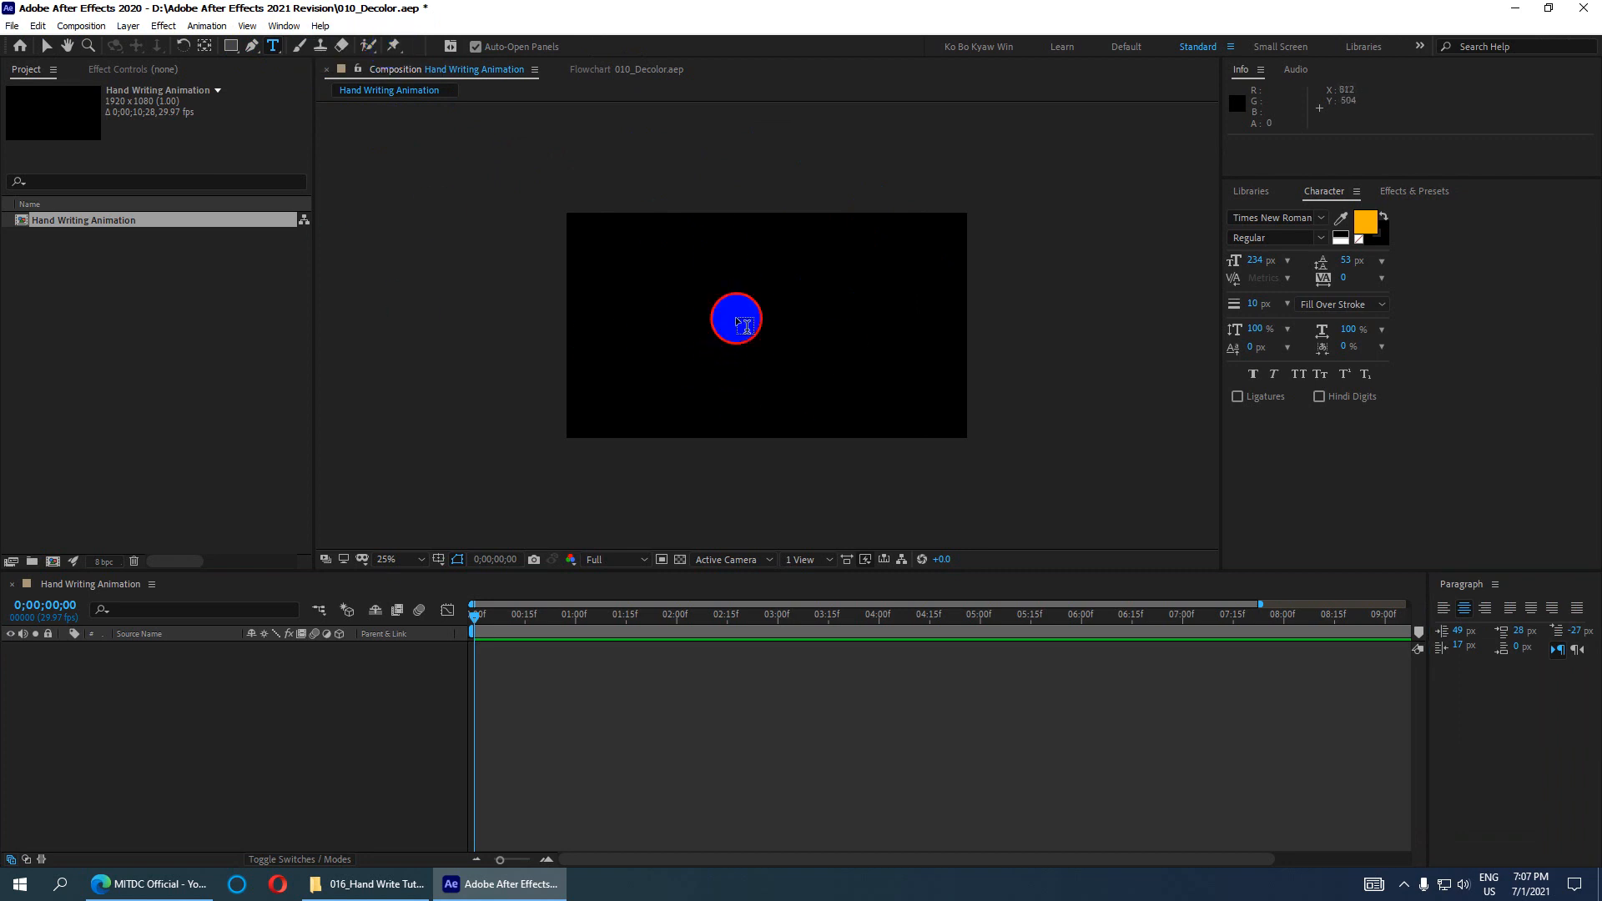
click(741, 324)
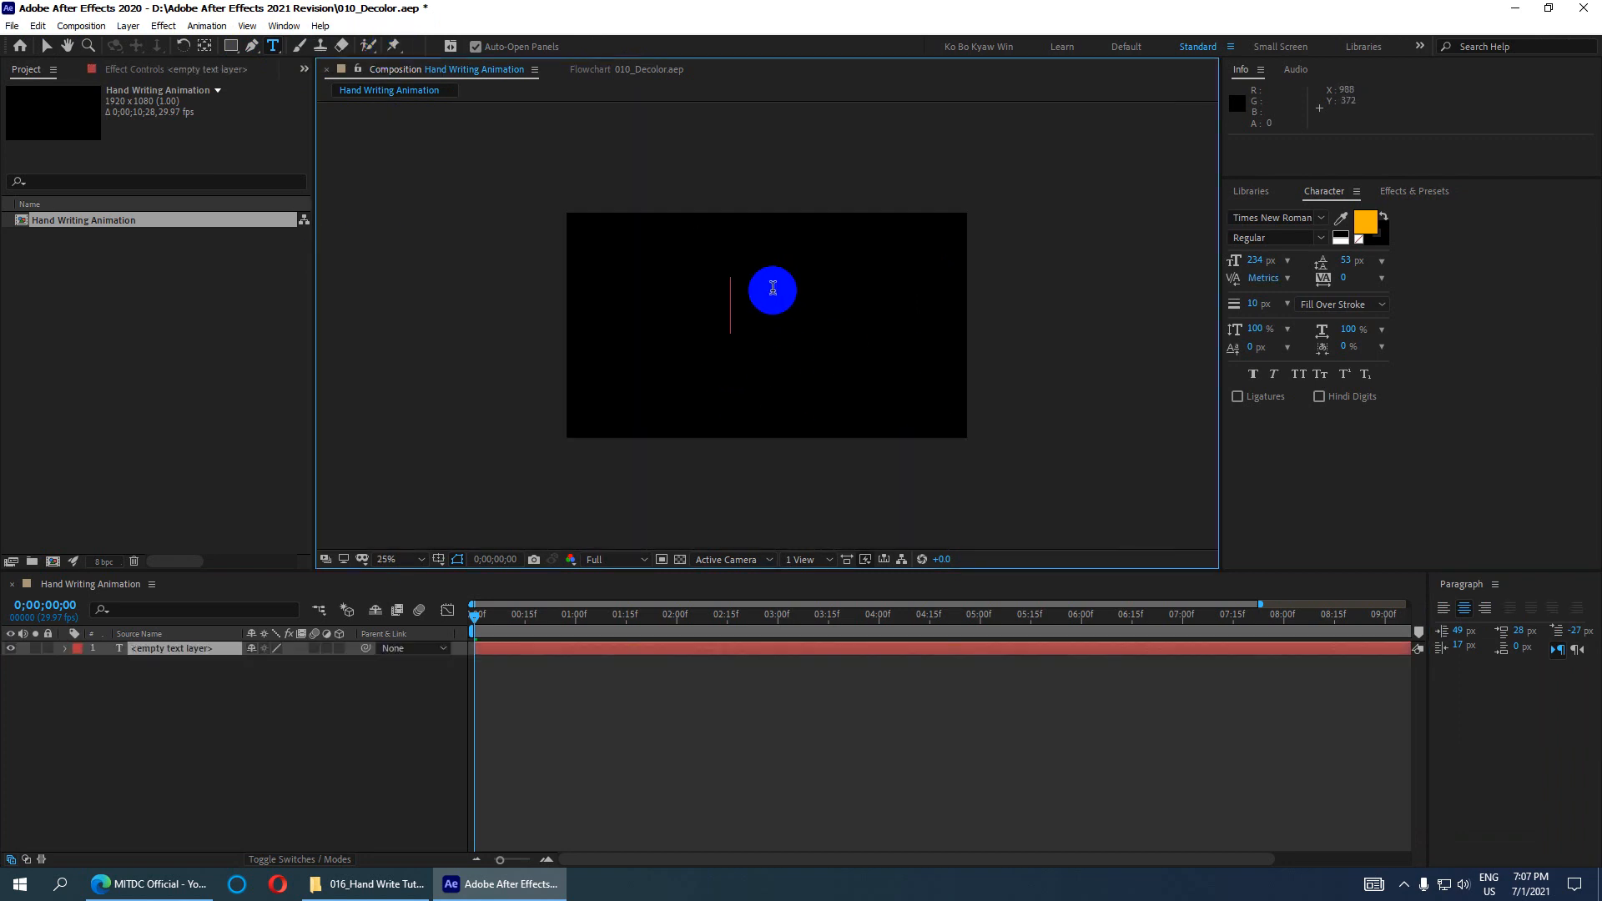
text(MTDC)
key(BackSpace)
key(BackSpace)
key(BackSpace)
text(IT)
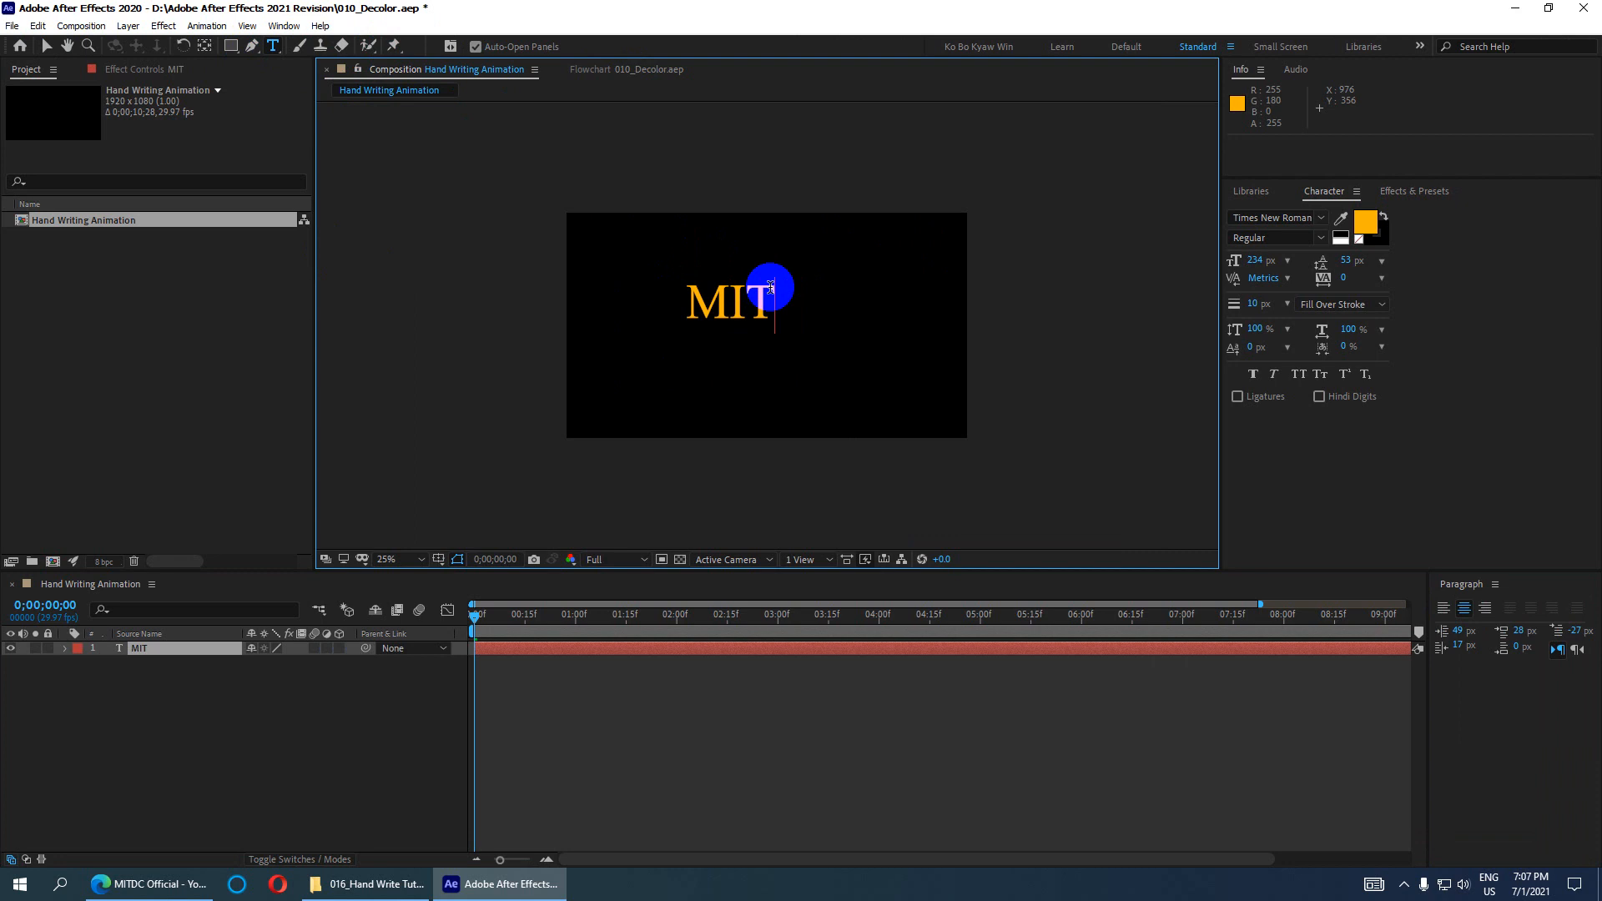
text(DC)
scroll(769, 287, up, 2)
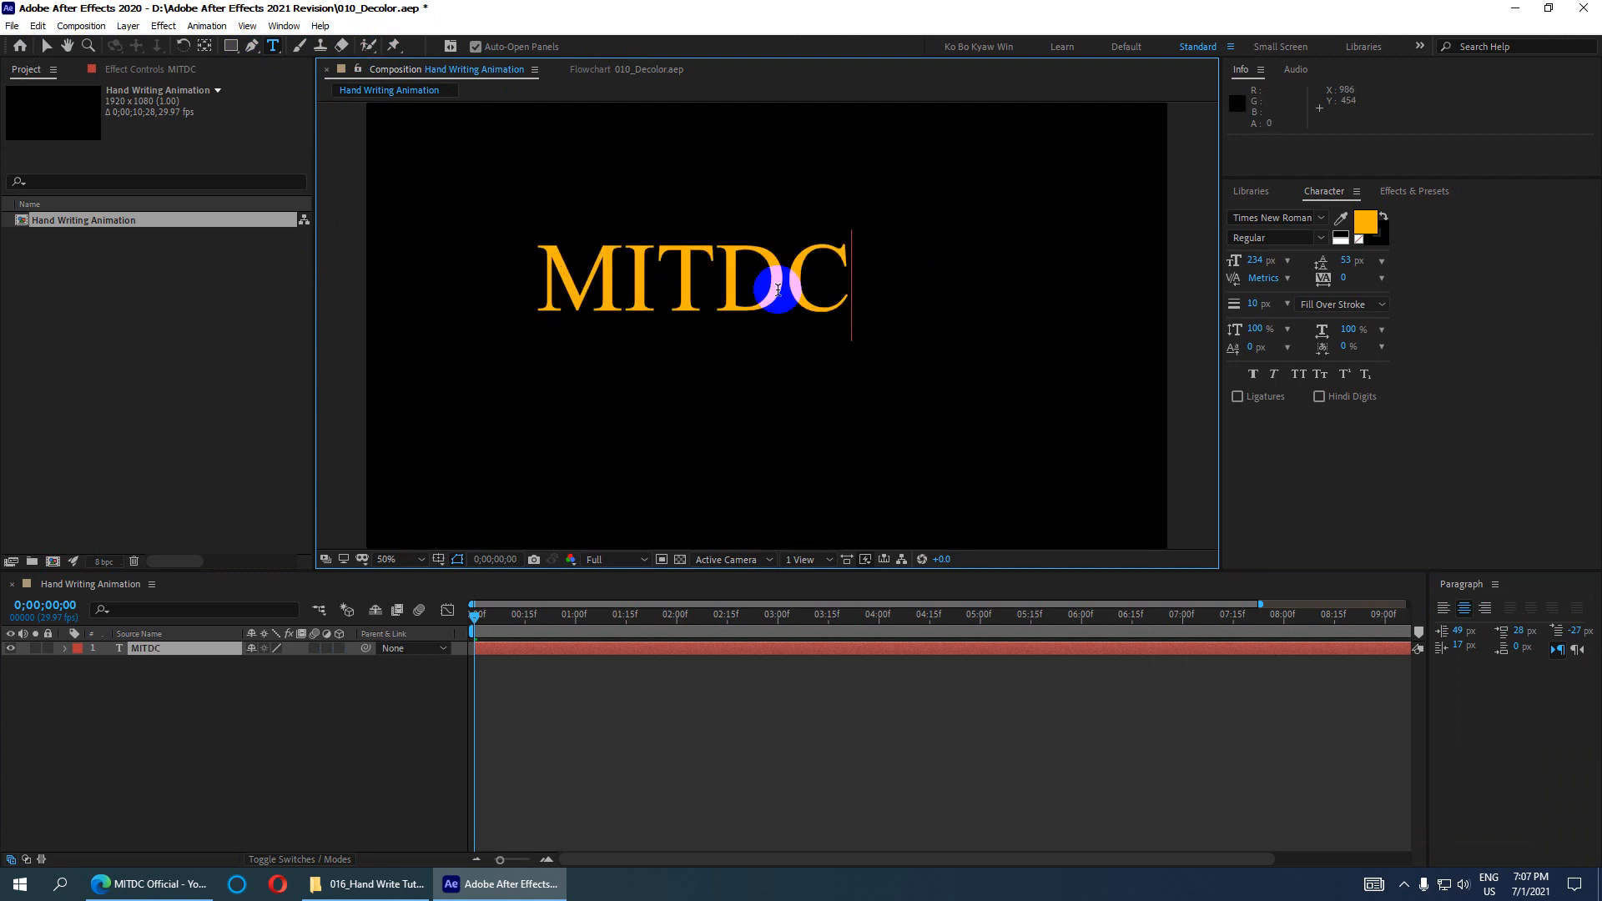
Step: Set the font size of the whole MITDC text to 360 px
key(ctrl+a)
scroll(784, 298, down, 2)
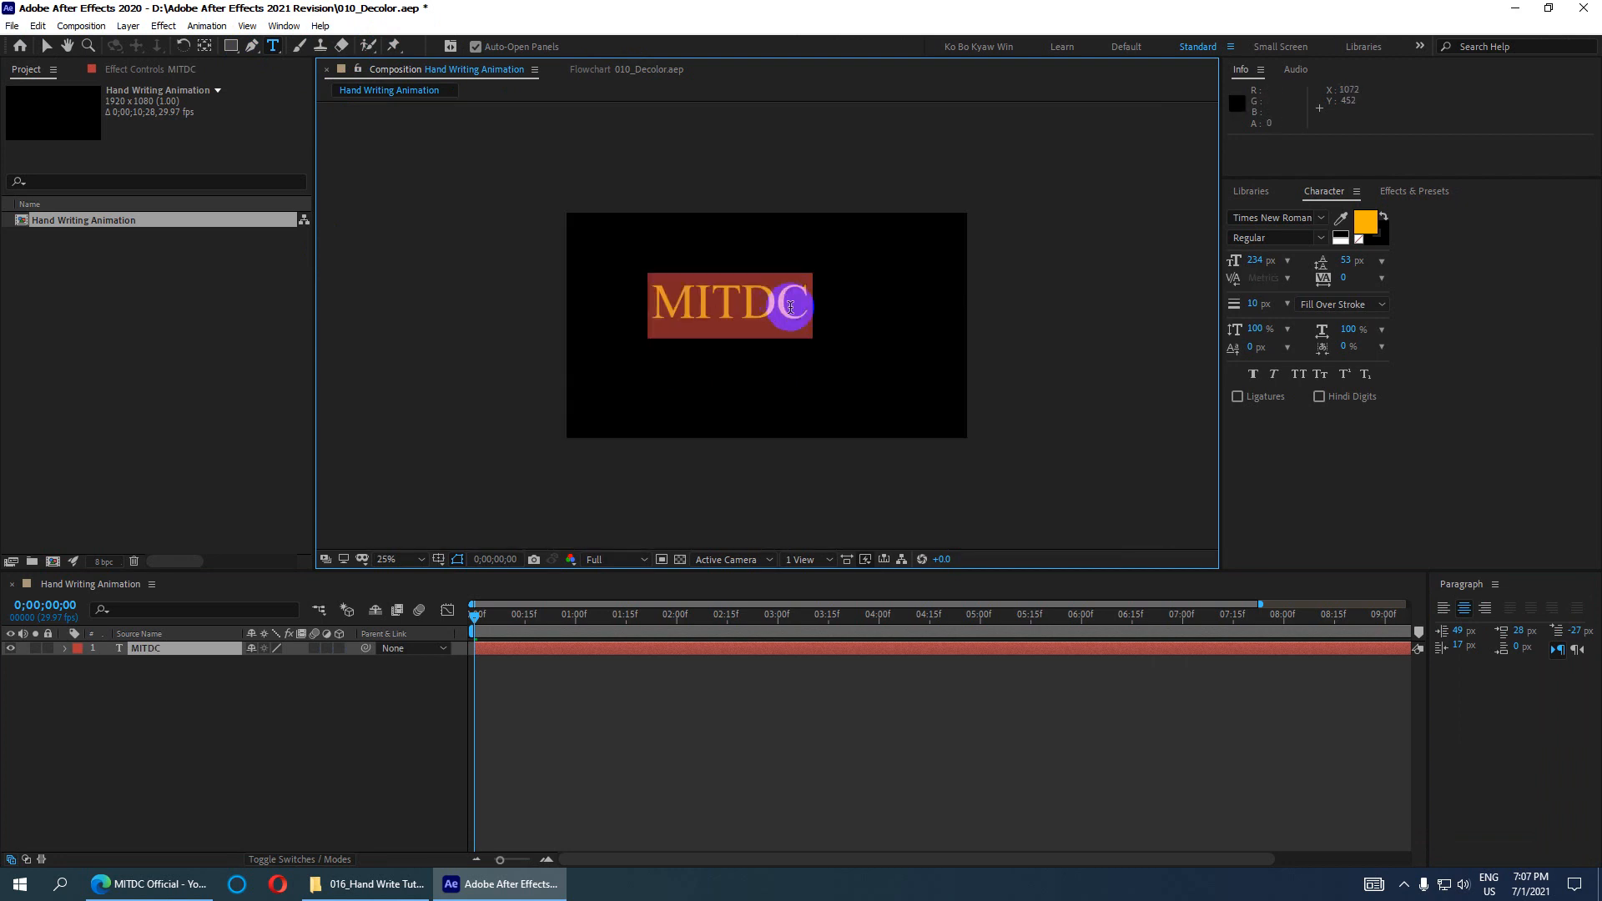
drag(1259, 256, 1373, 279)
click(47, 46)
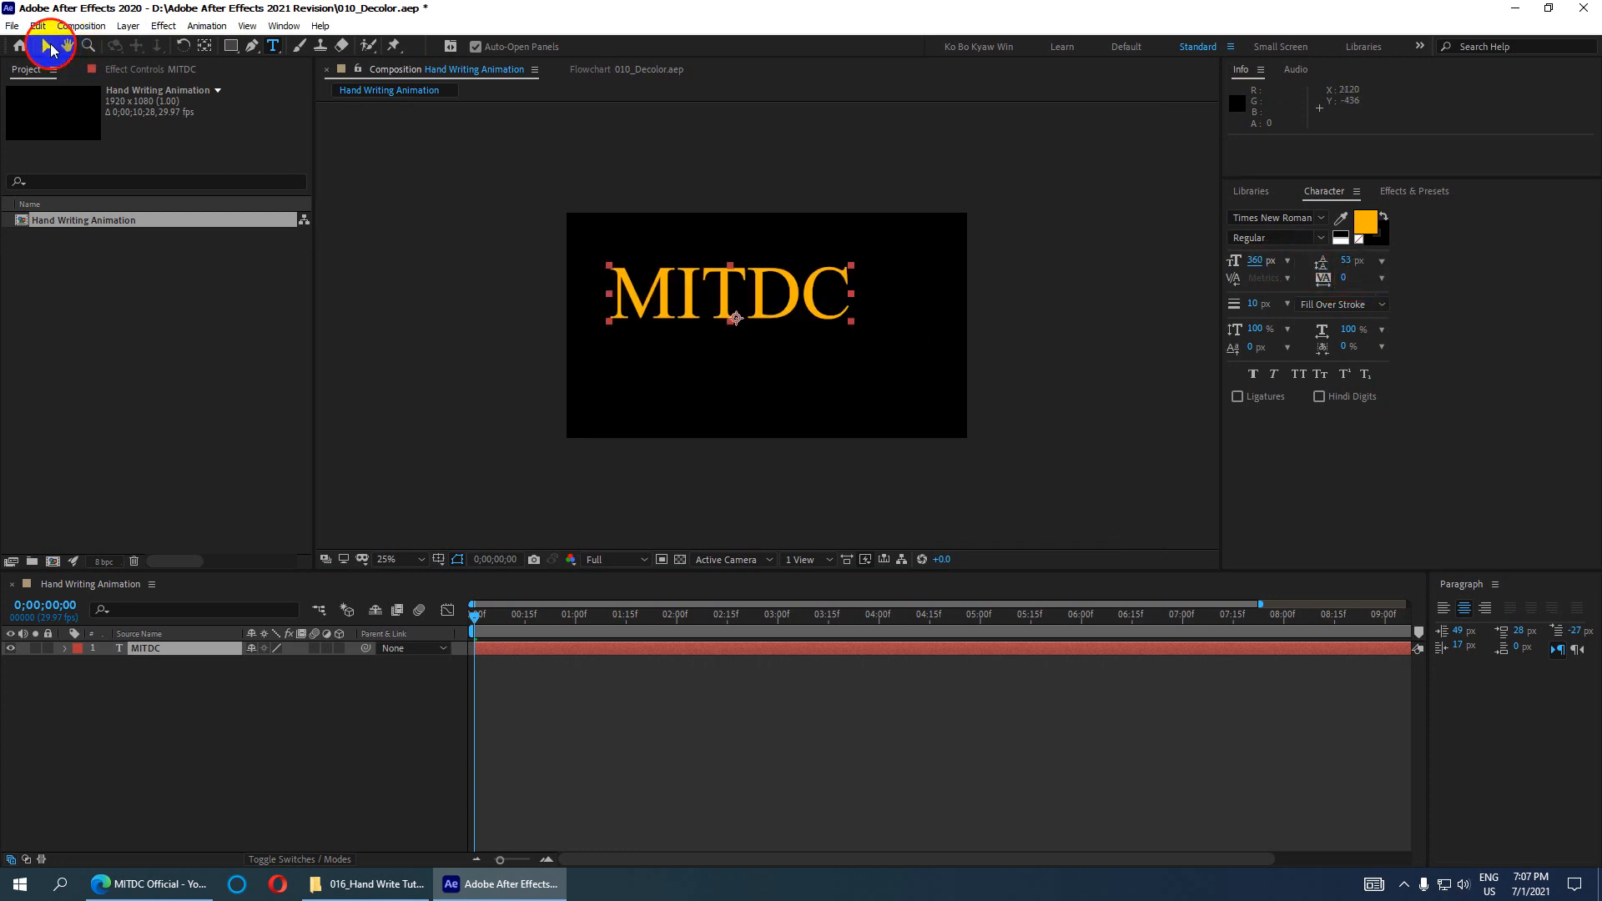
scroll(584, 276, down, 1)
scroll(693, 350, up, 1)
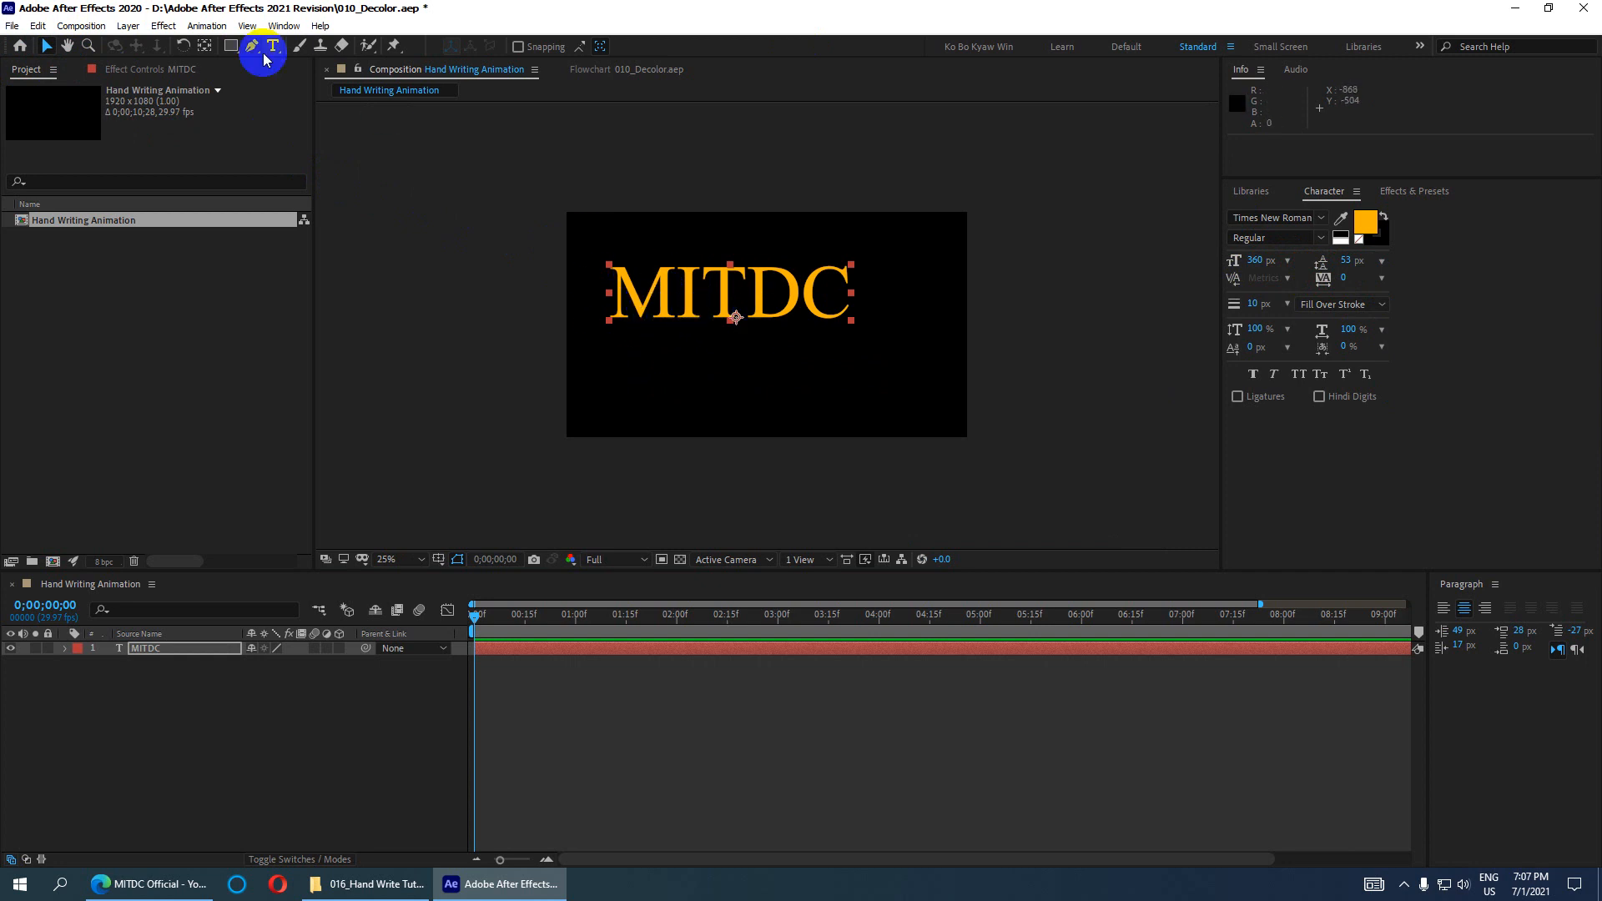
Step: Move the text layer's anchor point to the centre of the MITDC lettering
click(205, 47)
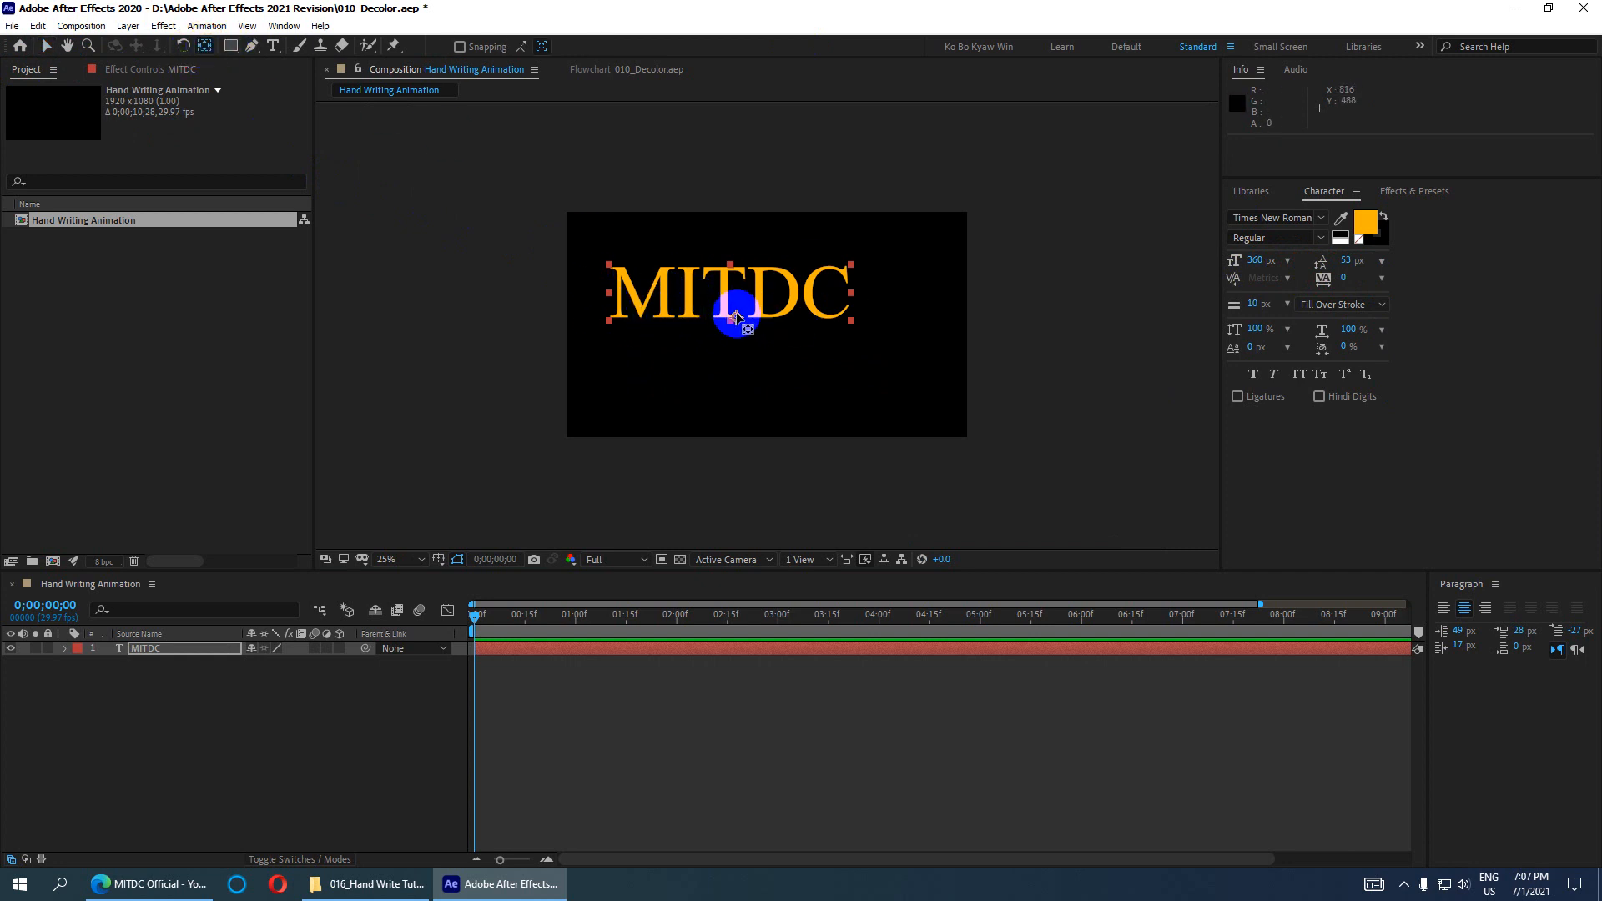
drag(736, 317, 729, 298)
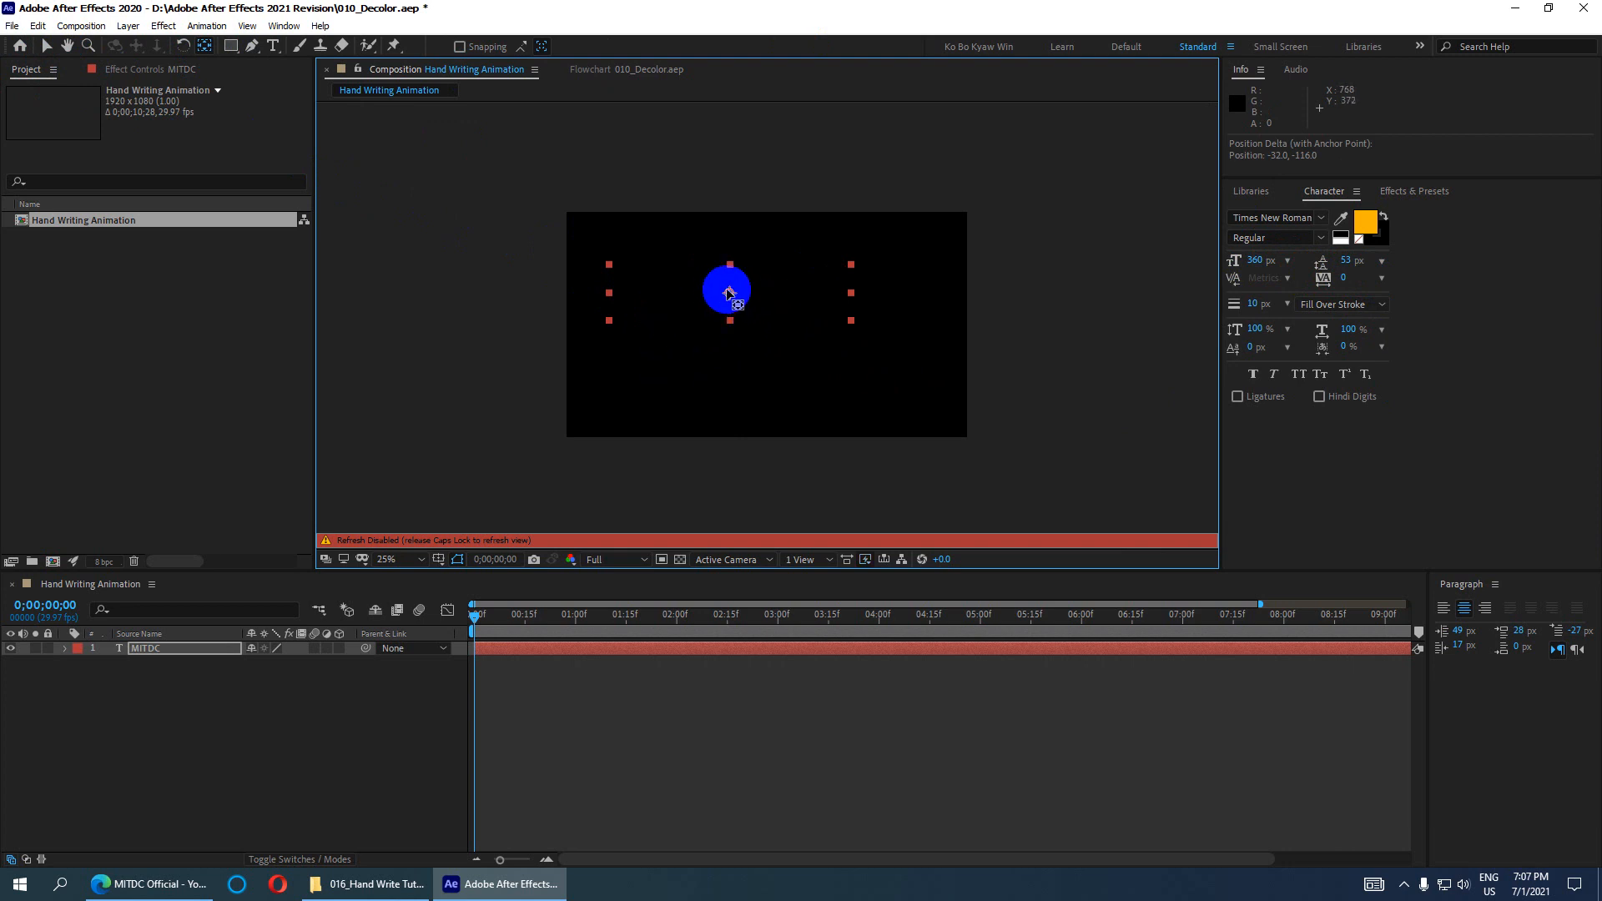
key(Caps_Lock)
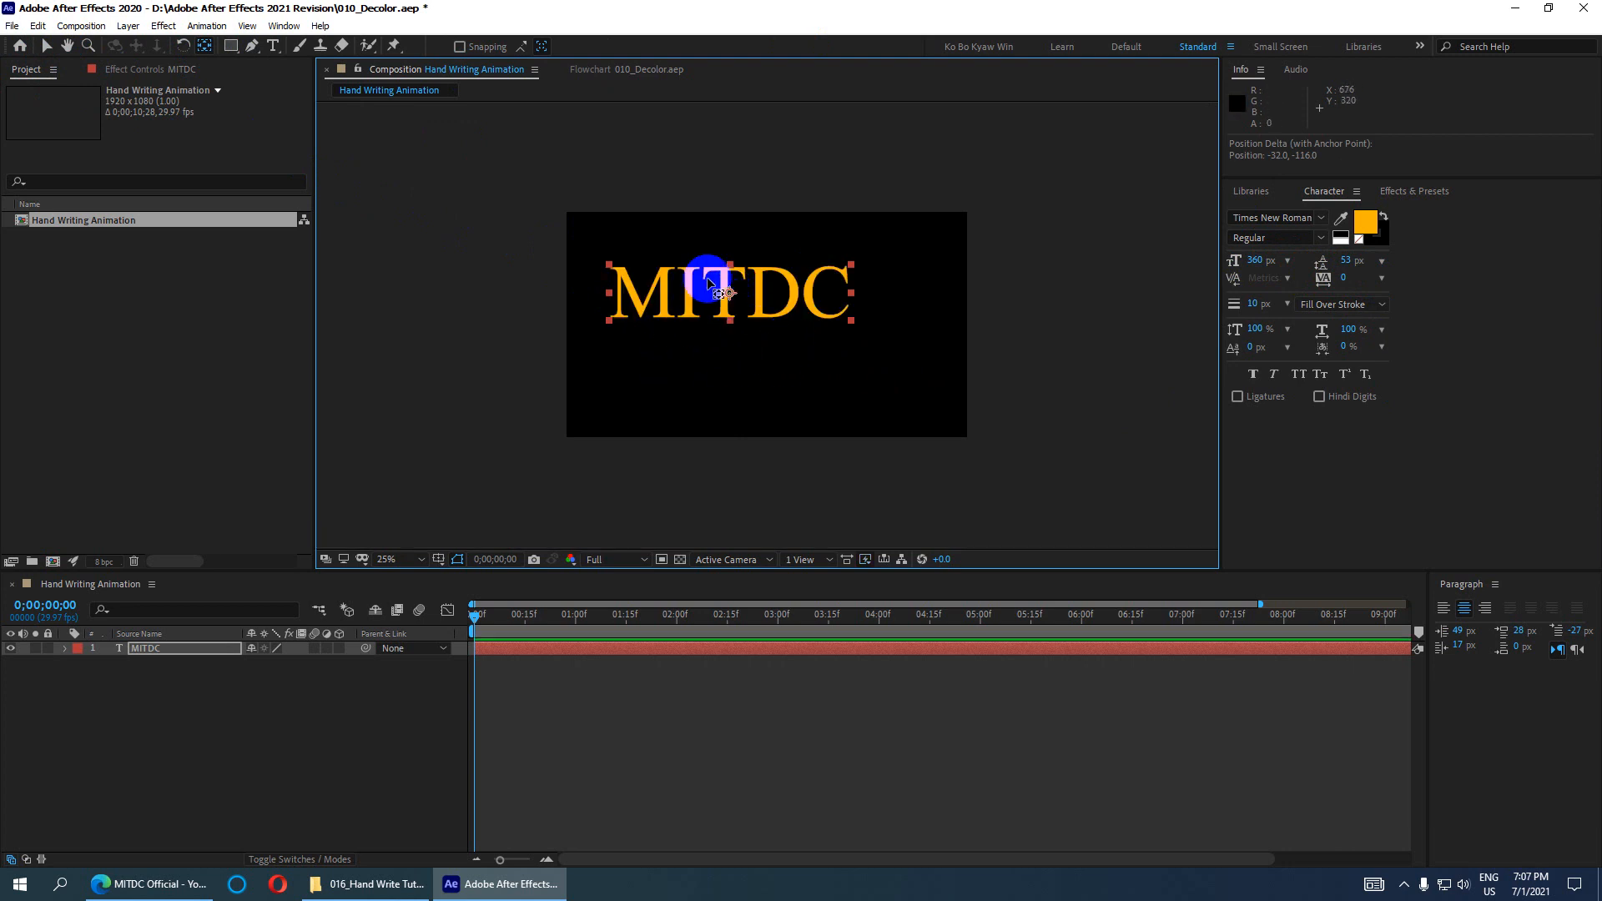
Step: Position the MITDC text by hand at the frame centre using the title/action safe guides, and hide the guides again
click(47, 45)
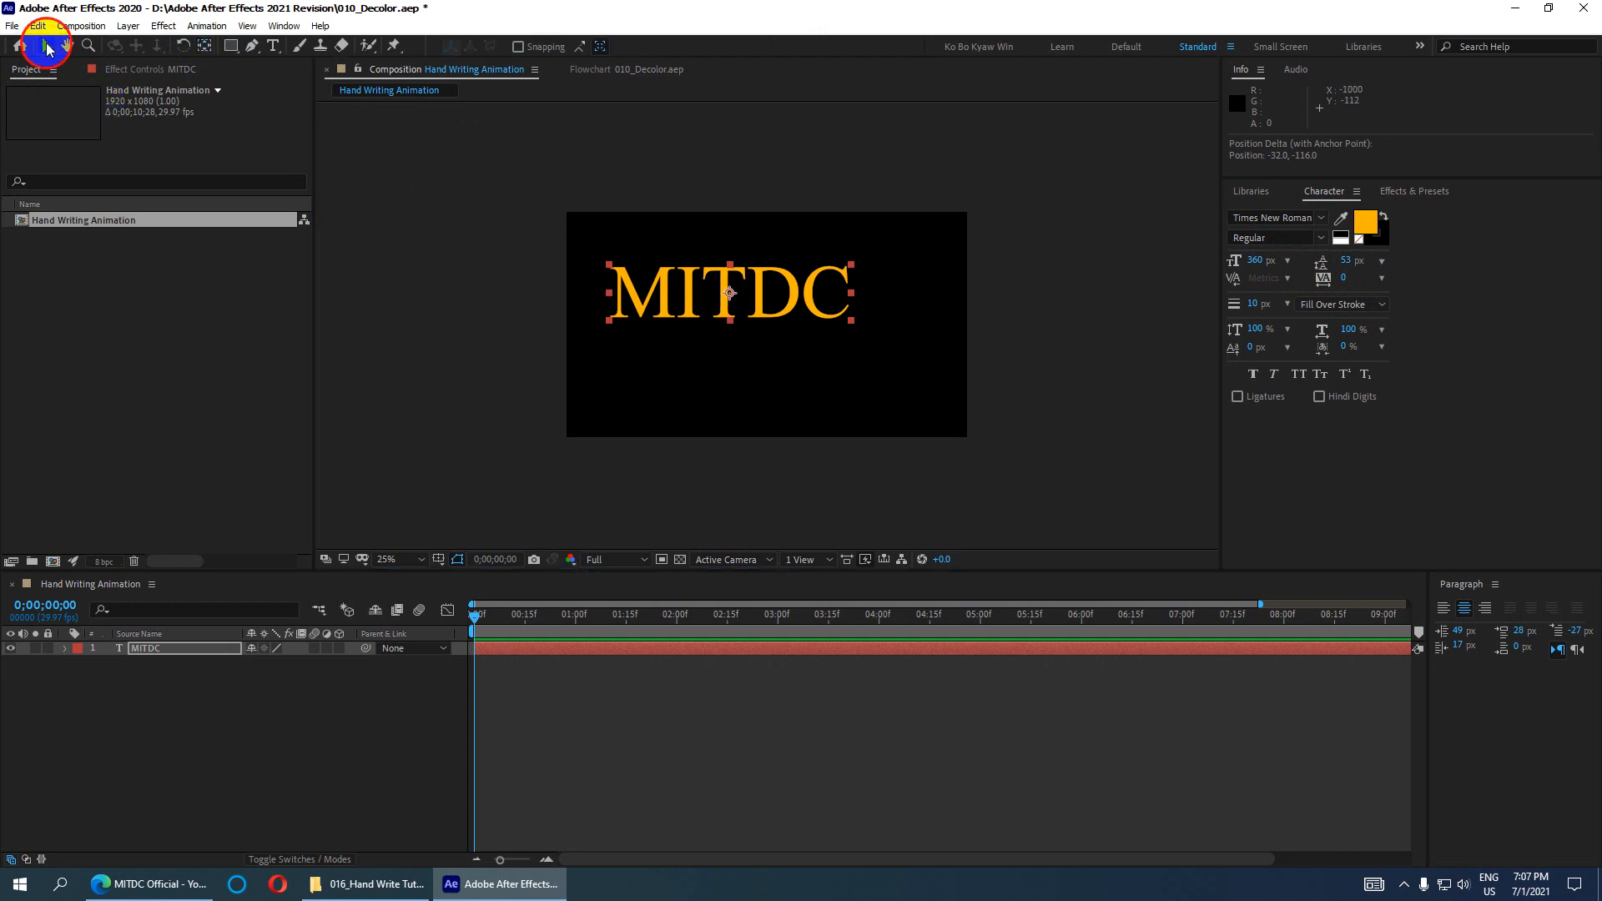
drag(762, 301, 805, 321)
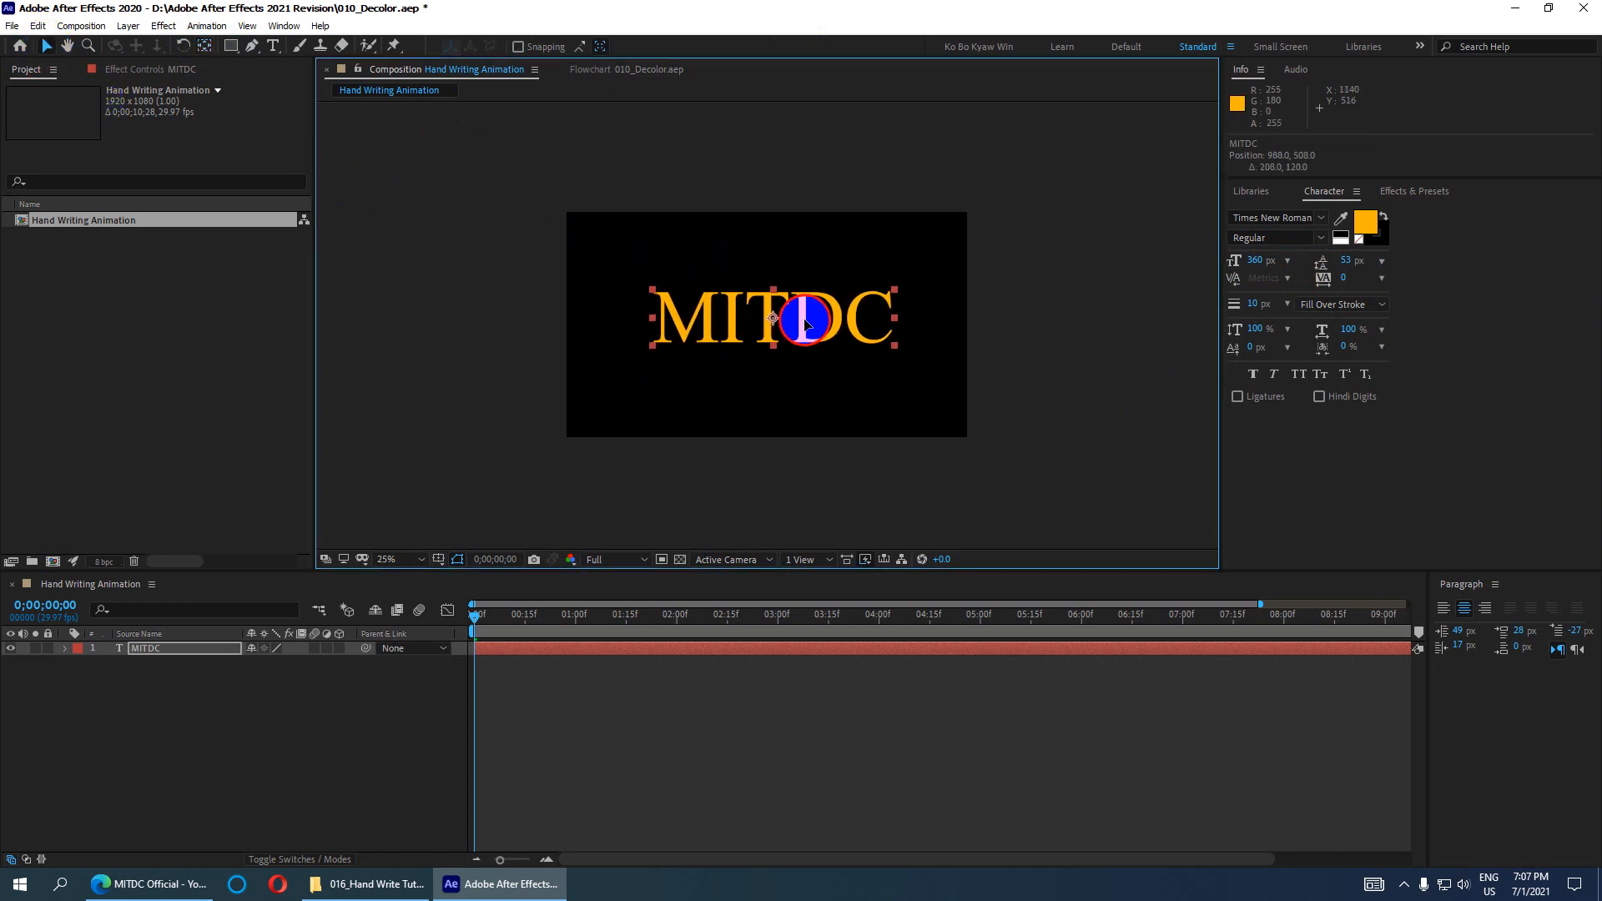
click(439, 560)
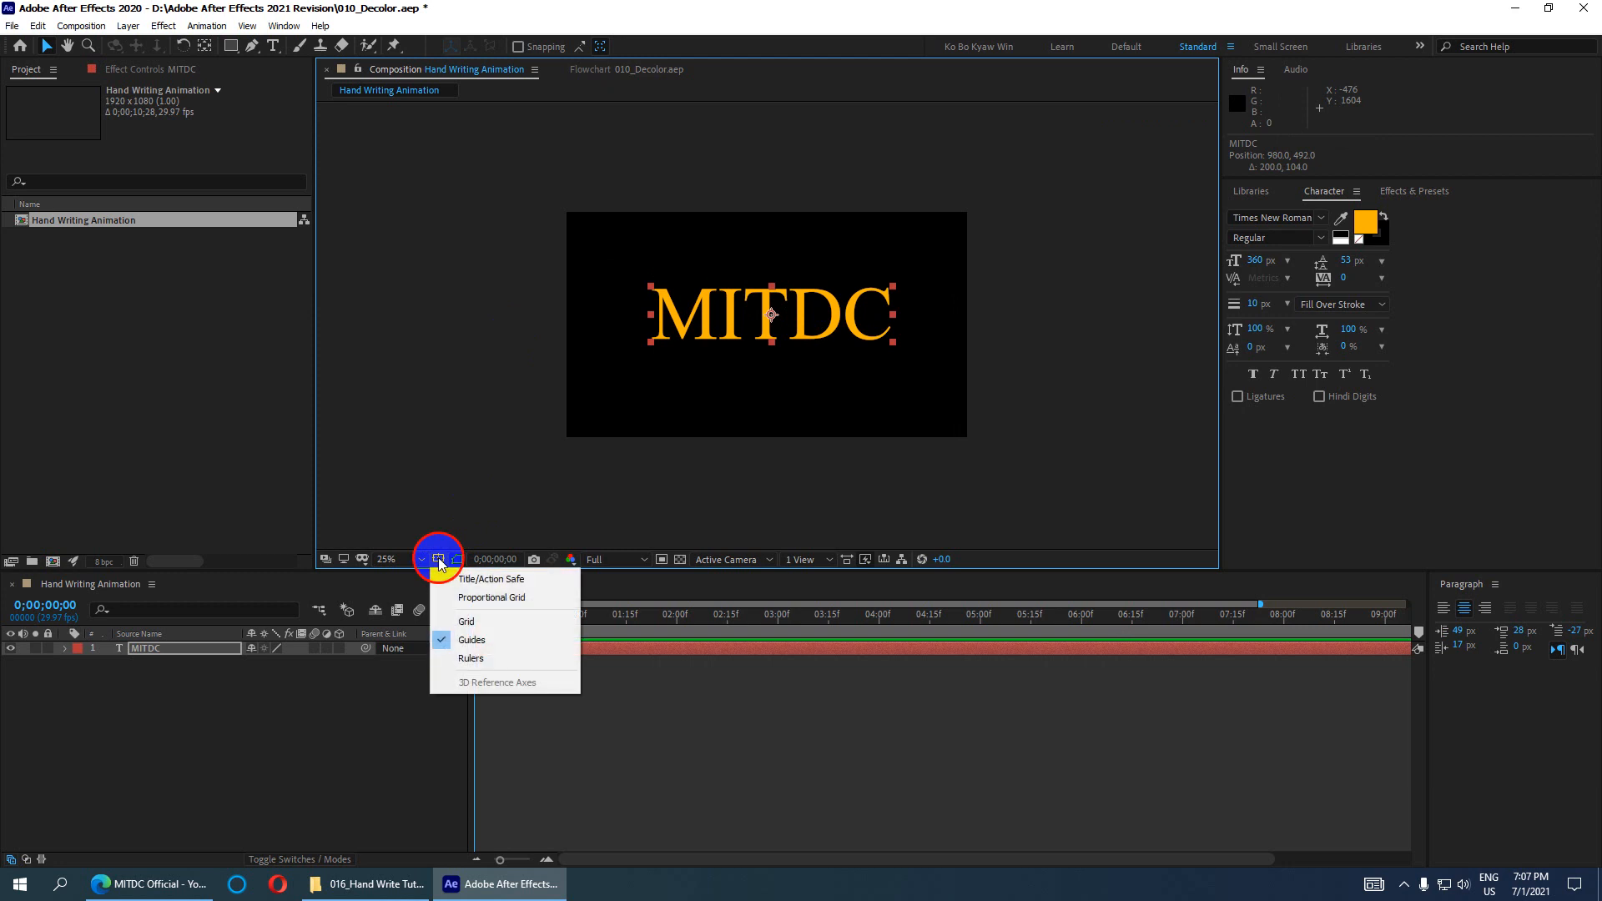
click(472, 579)
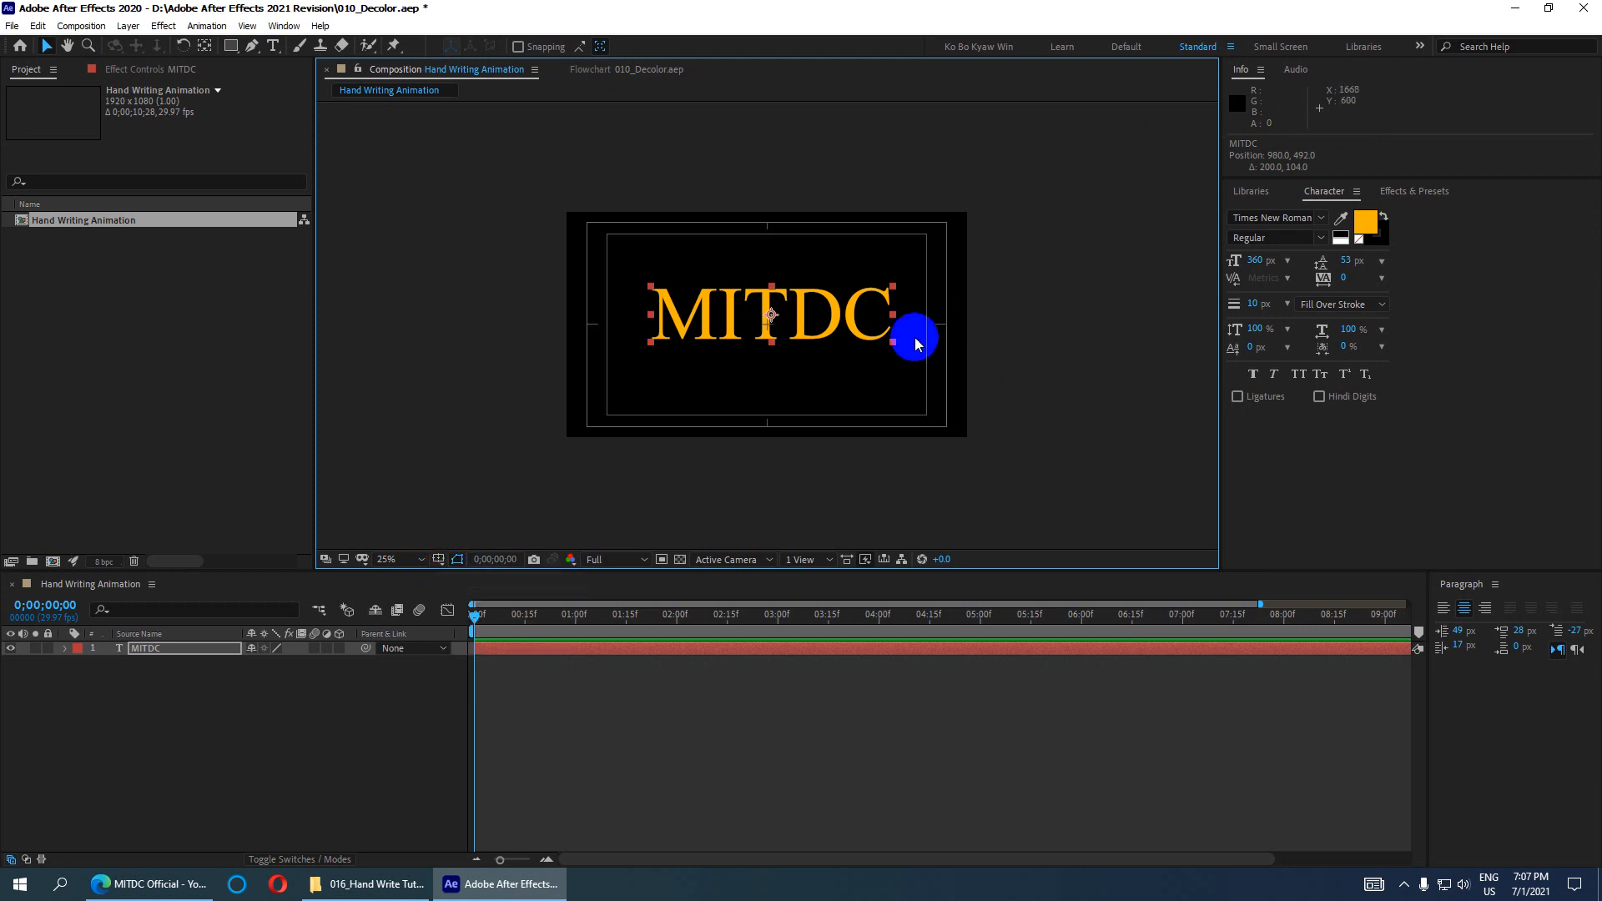
drag(836, 308, 833, 317)
scroll(780, 325, down, 1)
scroll(783, 325, up, 2)
scroll(783, 325, down, 1)
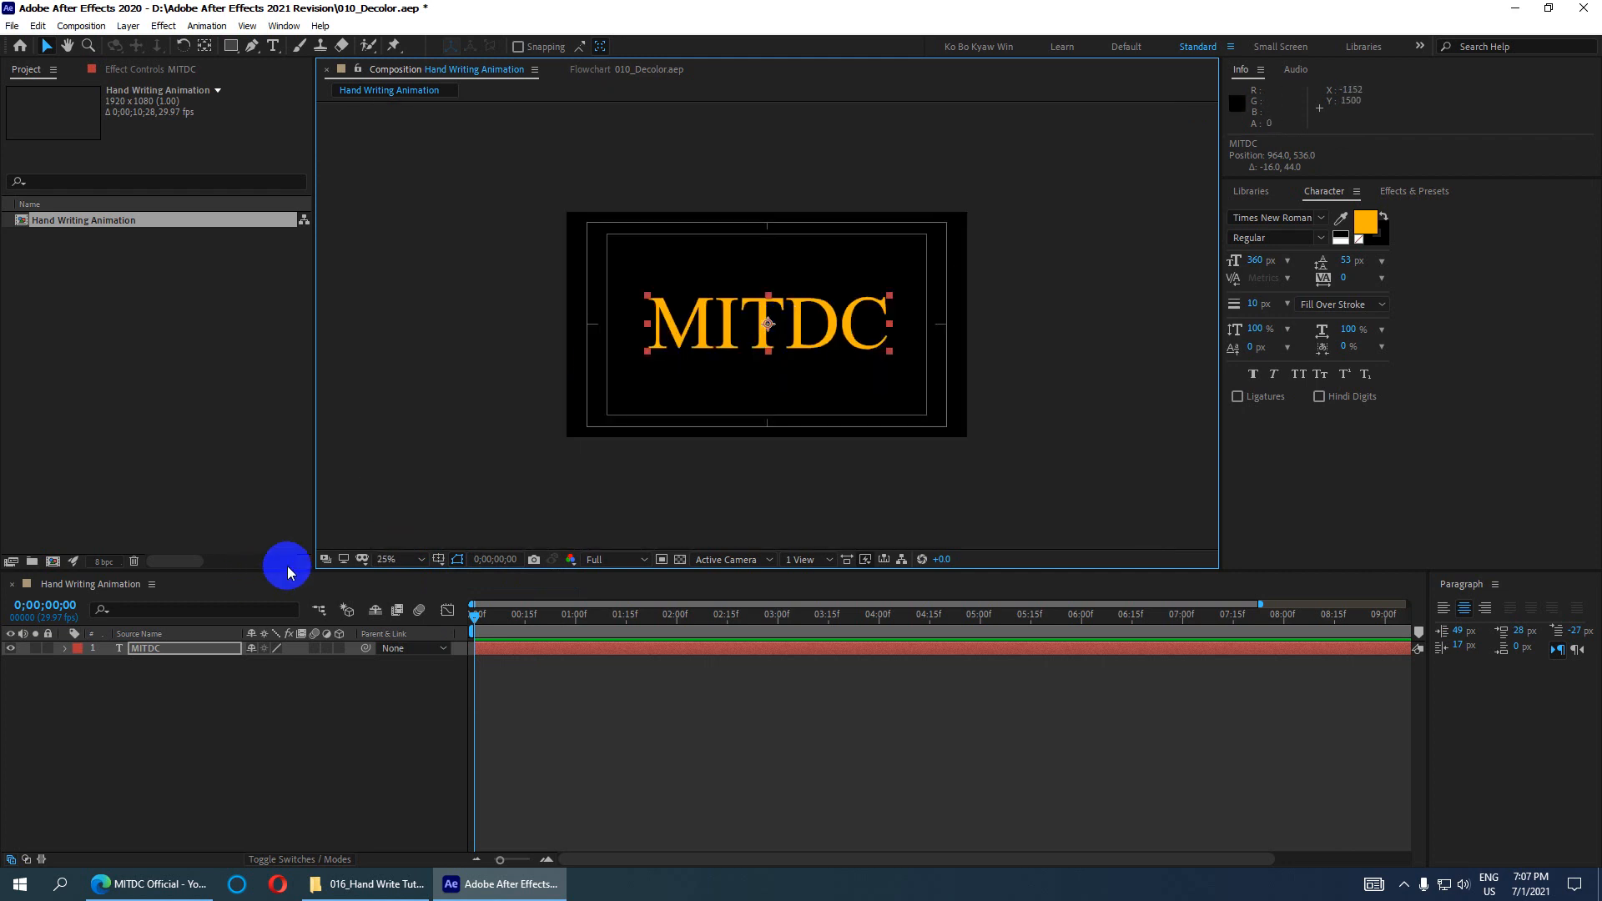
click(438, 560)
click(472, 579)
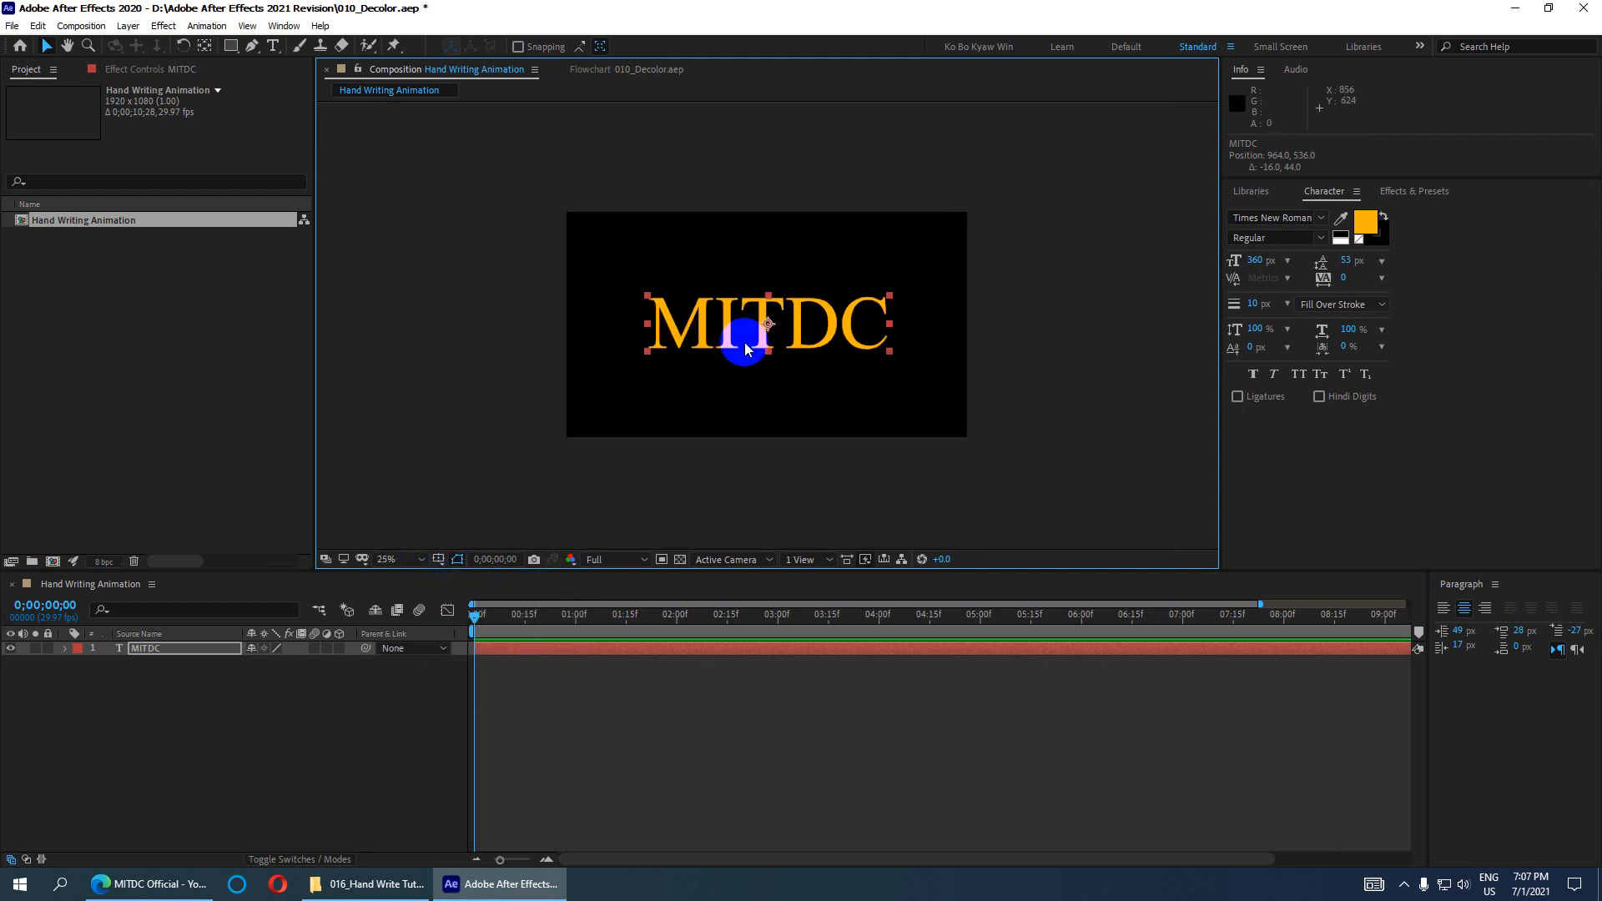
Step: Show the title/action safe guides and move the MITDC text off centre toward the frame's upper right
scroll(764, 358, down, 4)
scroll(765, 359, up, 4)
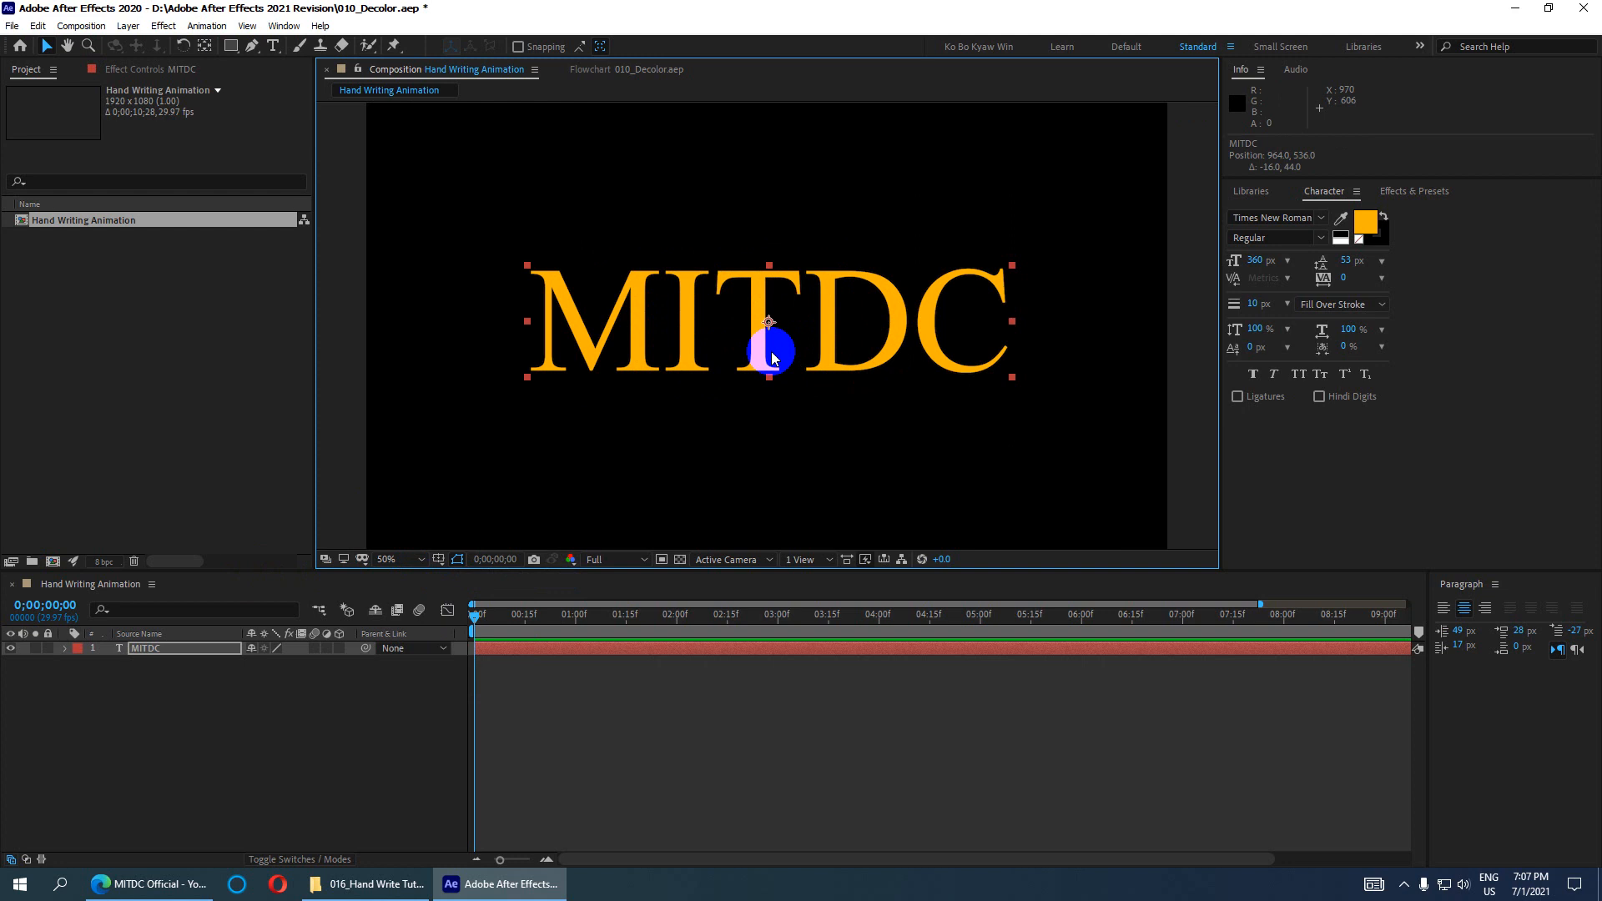
click(439, 559)
click(472, 577)
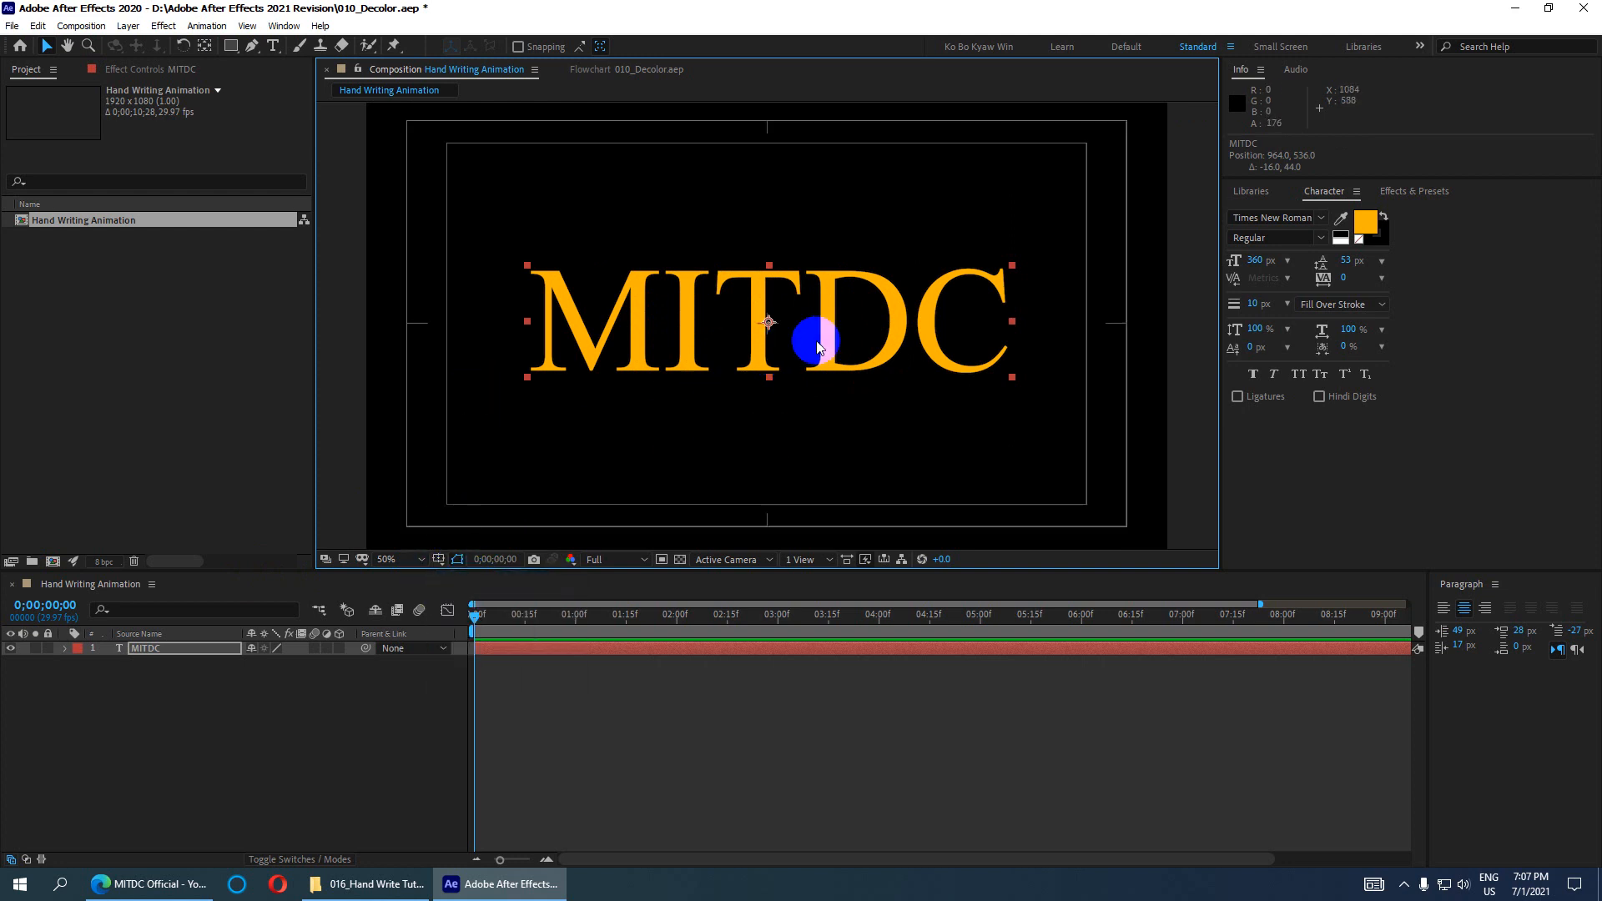
drag(776, 359, 858, 234)
scroll(933, 268, down, 4)
scroll(933, 269, up, 2)
Step: Align the MITDC text to the composition's horizontal and vertical centre, and hide the title/action safe guides
click(284, 25)
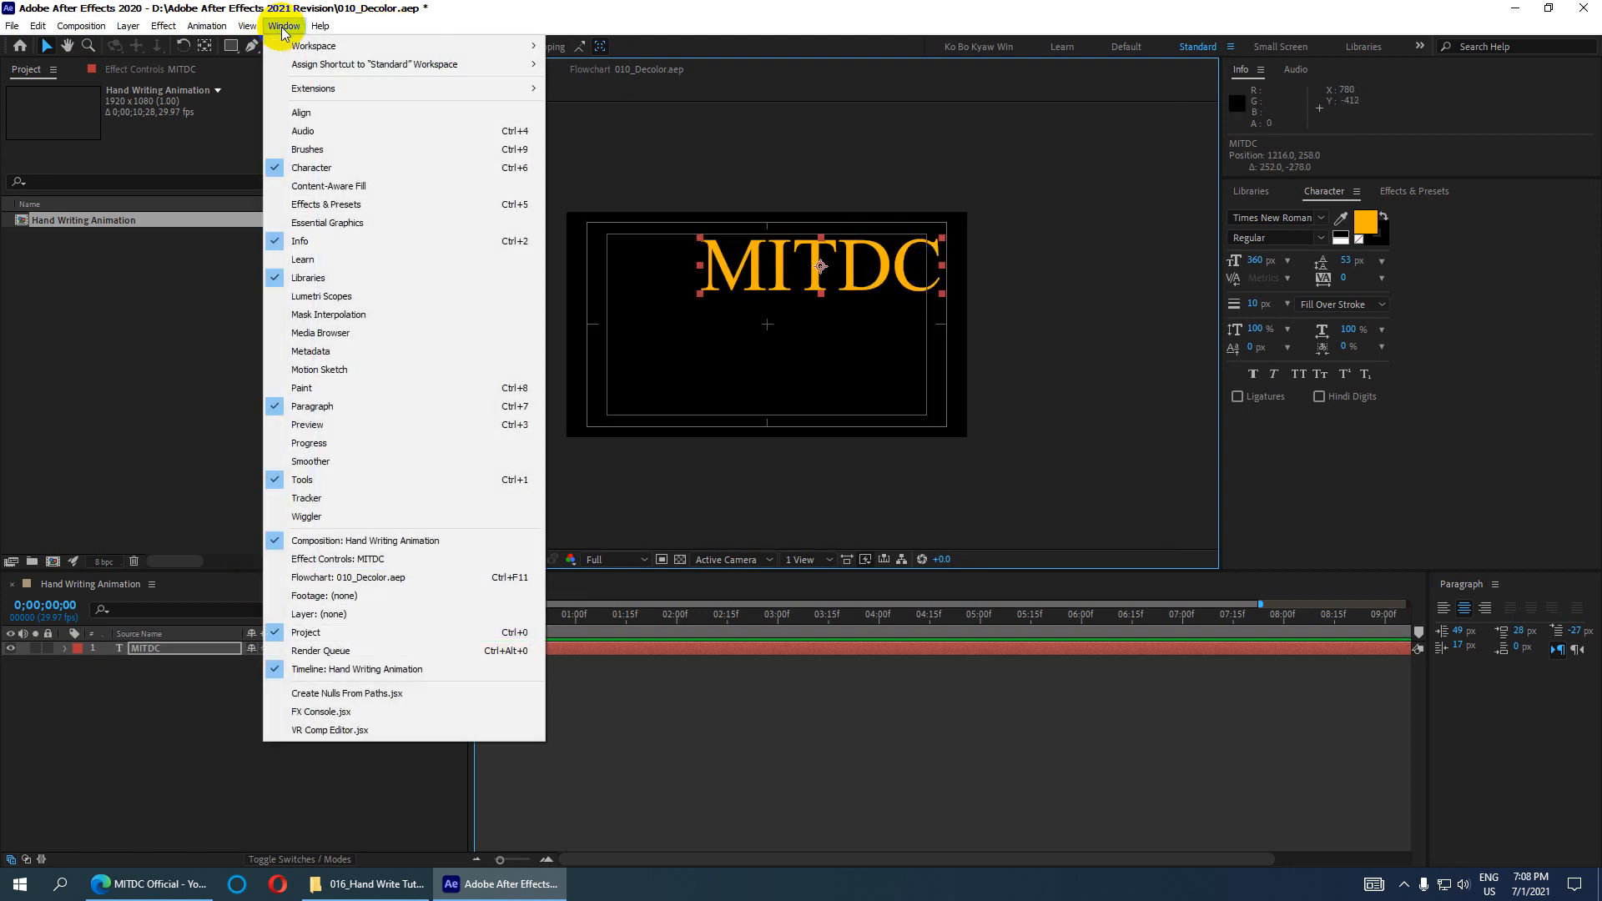
click(319, 112)
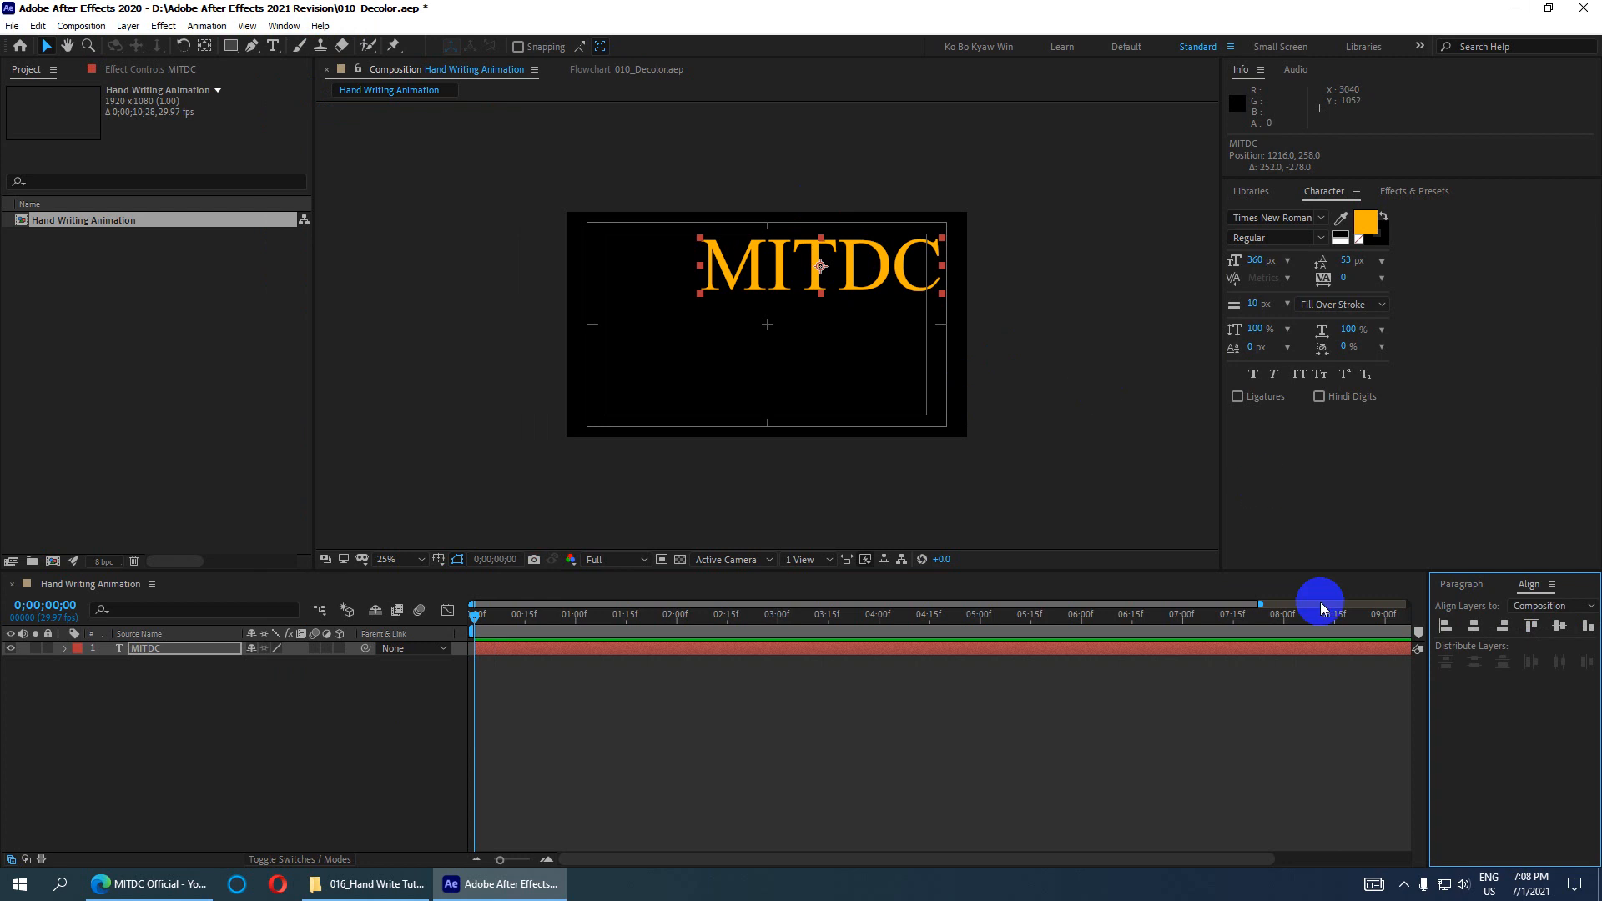
click(1474, 626)
click(1559, 626)
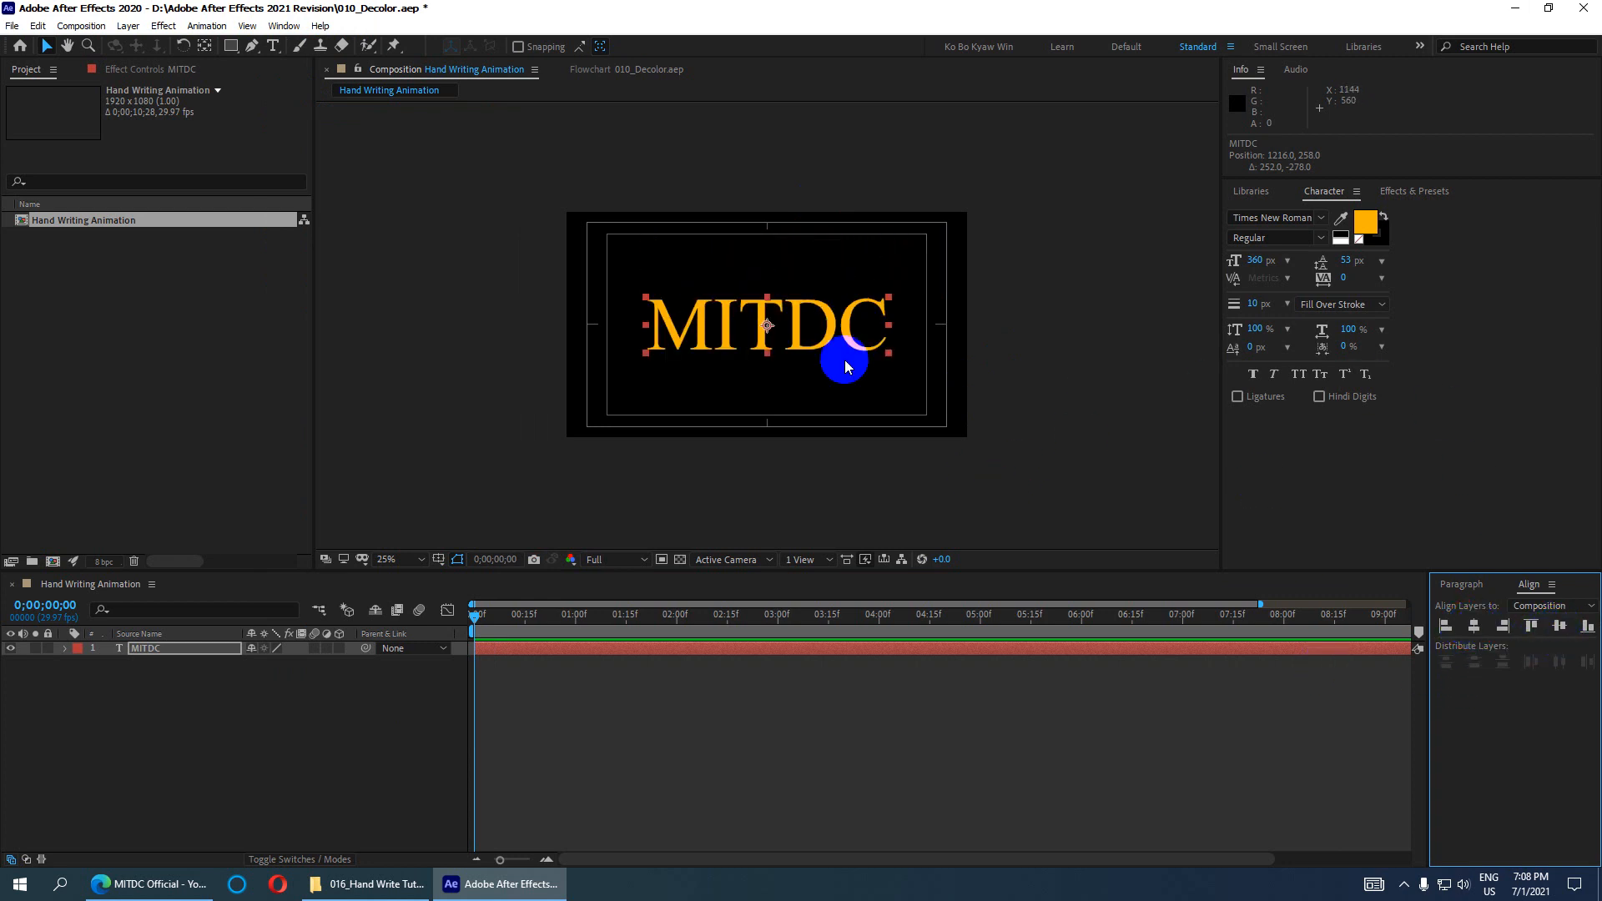
click(438, 559)
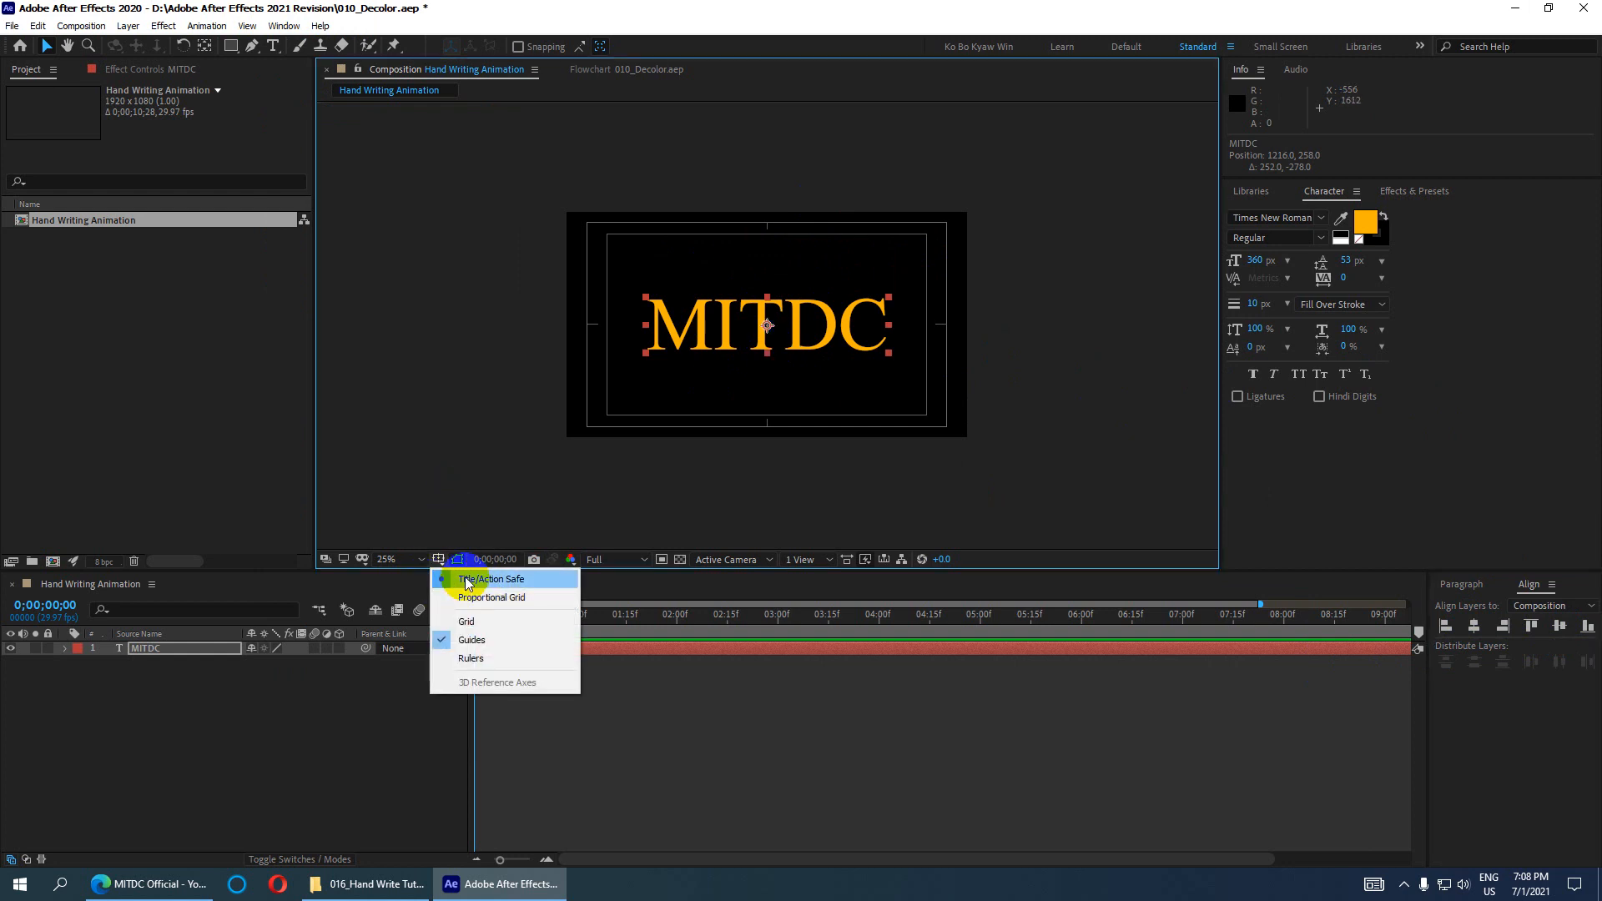
click(468, 581)
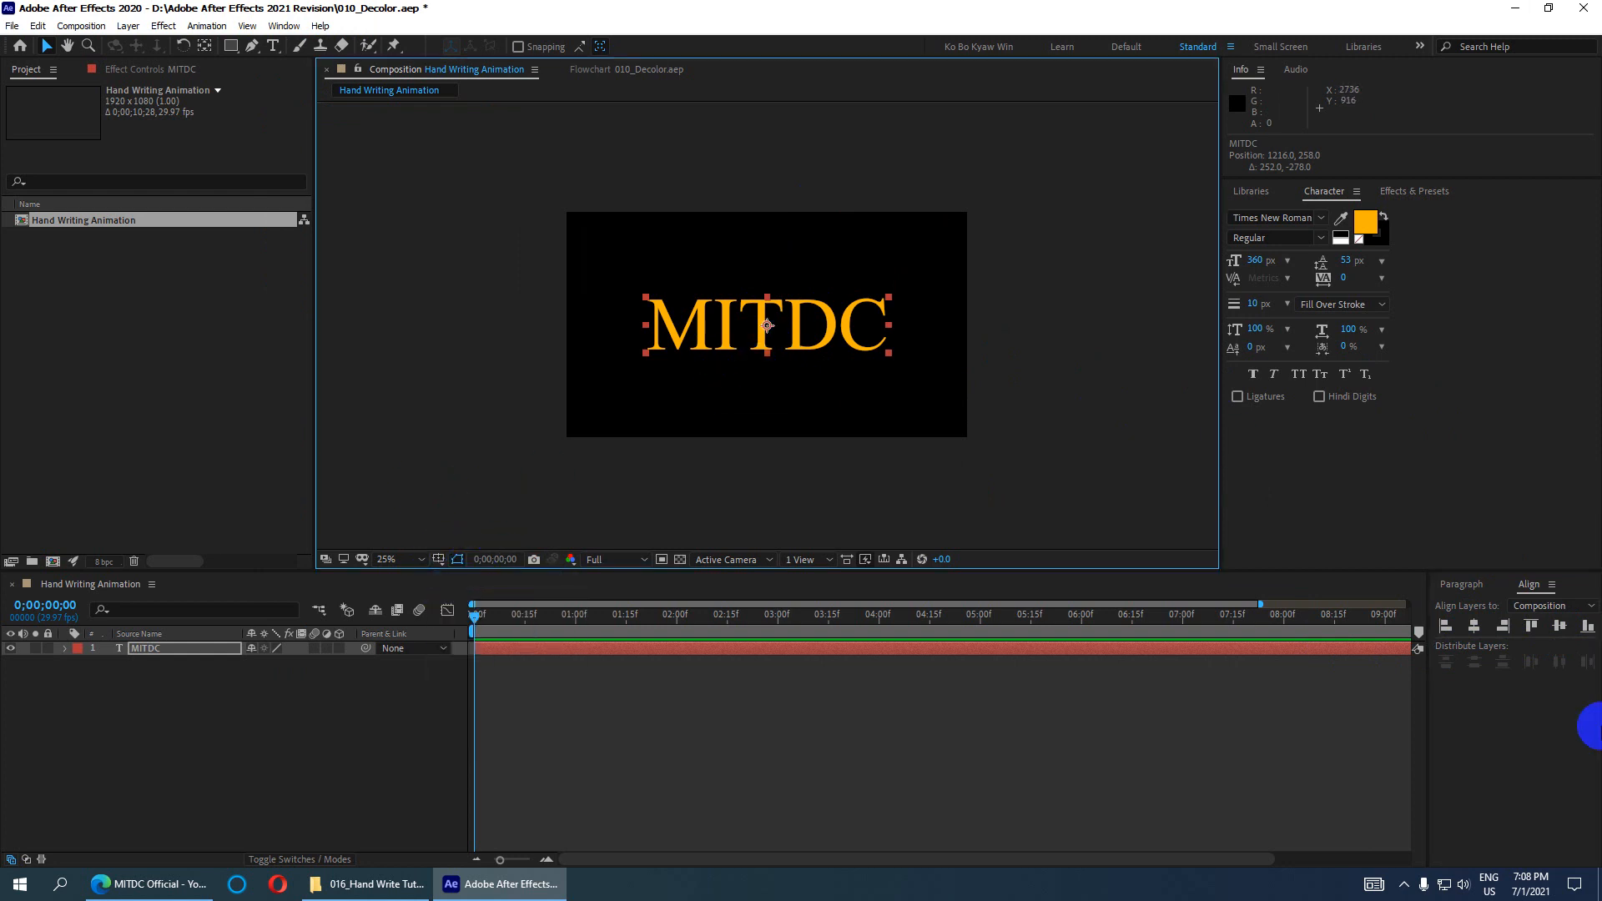
Step: Start a Pen tool mask path on the MITDC layer with two points at the foot of the M's left stem
scroll(764, 397, up, 1)
scroll(765, 397, down, 1)
scroll(747, 423, up, 1)
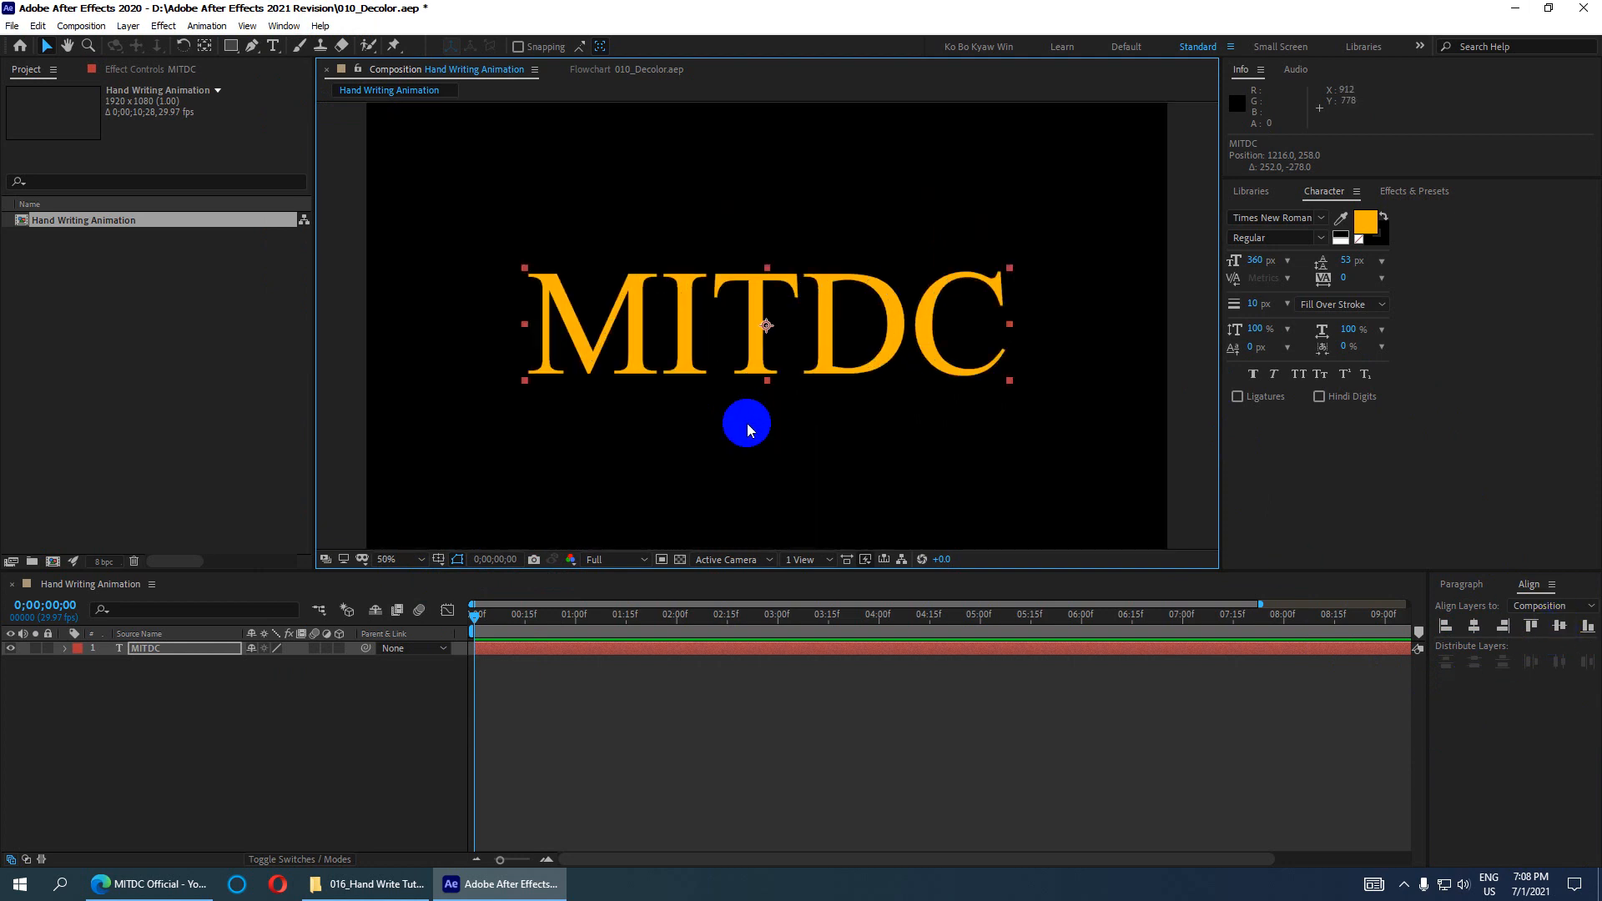
click(171, 644)
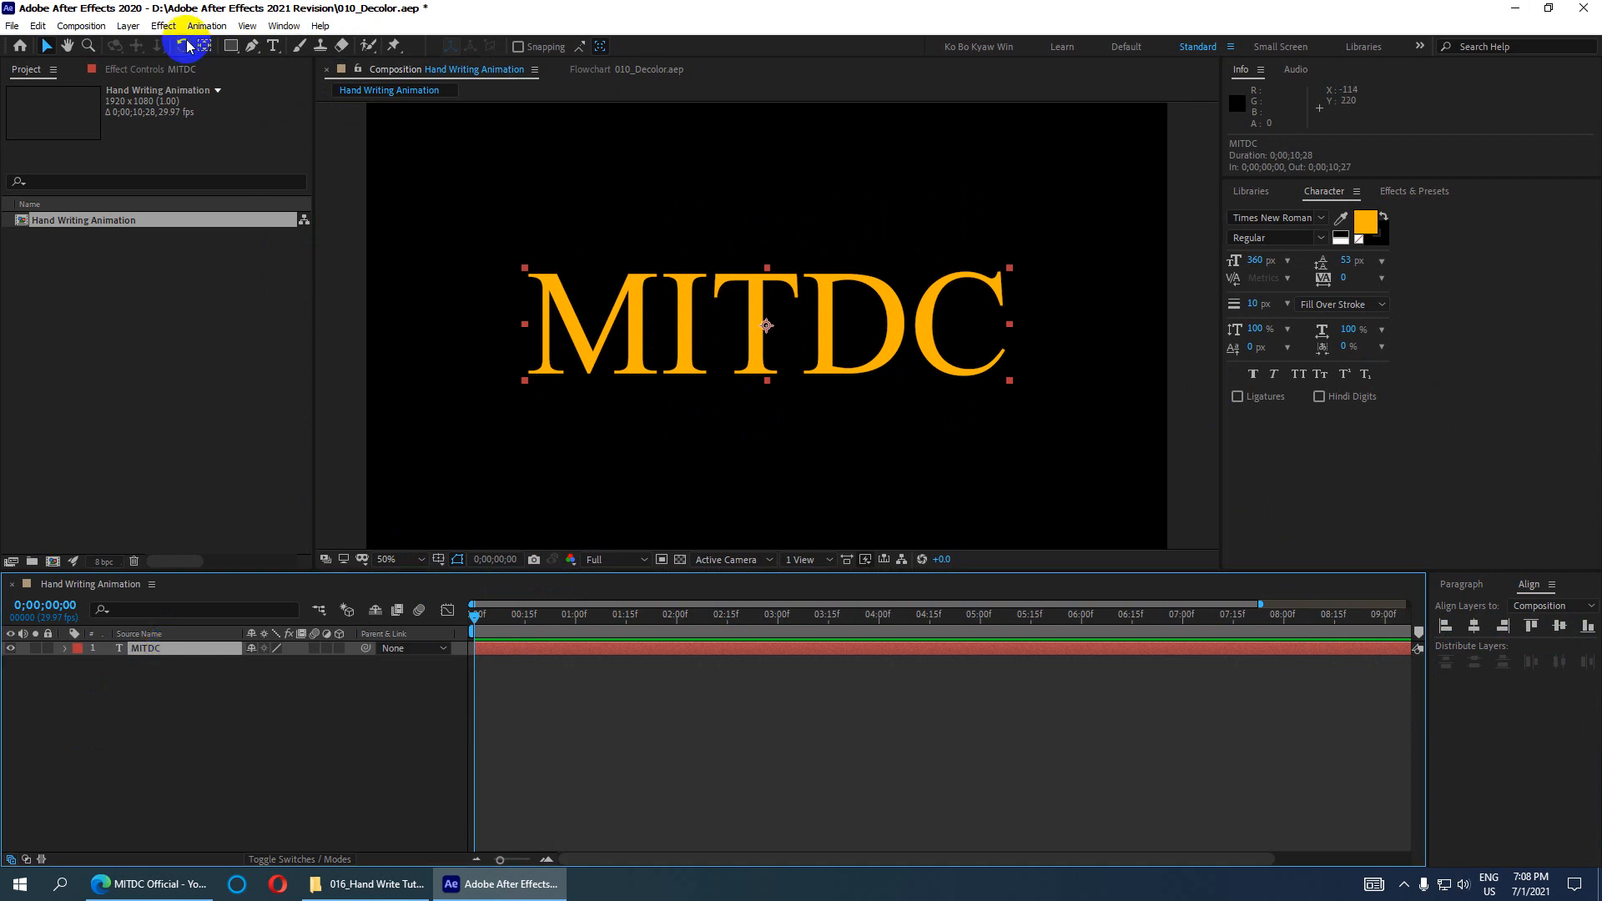
click(253, 47)
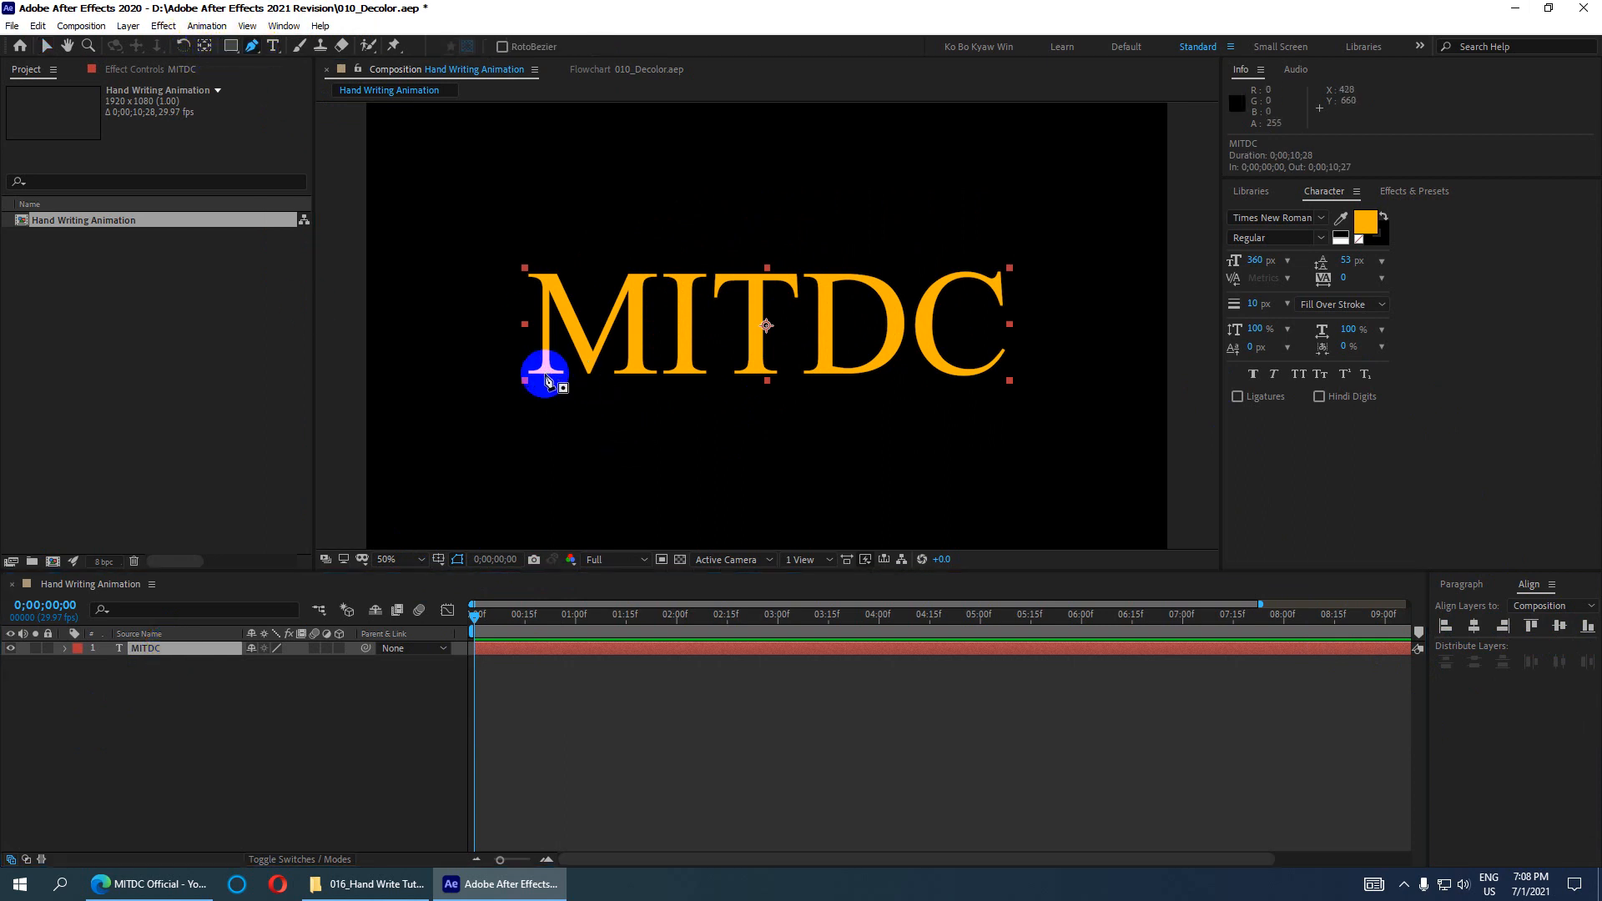
click(541, 374)
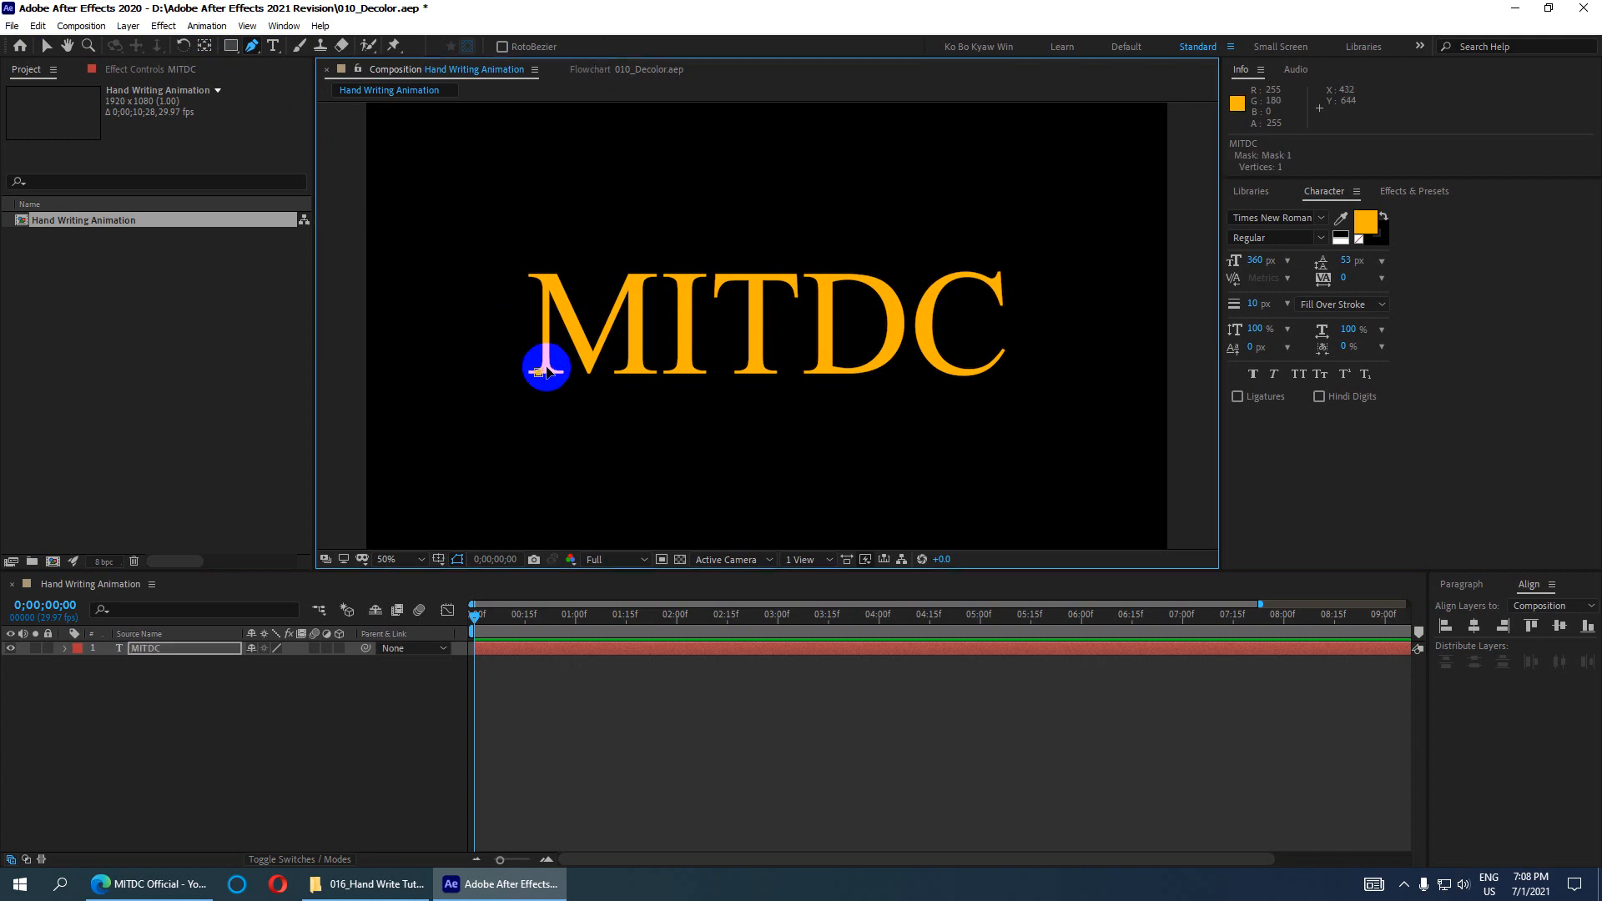
click(549, 370)
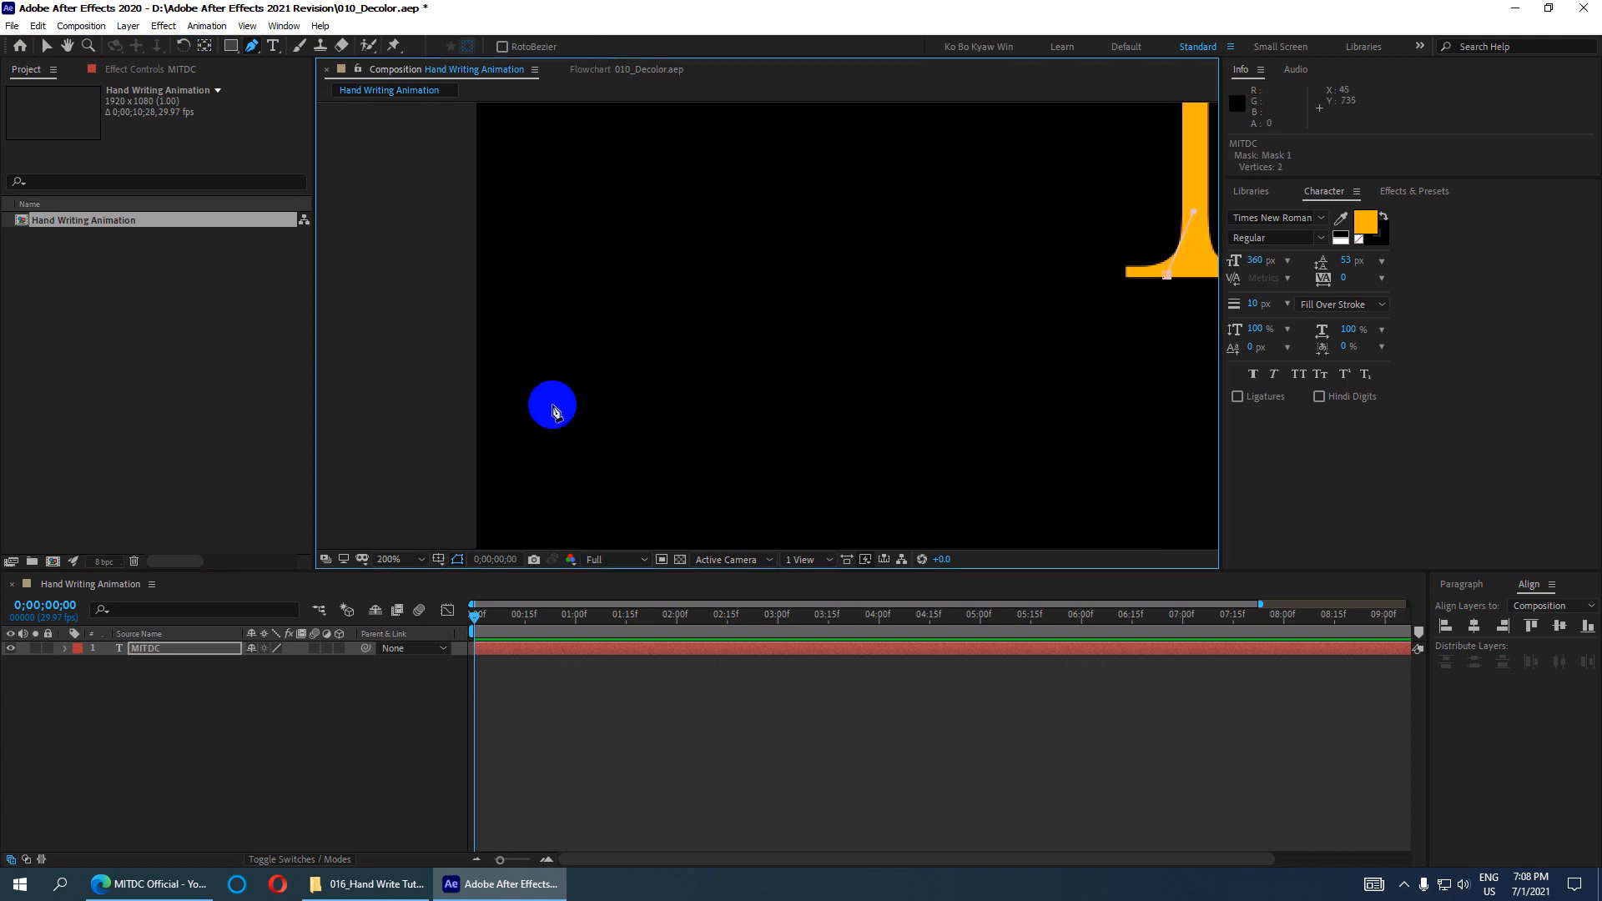
Step: Extend the mask path up the M's left stem to its top serif and onto the start of the first diagonal
scroll(733, 410, down, 1)
scroll(734, 410, up, 1)
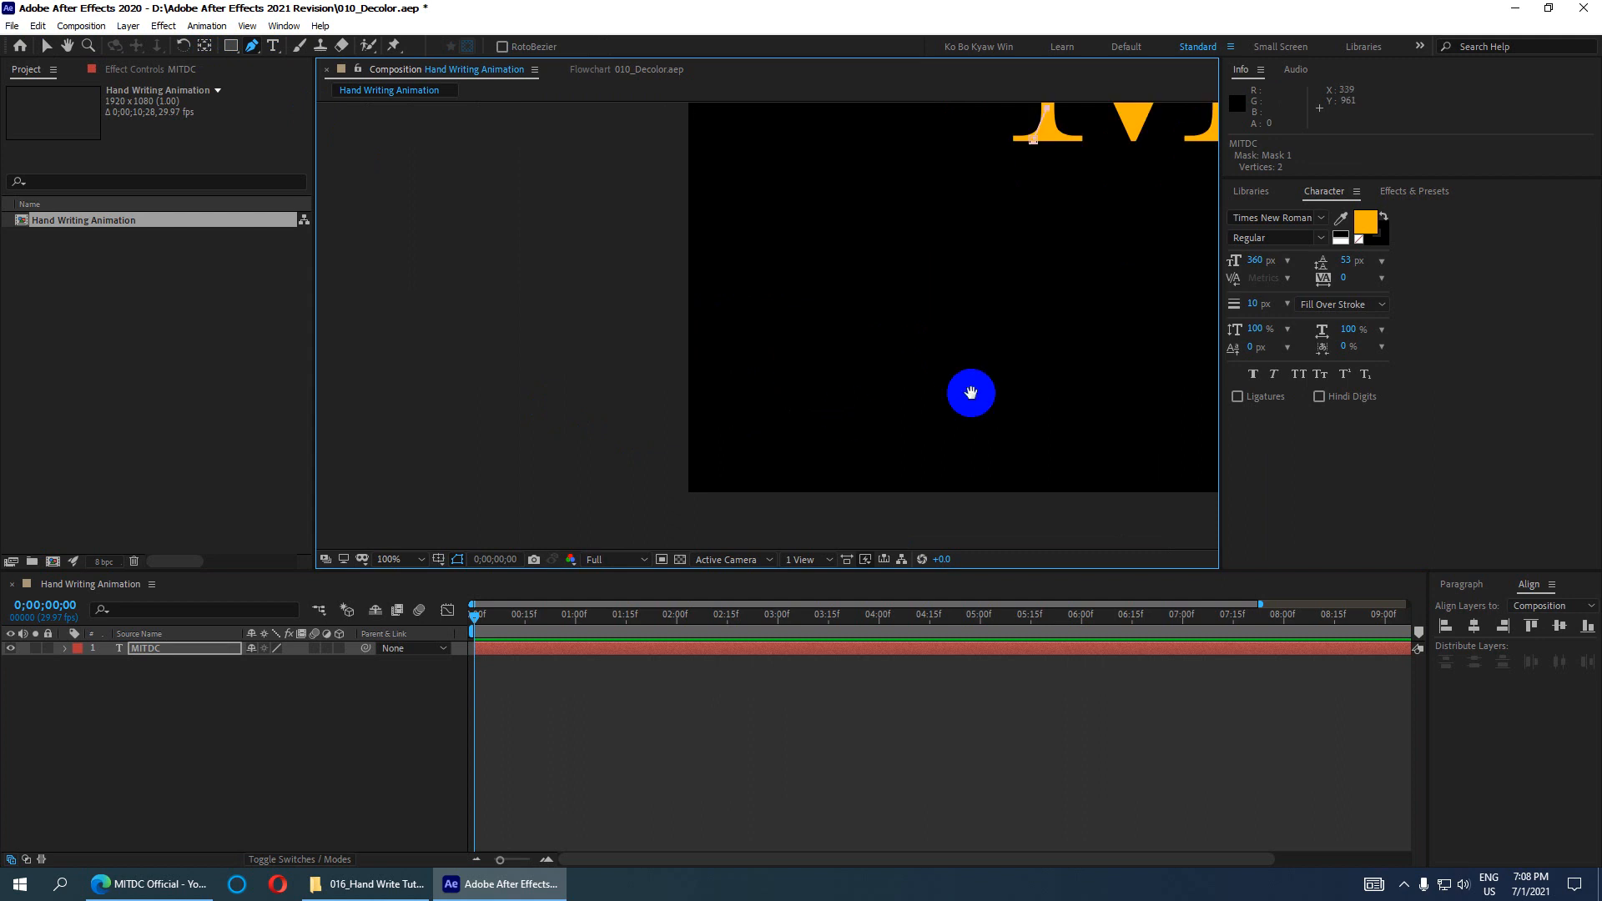
drag(1034, 382, 675, 485)
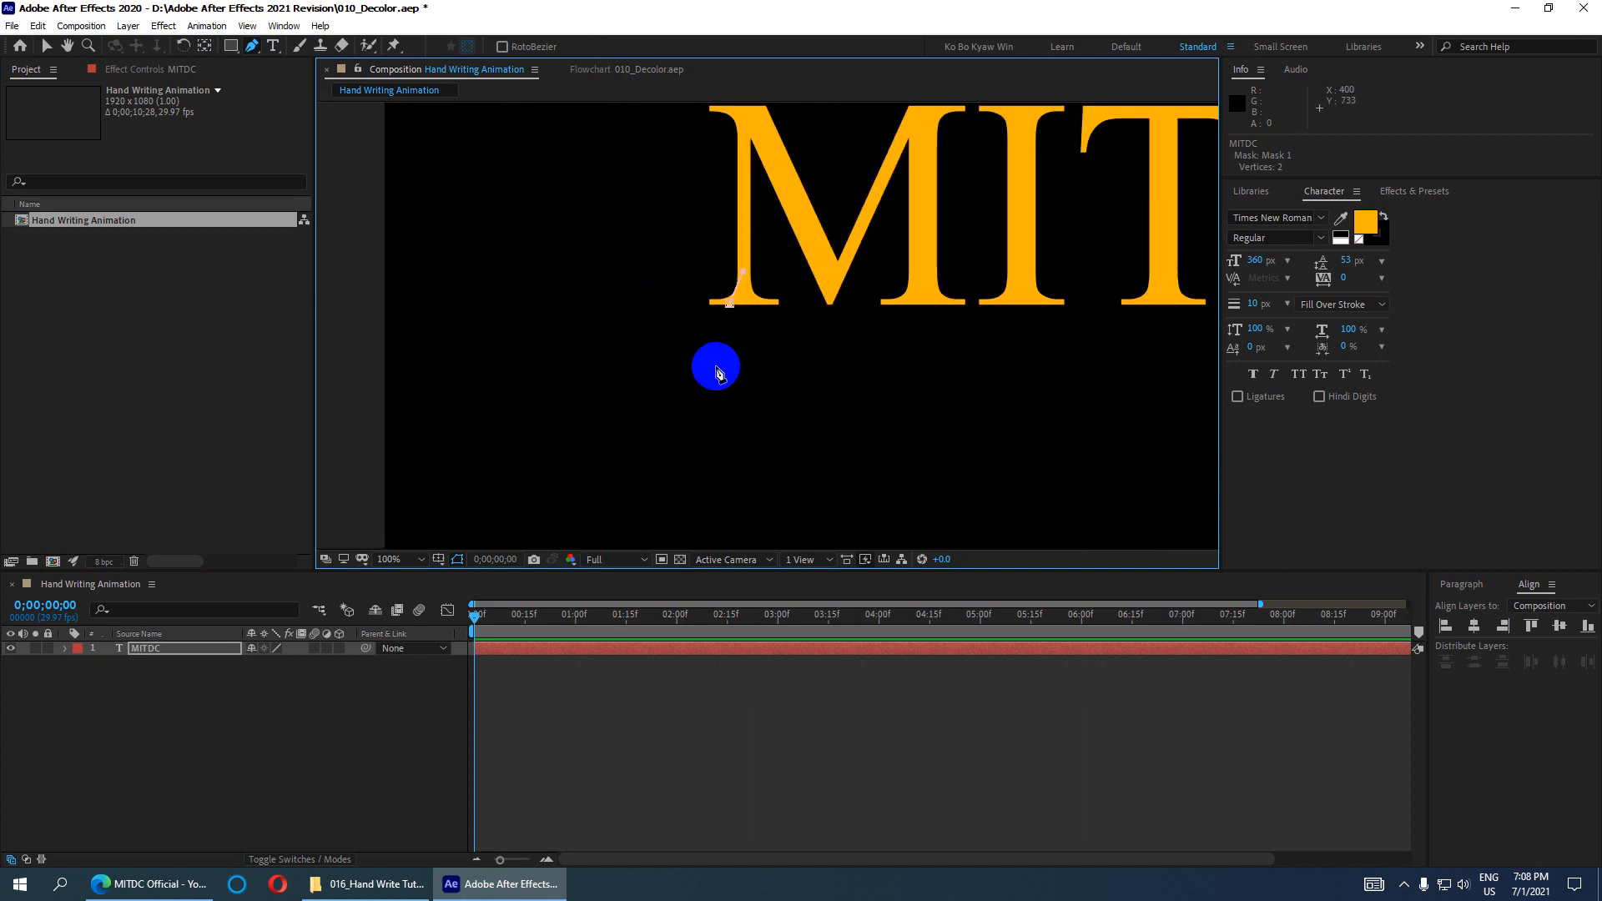
drag(841, 358, 687, 451)
drag(776, 428, 637, 415)
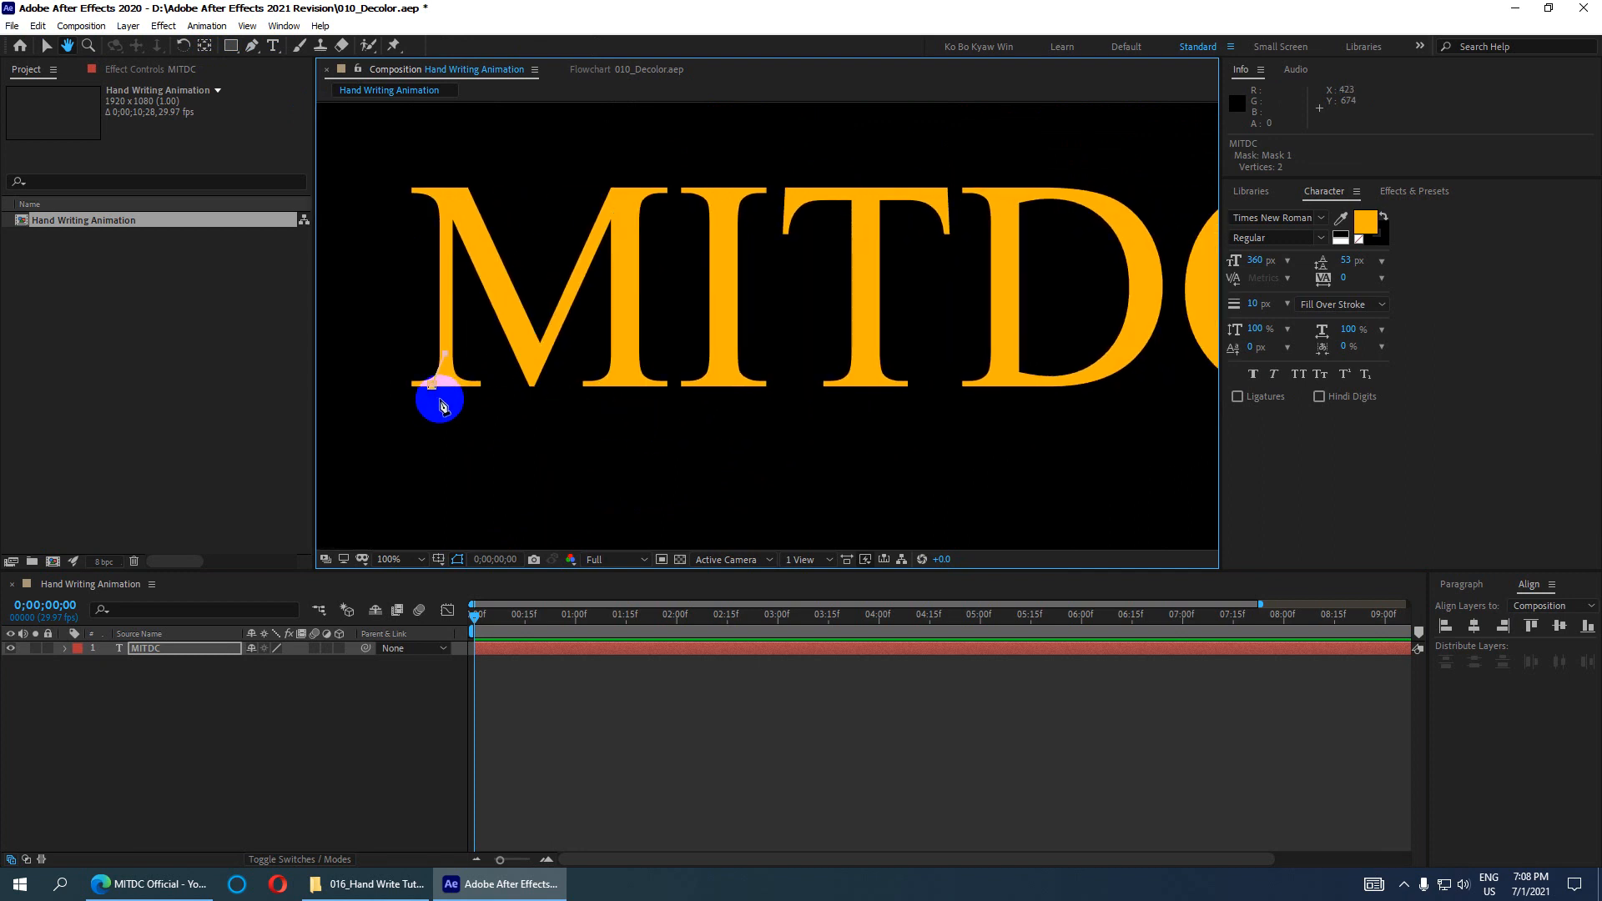
drag(446, 352, 447, 209)
click(433, 193)
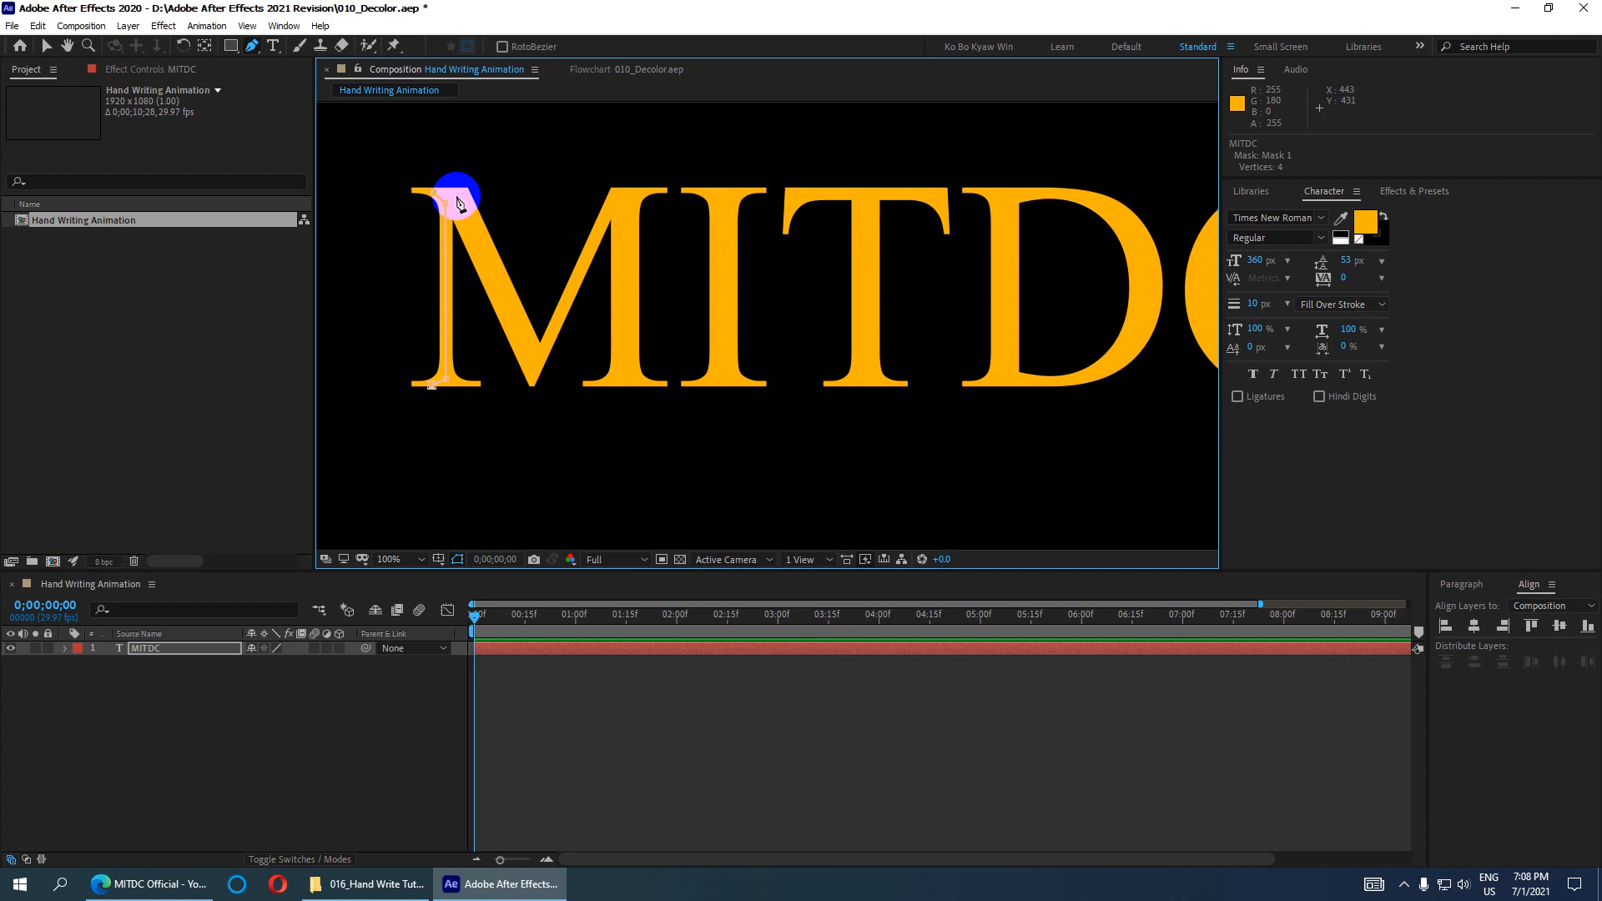
click(457, 198)
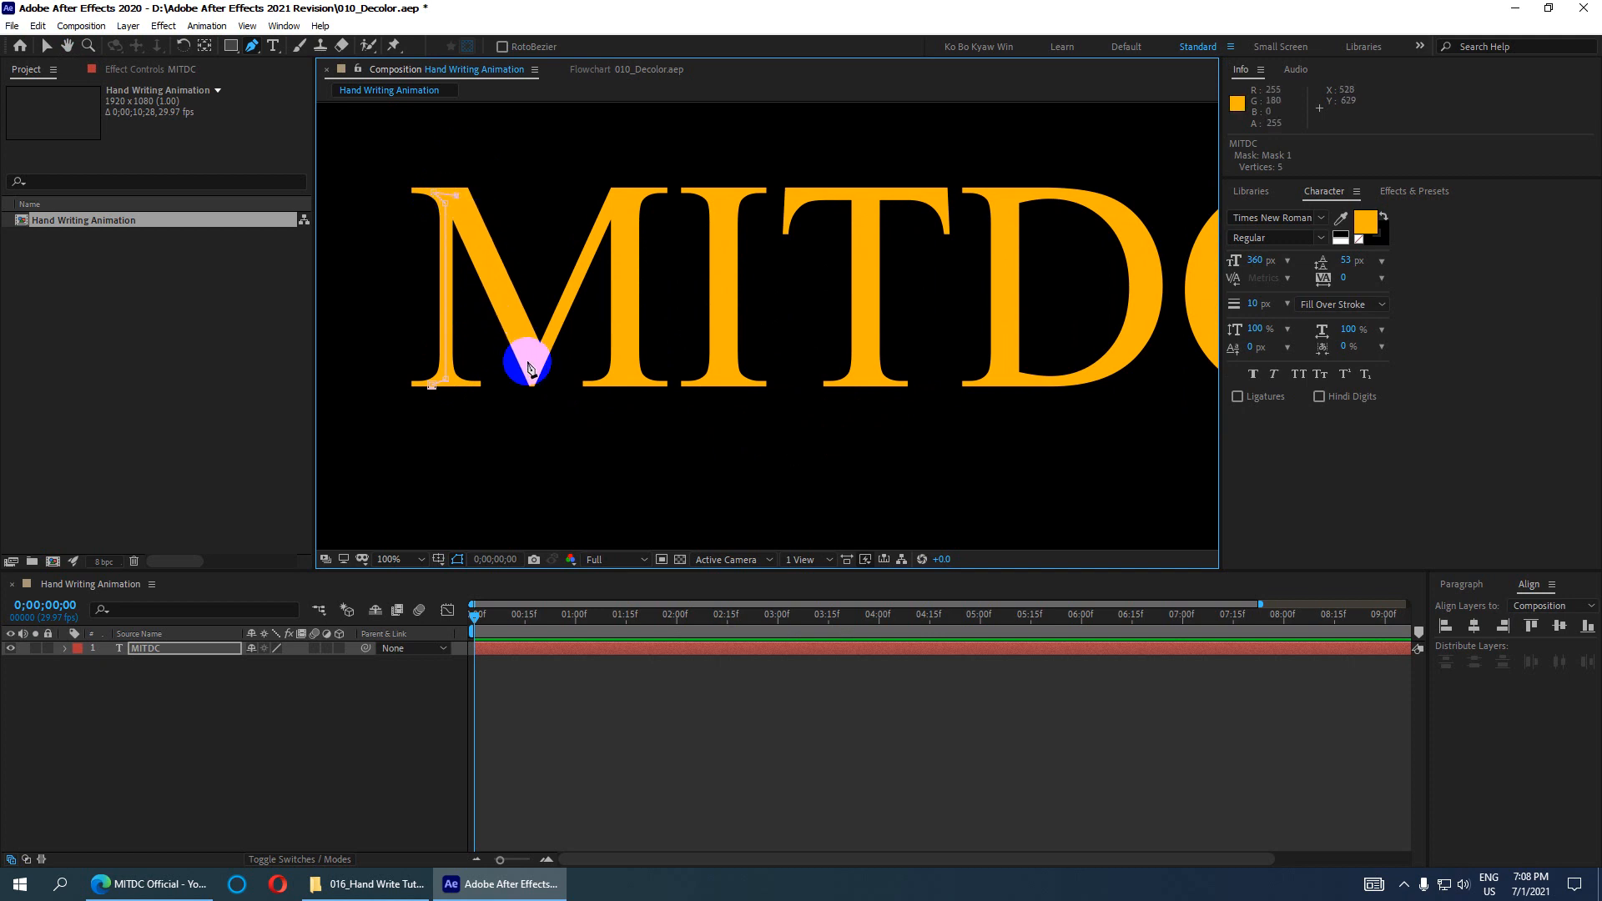
Step: Continue the M's mask path through both diagonals and down the right stem to its foot, and end the path
click(534, 370)
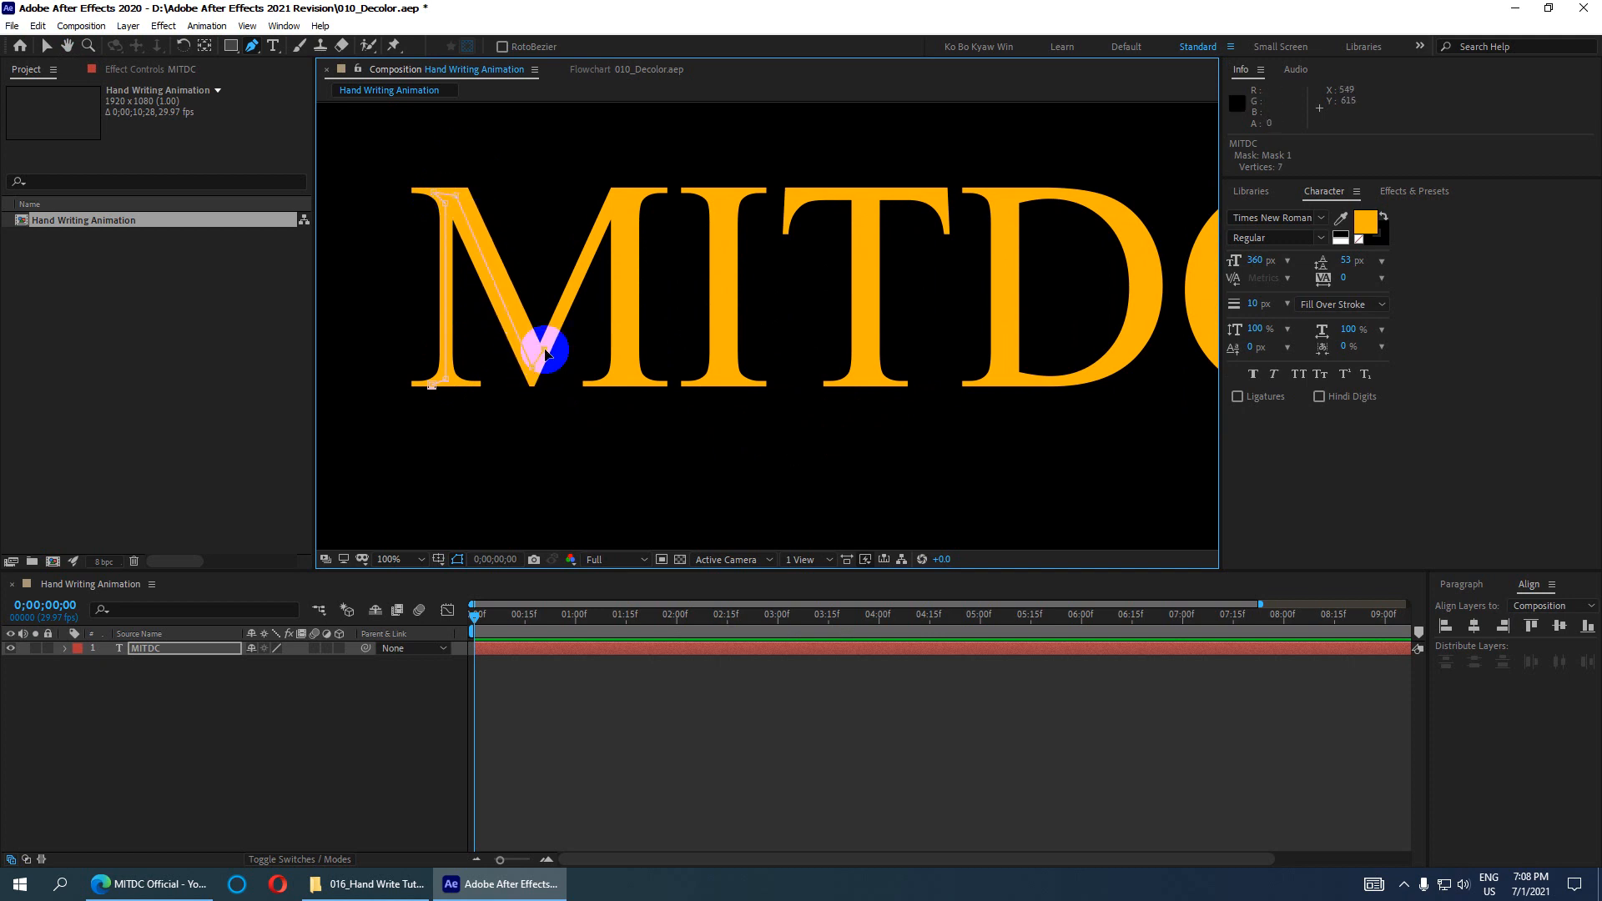
click(627, 202)
click(626, 375)
click(641, 383)
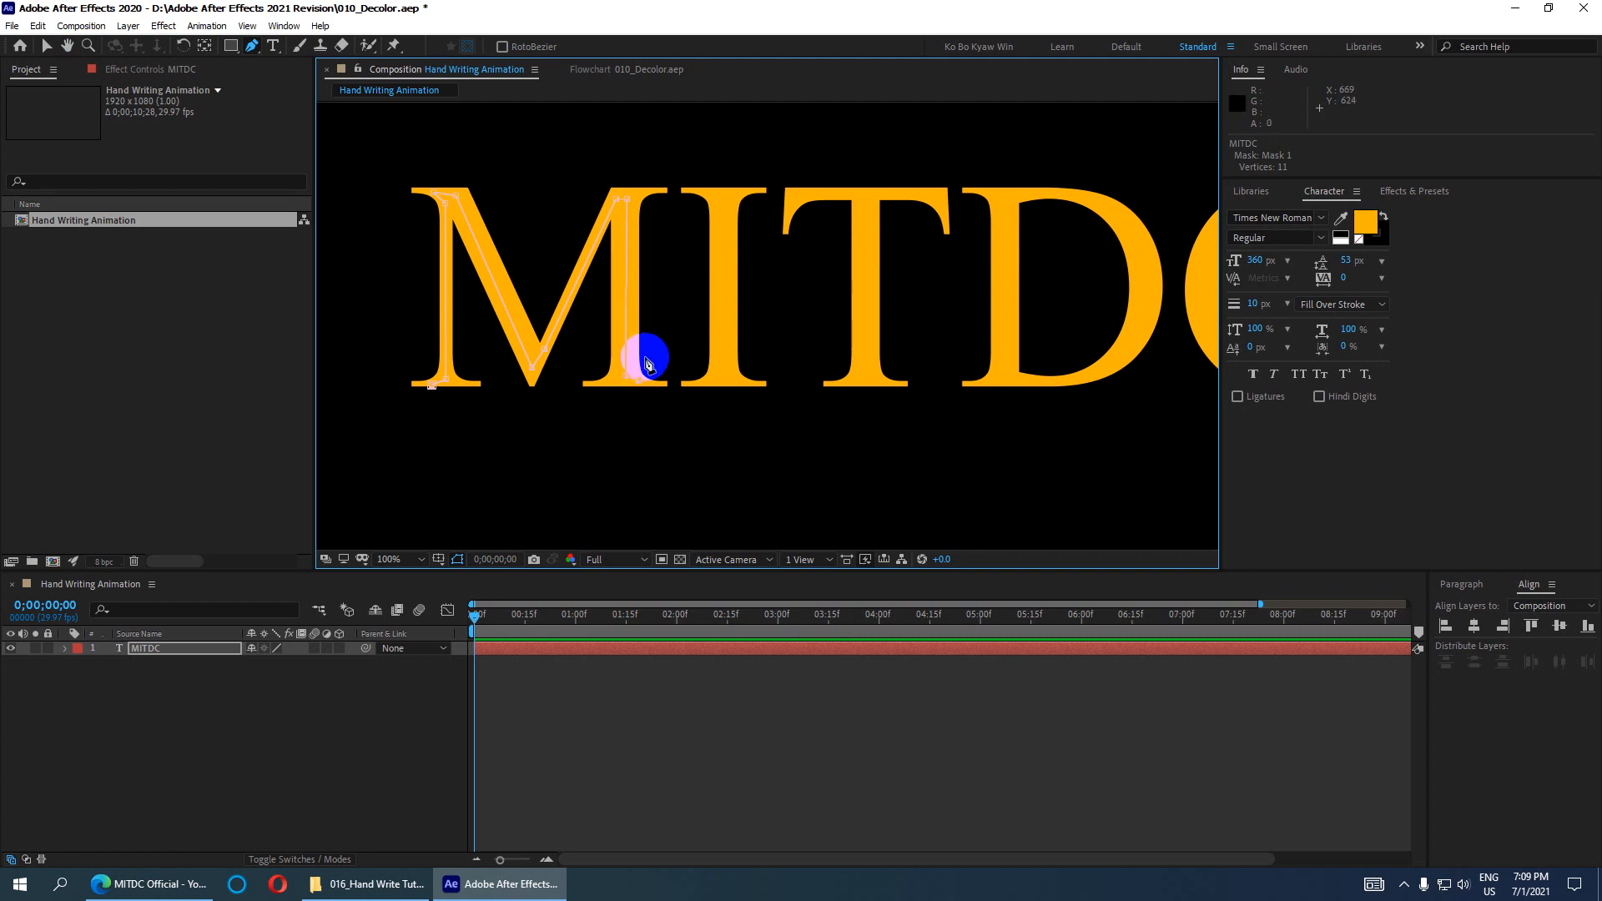
ctrl+click(672, 413)
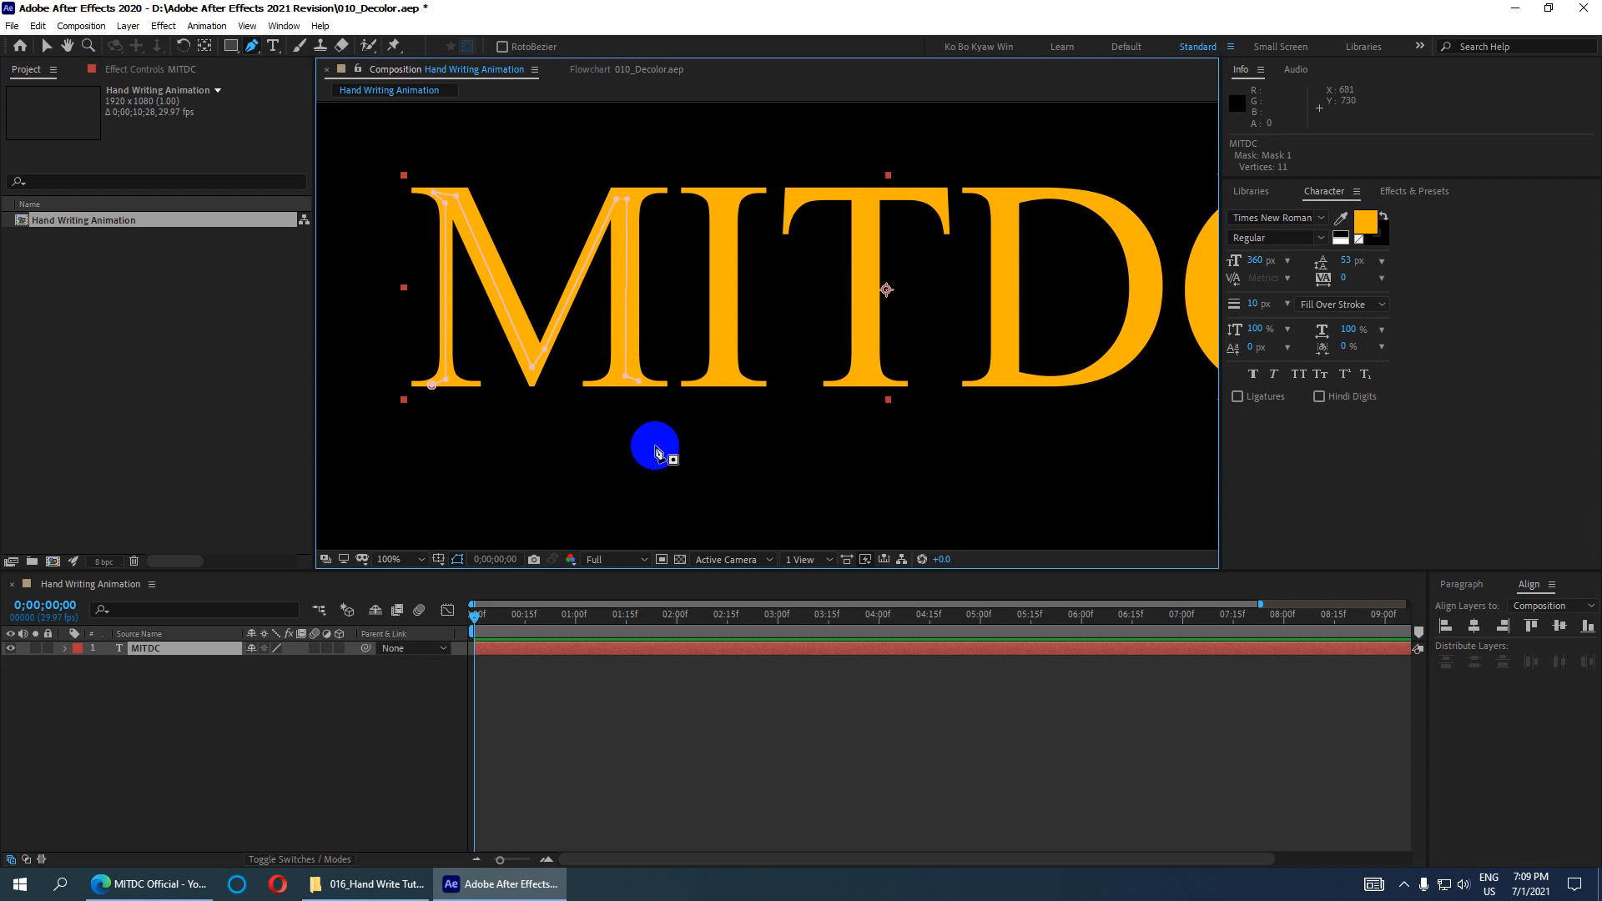
Step: Start a new mask path on the letter I at its foot and trace it up the stem to the top serif's left side
click(709, 383)
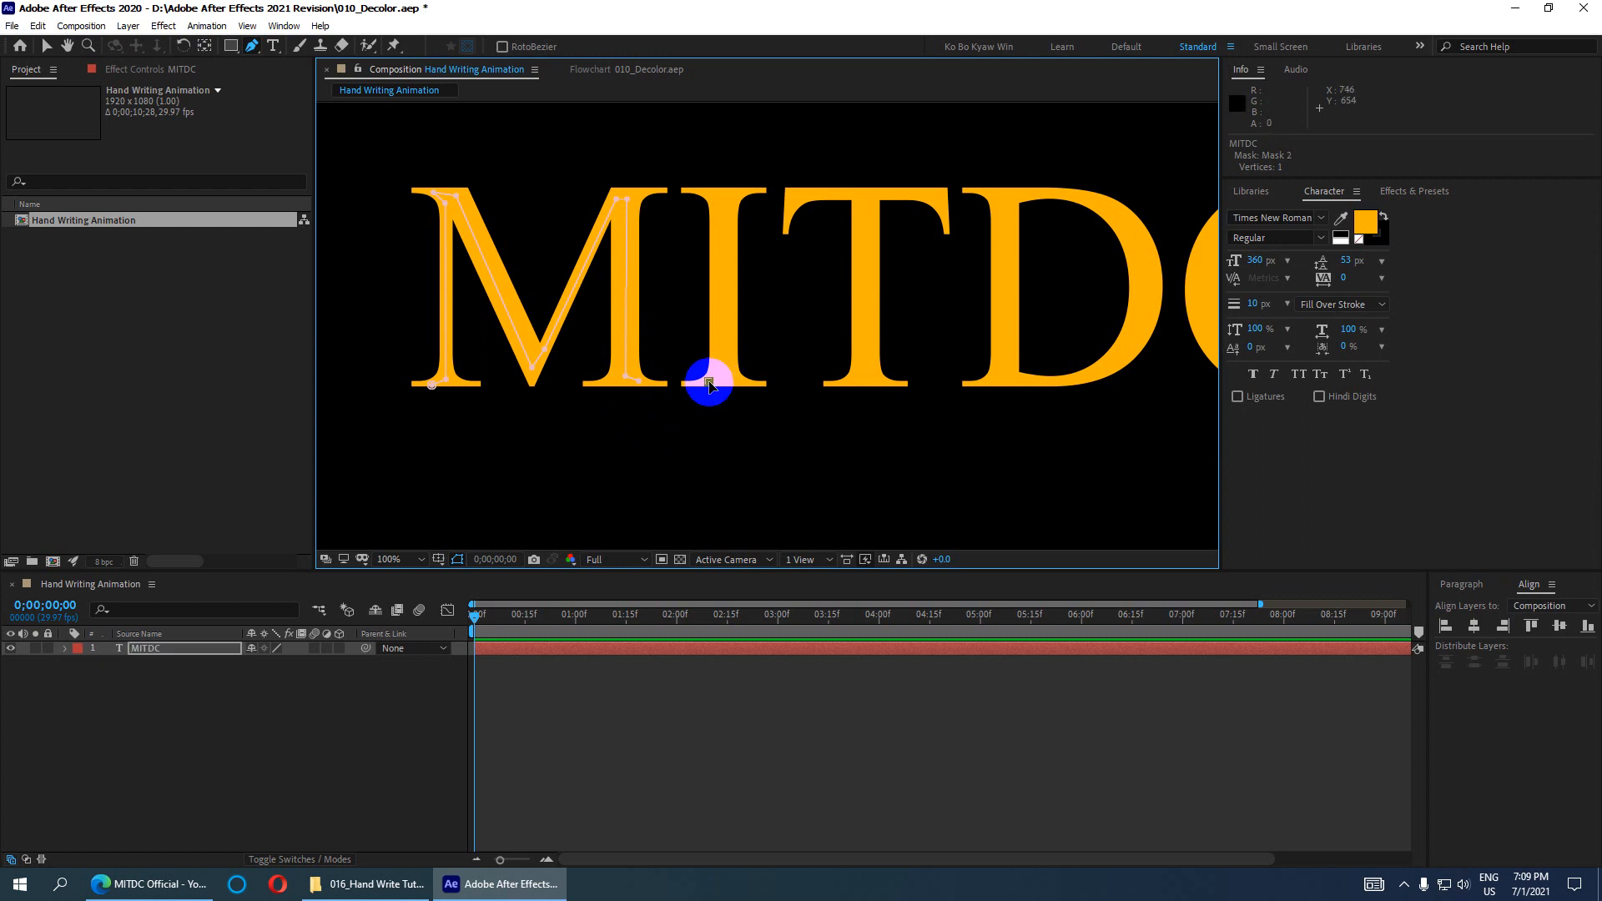
click(723, 380)
click(726, 373)
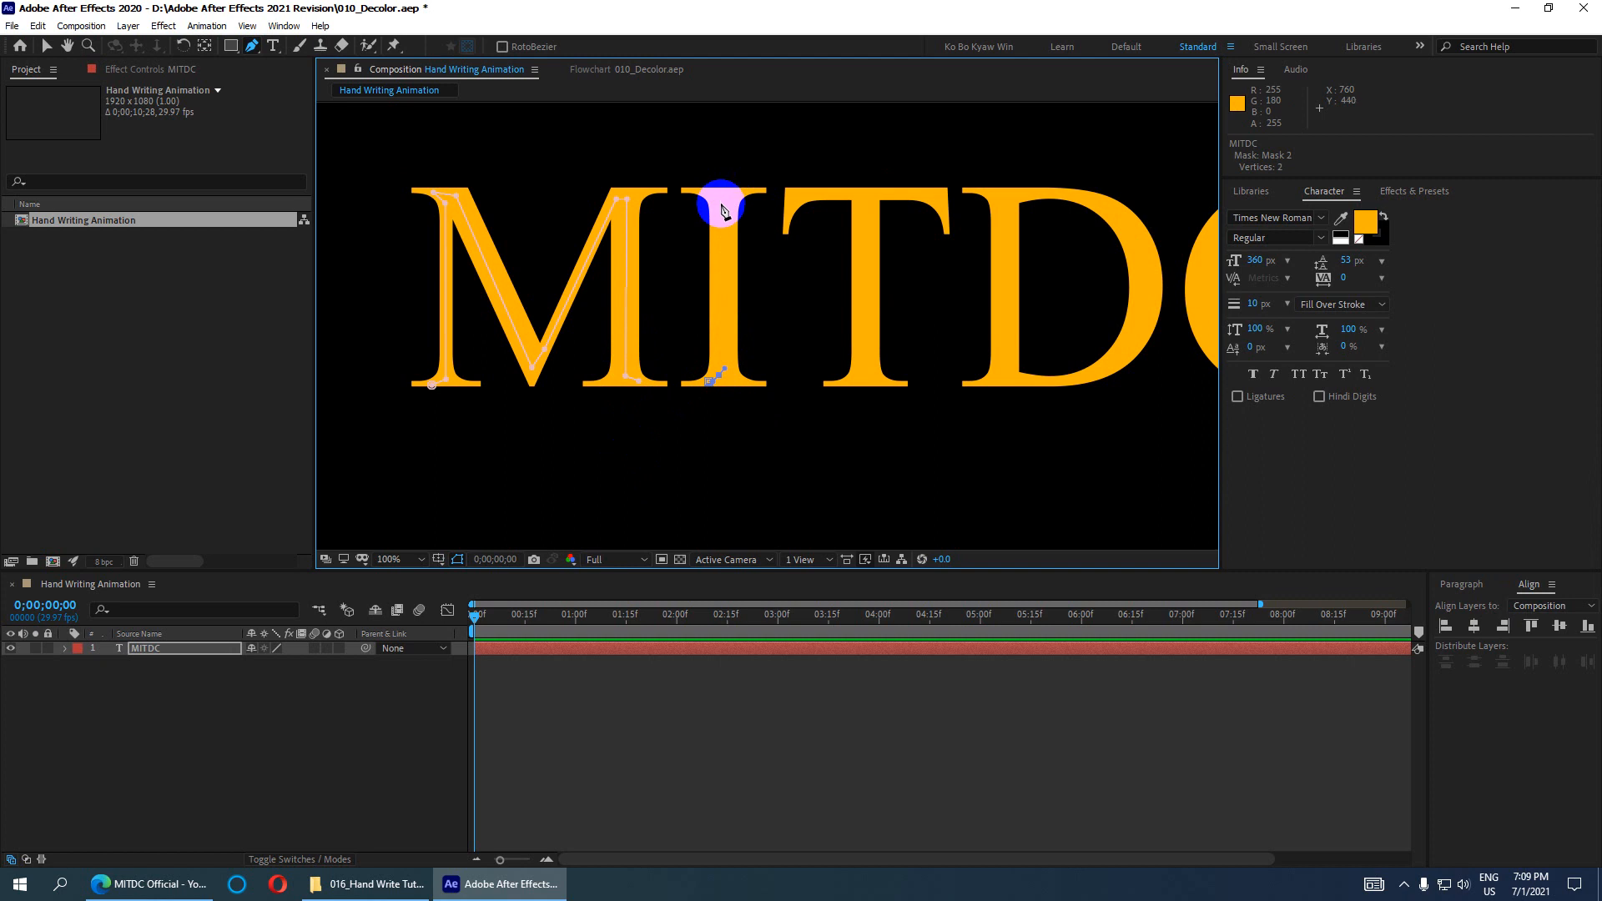
click(721, 204)
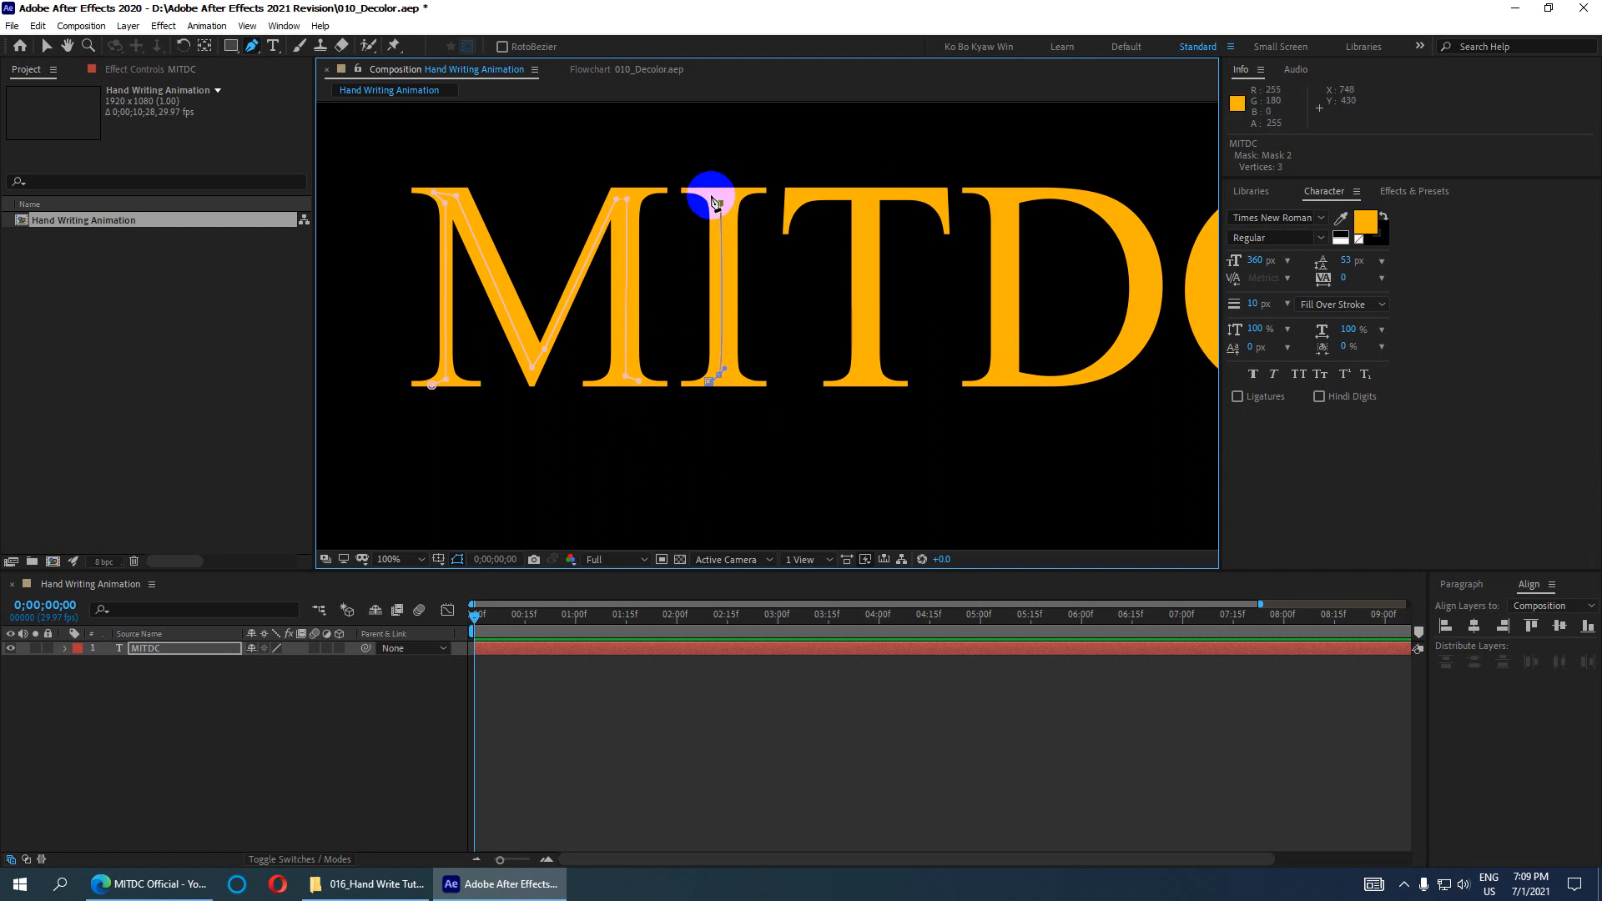
click(711, 195)
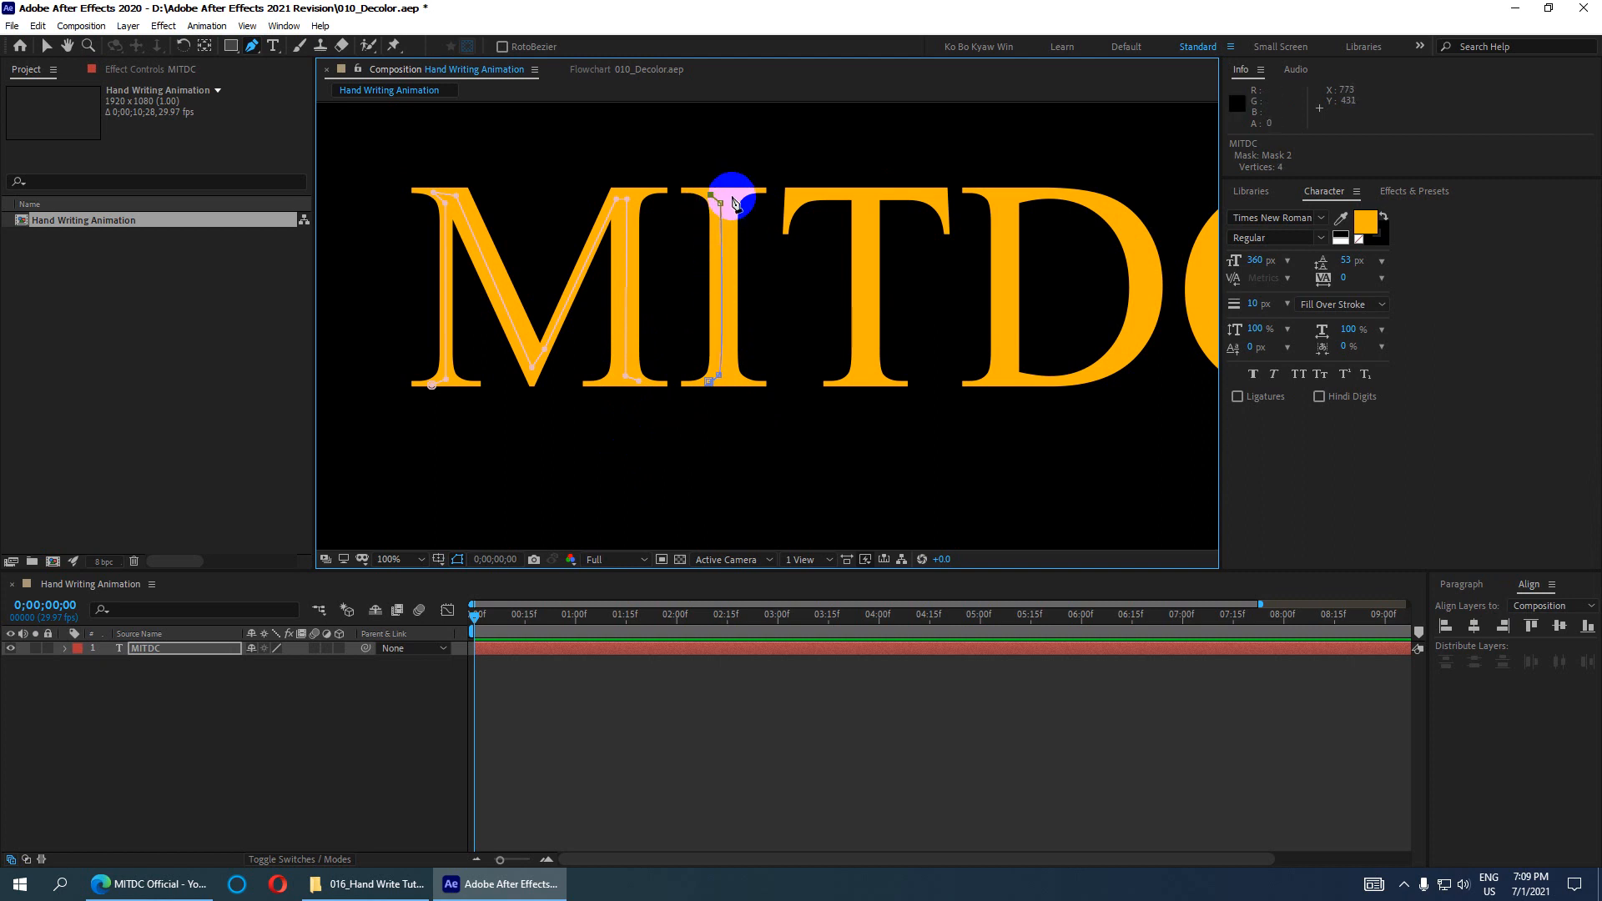
Step: Complete the I's mask path with a point on the right side of its top serif, and end the path
click(735, 196)
key(ctrl+z)
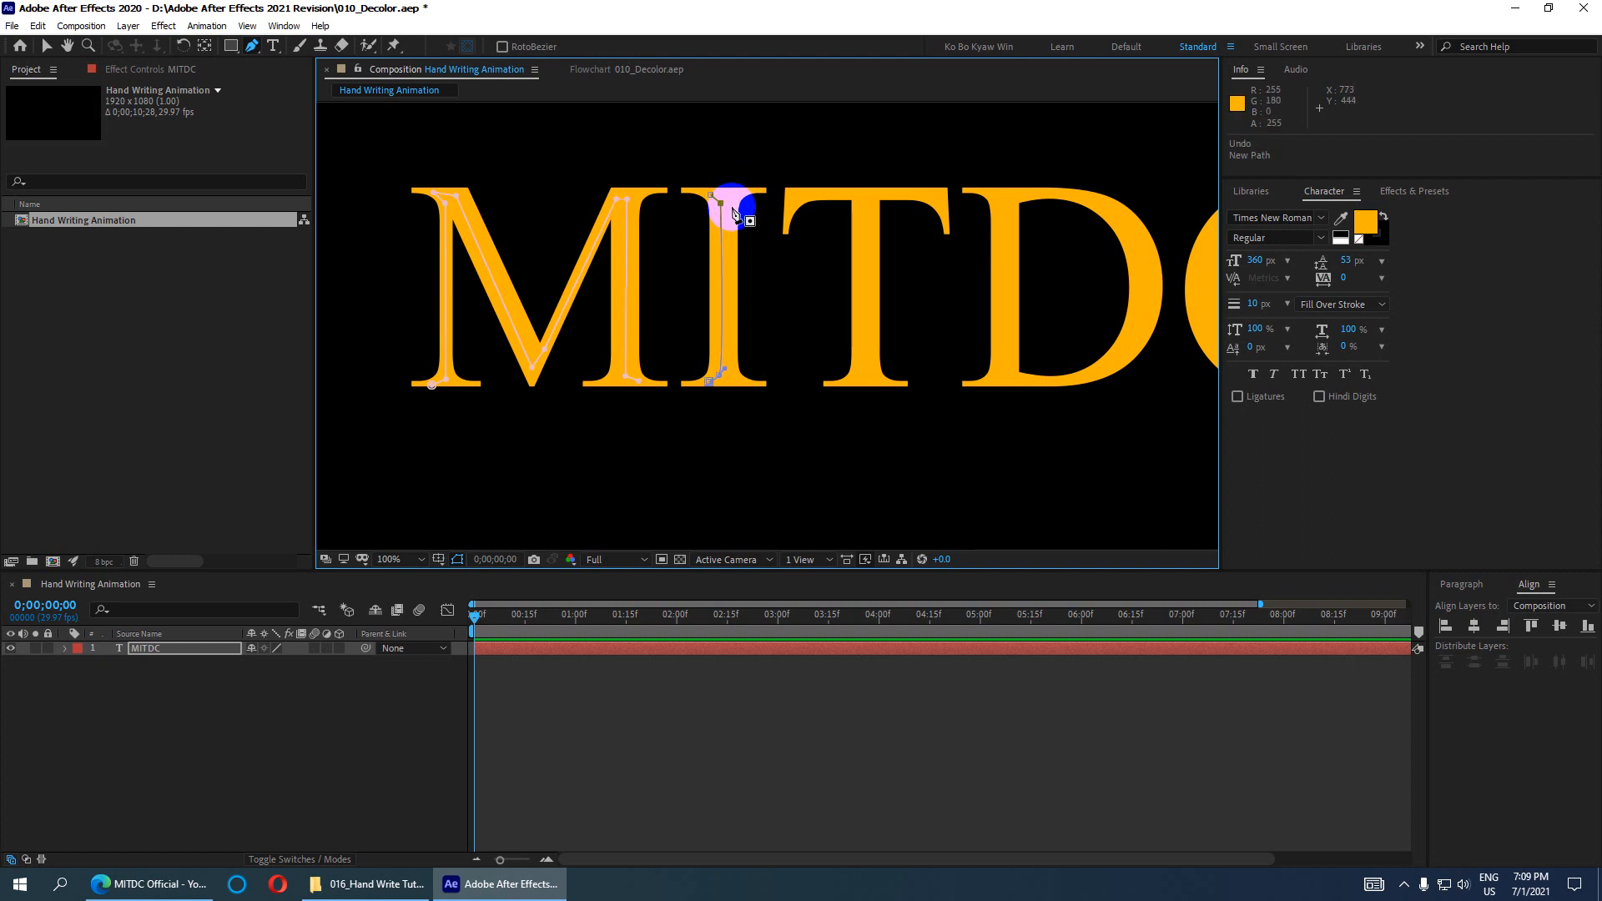
key(period)
scroll(728, 205, up, 5)
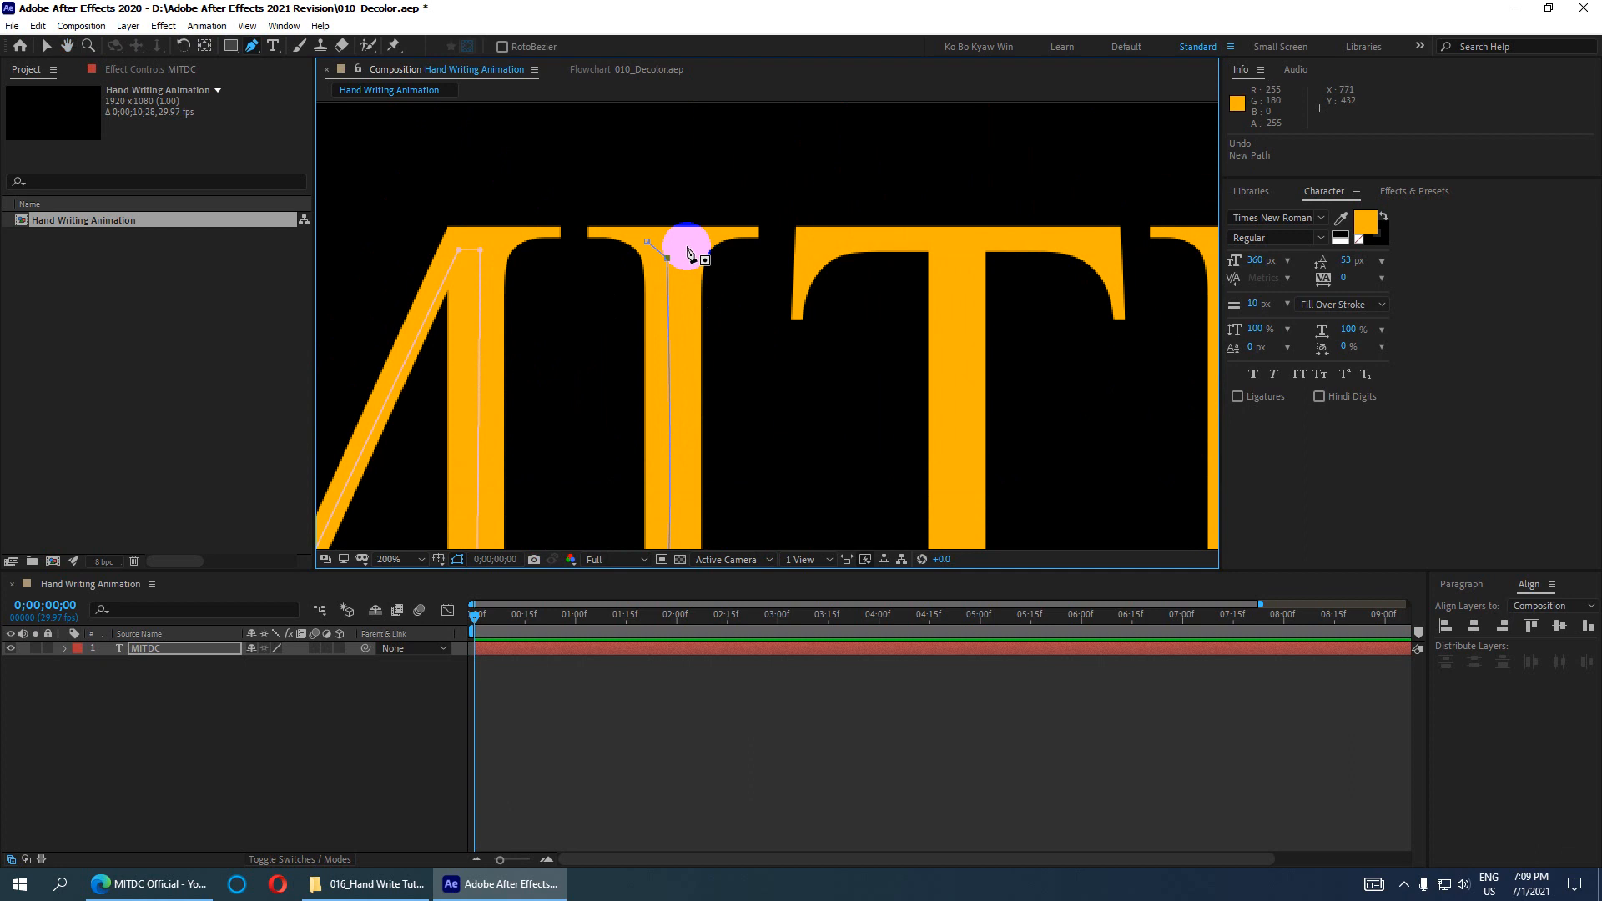
click(682, 244)
key(ctrl+z)
click(680, 241)
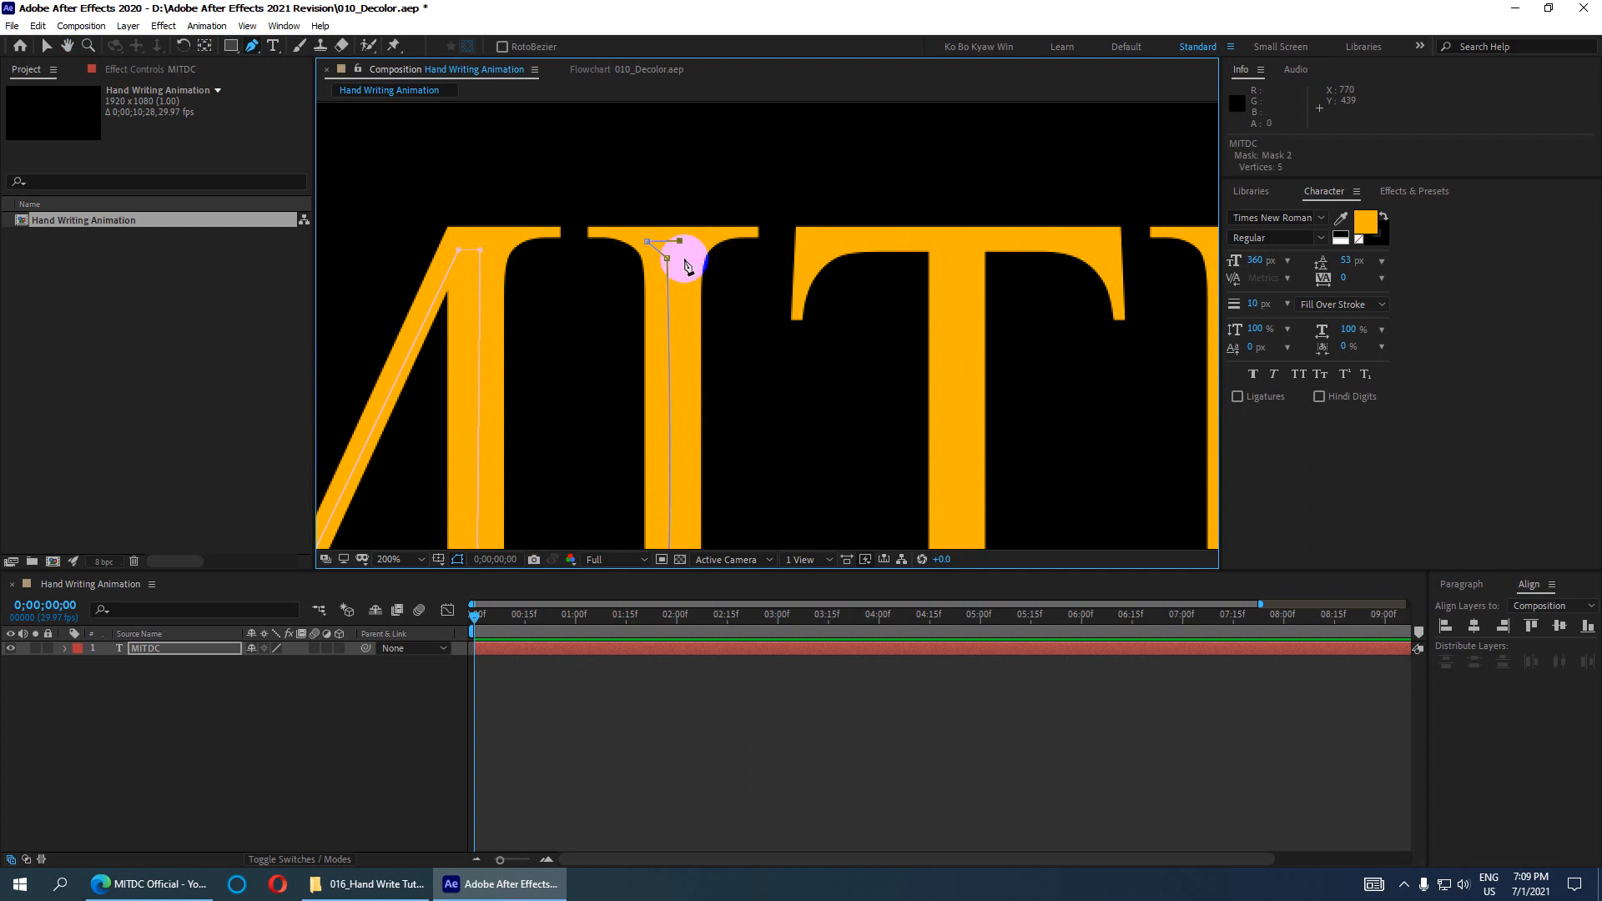
scroll(684, 264, down, 3)
scroll(684, 264, up, 2)
drag(856, 469, 693, 282)
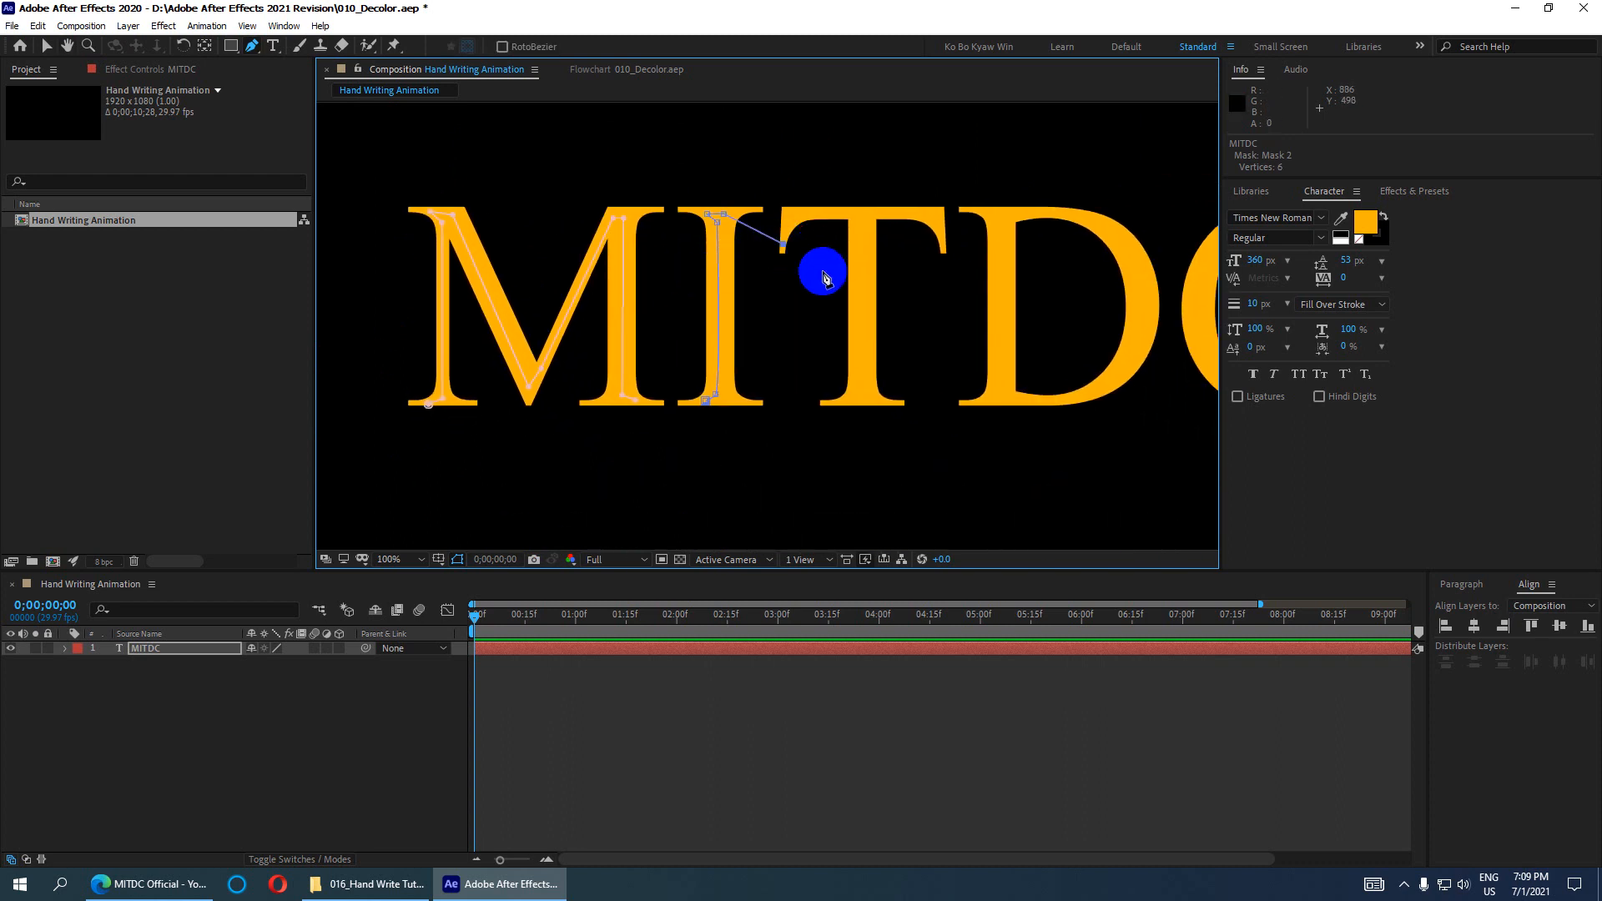
key(ctrl+z)
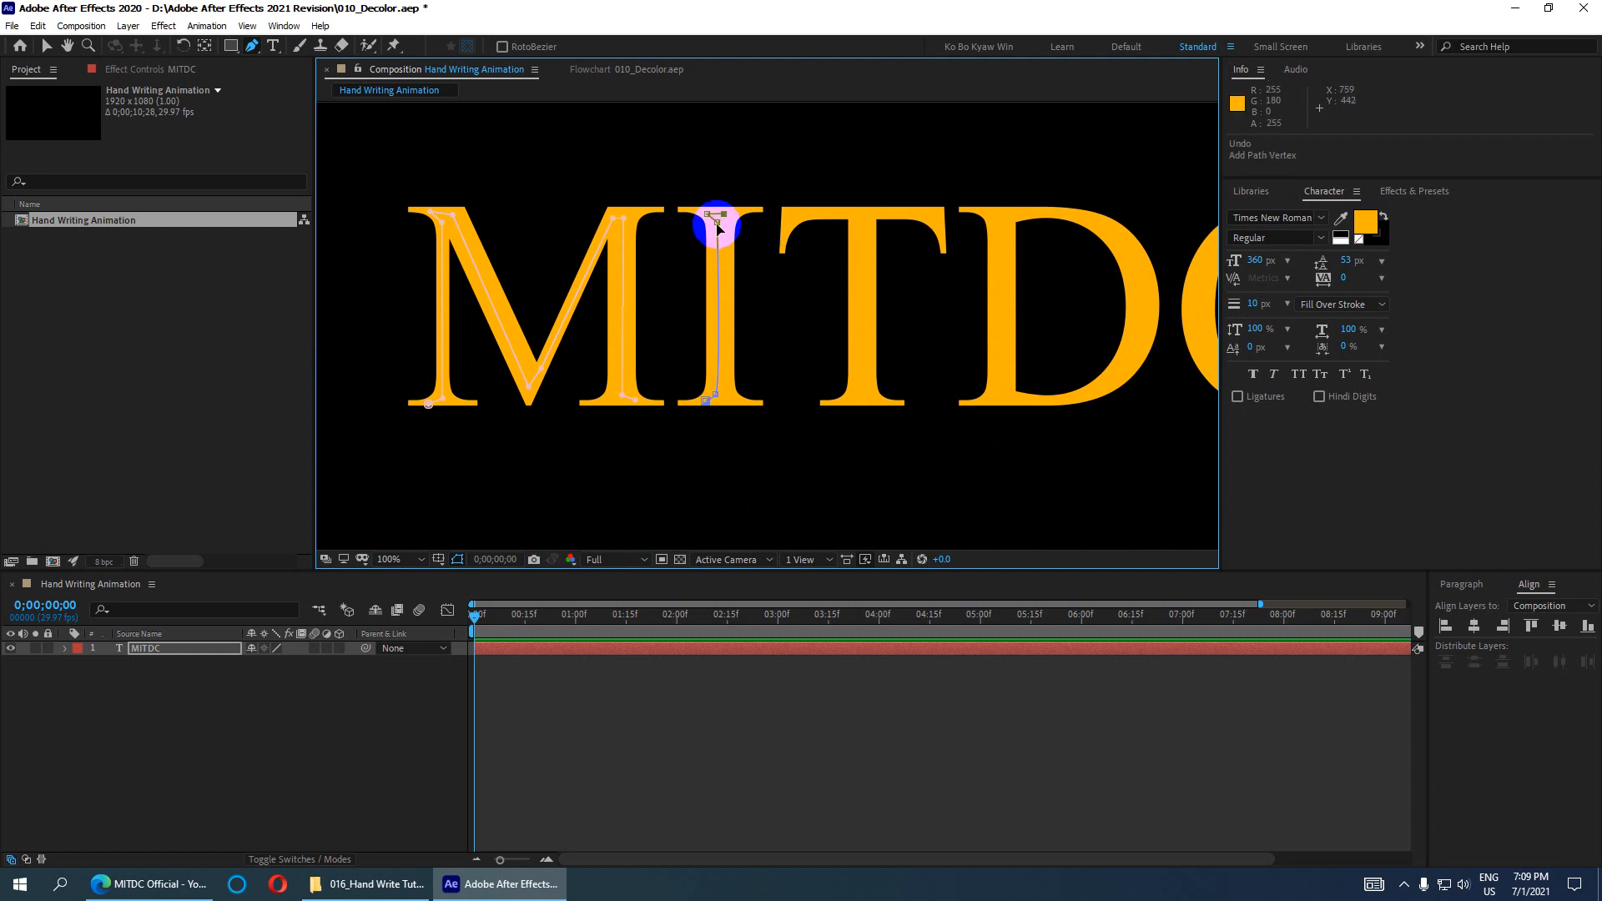
ctrl+click(775, 462)
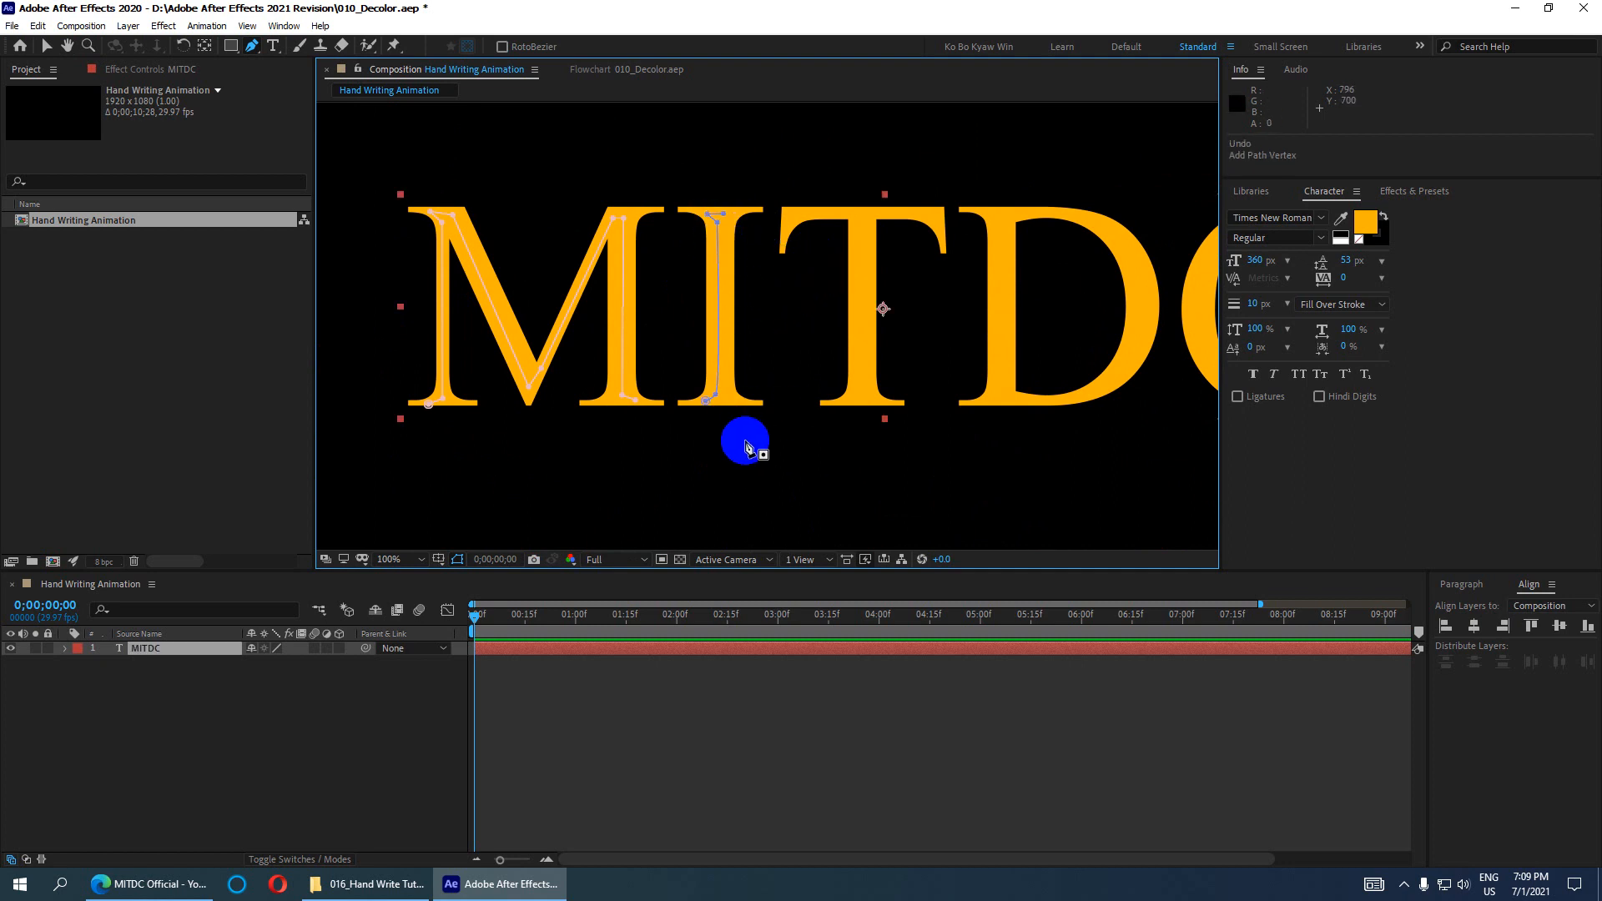
Step: Trace the T with a new mask path from the left arm, down and back up the stem, to the right arm's tip
click(782, 243)
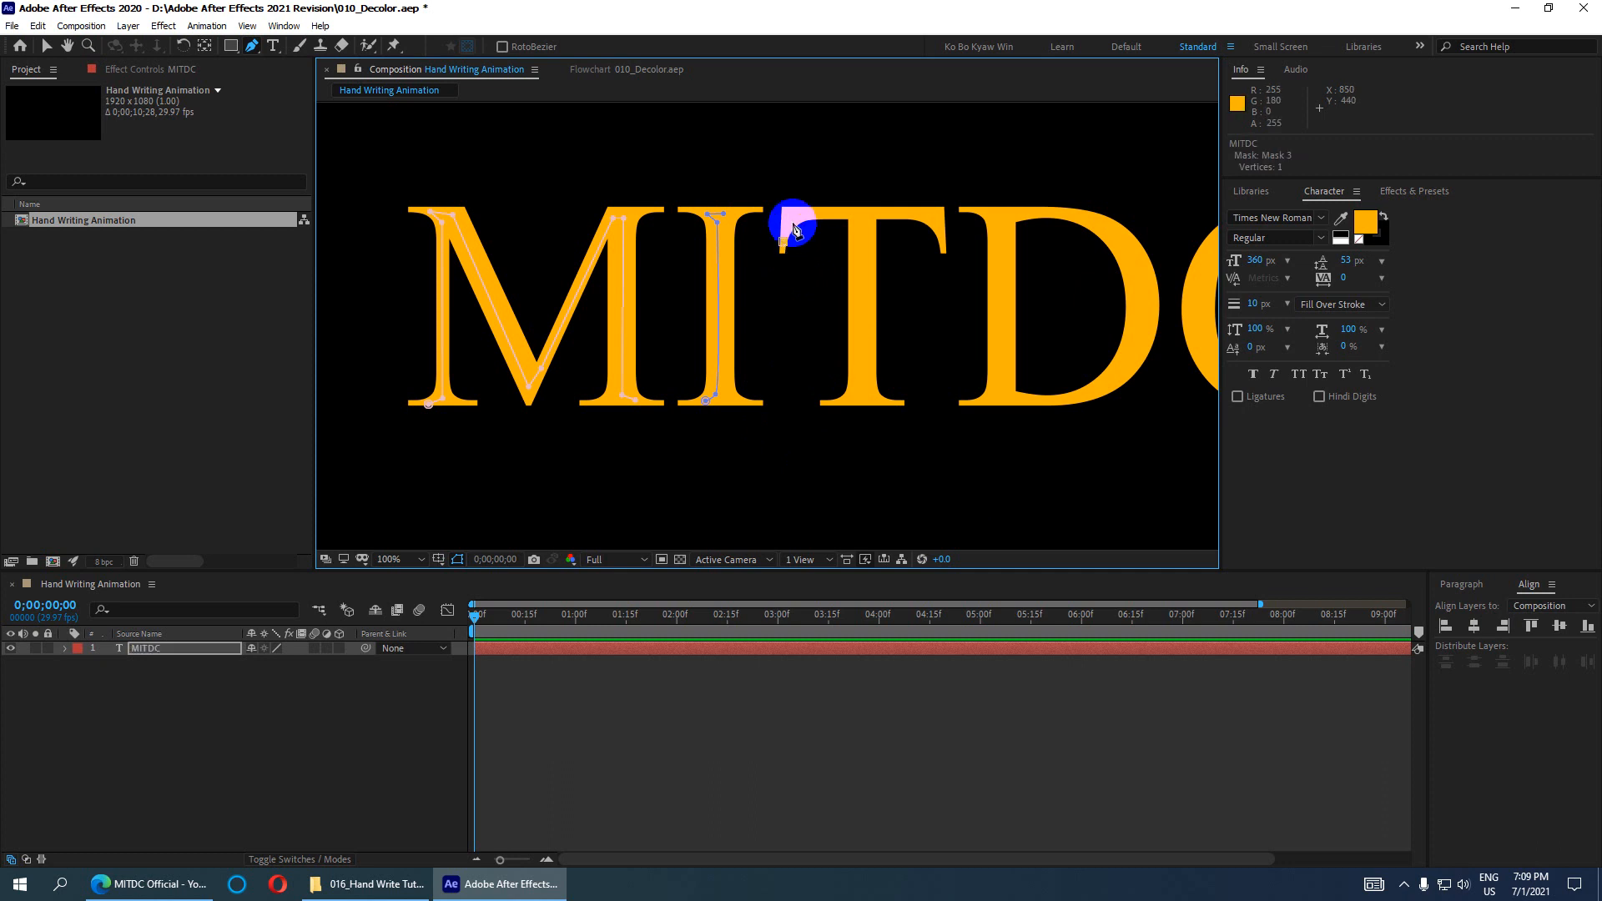
drag(840, 215, 861, 219)
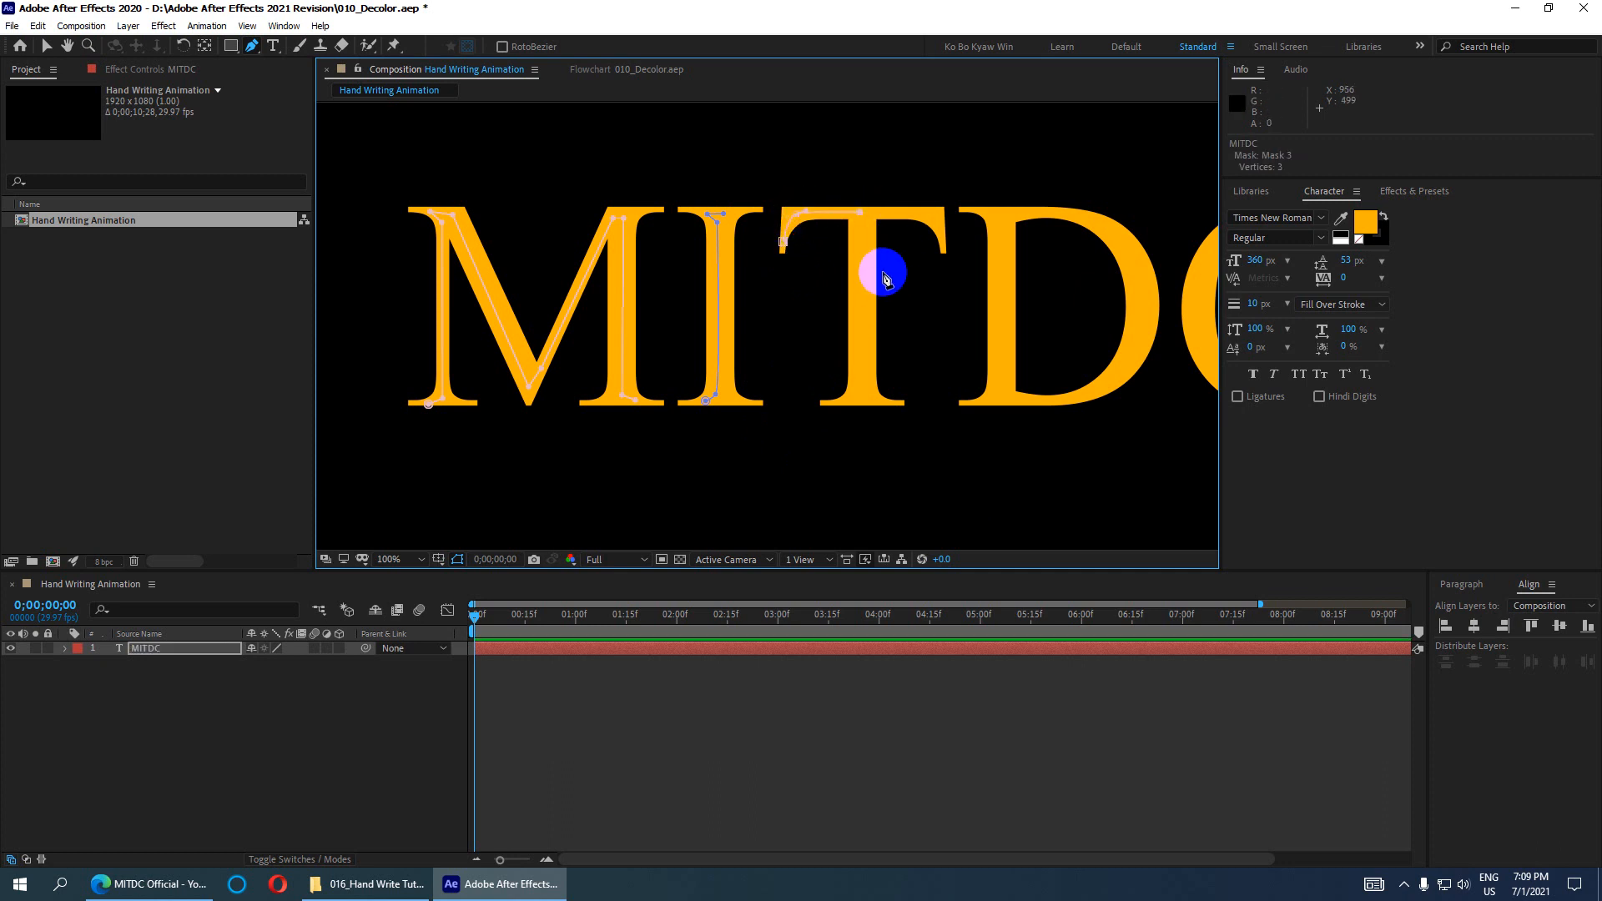
click(862, 404)
click(862, 393)
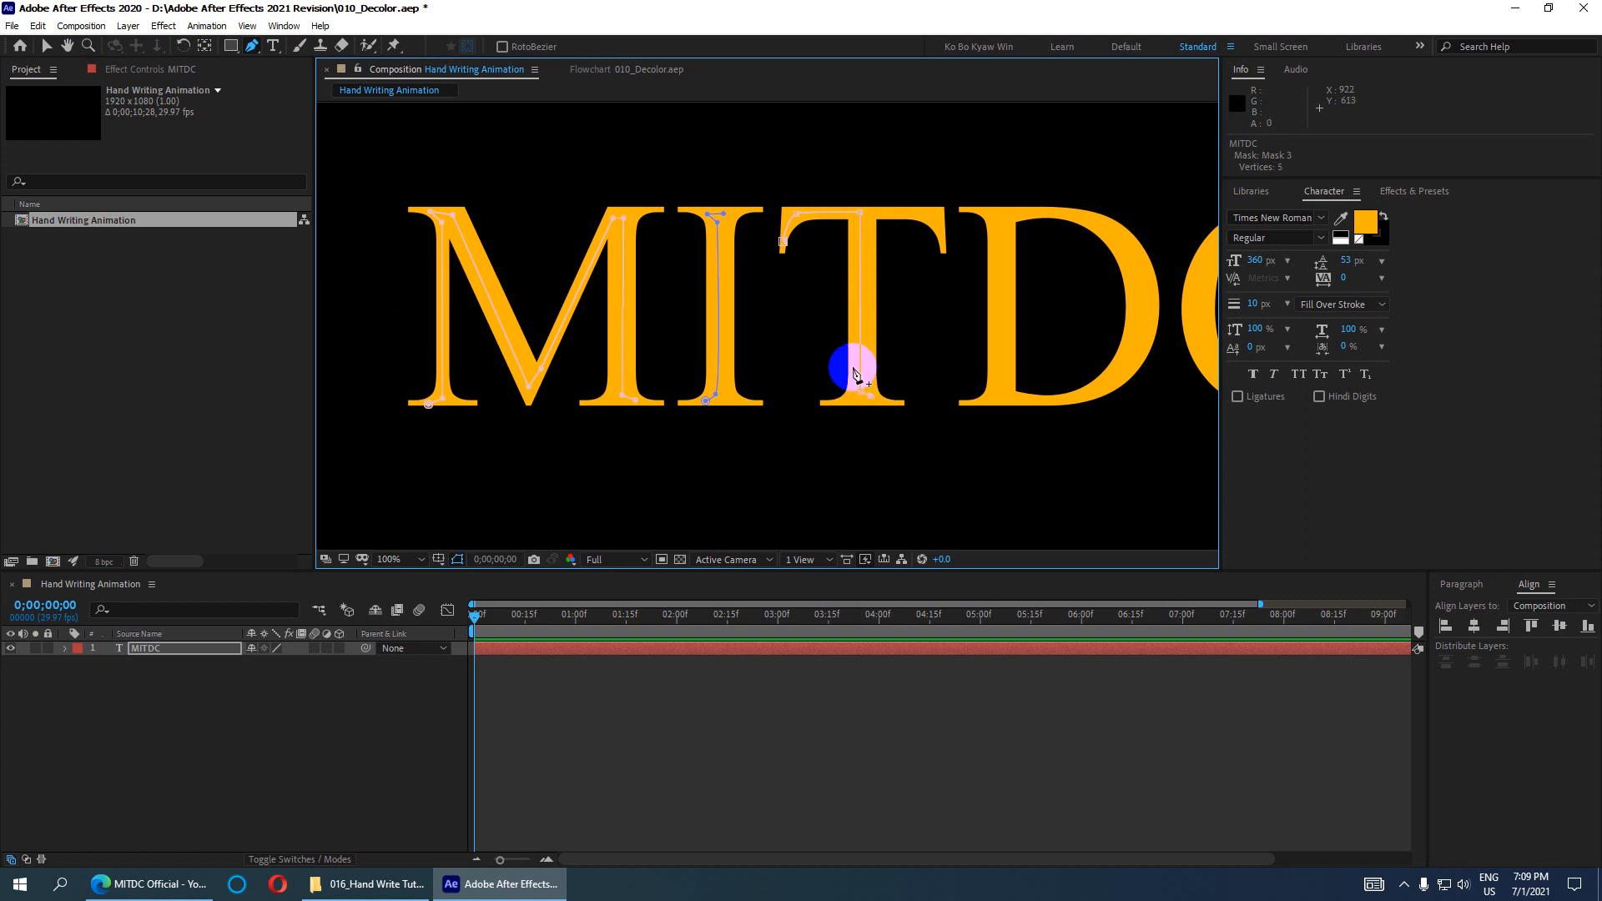
click(866, 230)
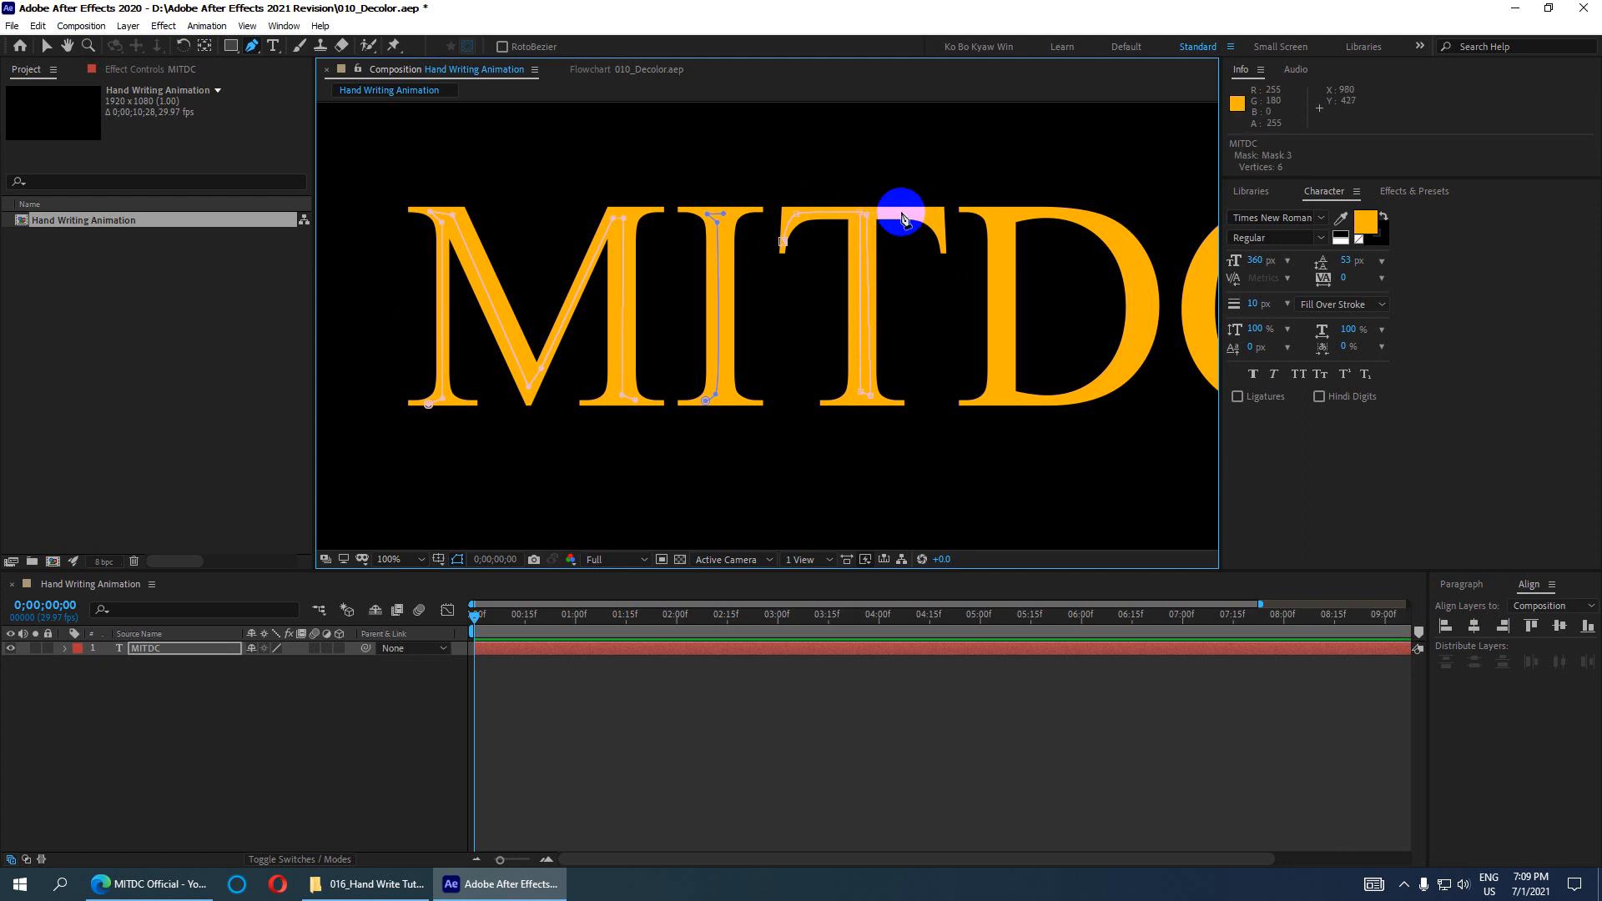
click(934, 219)
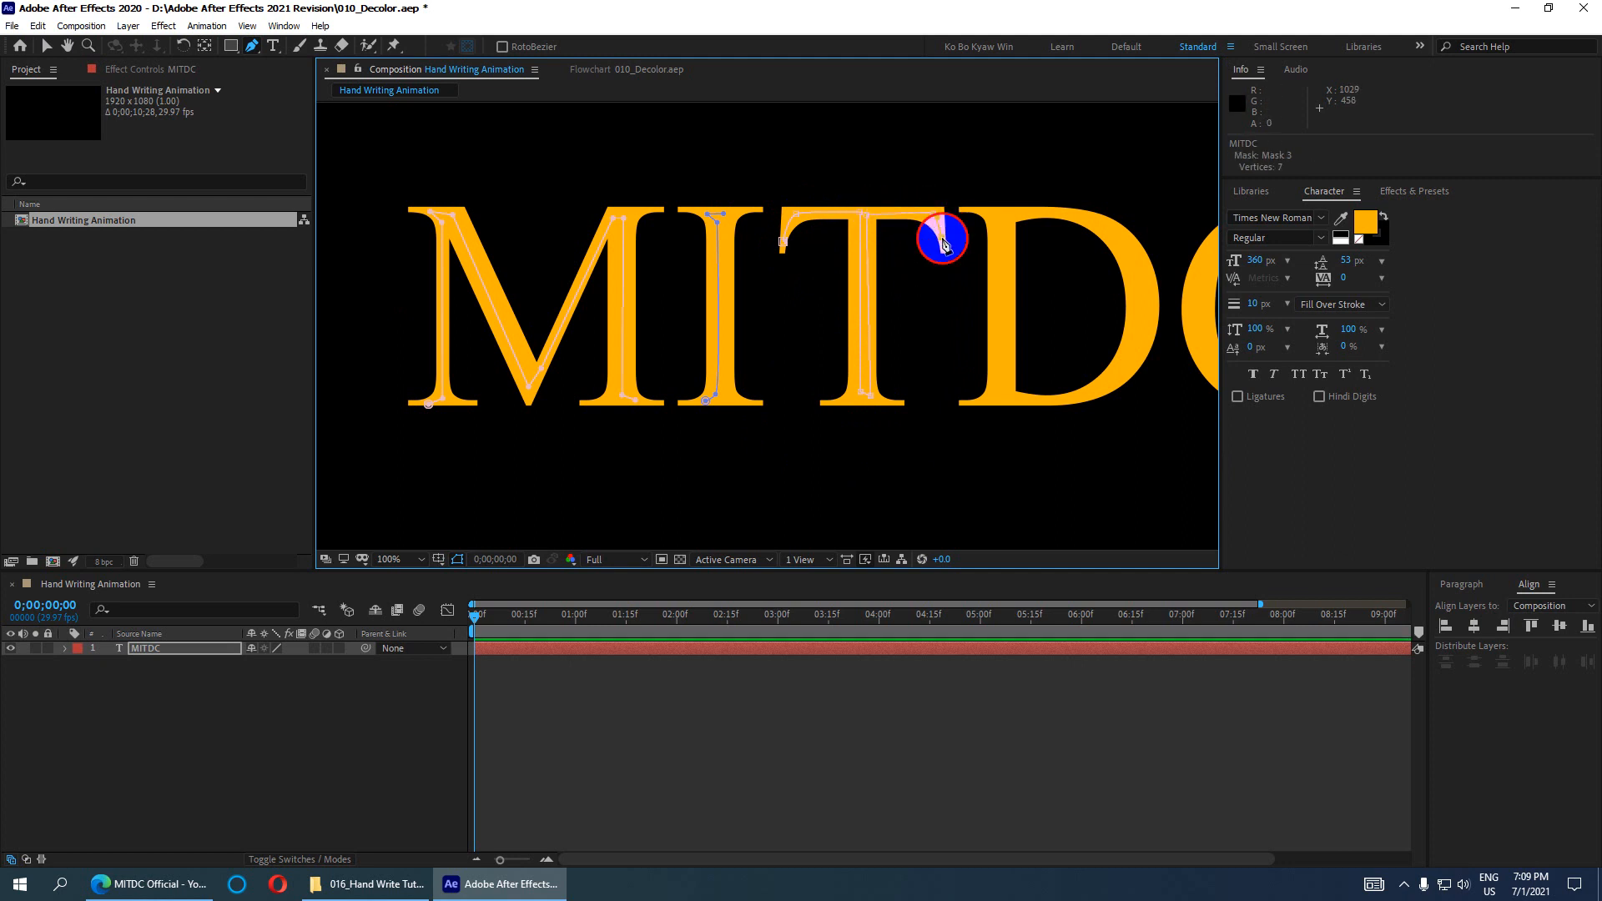
click(943, 240)
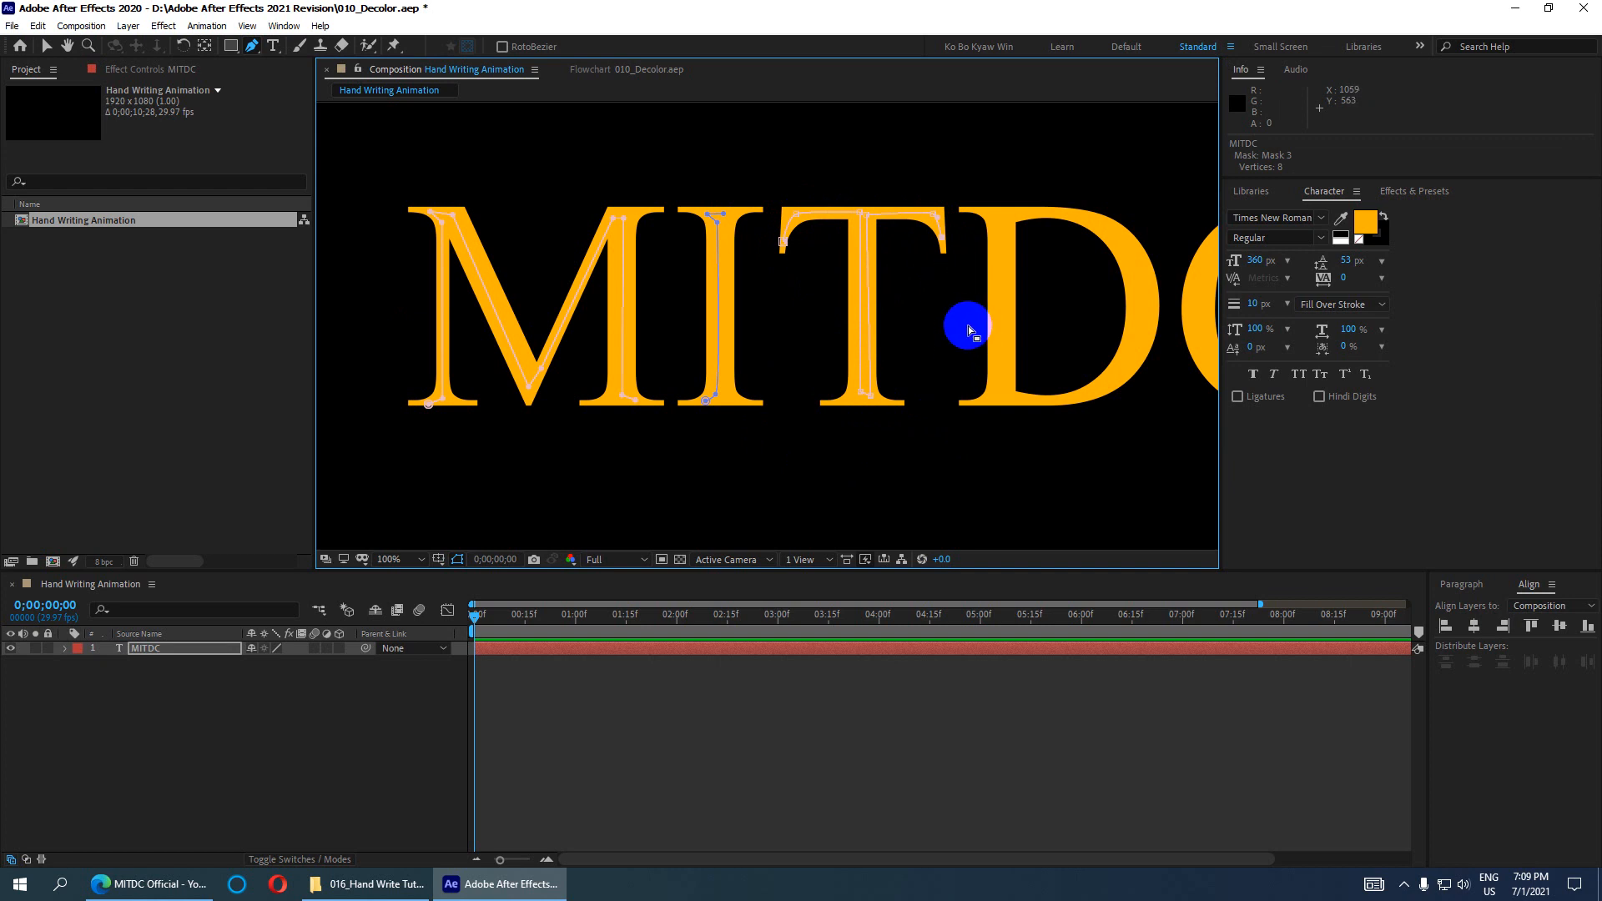
ctrl+click(968, 328)
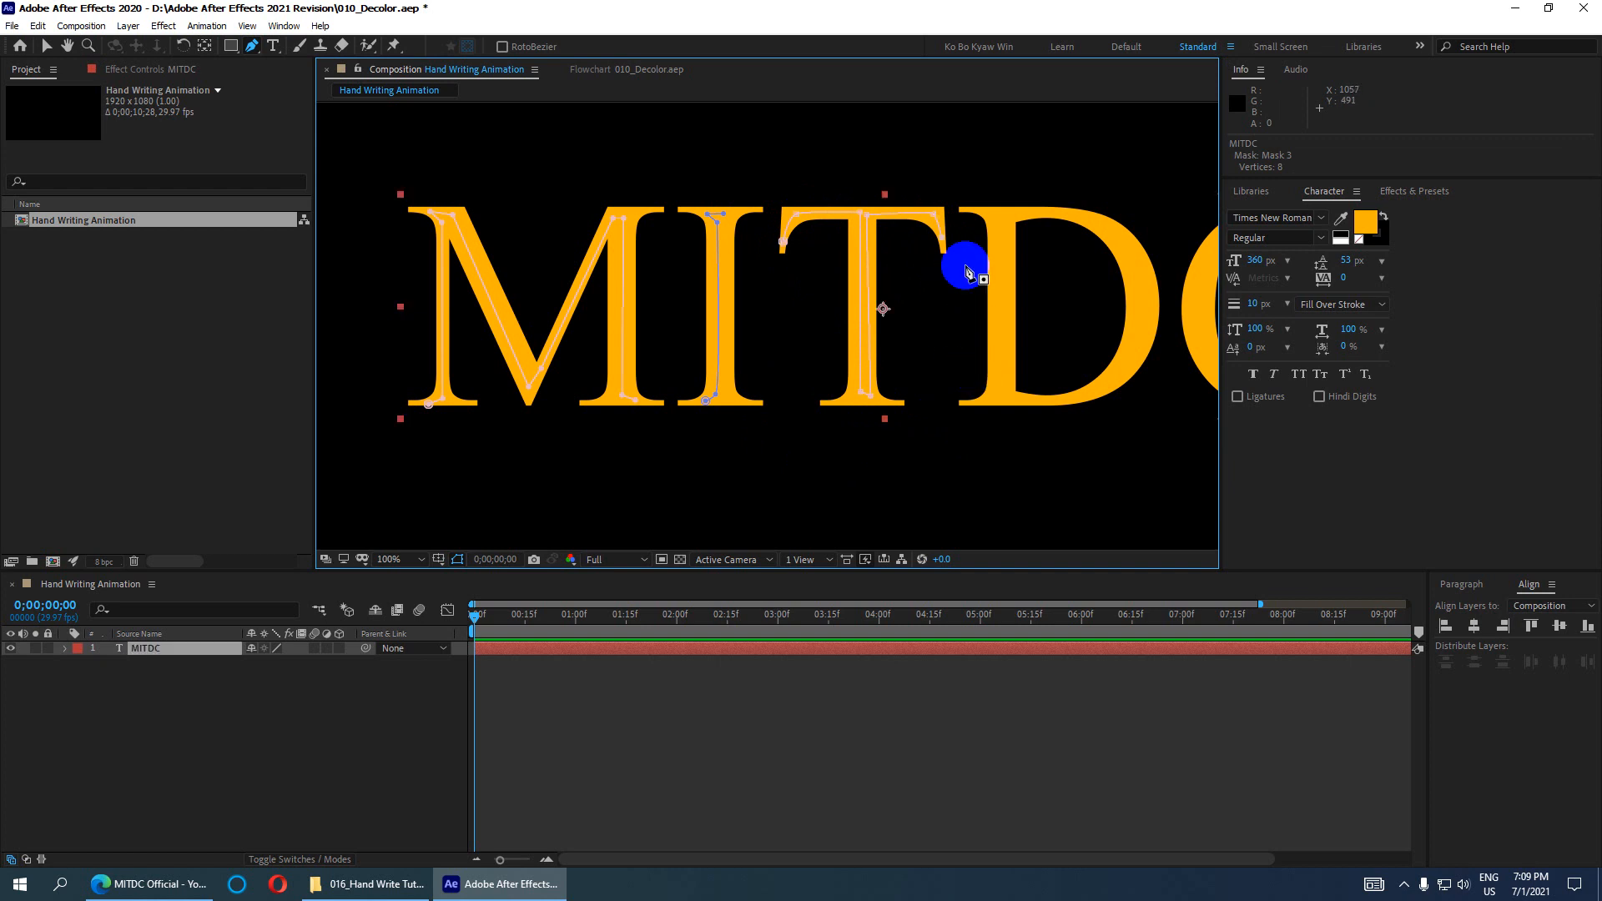
Step: Start a new mask path on the D, tracing its stem from the top serif down to the foot and back up
click(990, 214)
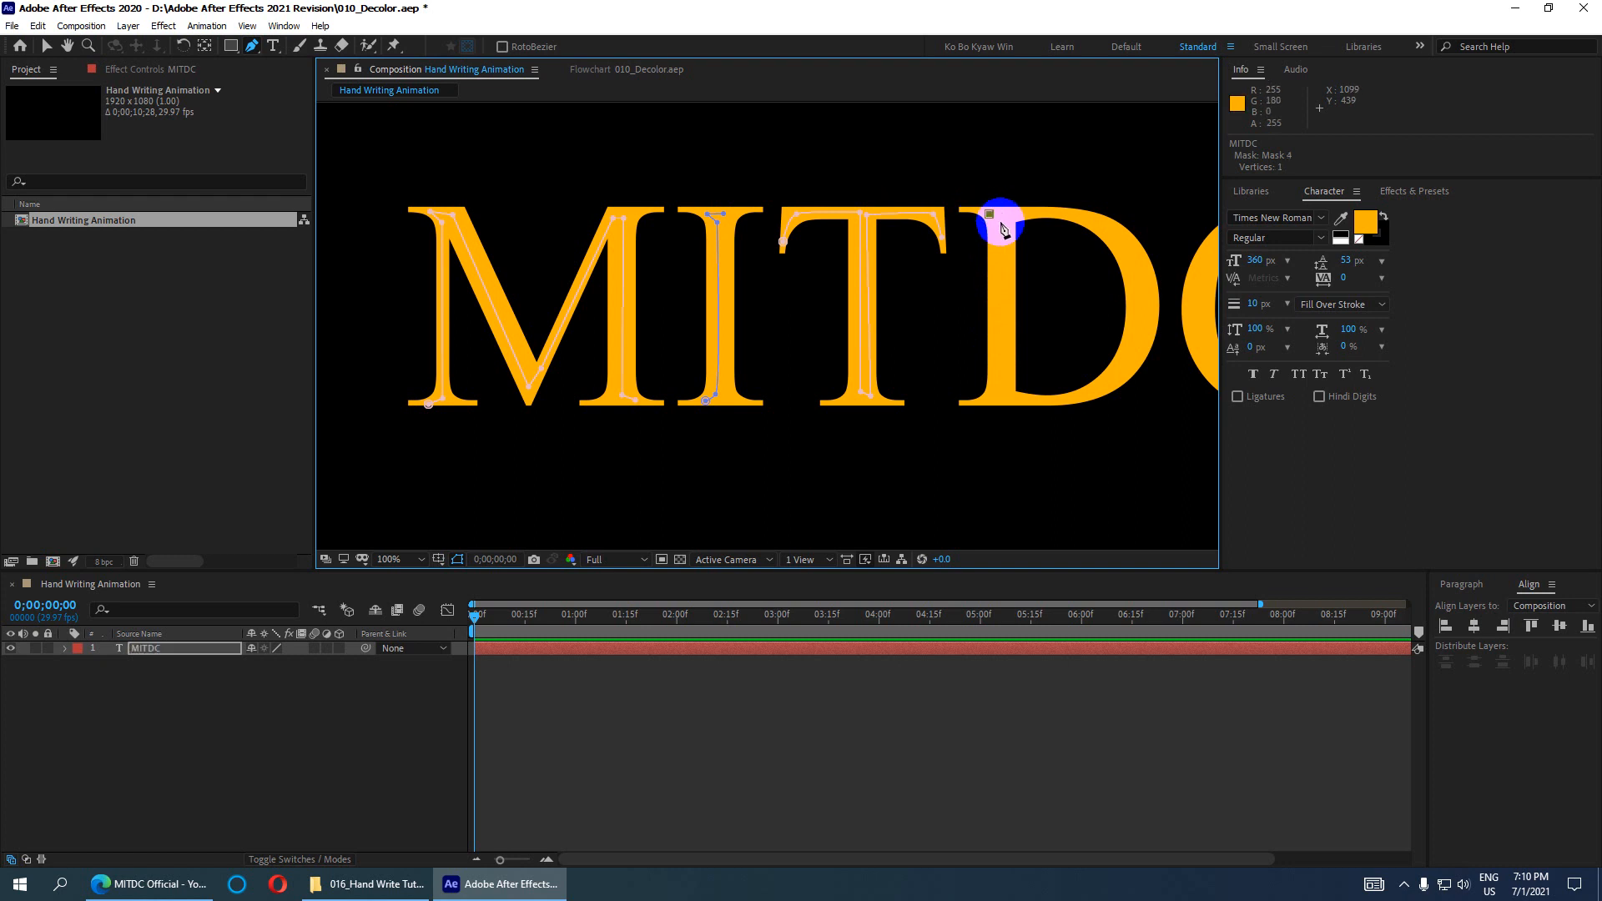
click(999, 391)
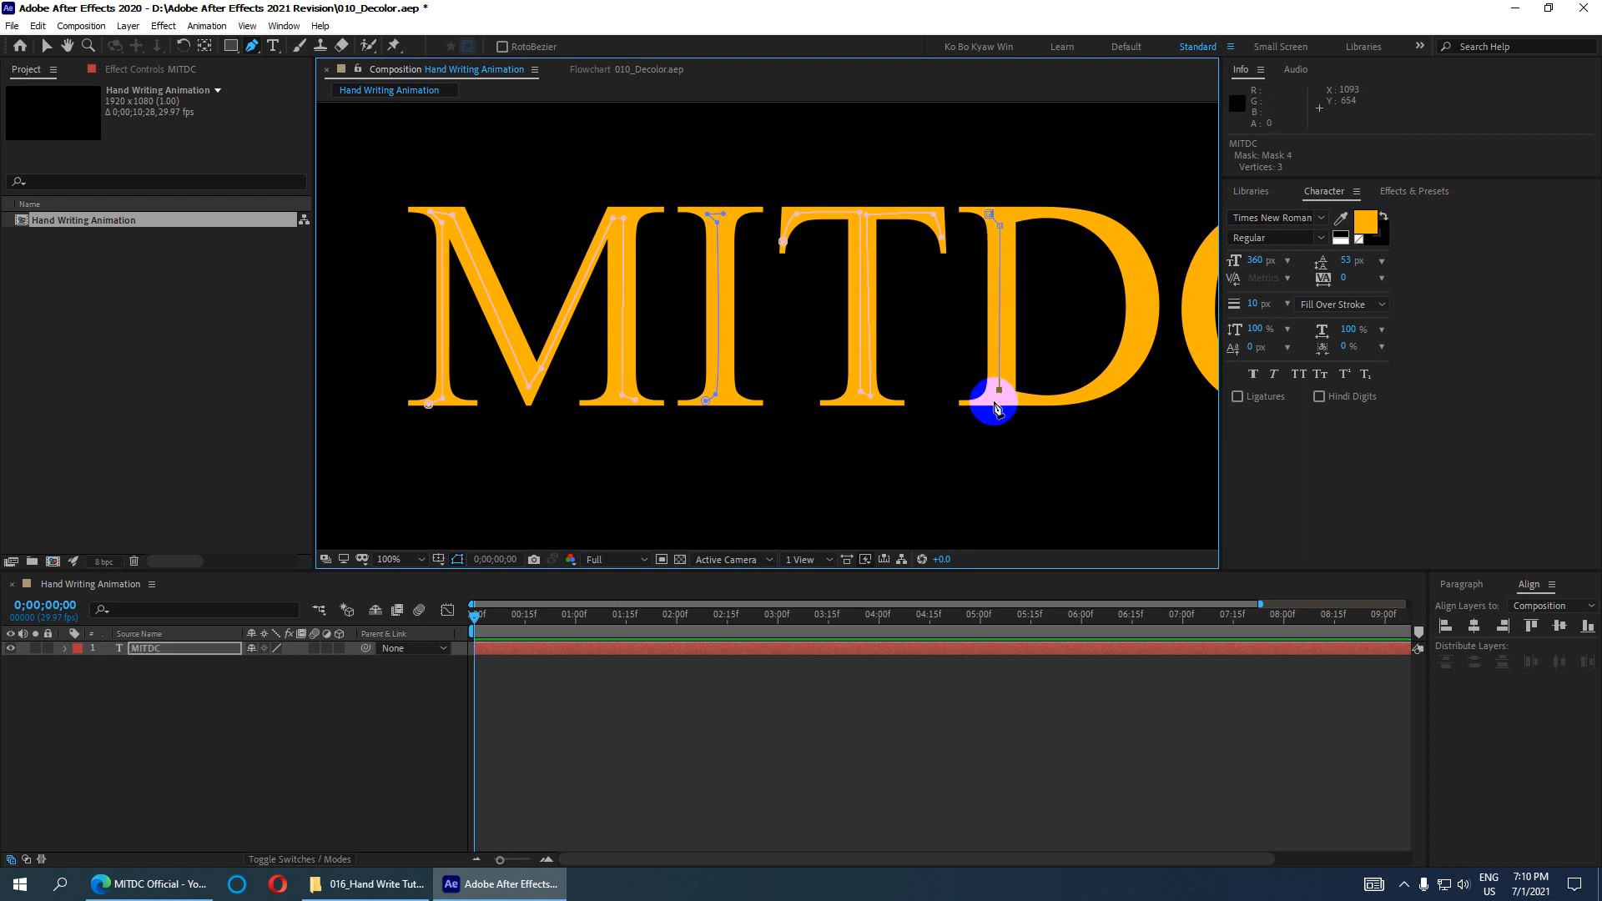
click(989, 401)
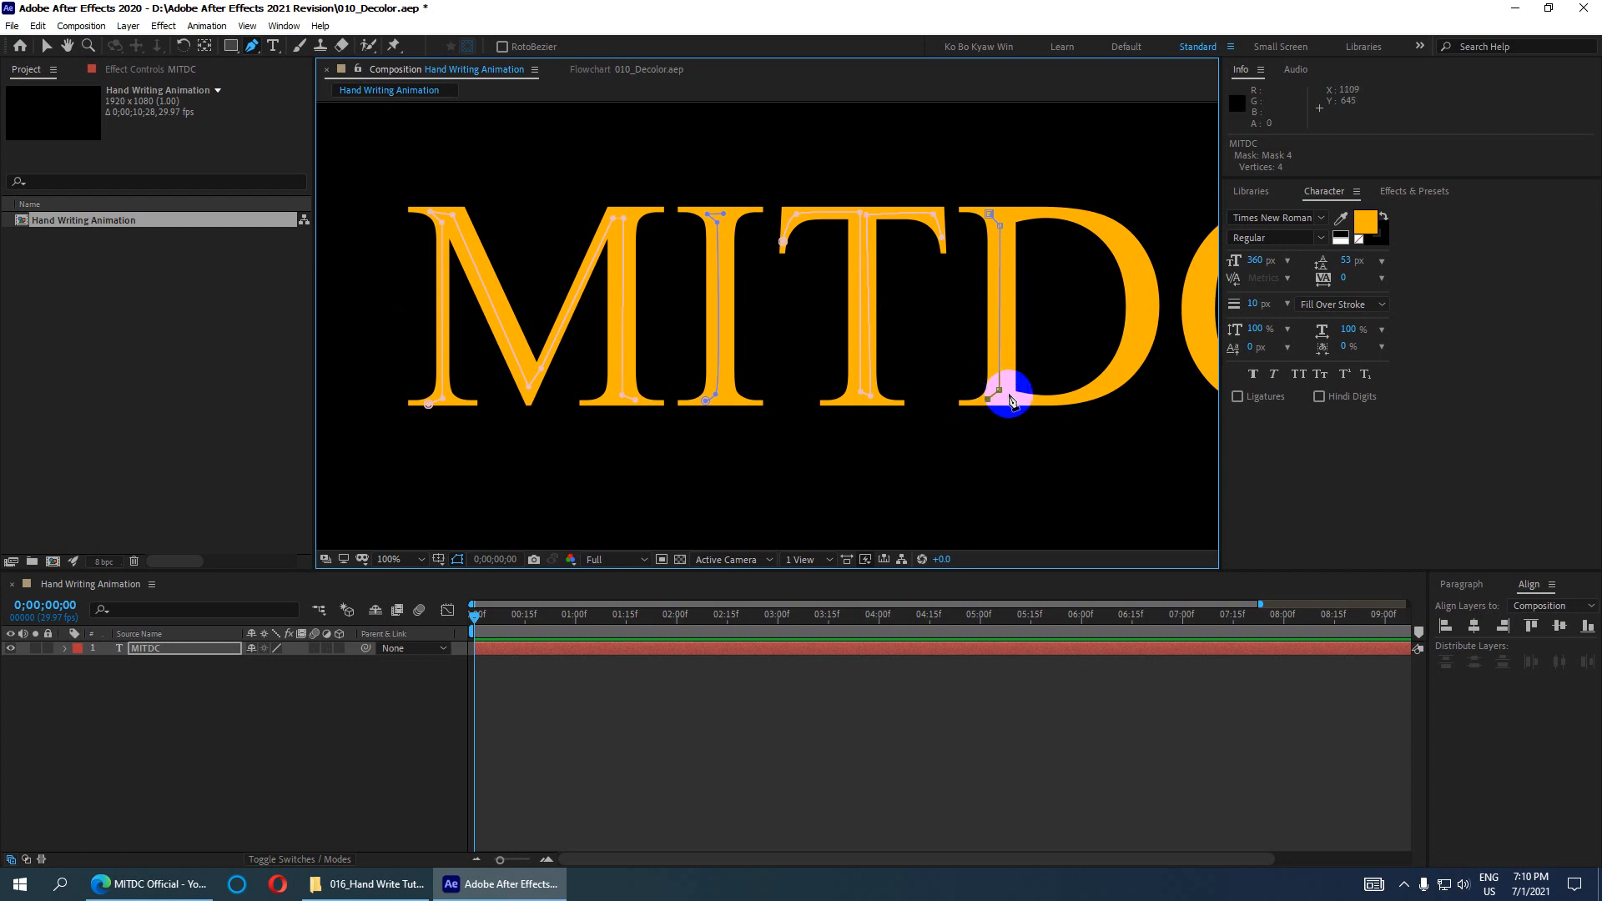
click(1009, 392)
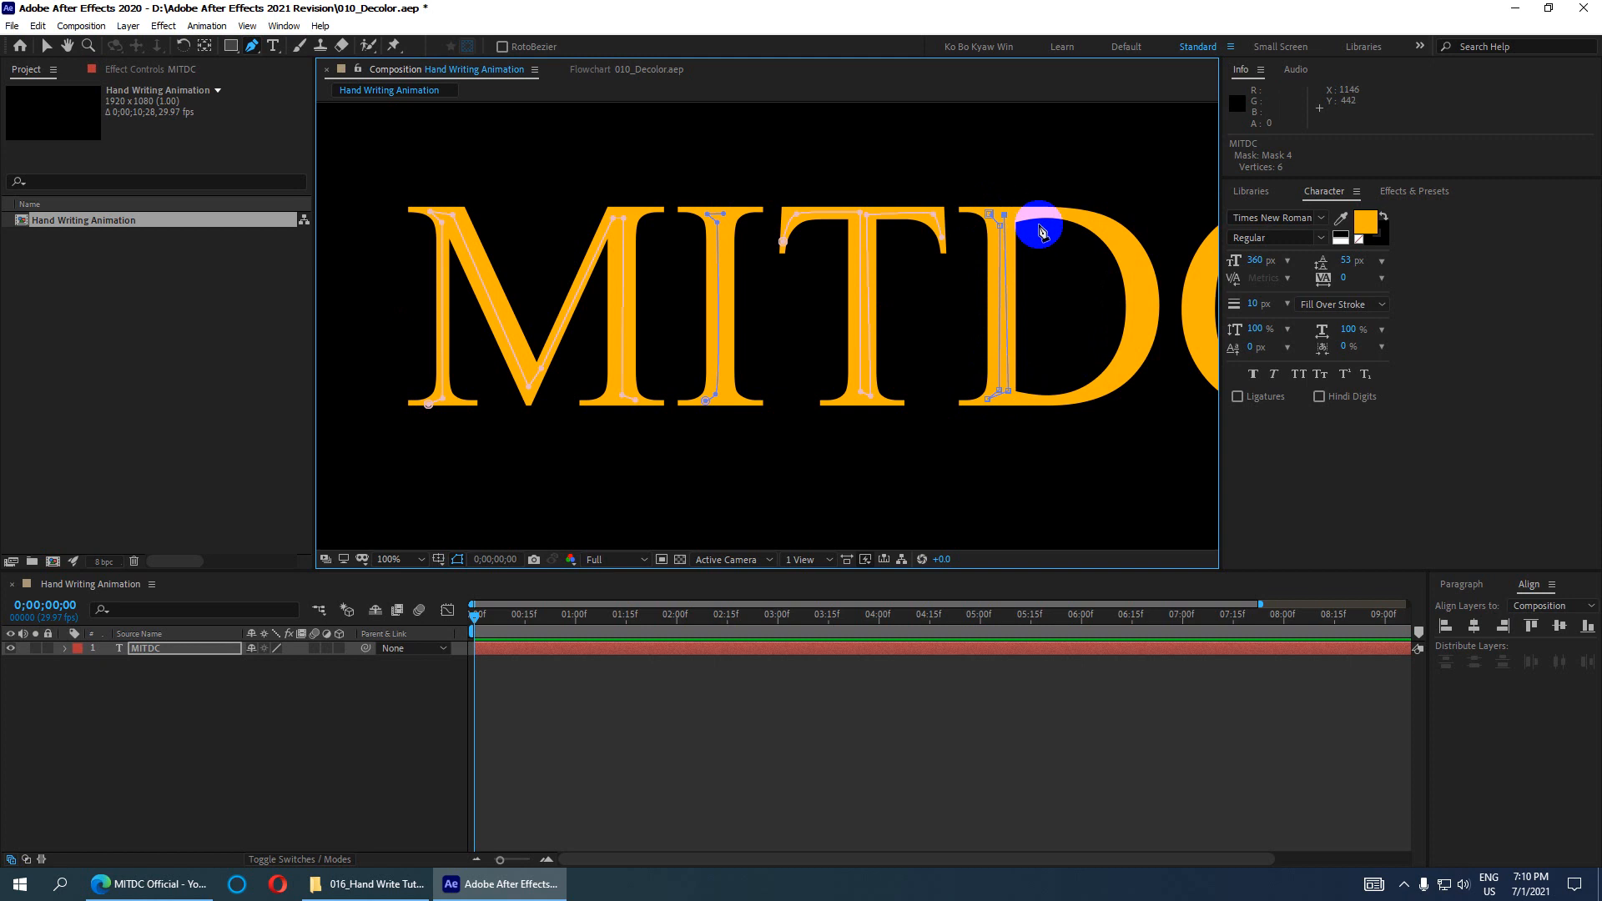
Step: Trace the D's bowl with curved points around to the stem's foot, adjusting their handles to follow the letter, and end the path
drag(1116, 230, 1140, 262)
click(1086, 206)
drag(1086, 206, 1066, 202)
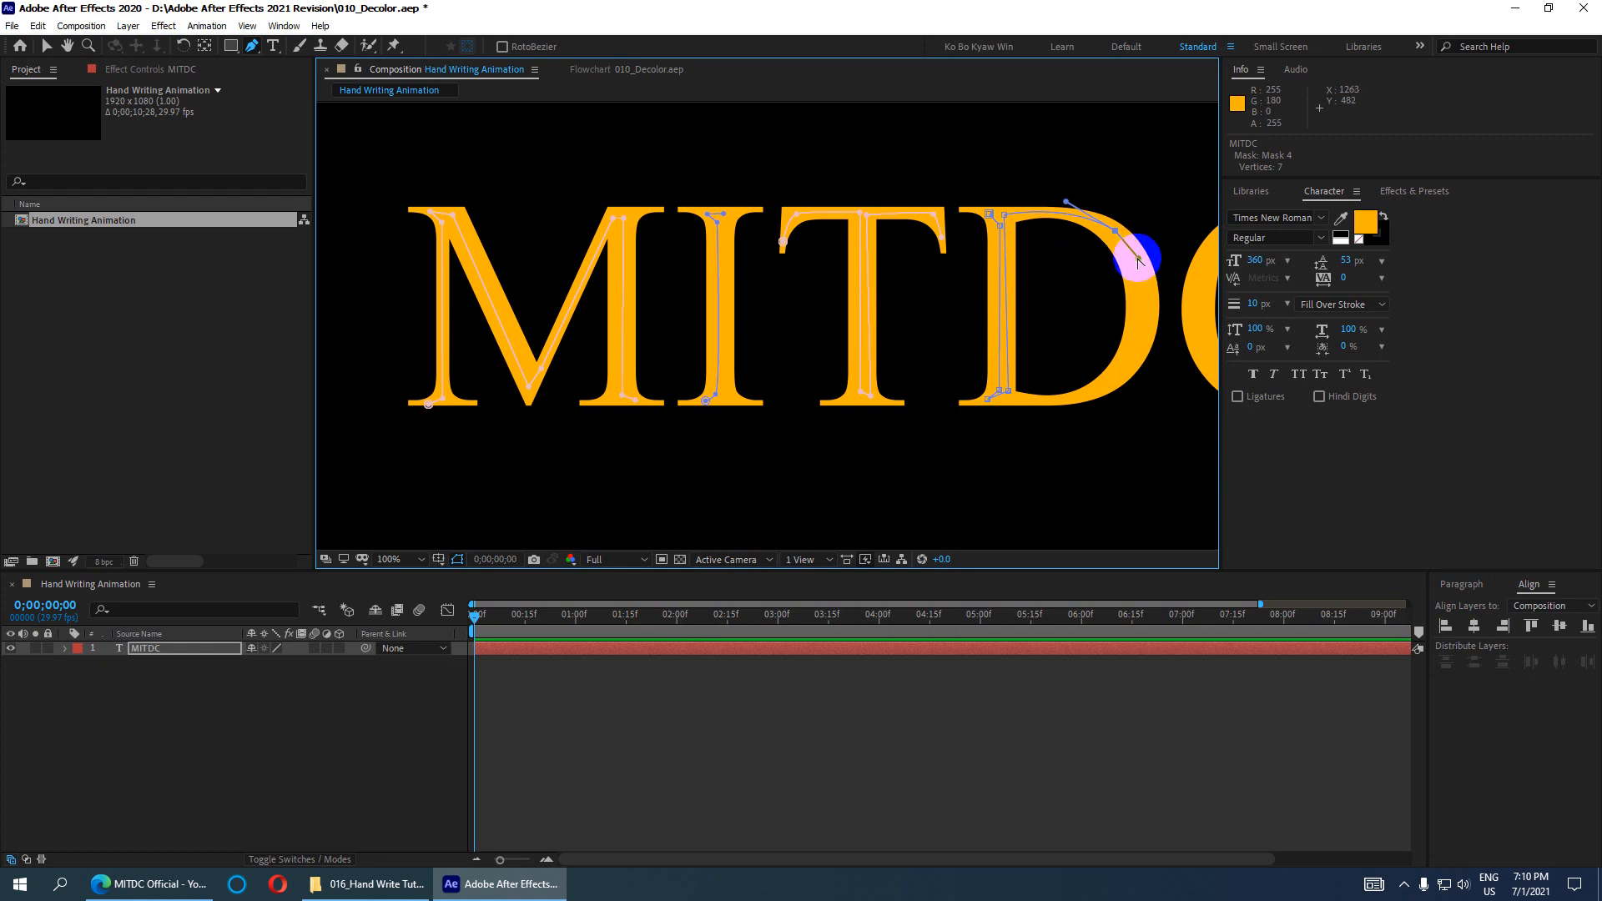
mouse_move(1141, 335)
mouse_down()
mouse_move(1124, 385)
mouse_move(1140, 313)
mouse_move(1134, 357)
mouse_up()
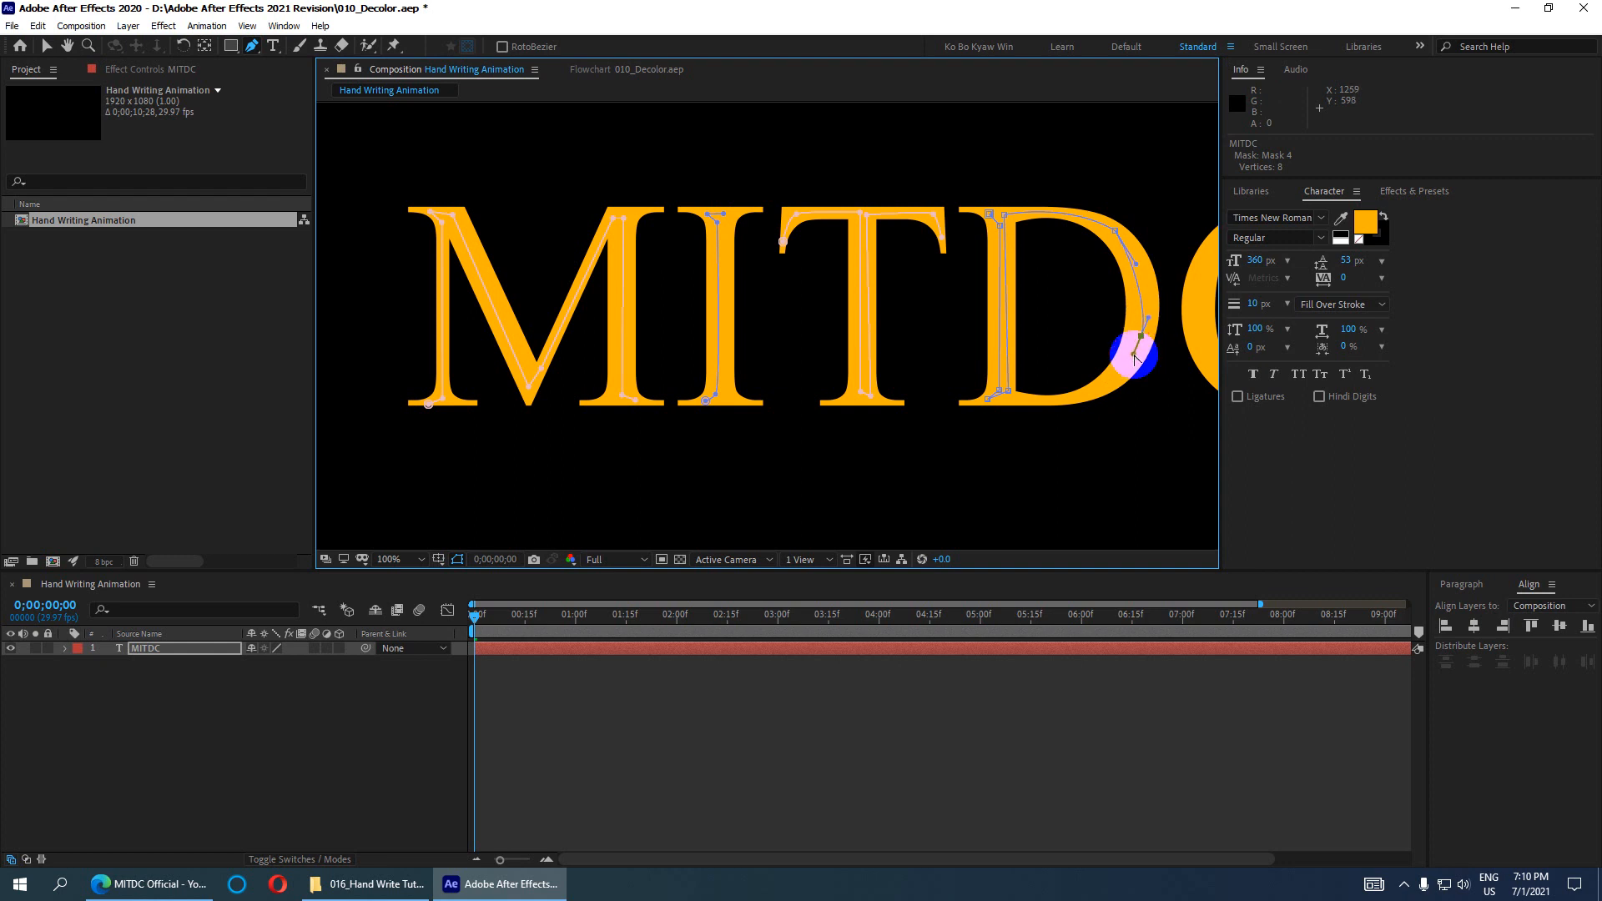
mouse_move(1134, 265)
mouse_down()
mouse_move(1154, 318)
mouse_move(1147, 290)
mouse_up()
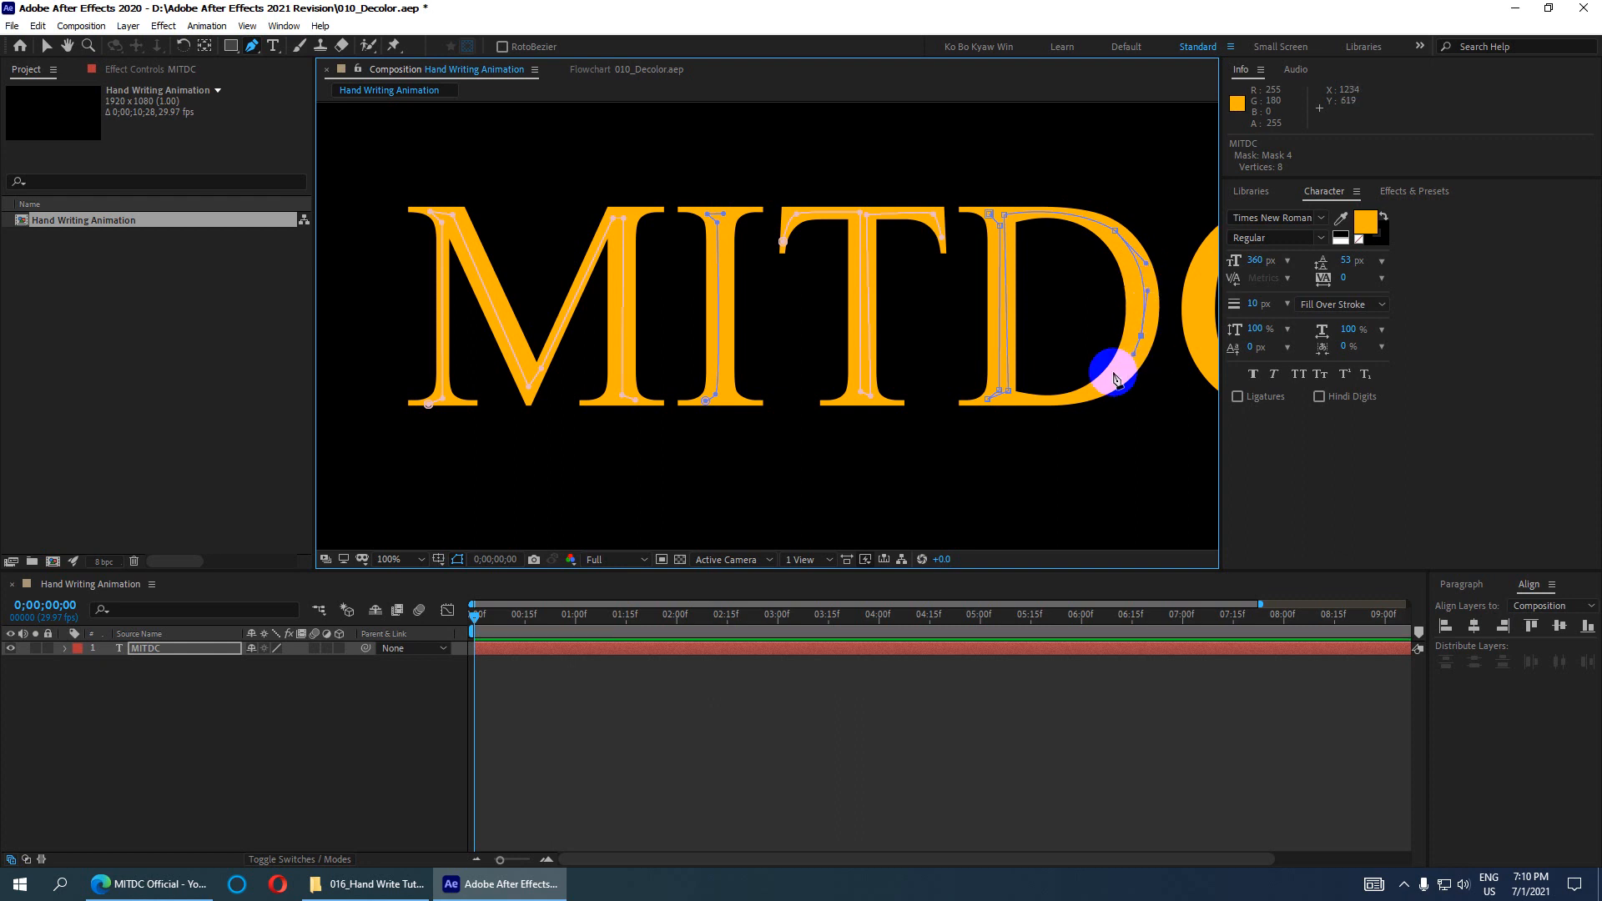
drag(1066, 399, 1024, 401)
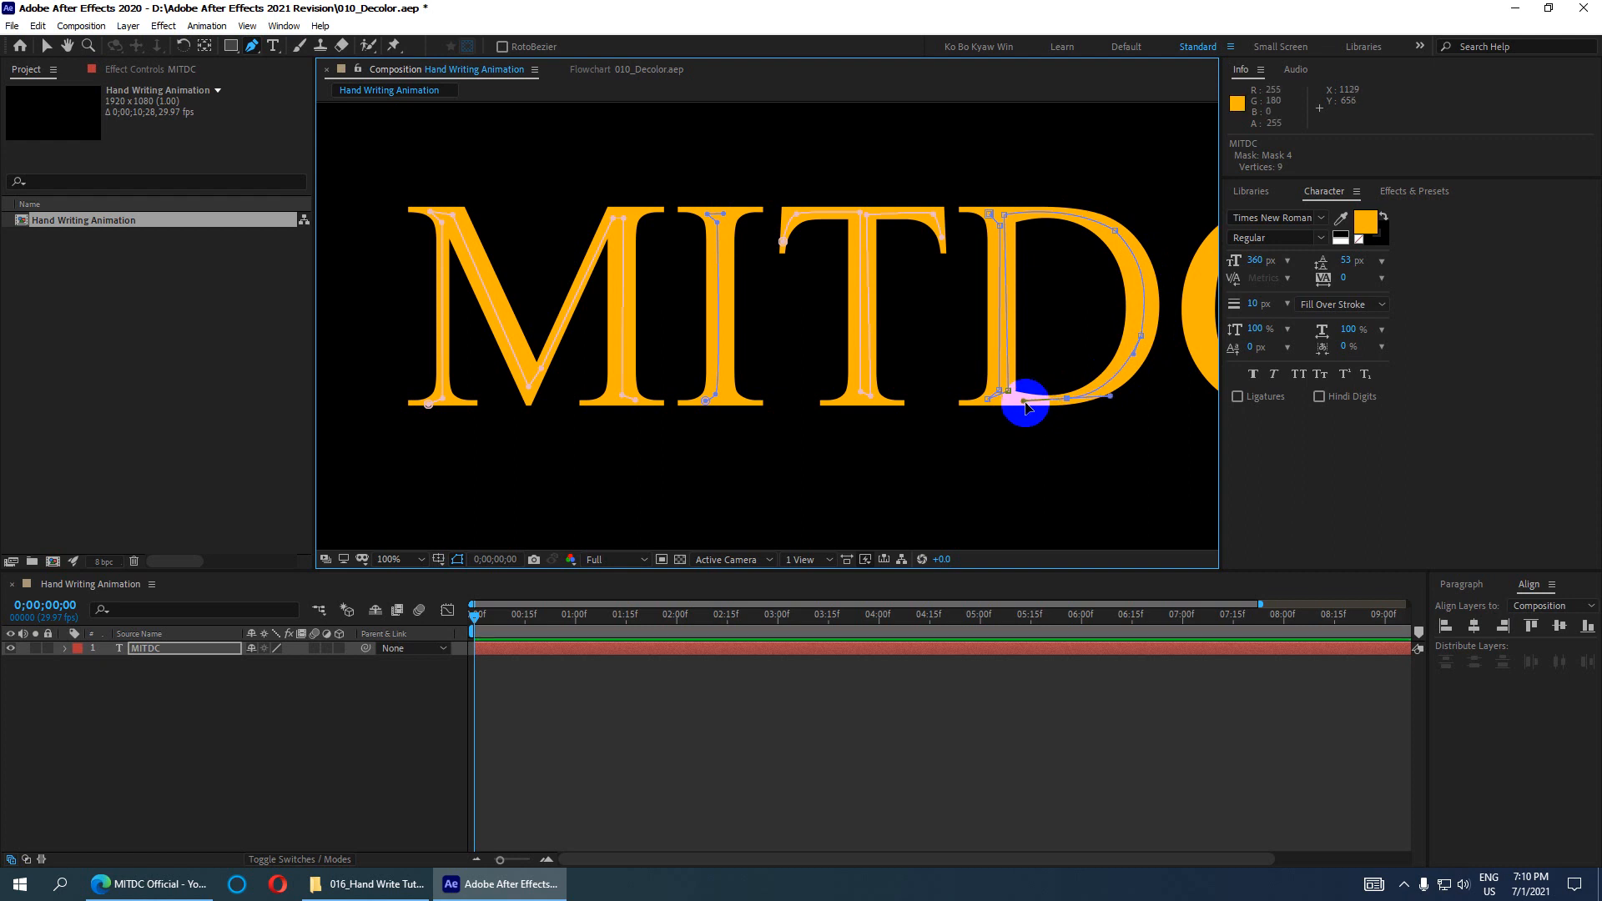
mouse_move(1027, 407)
mouse_down()
mouse_move(1044, 400)
mouse_move(1026, 403)
mouse_up()
click(1005, 406)
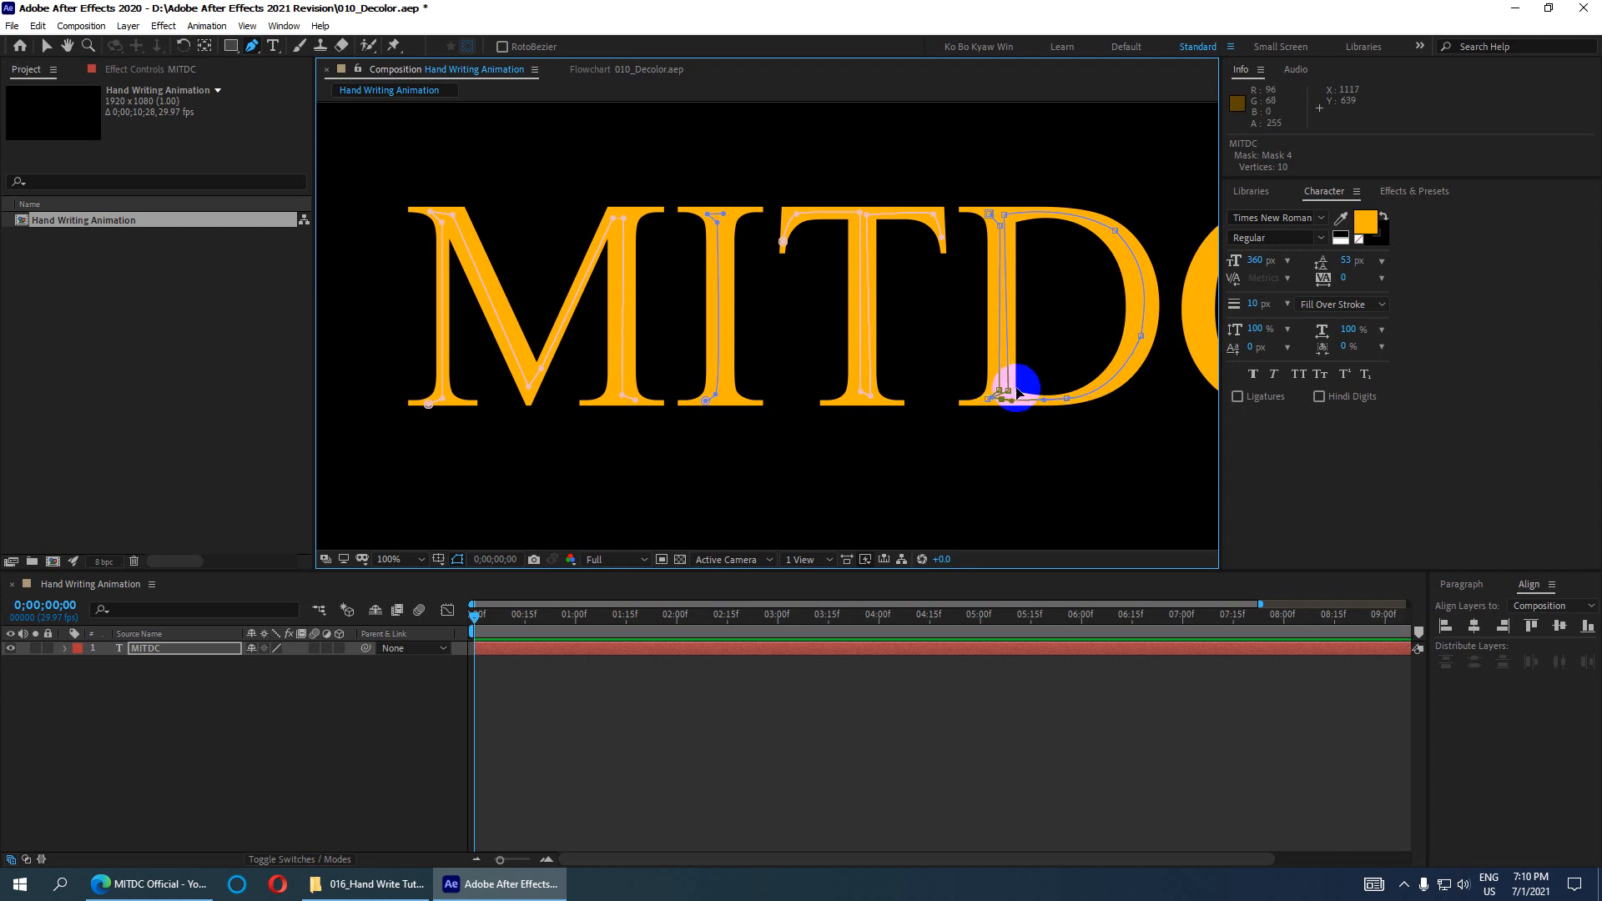
ctrl+click(1080, 461)
key(space)
drag(1118, 409, 815, 426)
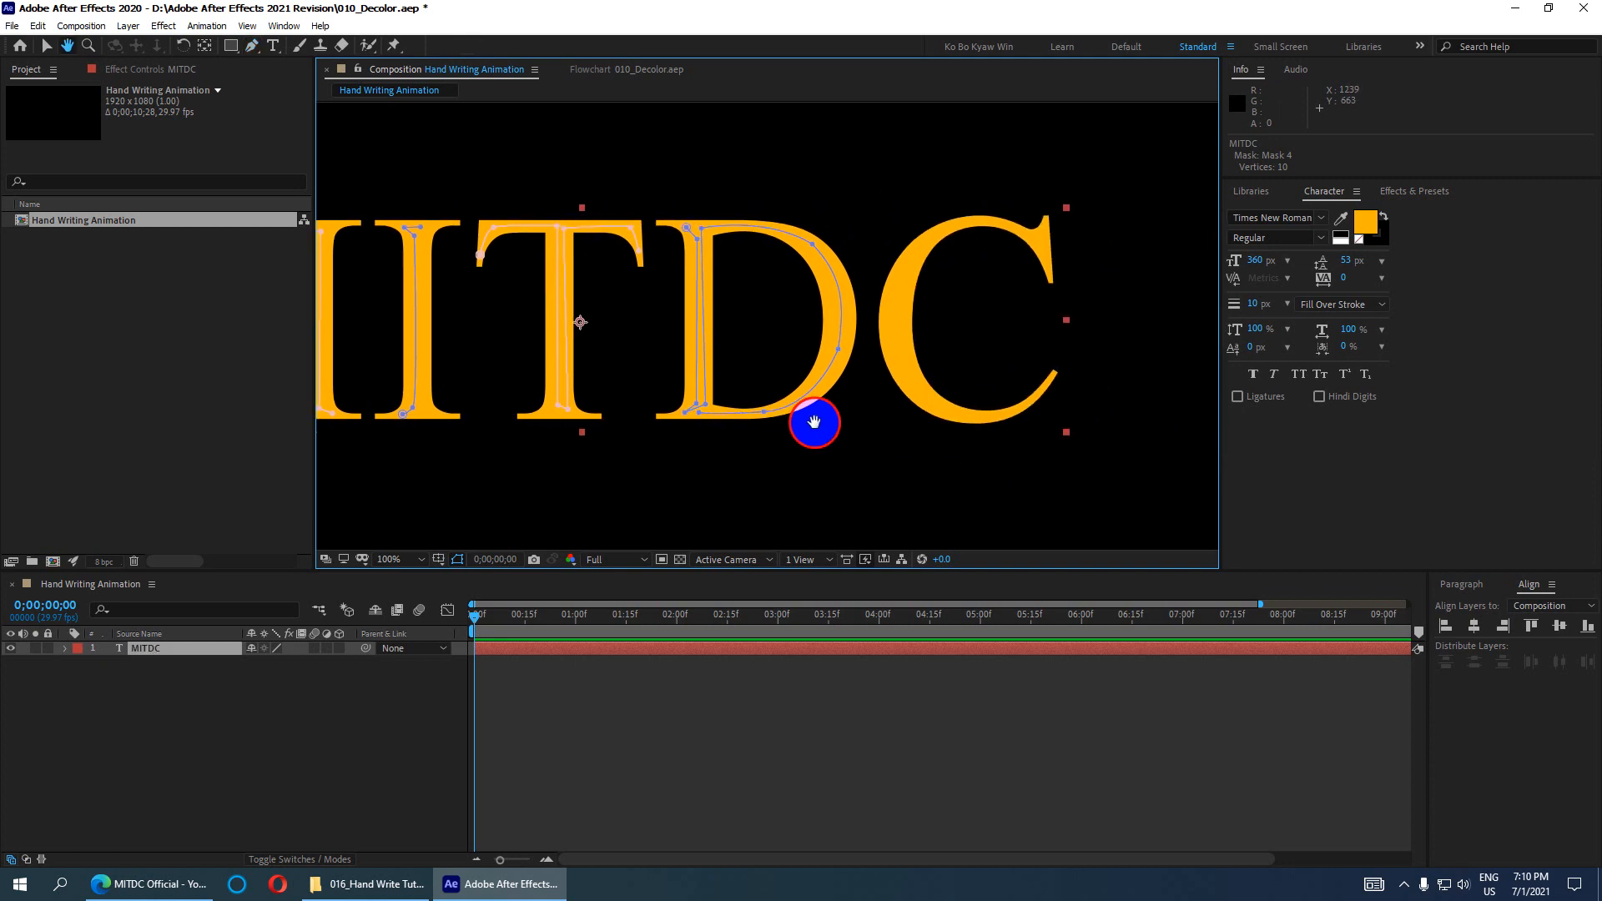
Step: Trace the C with a new mask path from its upper tip around the curved left side to the lower tip
drag(954, 414, 880, 417)
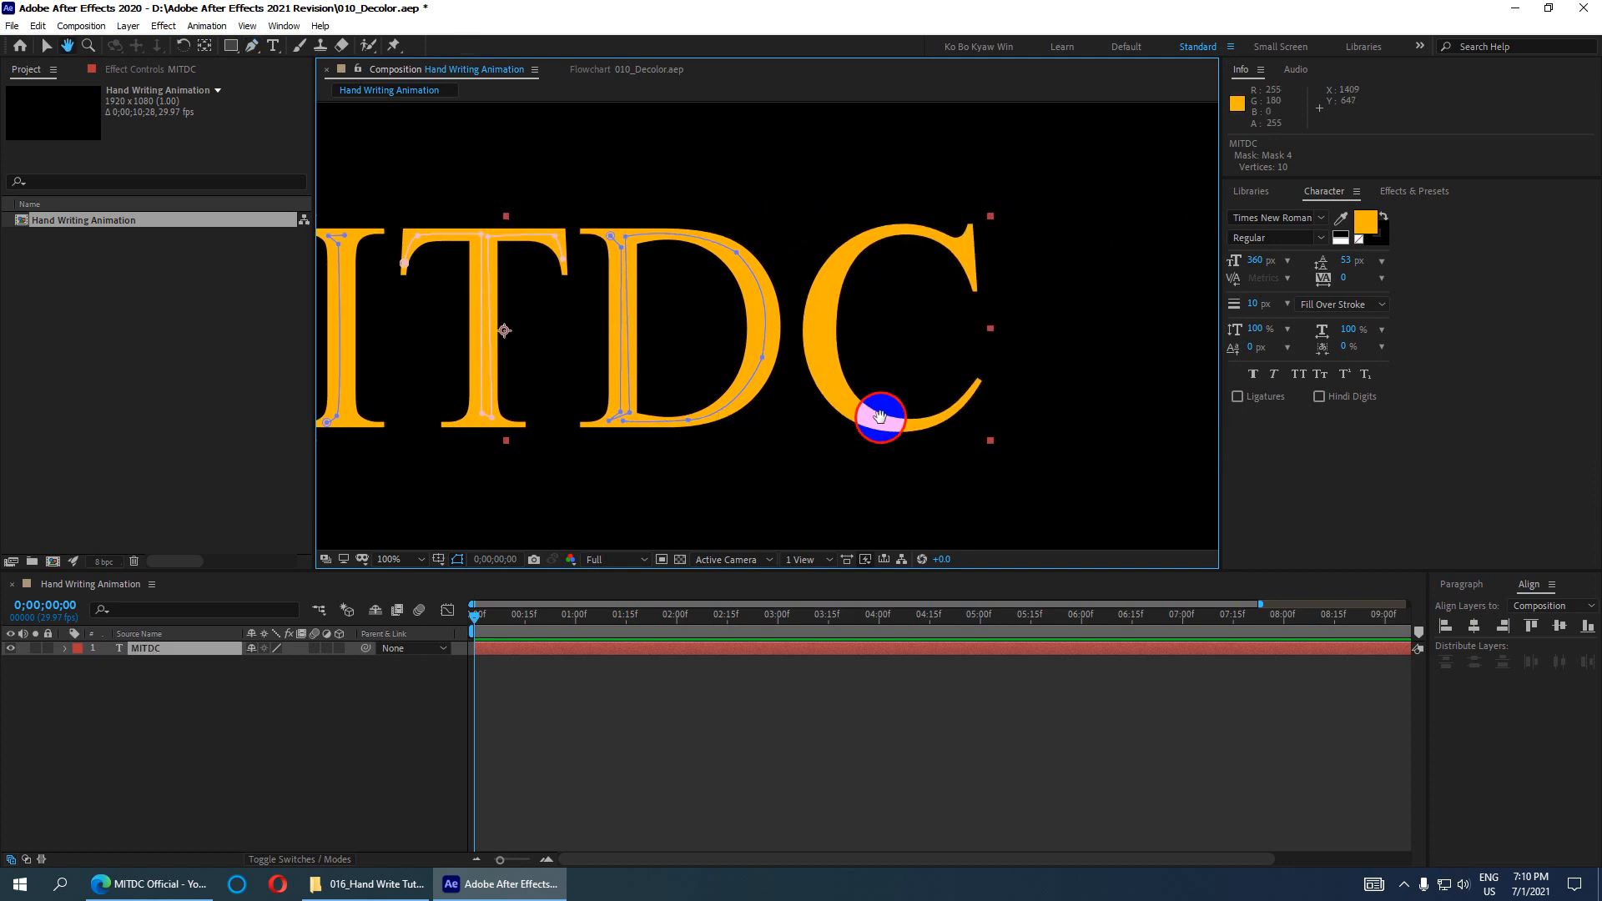
click(977, 282)
click(968, 248)
mouse_move(901, 237)
mouse_down()
mouse_move(869, 233)
mouse_move(859, 250)
mouse_move(925, 221)
mouse_up()
drag(826, 263, 817, 319)
drag(832, 377, 929, 435)
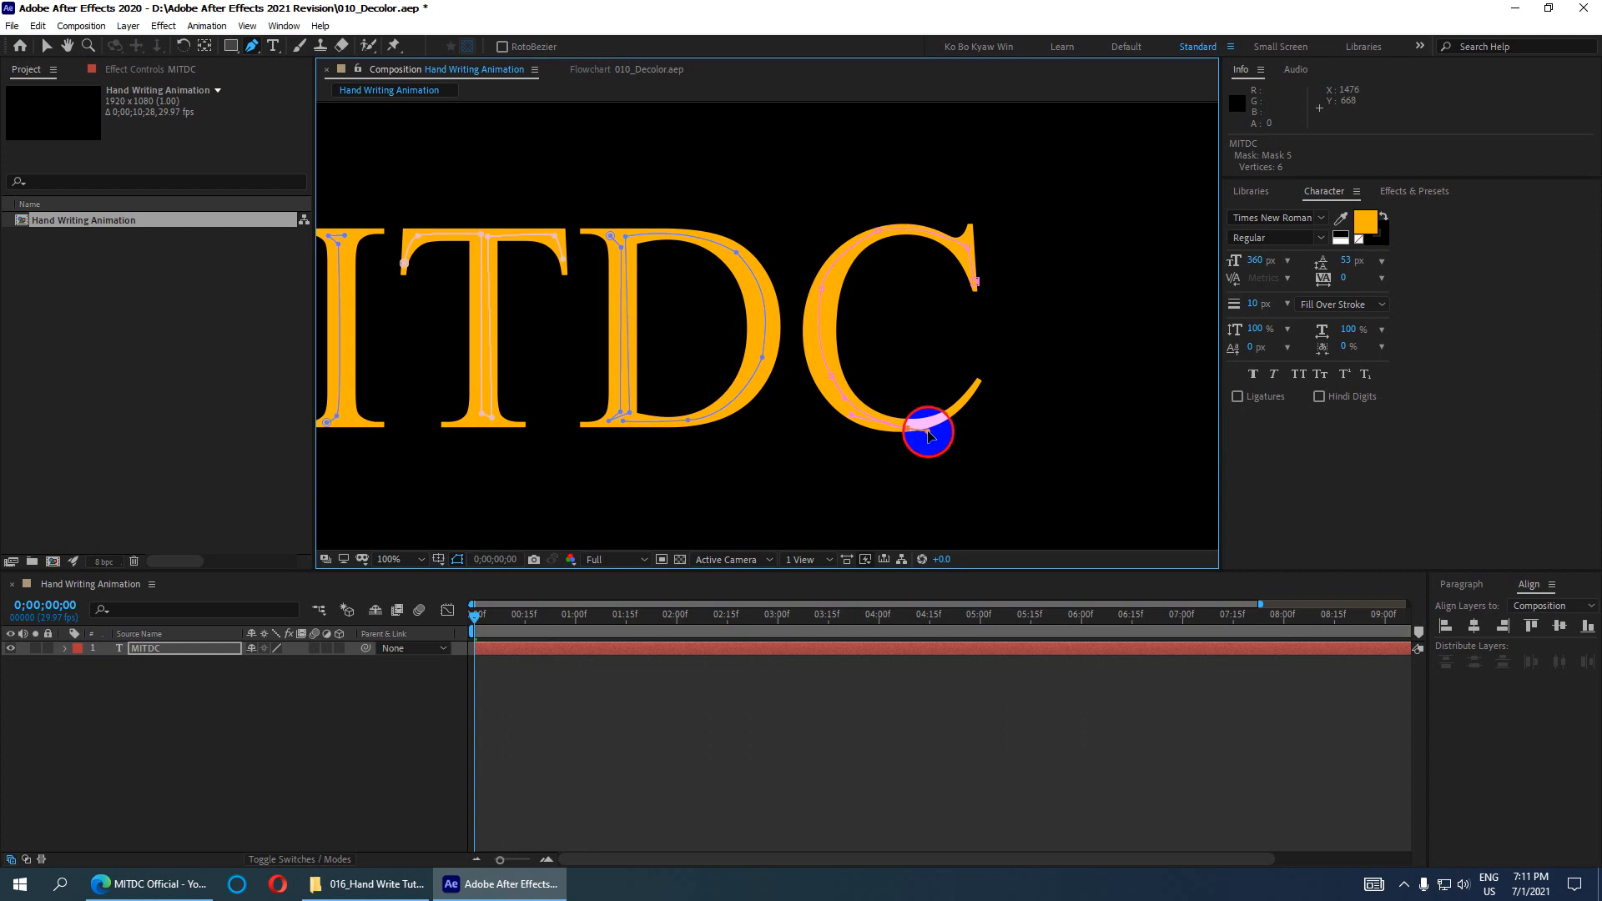
click(978, 388)
mouse_move(982, 388)
mouse_down()
mouse_move(992, 358)
mouse_move(979, 378)
mouse_up()
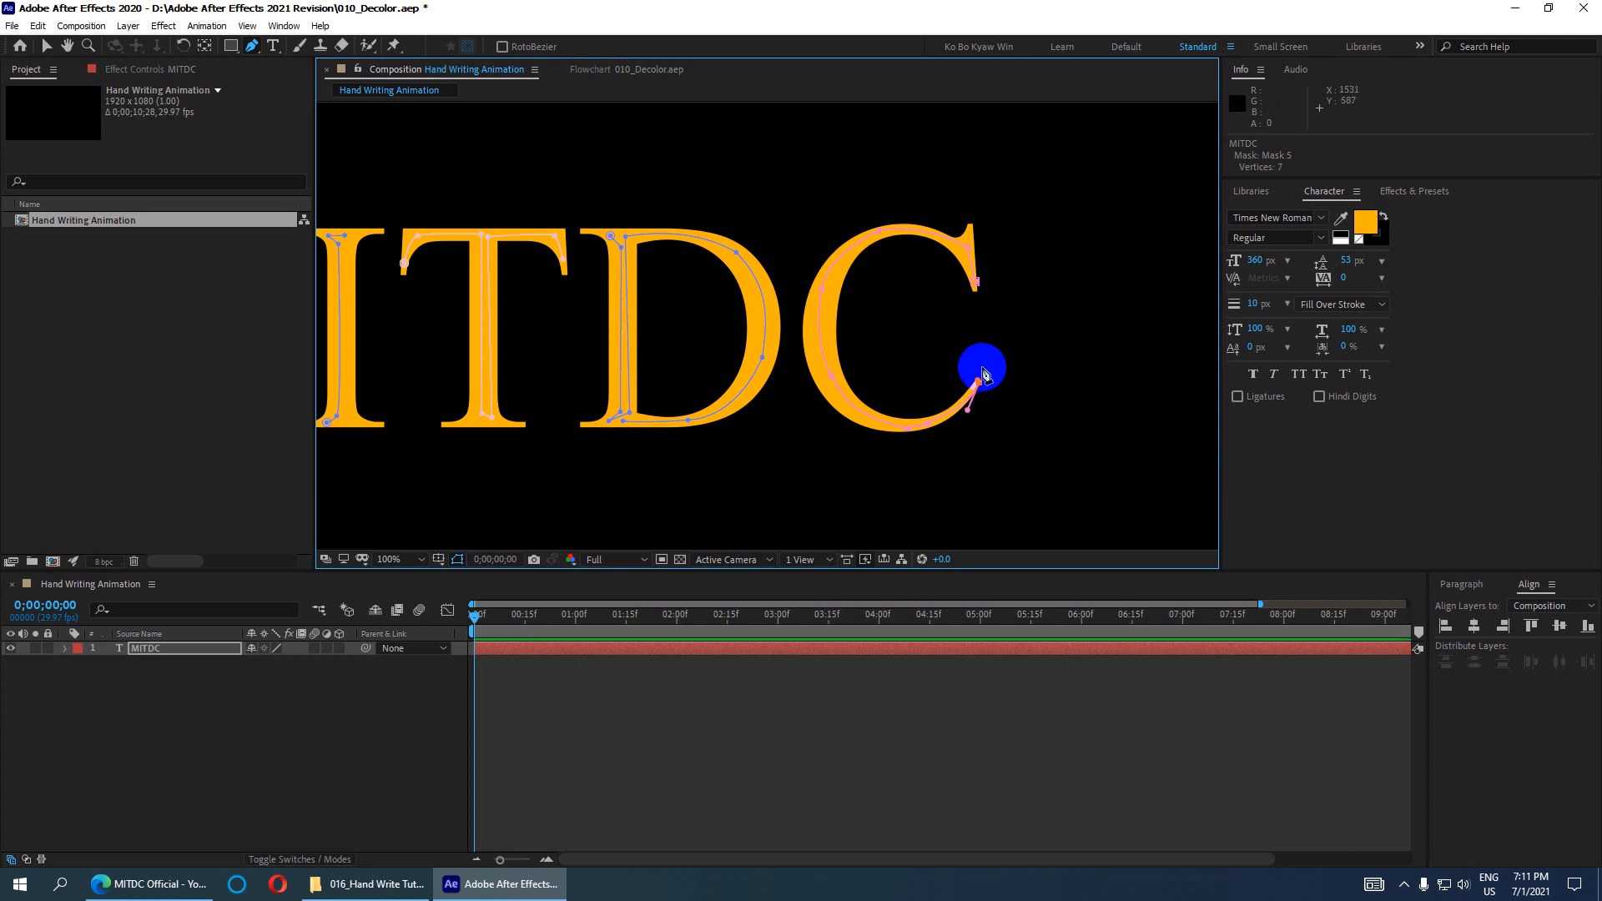
key(comma)
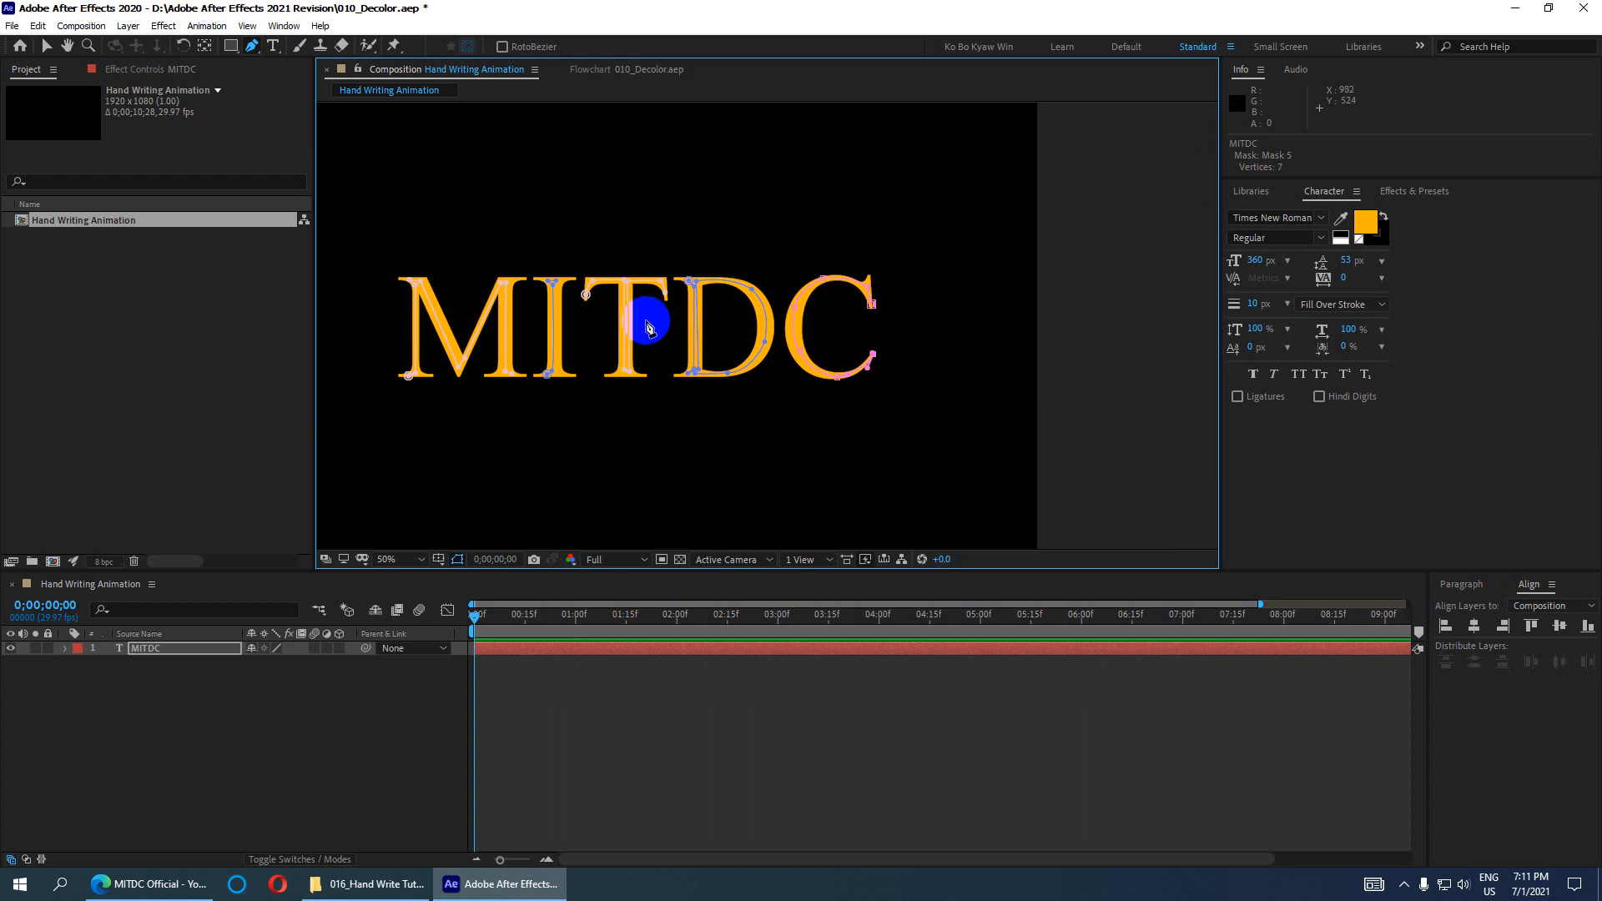
click(161, 655)
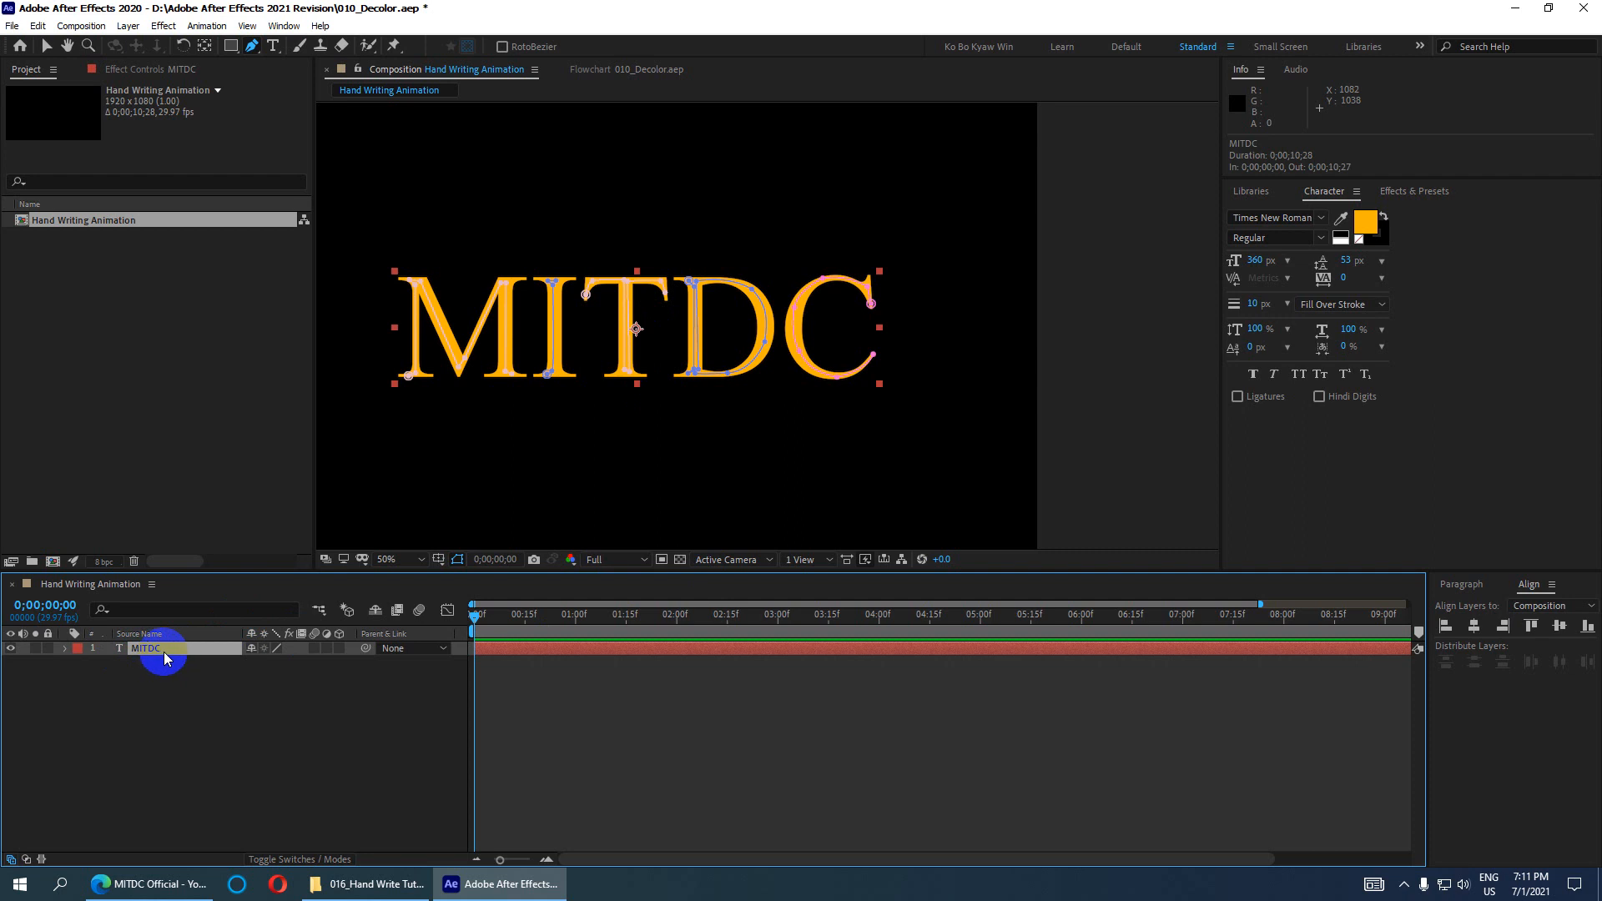
click(1394, 194)
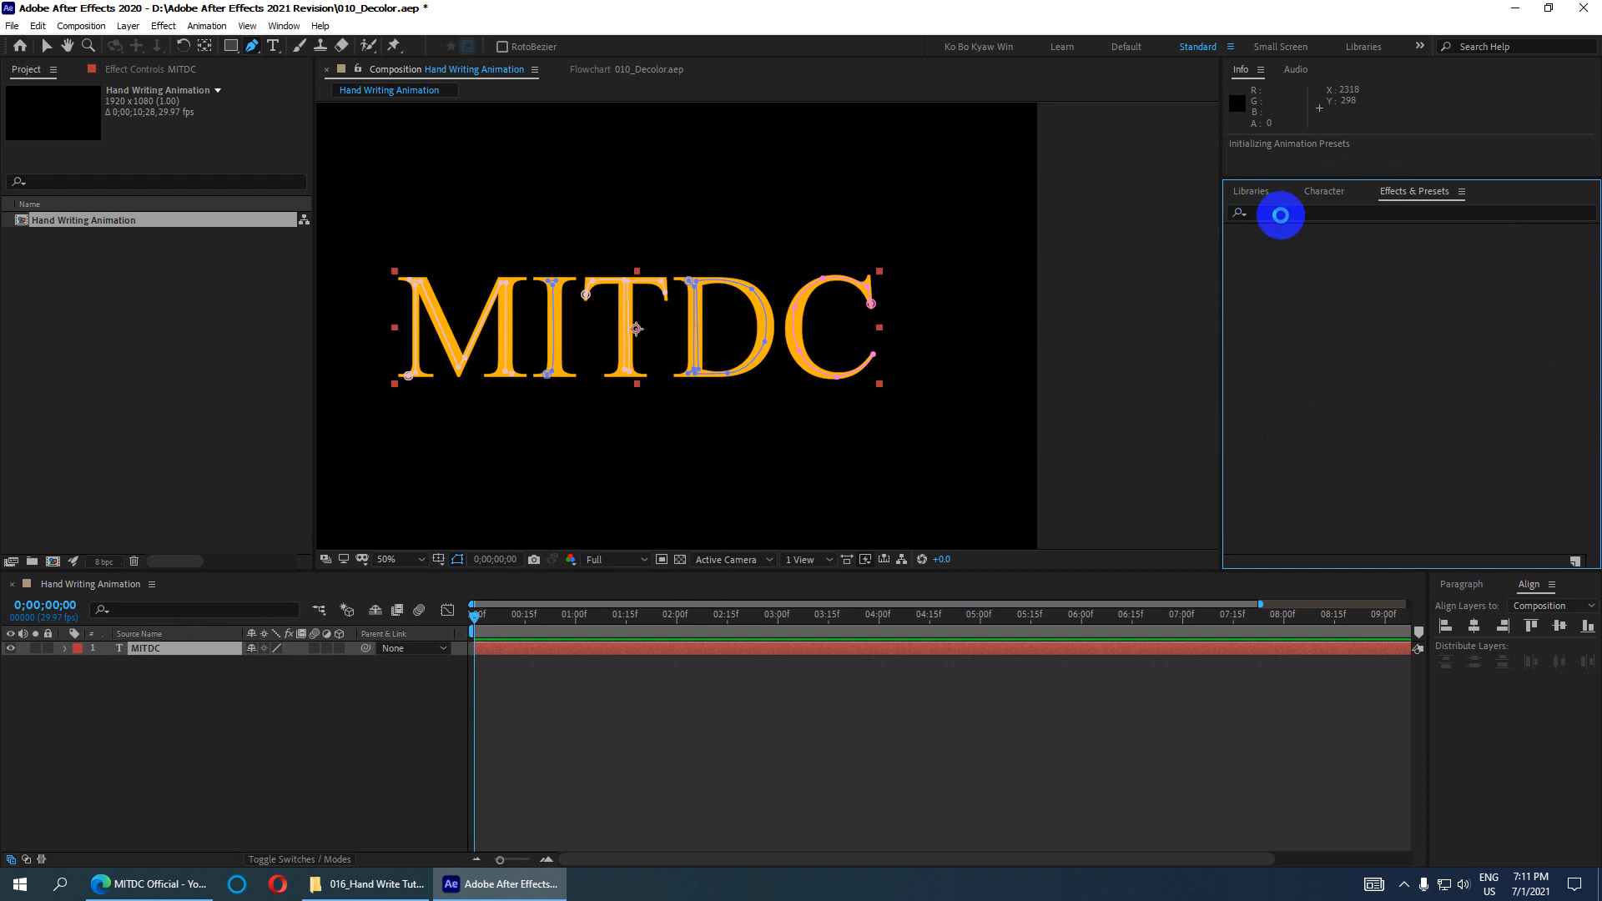
click(1281, 214)
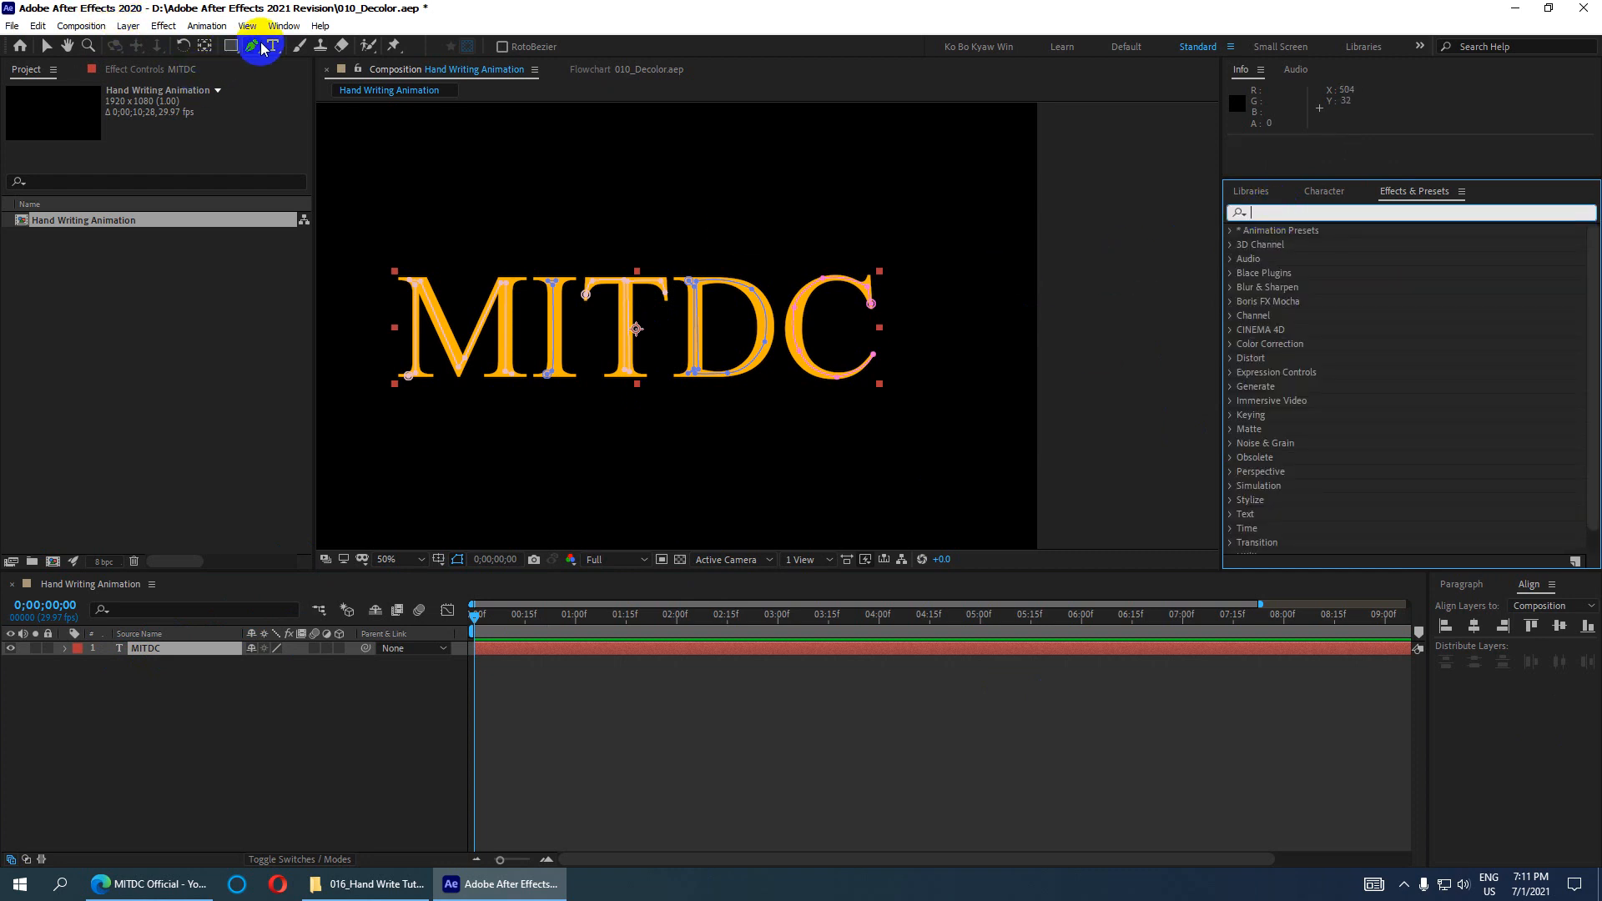
click(142, 651)
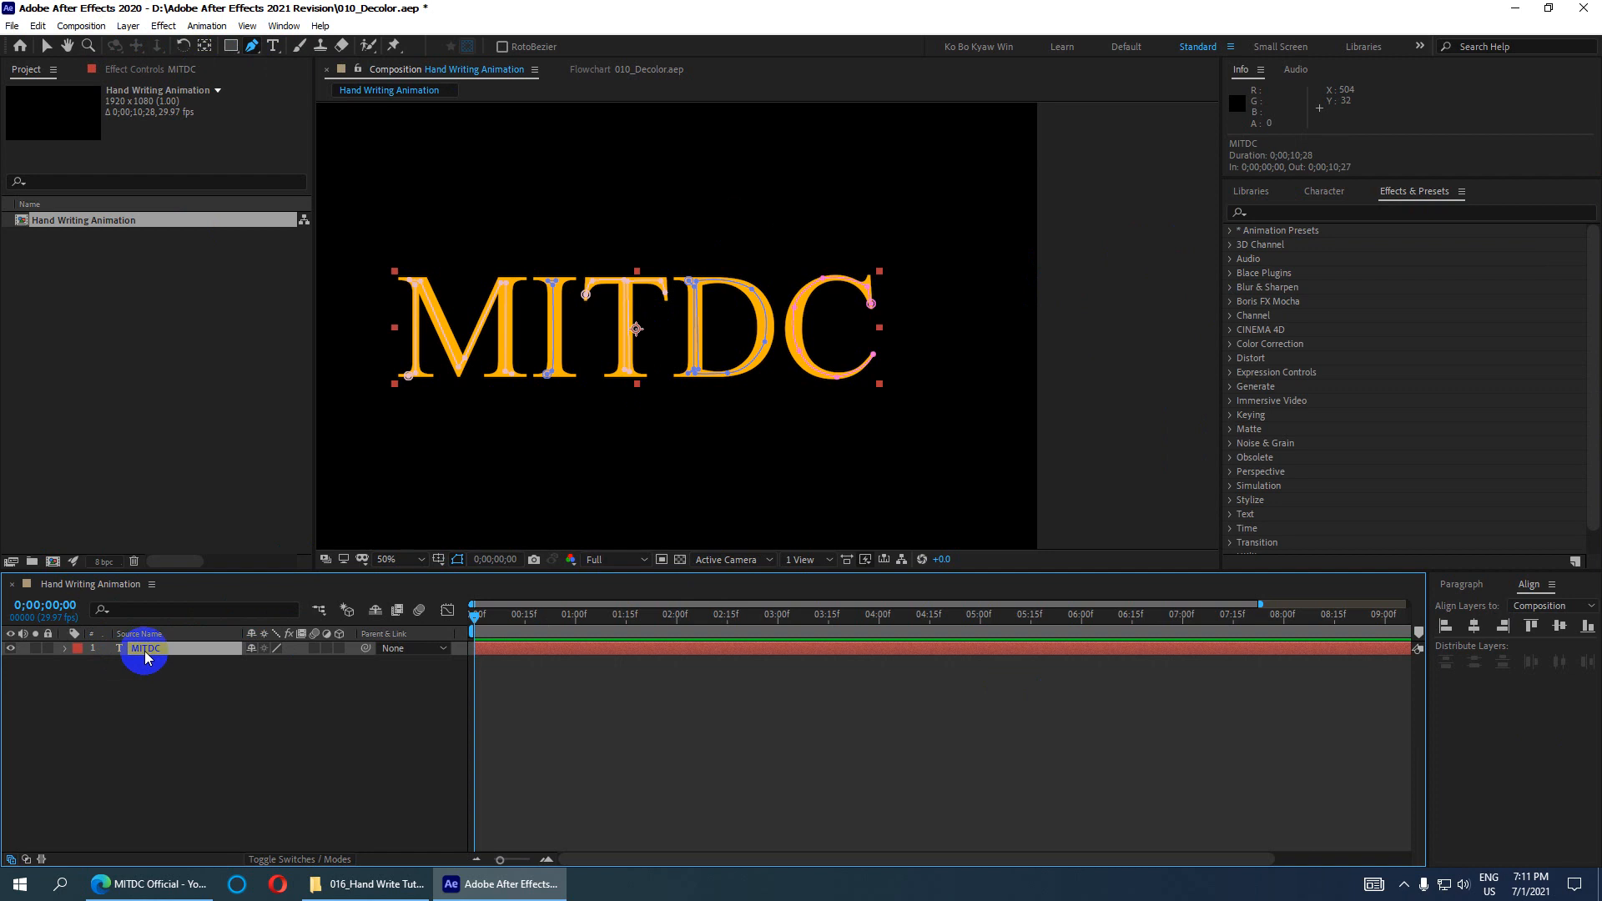
key(ctrl+space)
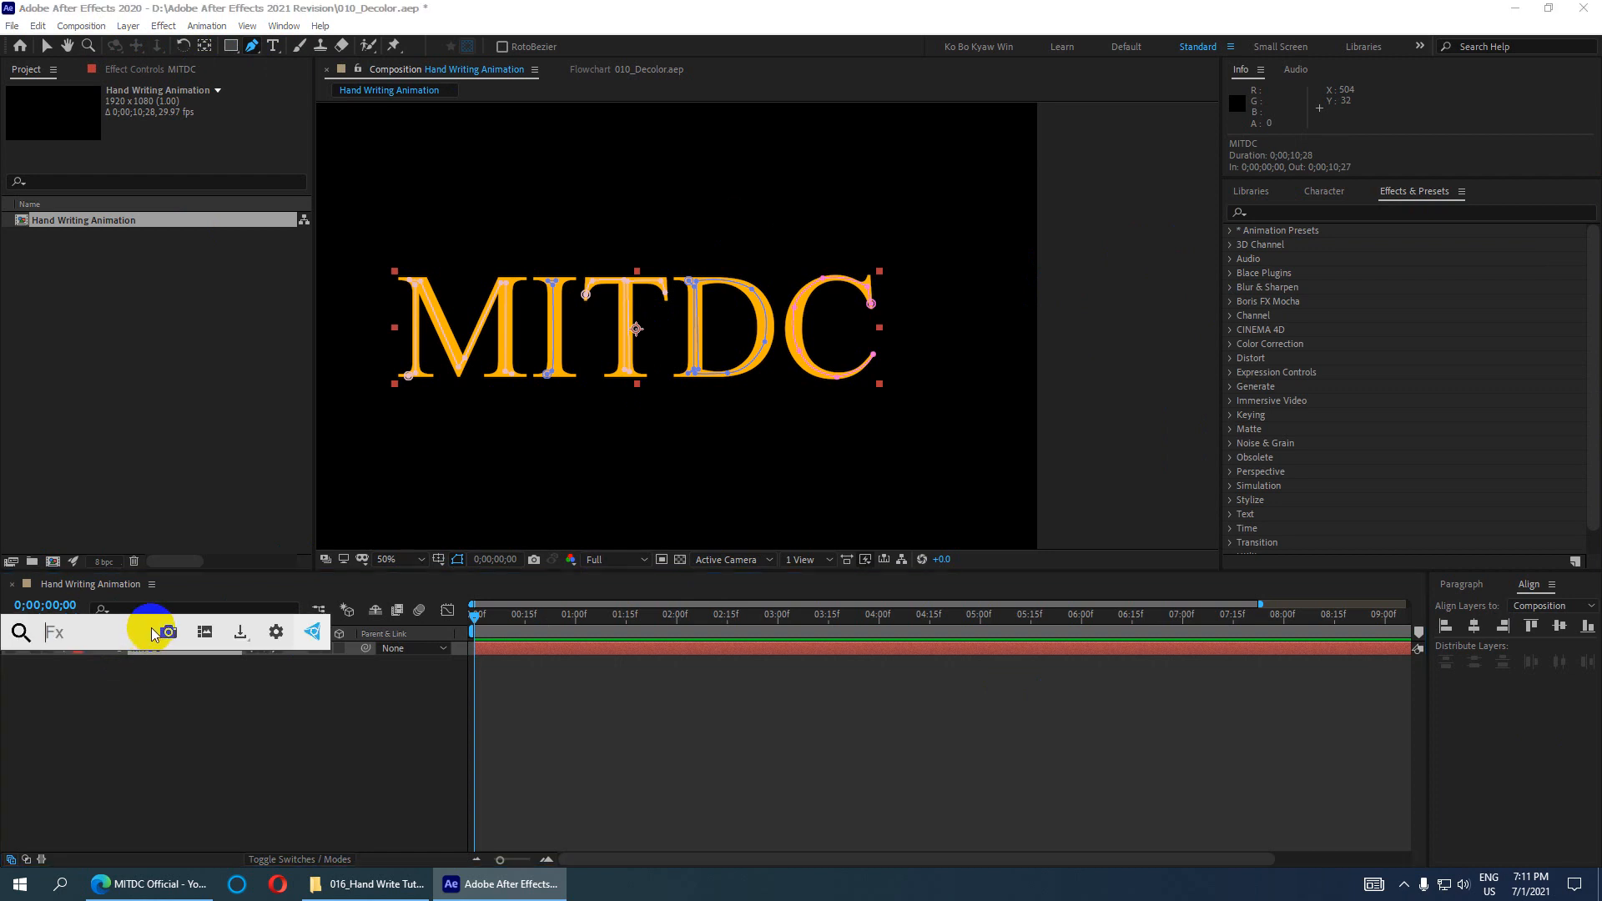
text(Storke)
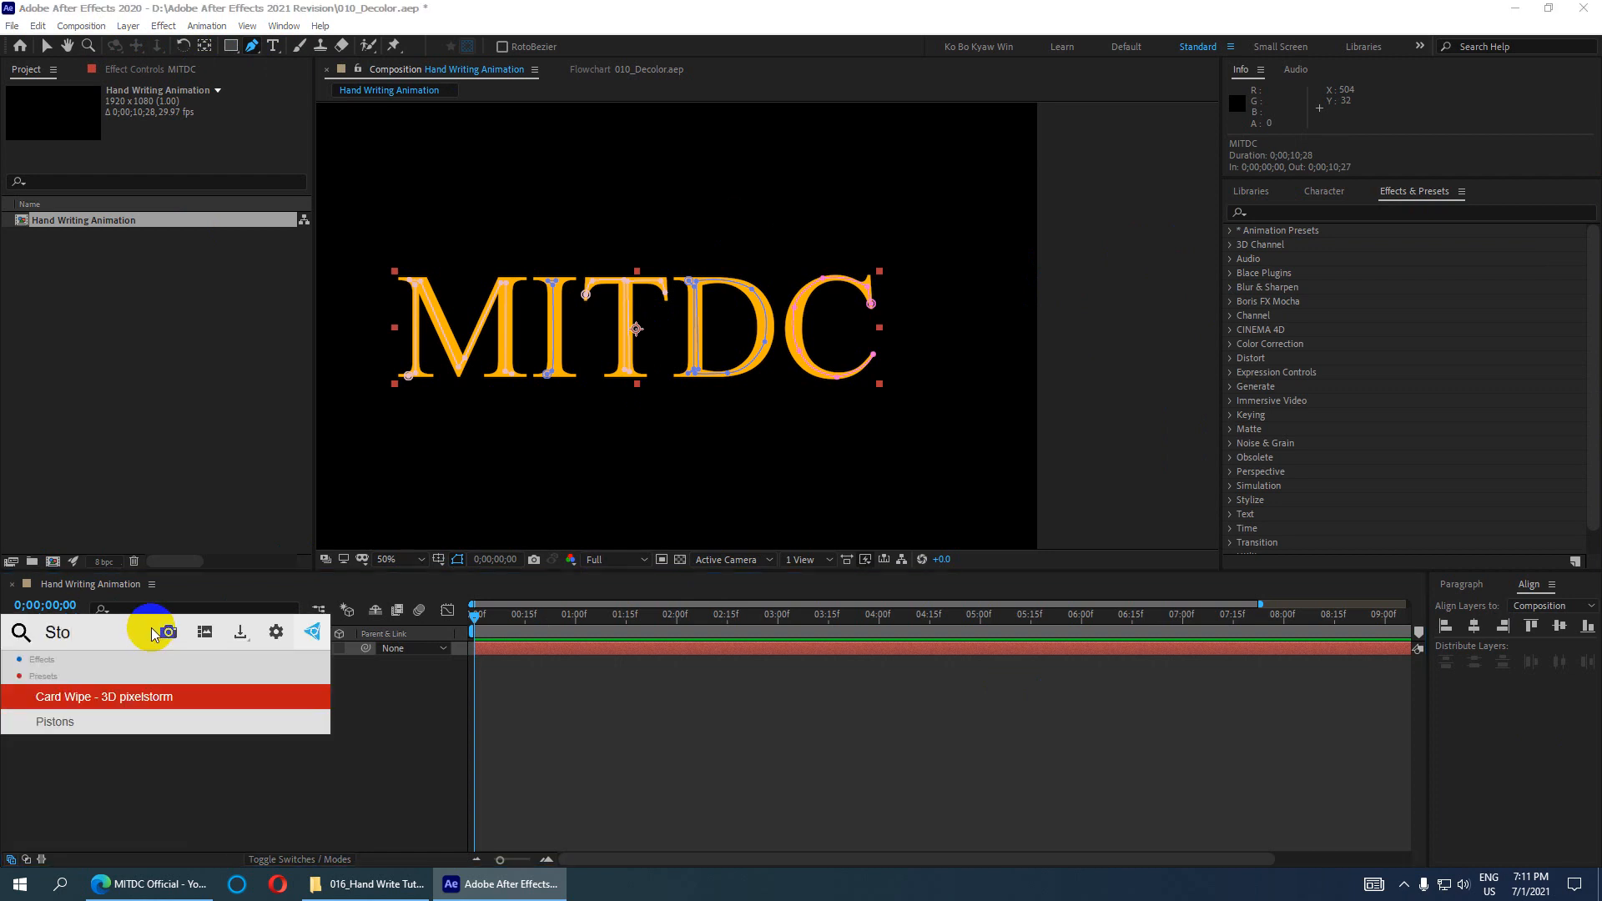
key(BackSpace)
key(BackSpace)
key(BackSpace)
key(BackSpace)
text(roke)
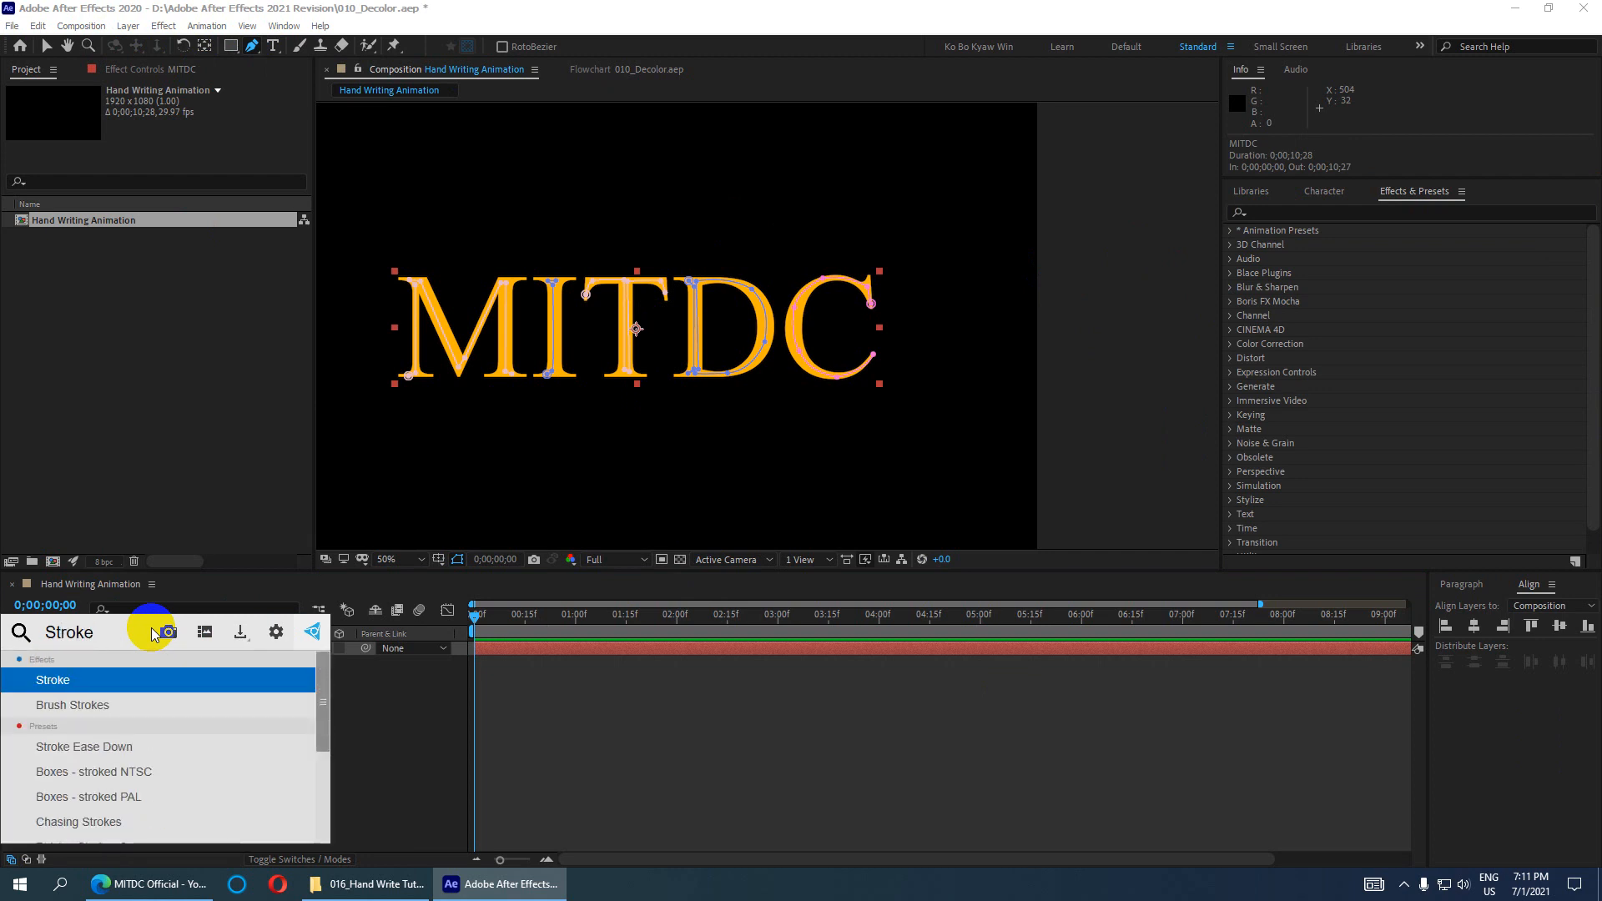
click(394, 731)
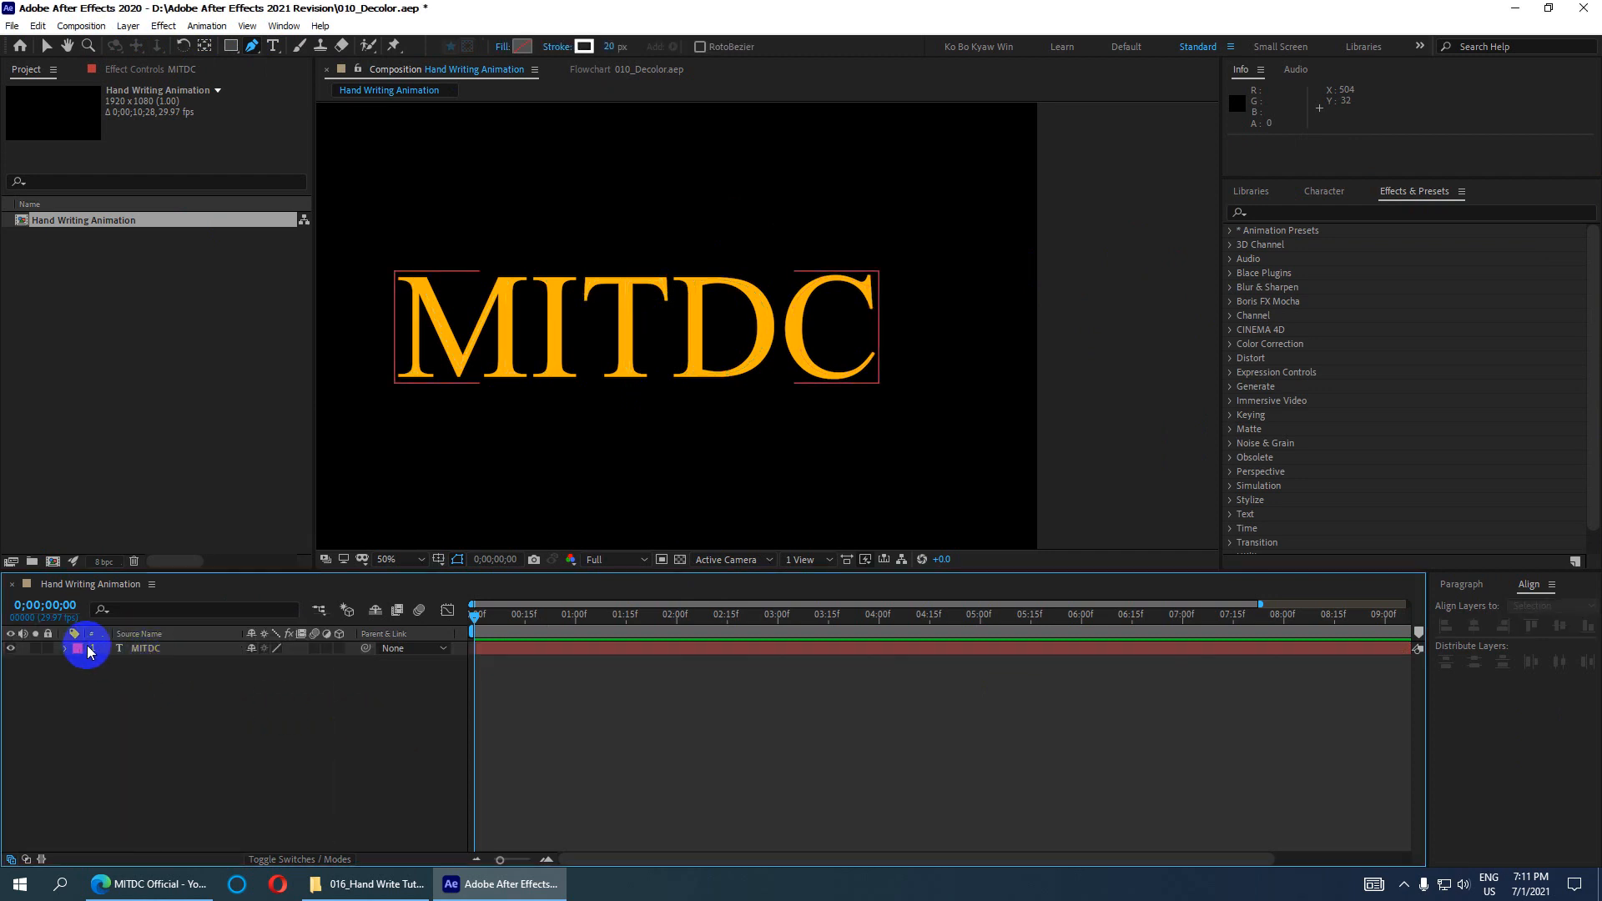
Step: Apply the Generate effect Stroke to the MITDC text layer and enable All Masks for it
click(187, 647)
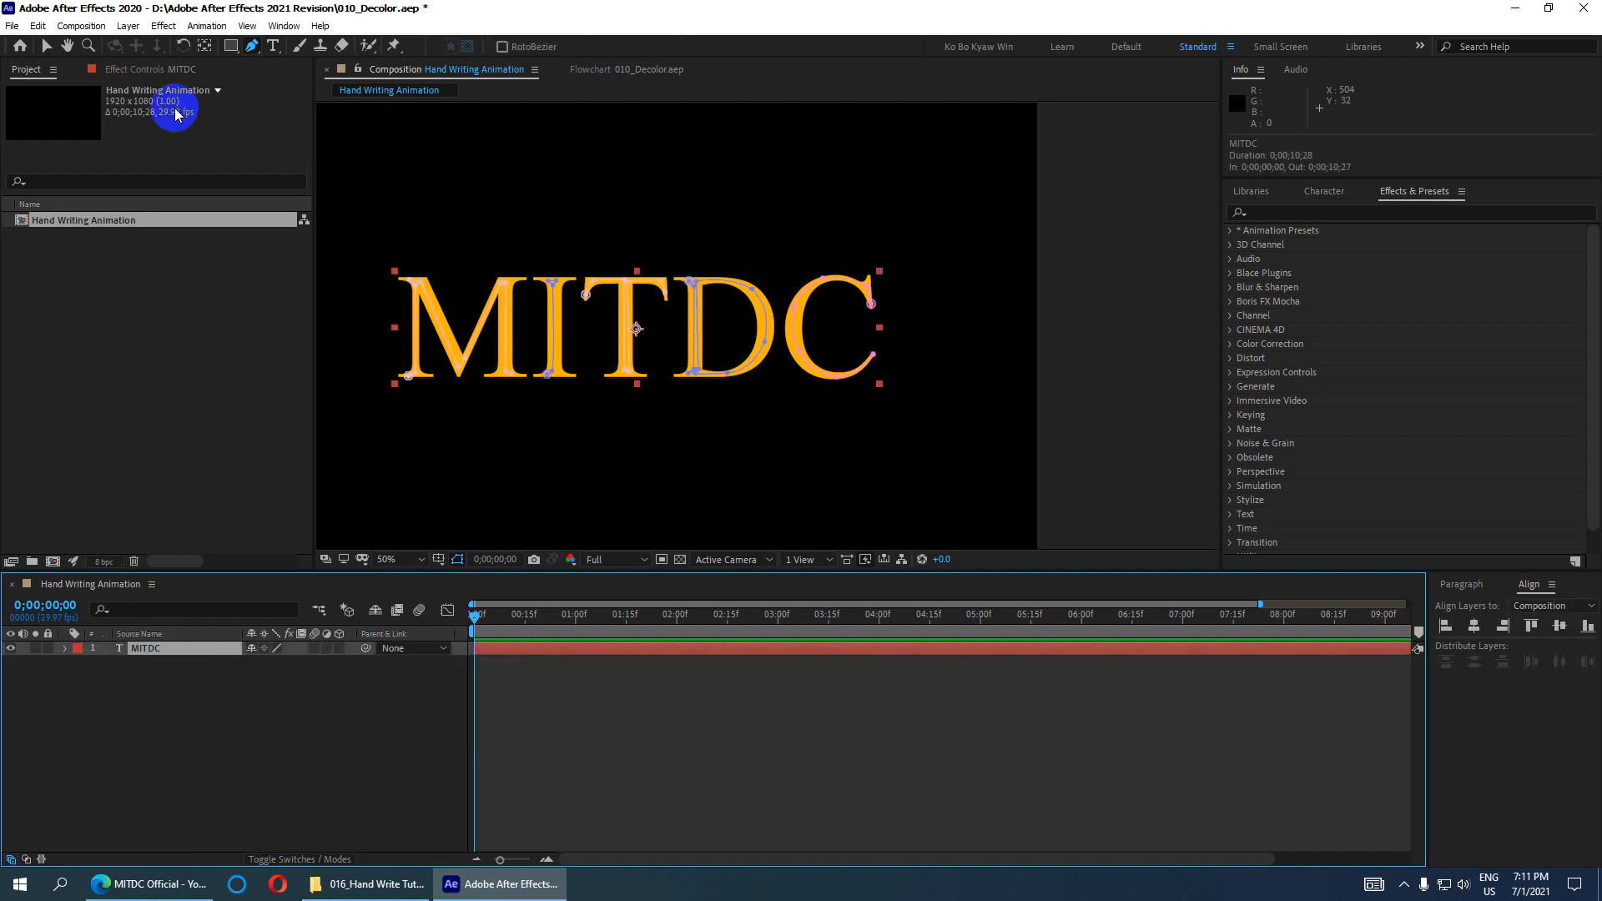
click(163, 26)
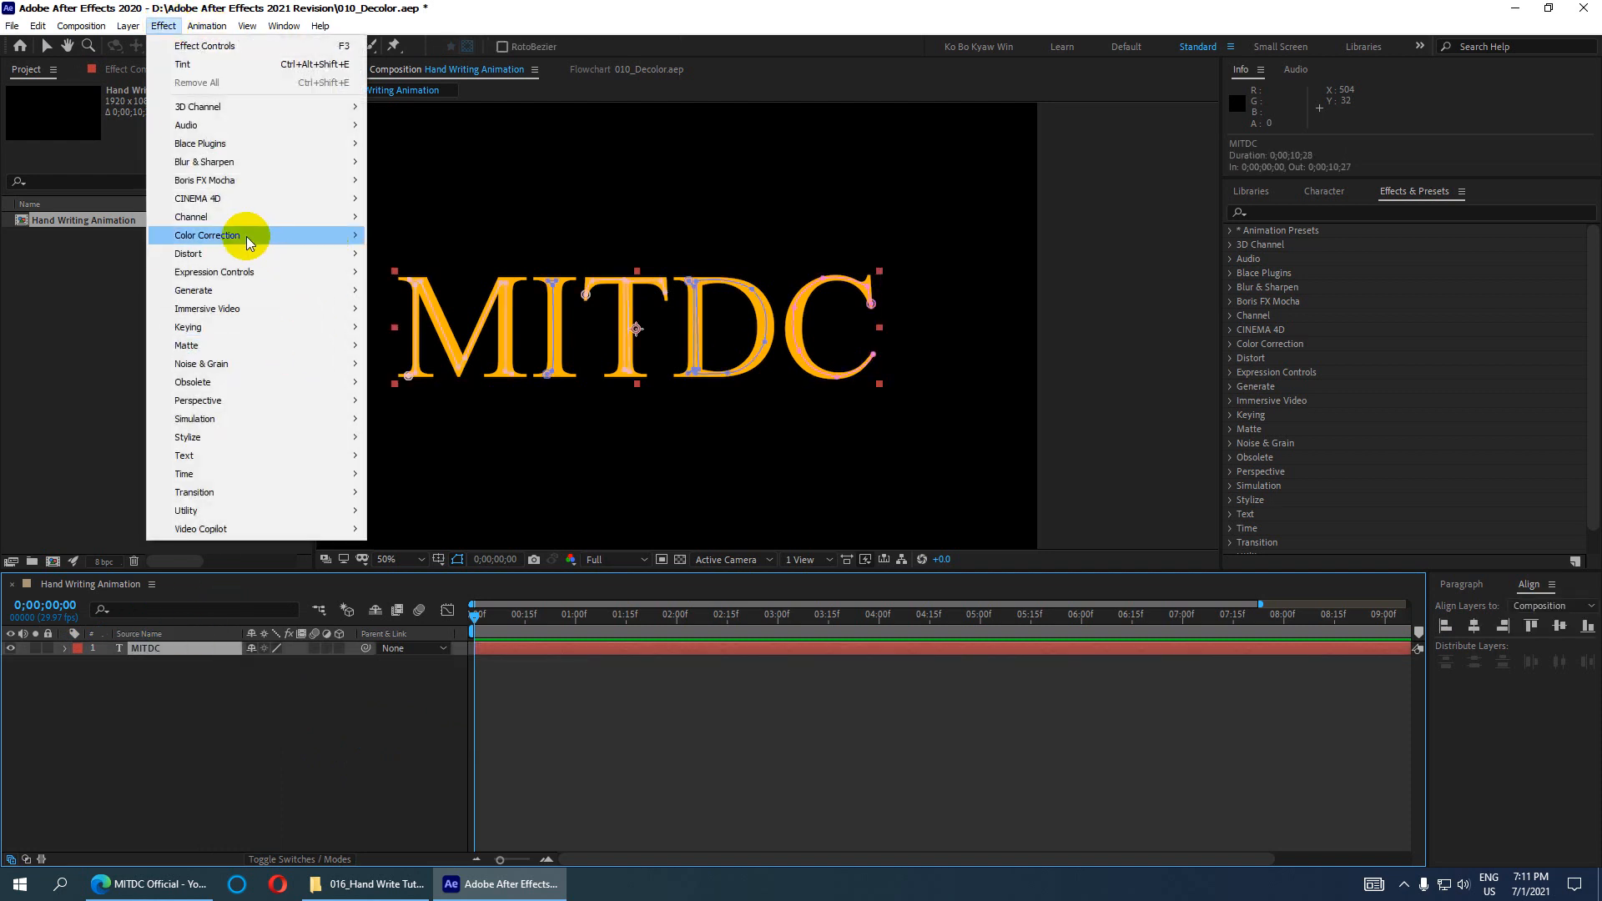
mouse_move(292, 292)
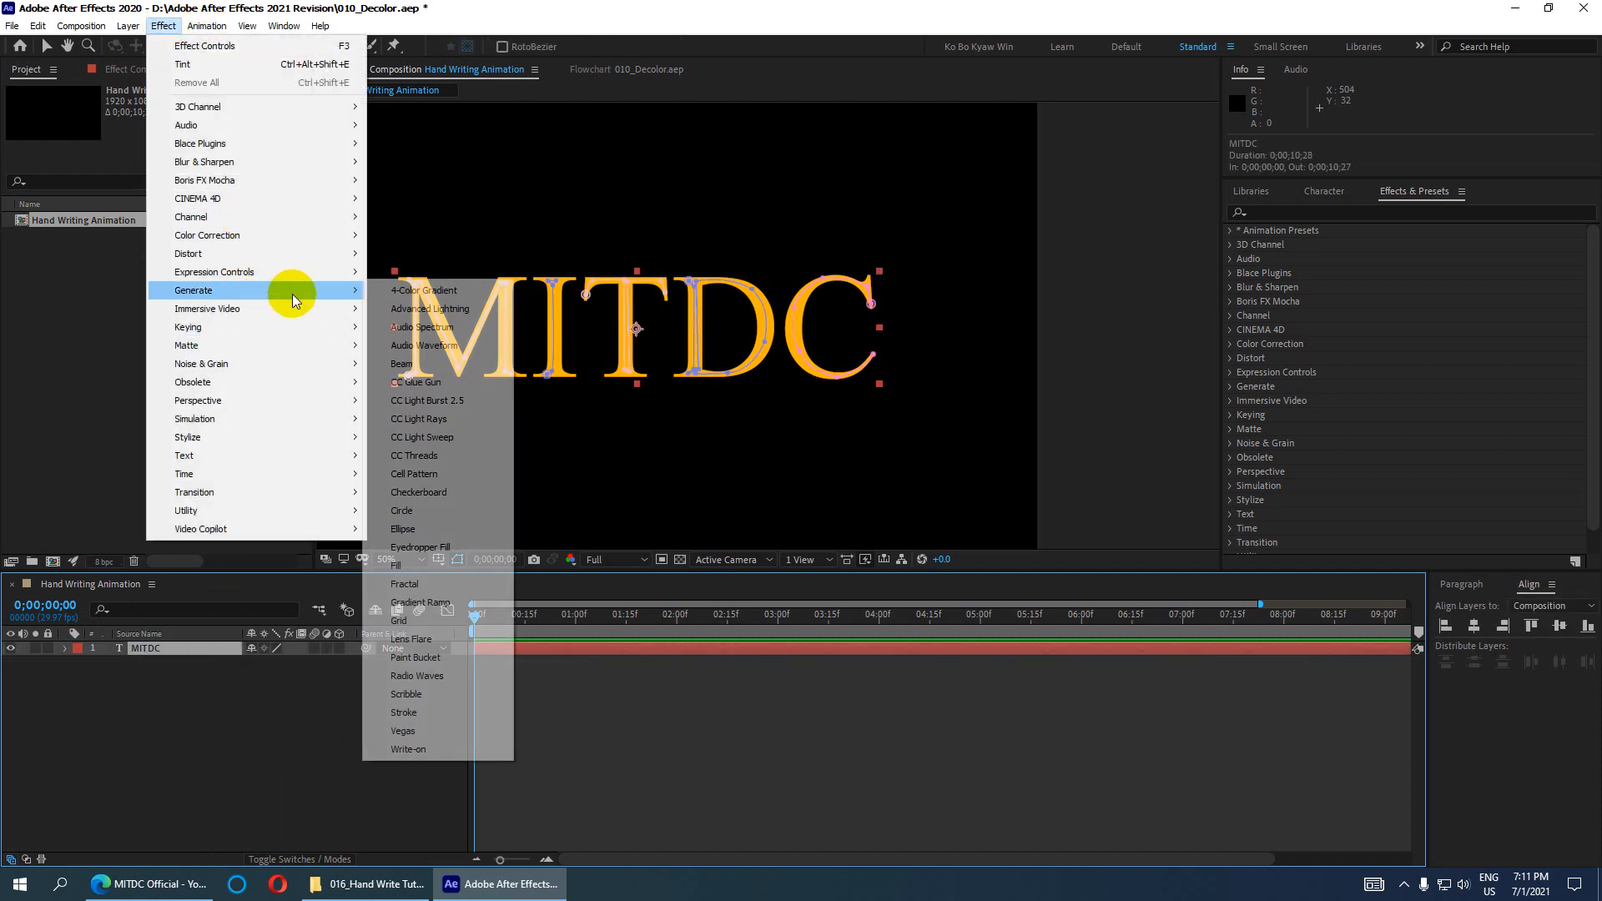
click(434, 712)
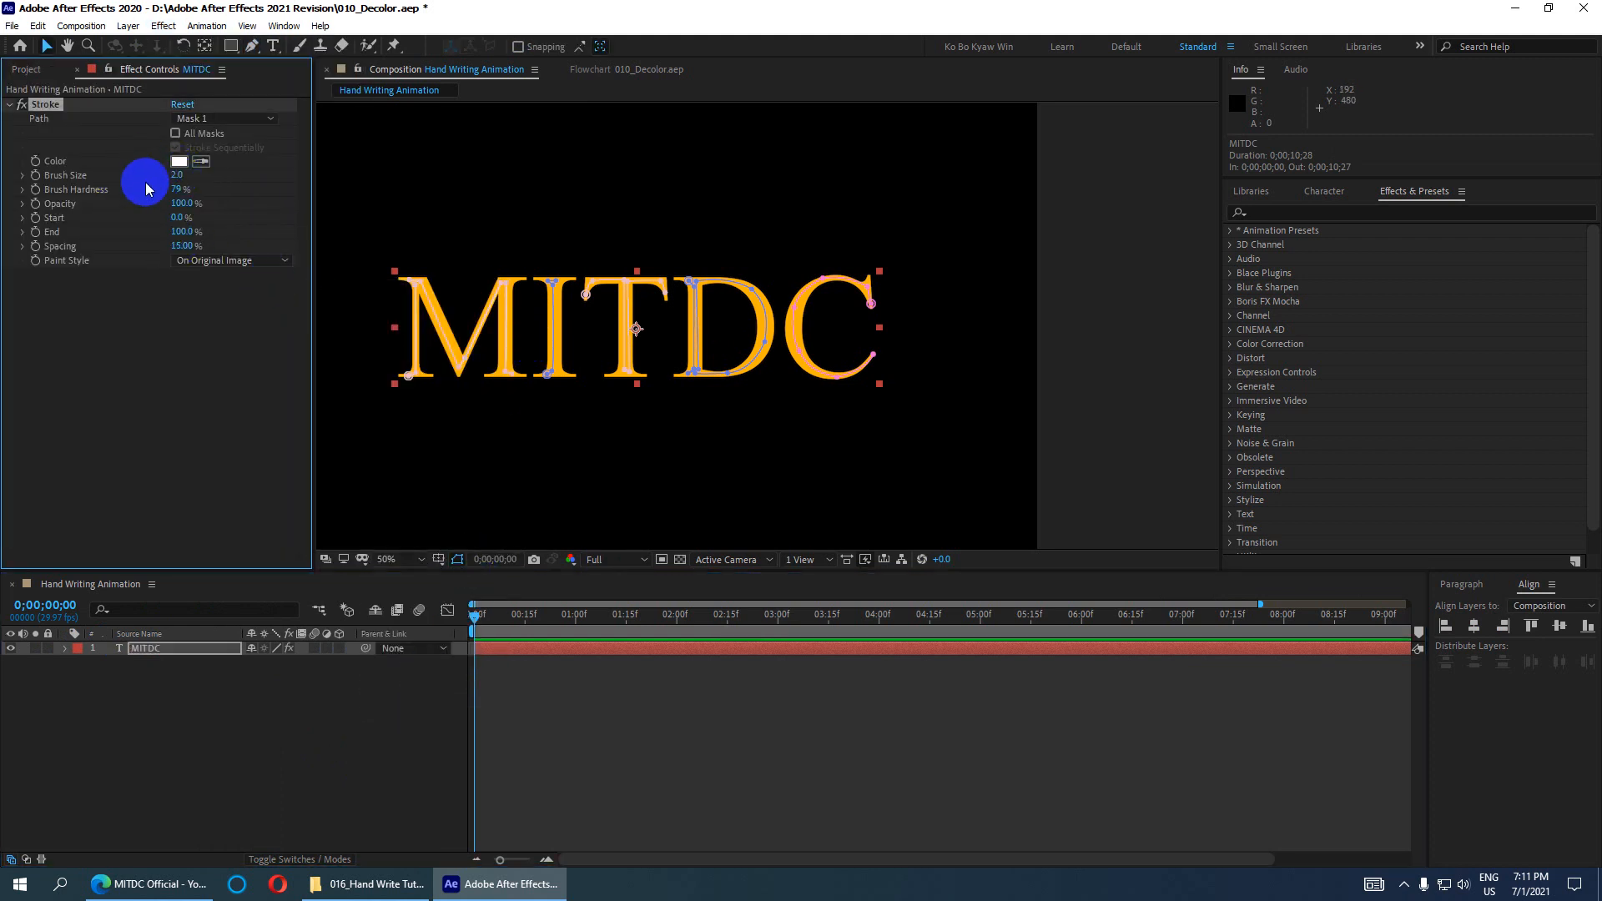
click(199, 121)
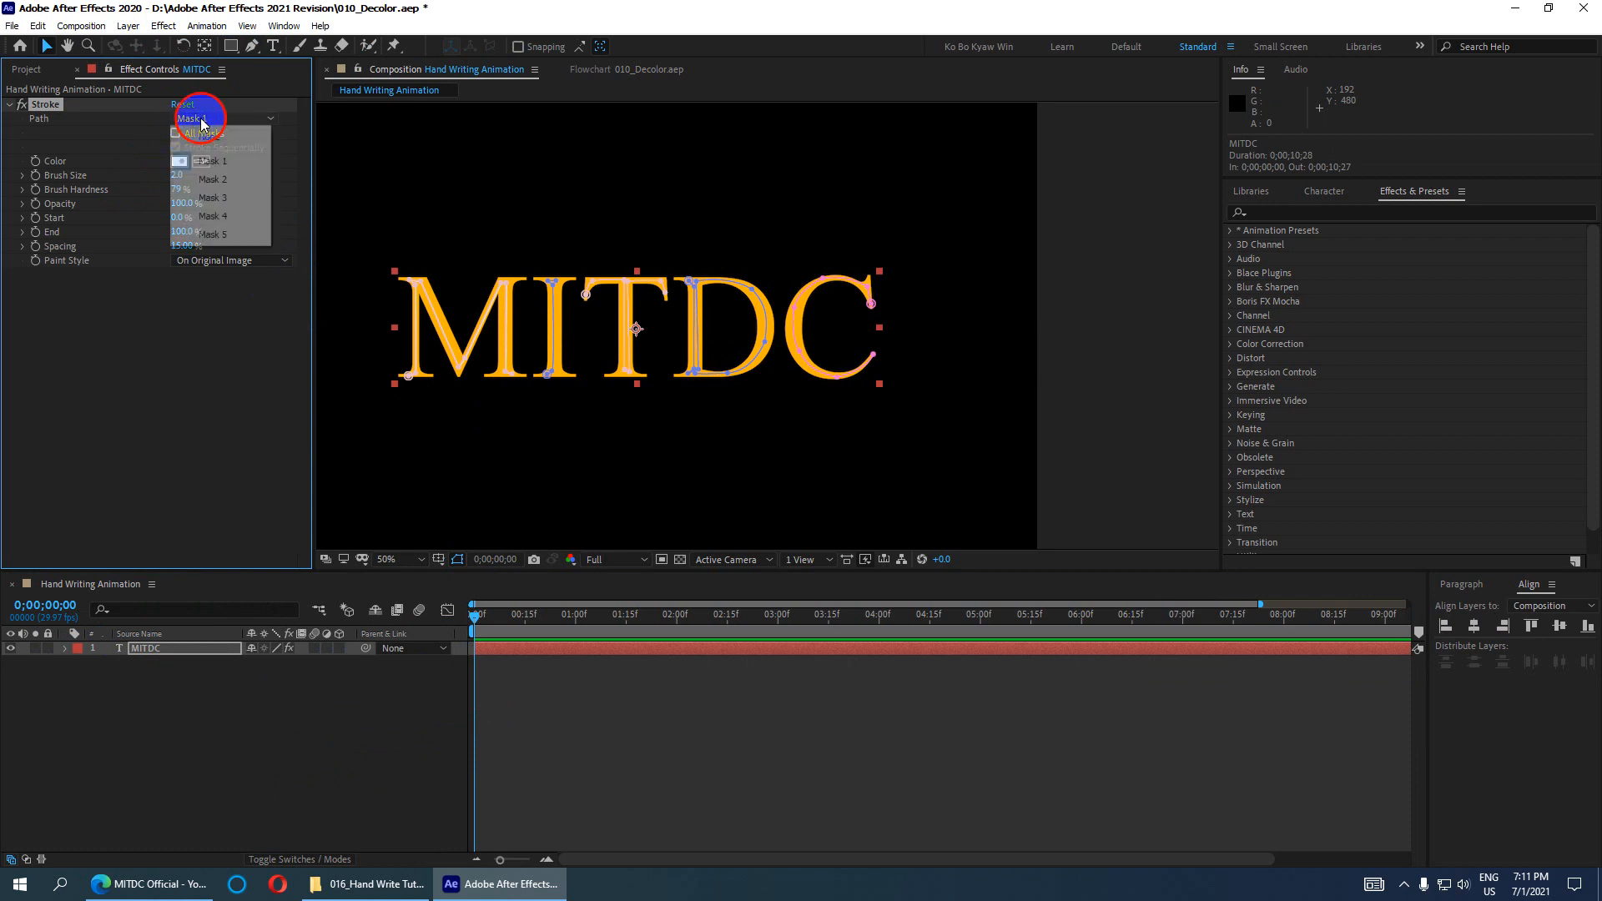
click(208, 119)
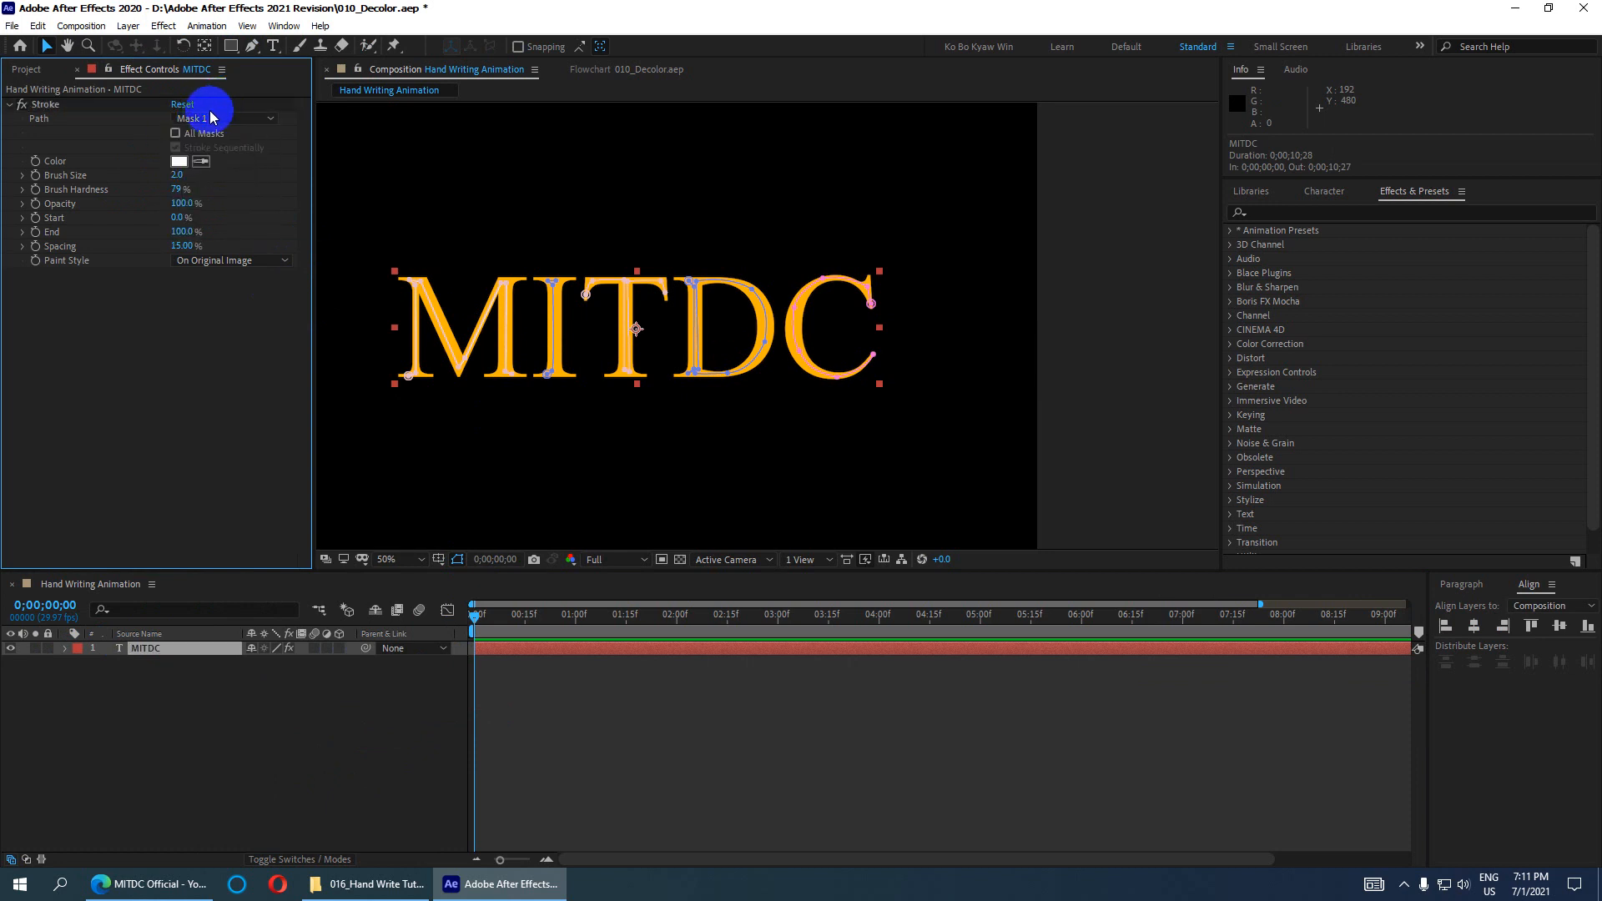
click(175, 133)
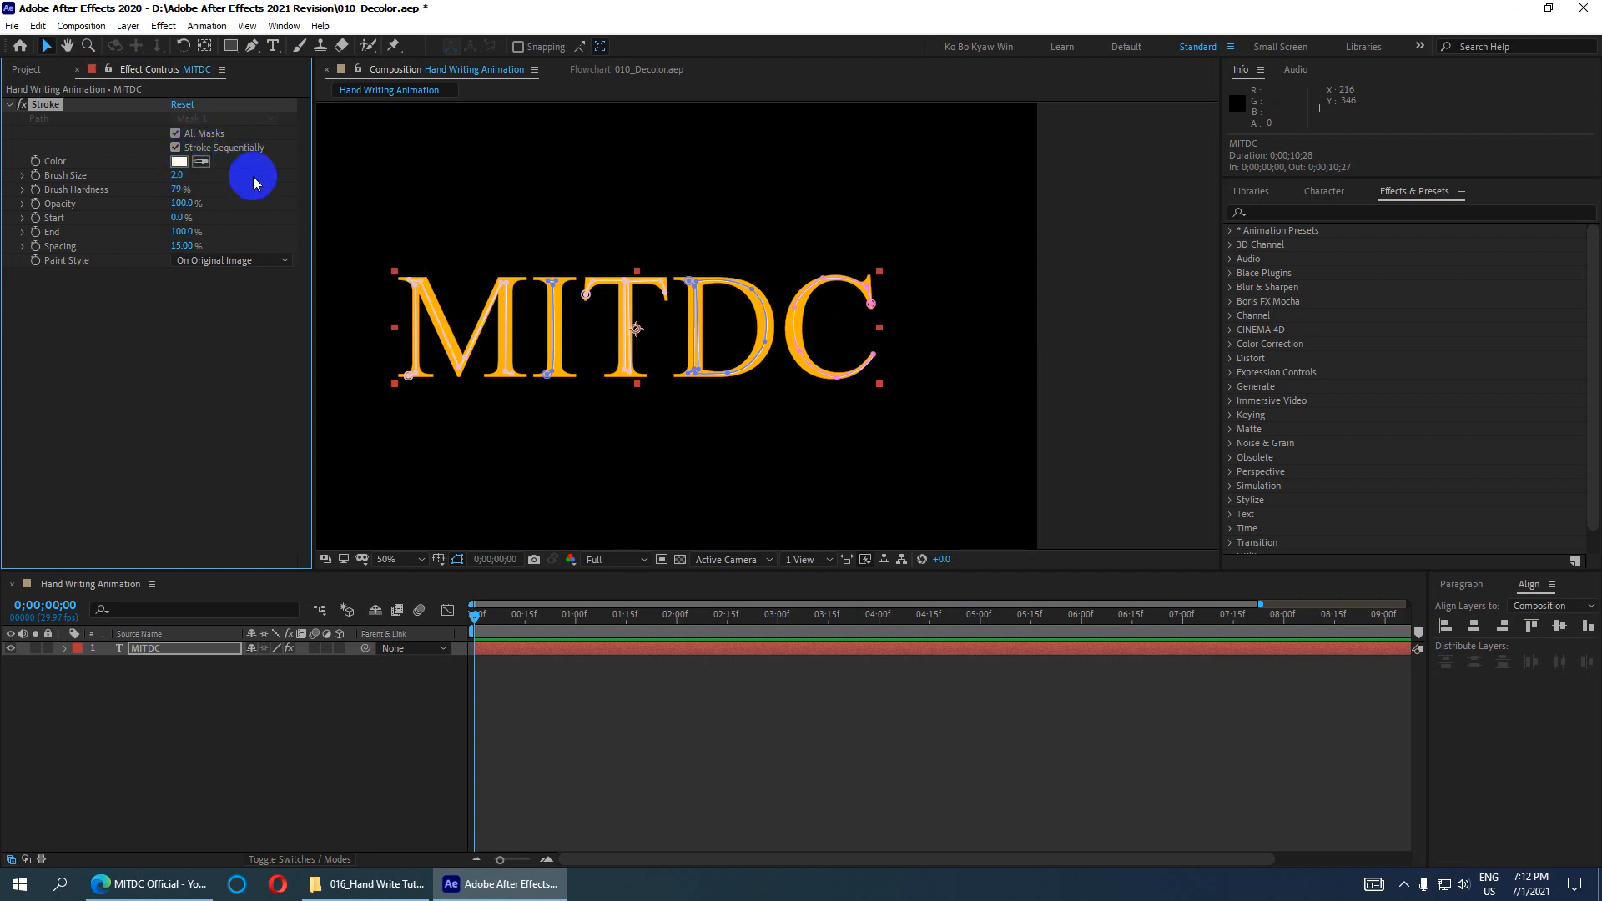
Step: Change the Stroke effect's color to a fully saturated blue
click(201, 161)
click(503, 337)
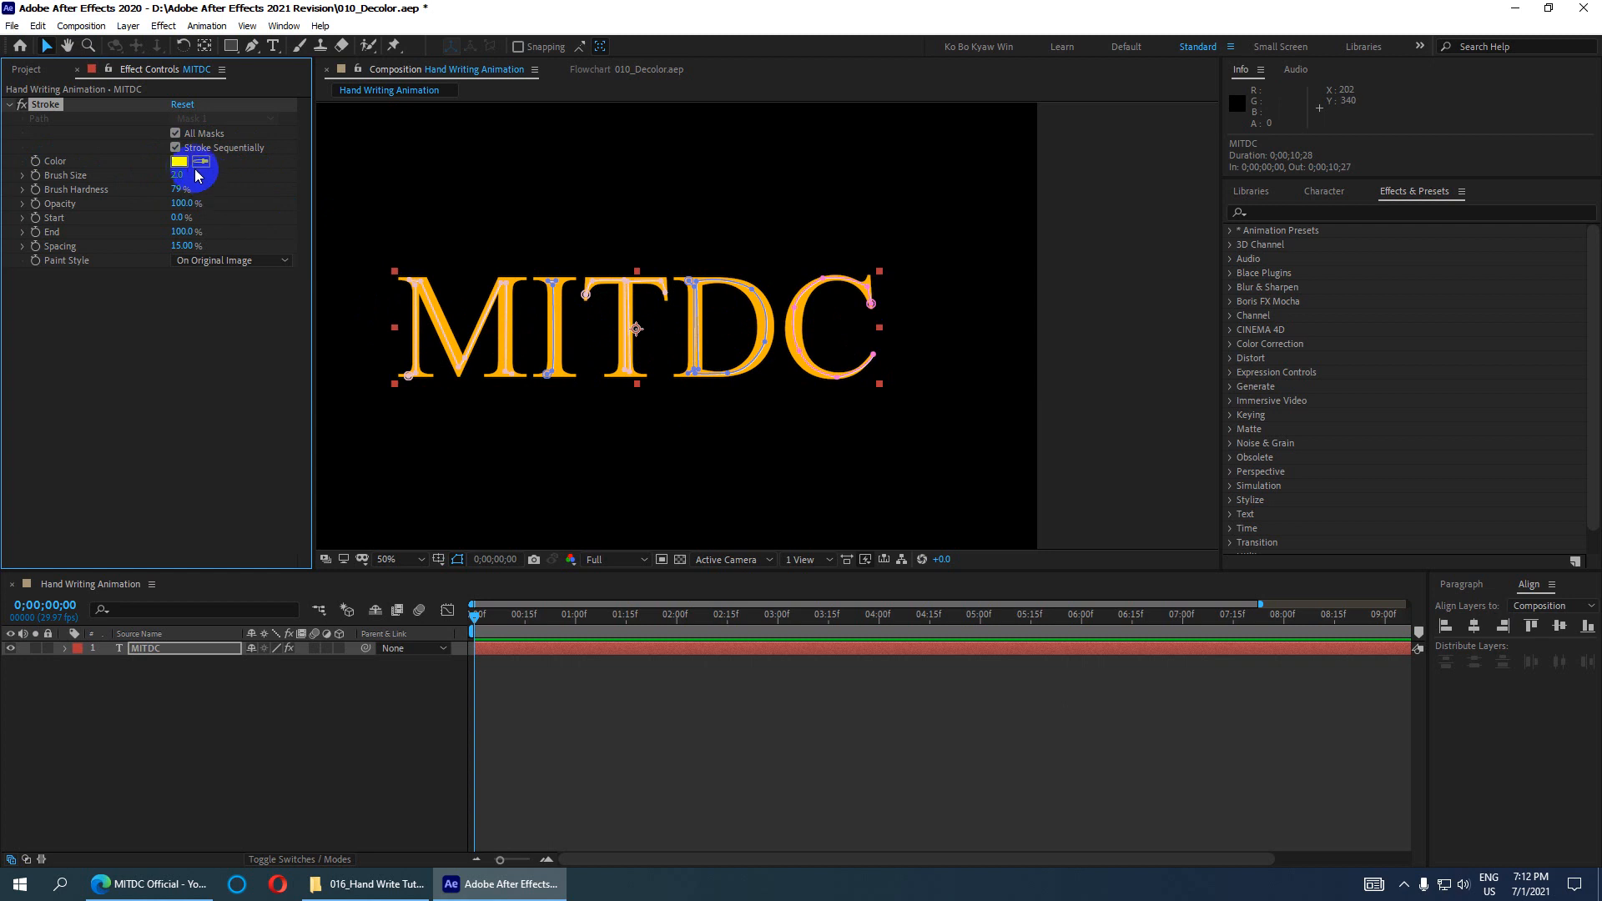
click(180, 162)
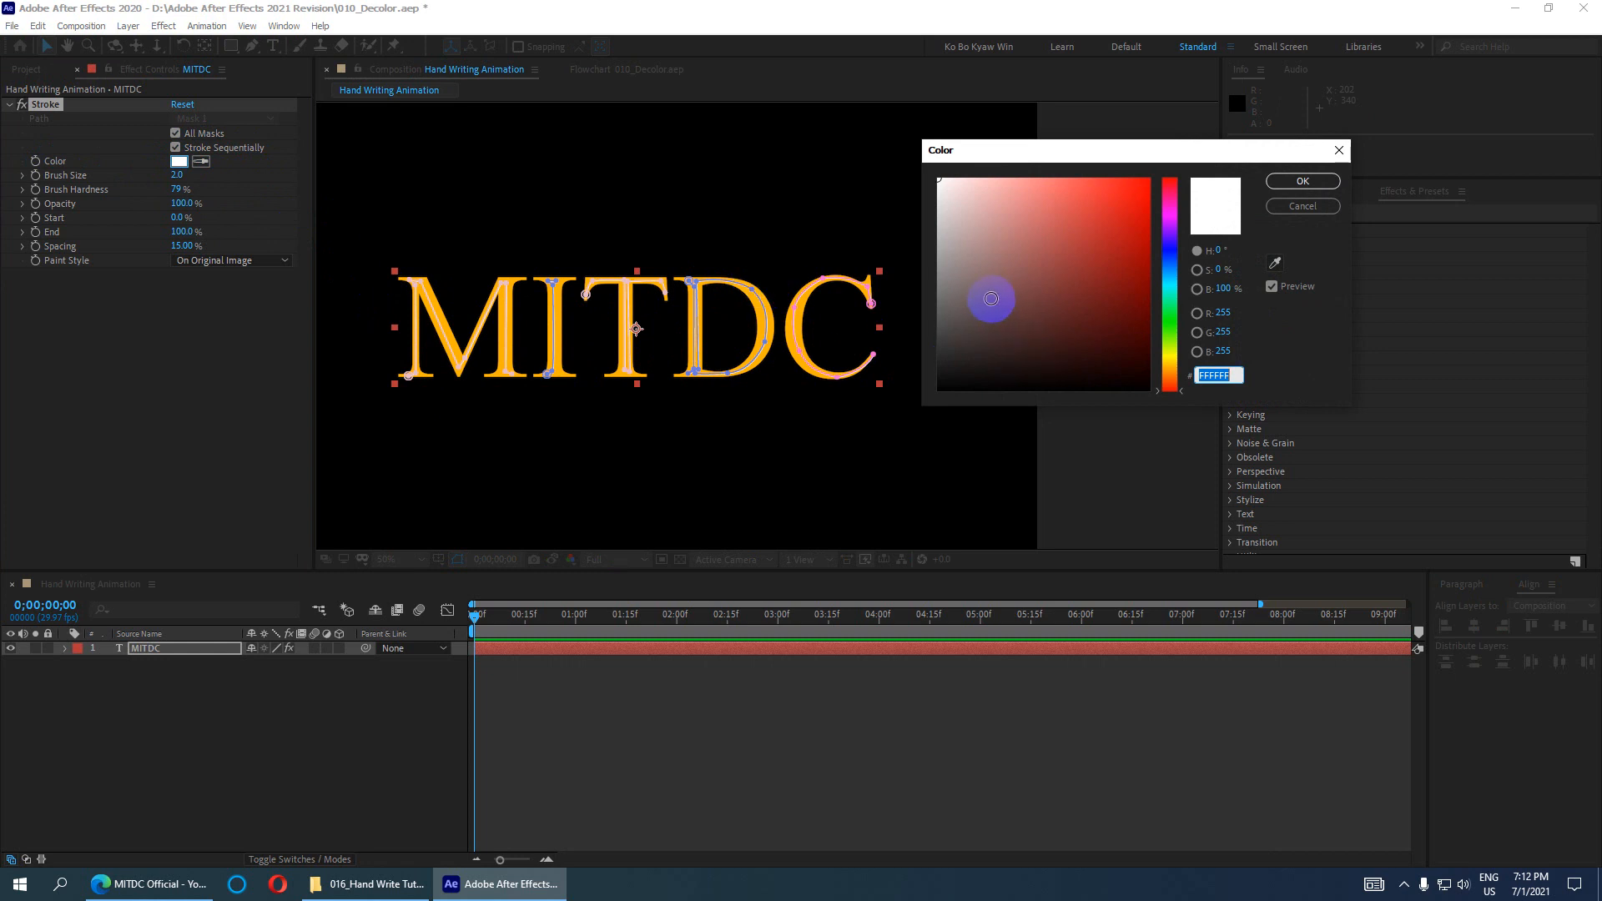
click(1167, 250)
drag(1110, 214, 1278, 154)
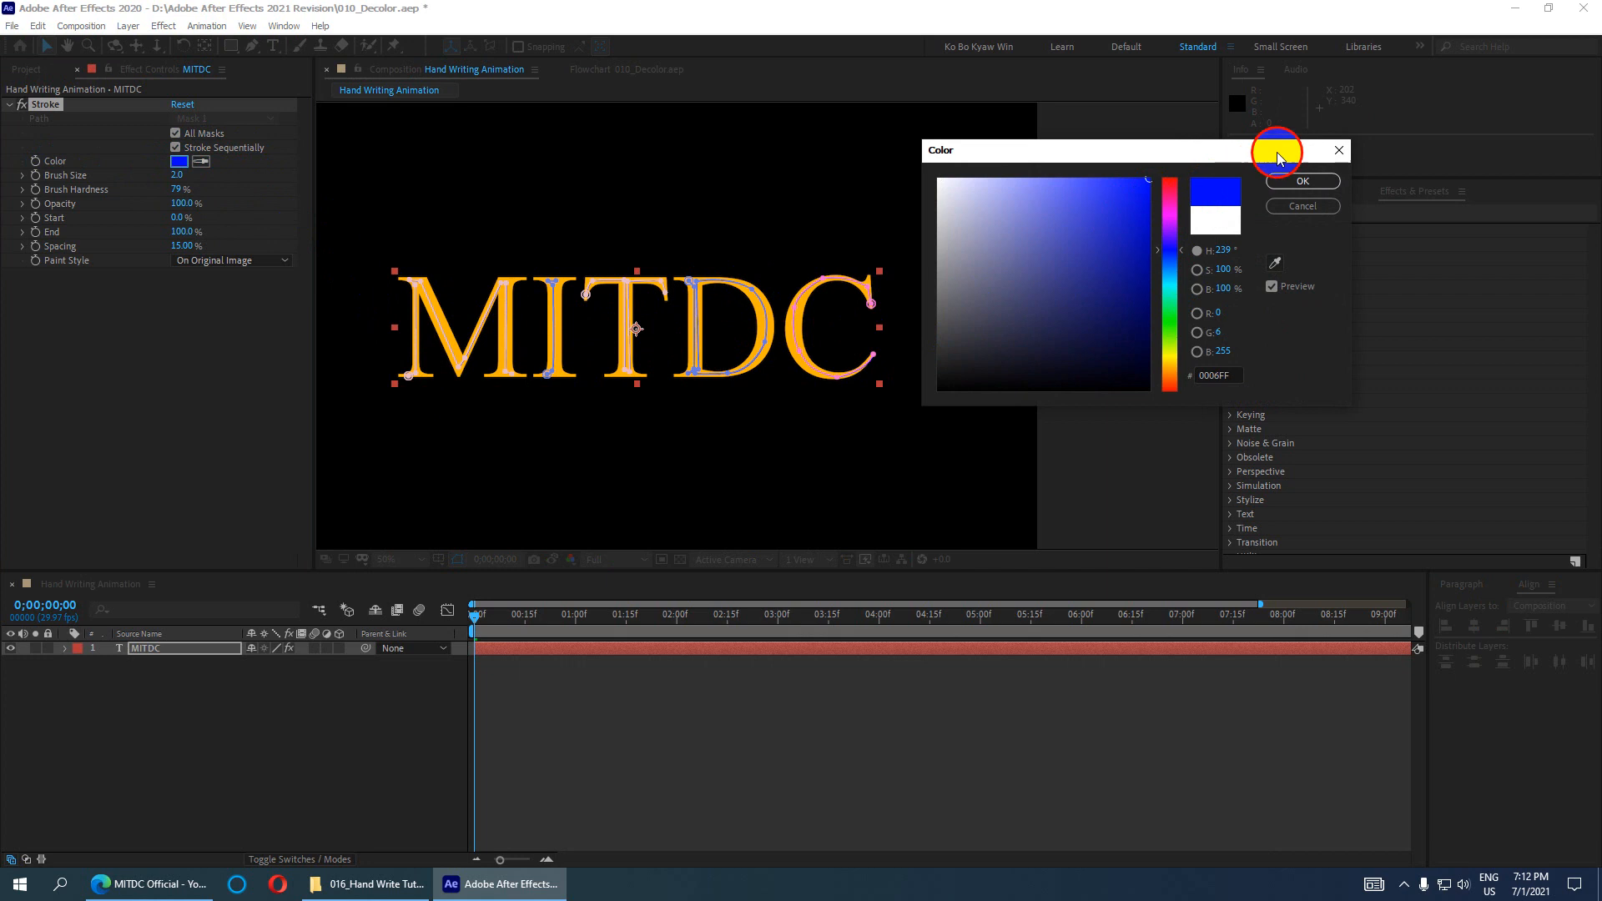
click(1160, 245)
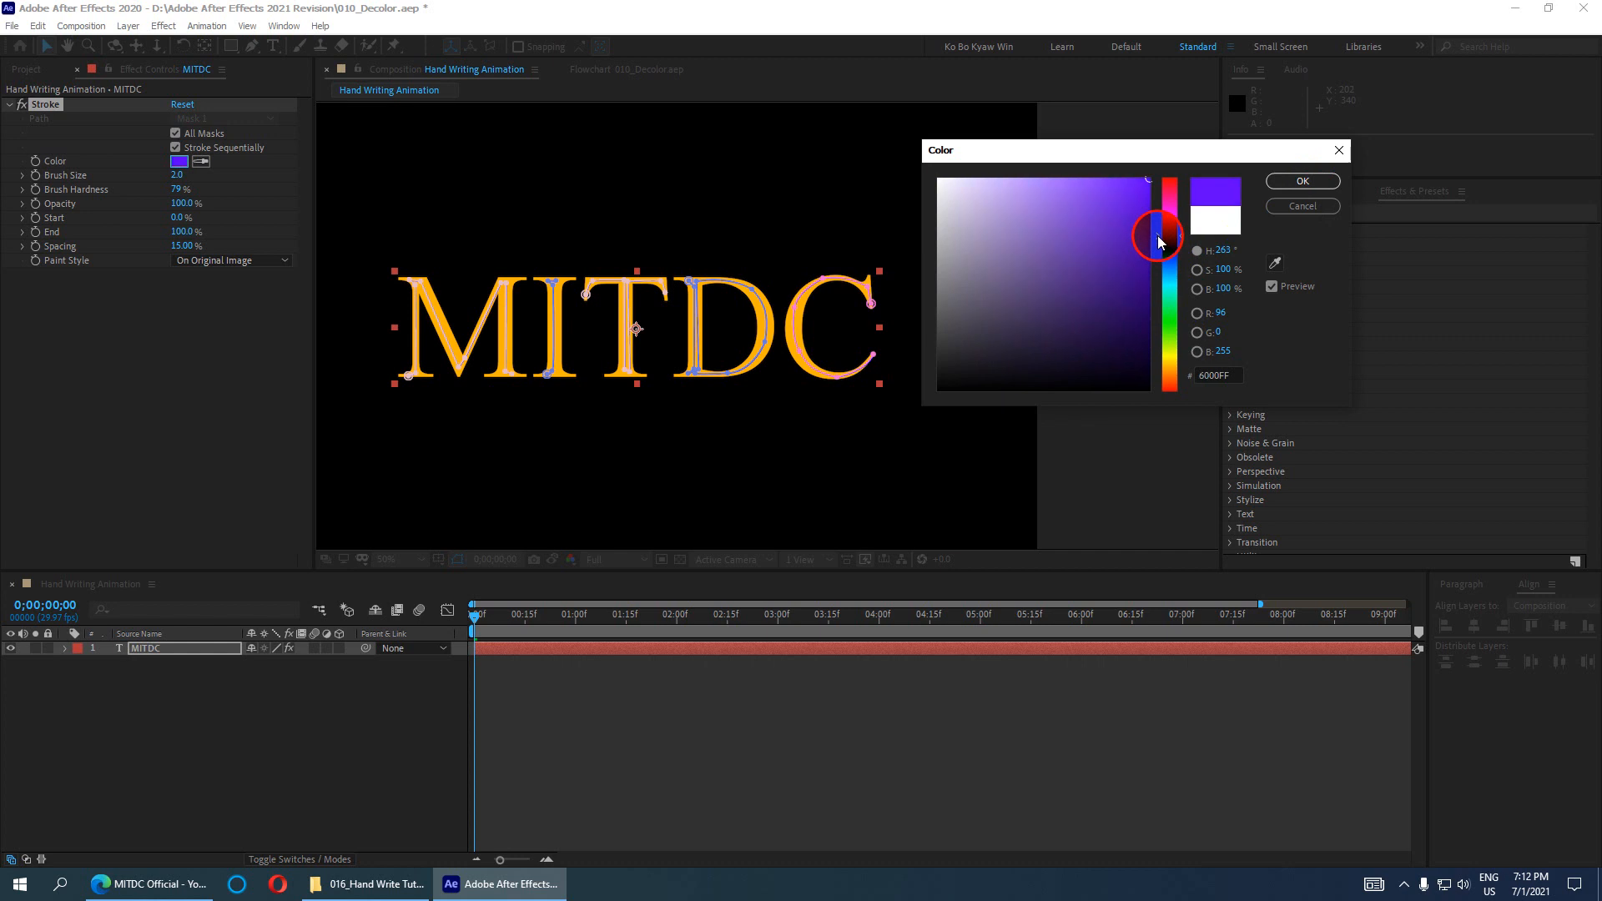
drag(1160, 242, 1160, 250)
click(1302, 181)
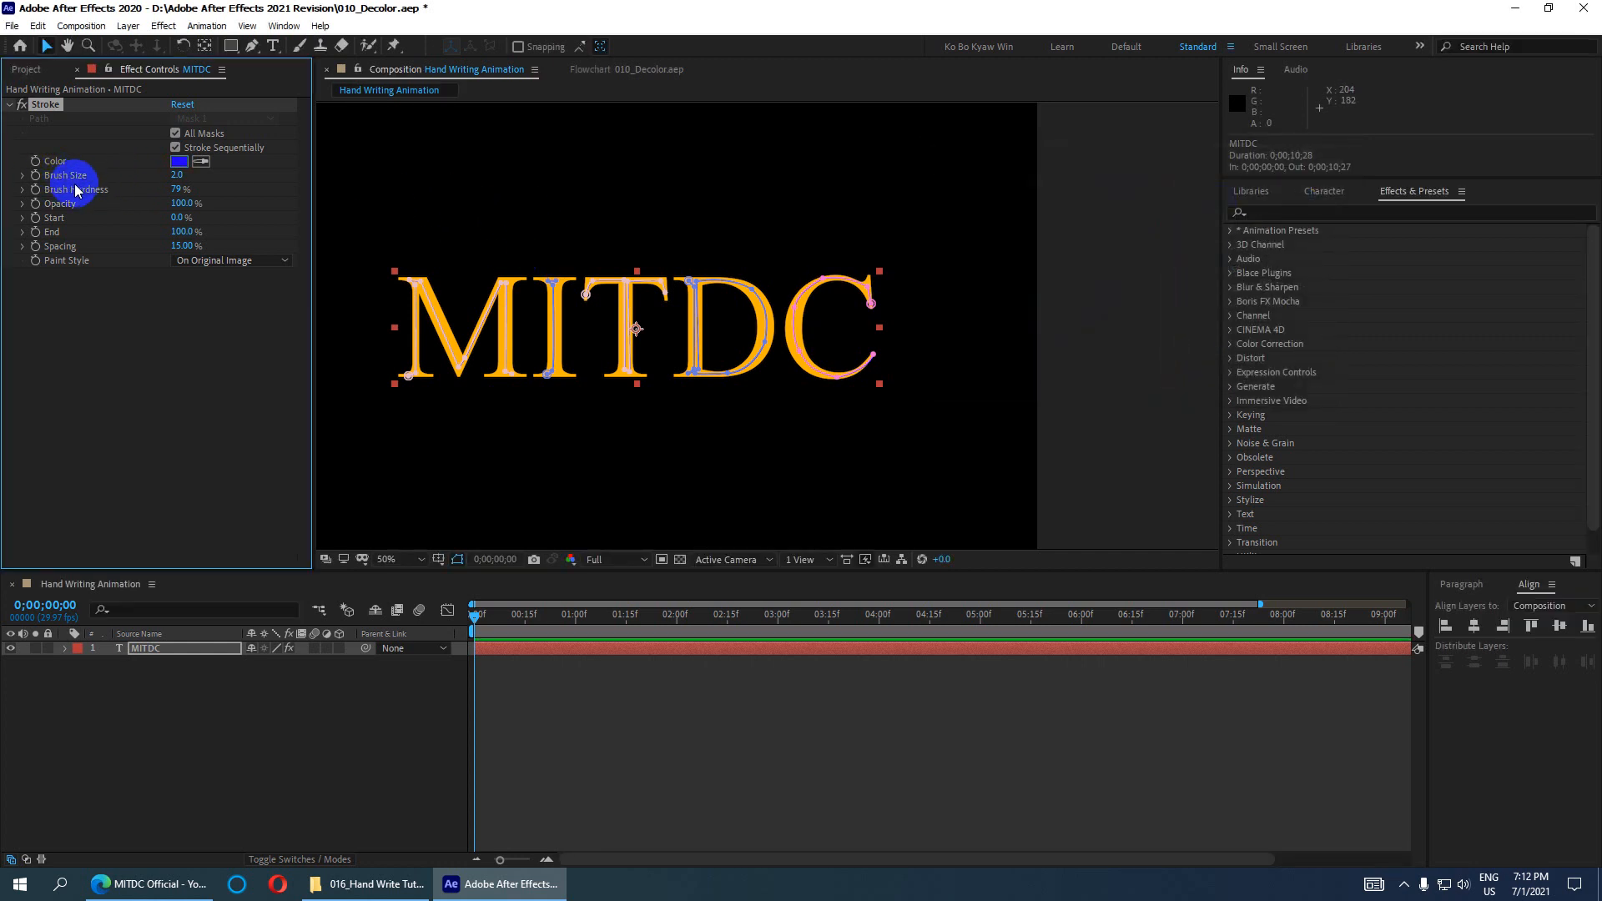
Step: Try a brush size of 85 for the Stroke effect
click(175, 176)
text(85)
key(Return)
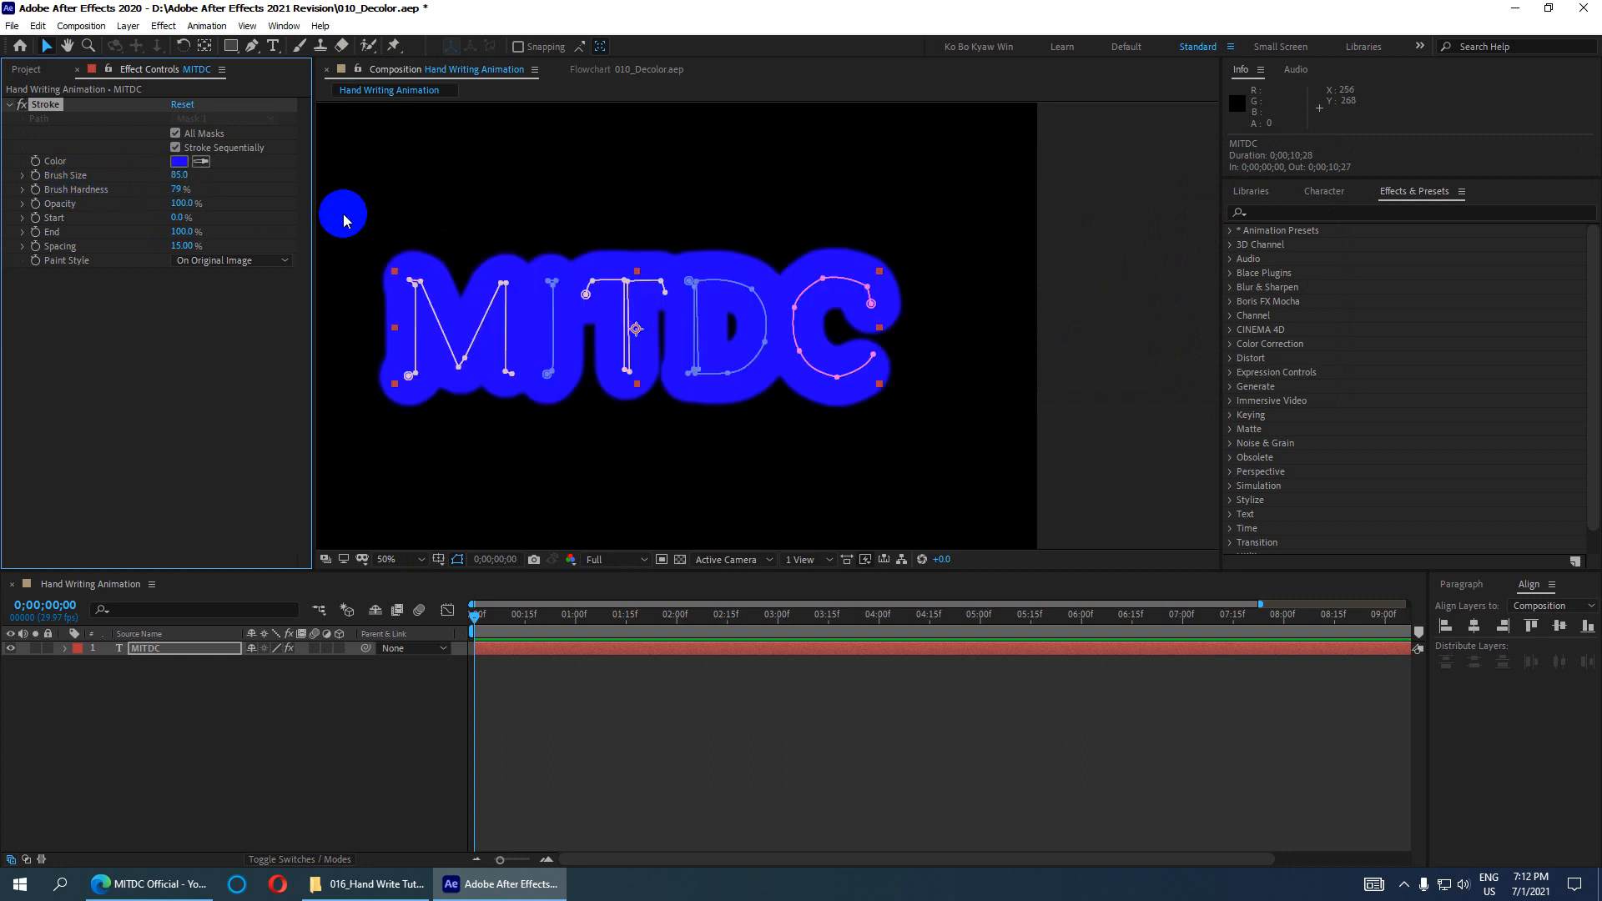
Step: Set the Stroke effect's brush size to 35 and its brush hardness to 87%
click(178, 177)
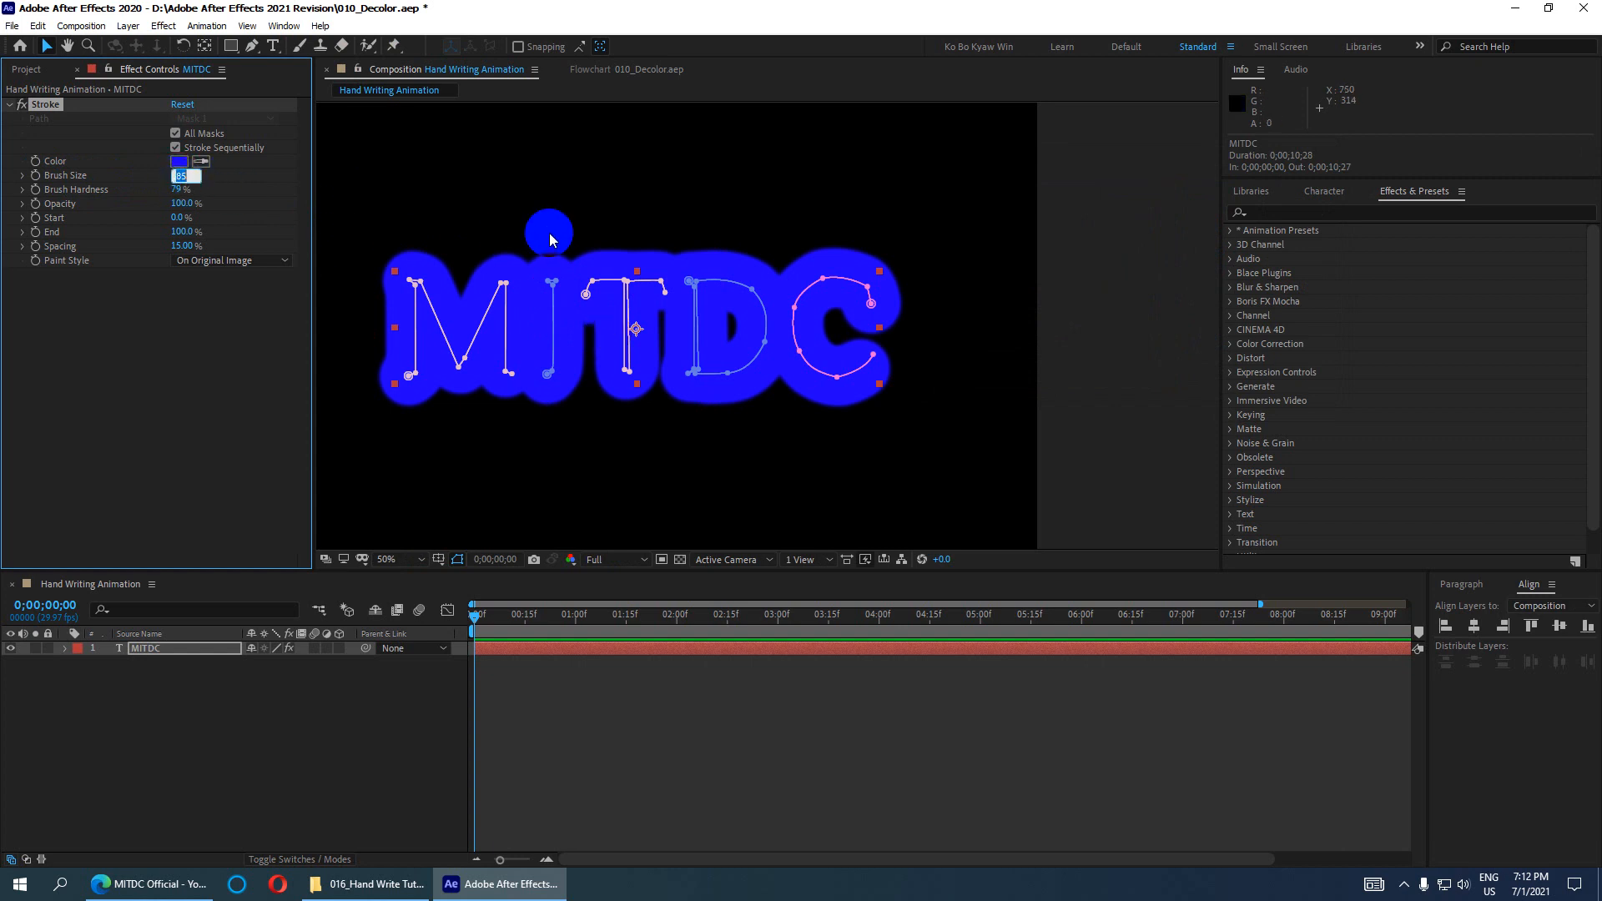
text(35)
key(Return)
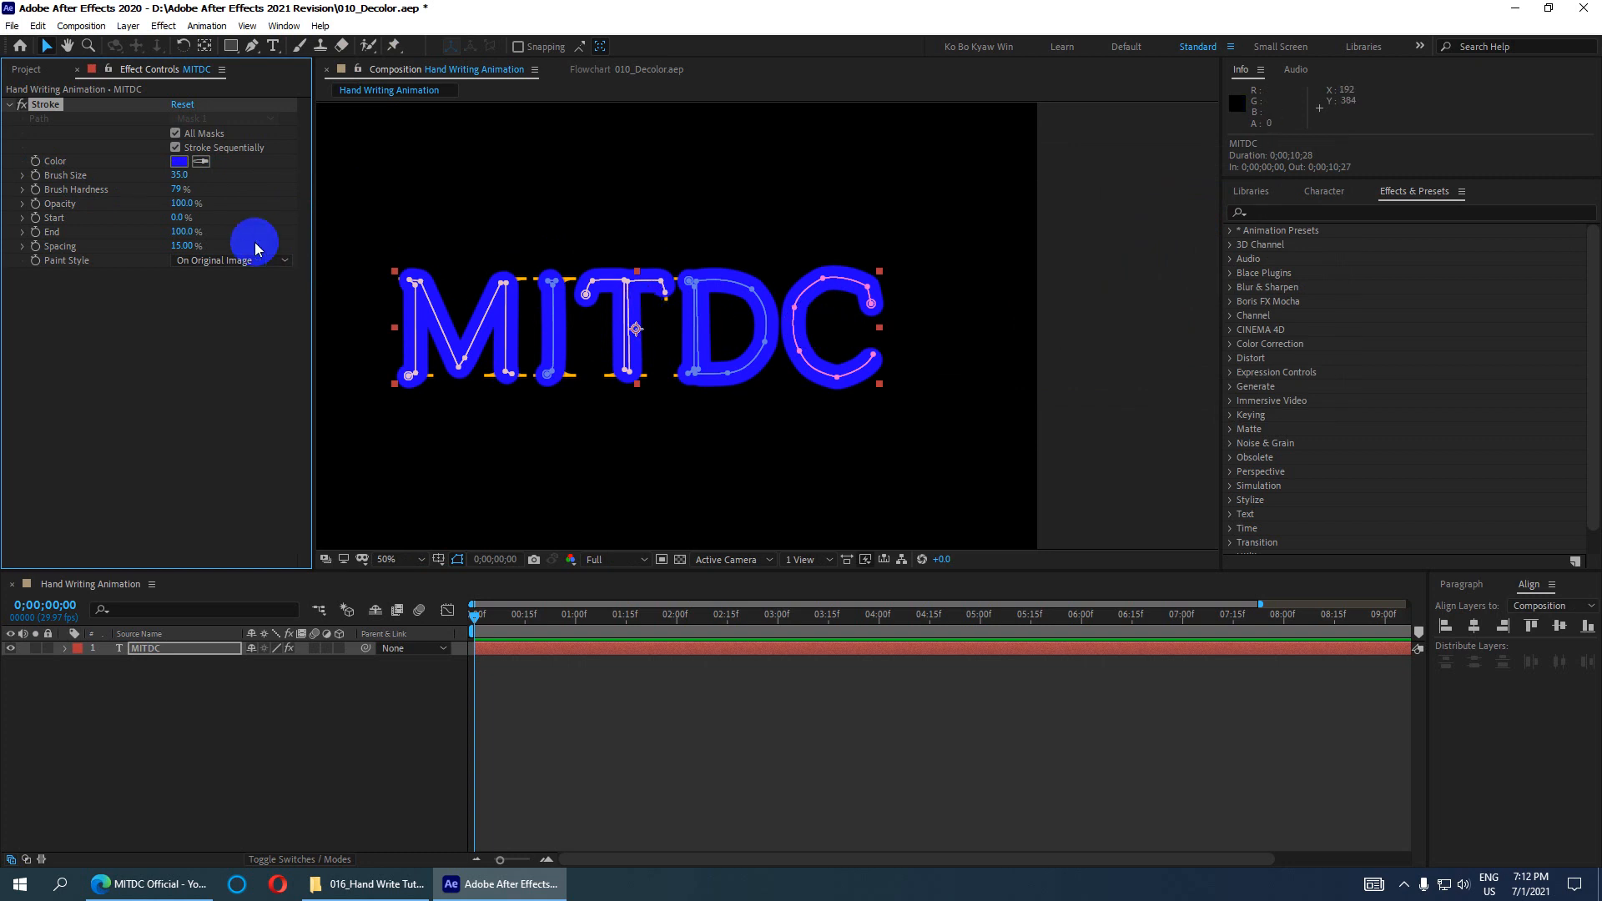
mouse_move(177, 192)
mouse_down()
mouse_move(522, 189)
mouse_move(343, 200)
mouse_move(347, 215)
mouse_move(446, 219)
mouse_up()
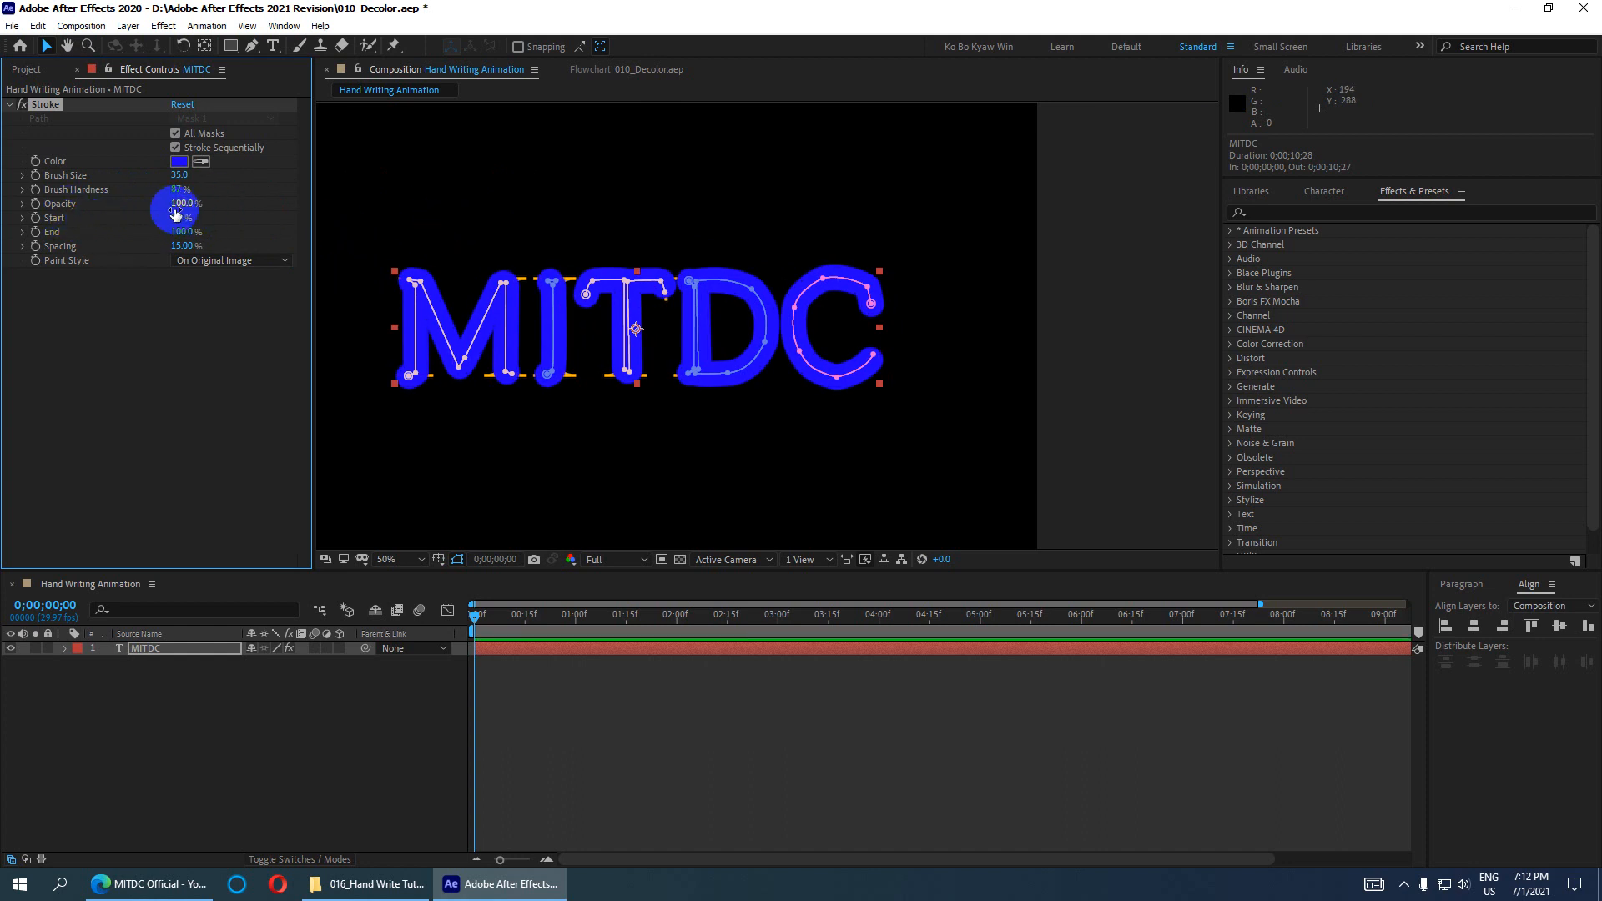
Step: Go to 0;00;07;00 in the timeline and set a keyframe there for the Stroke effect's End at 100%
drag(488, 619, 424, 621)
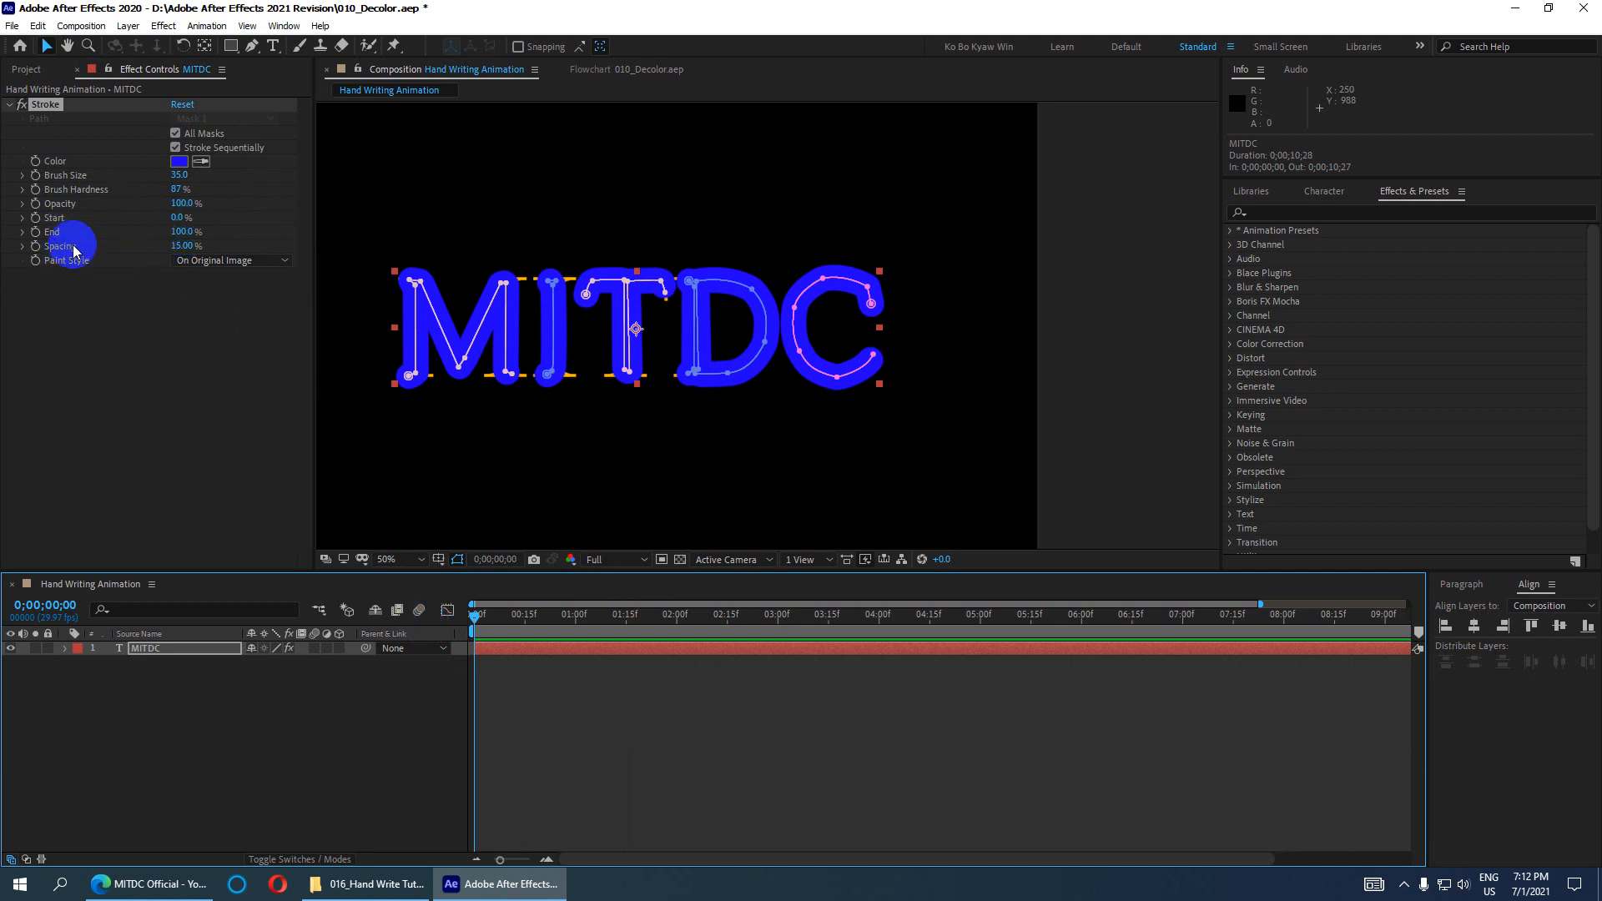
click(51, 607)
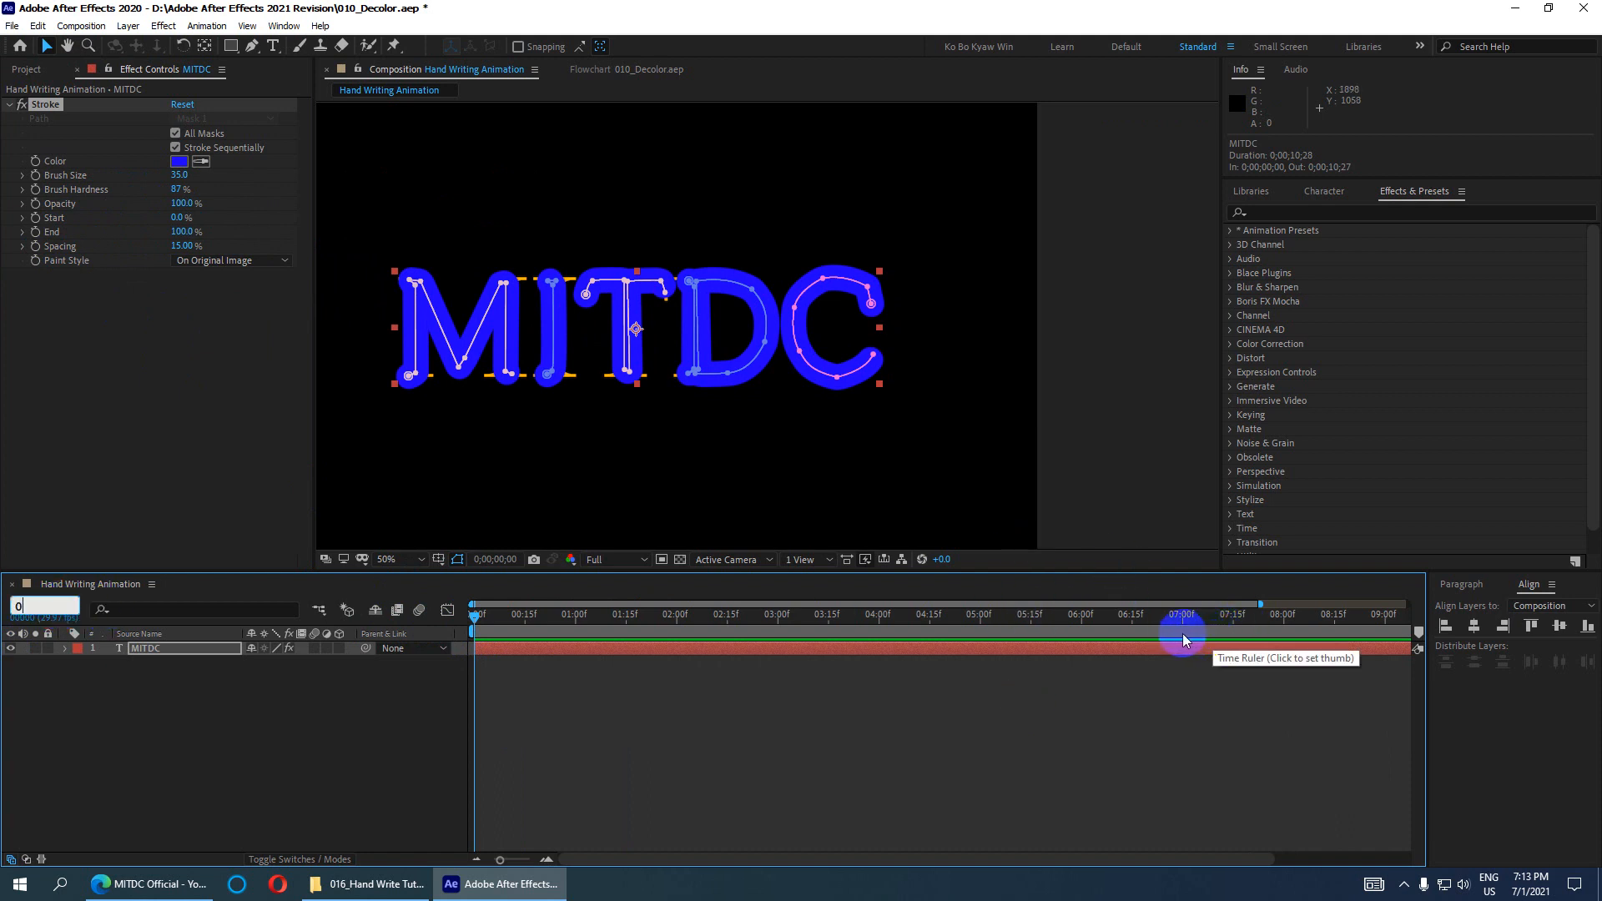
click(29, 606)
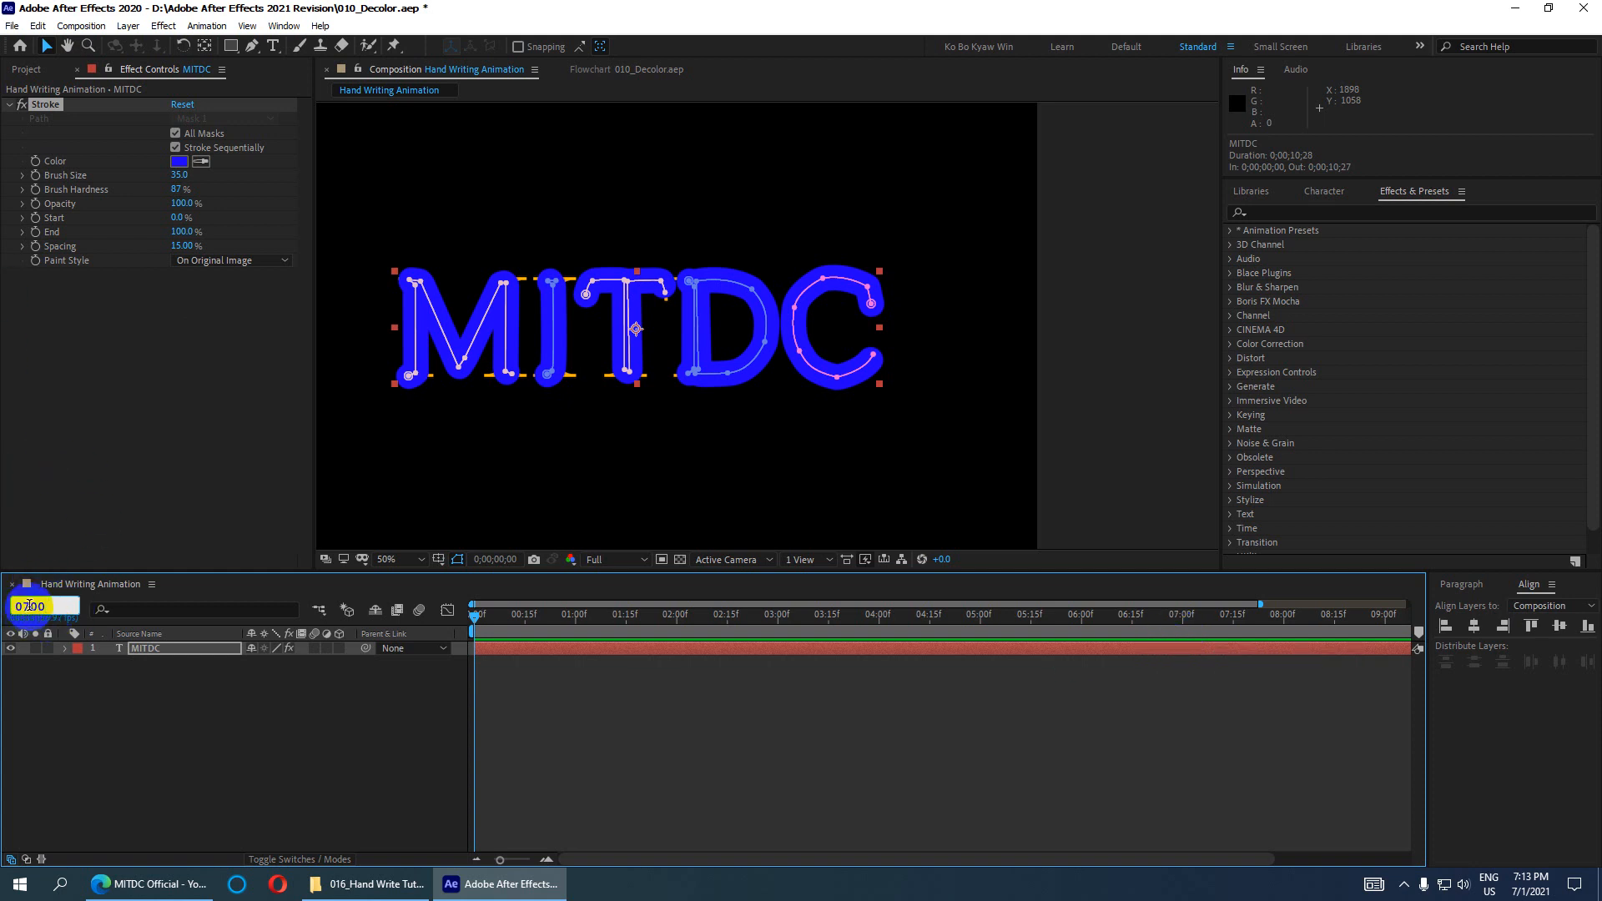
click(42, 604)
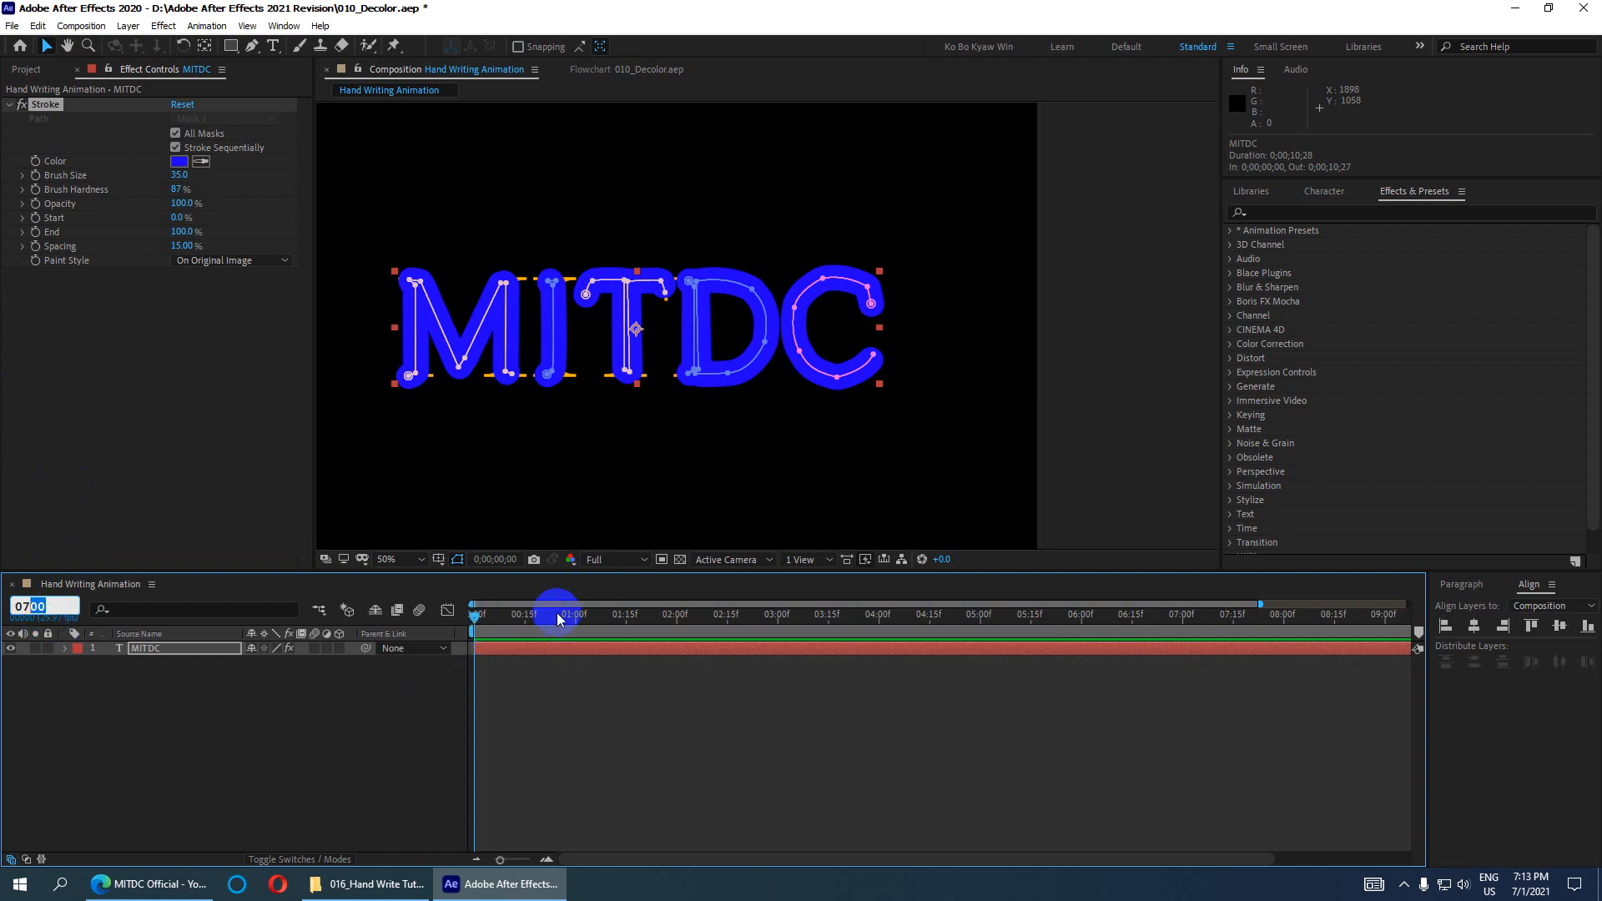
key(Return)
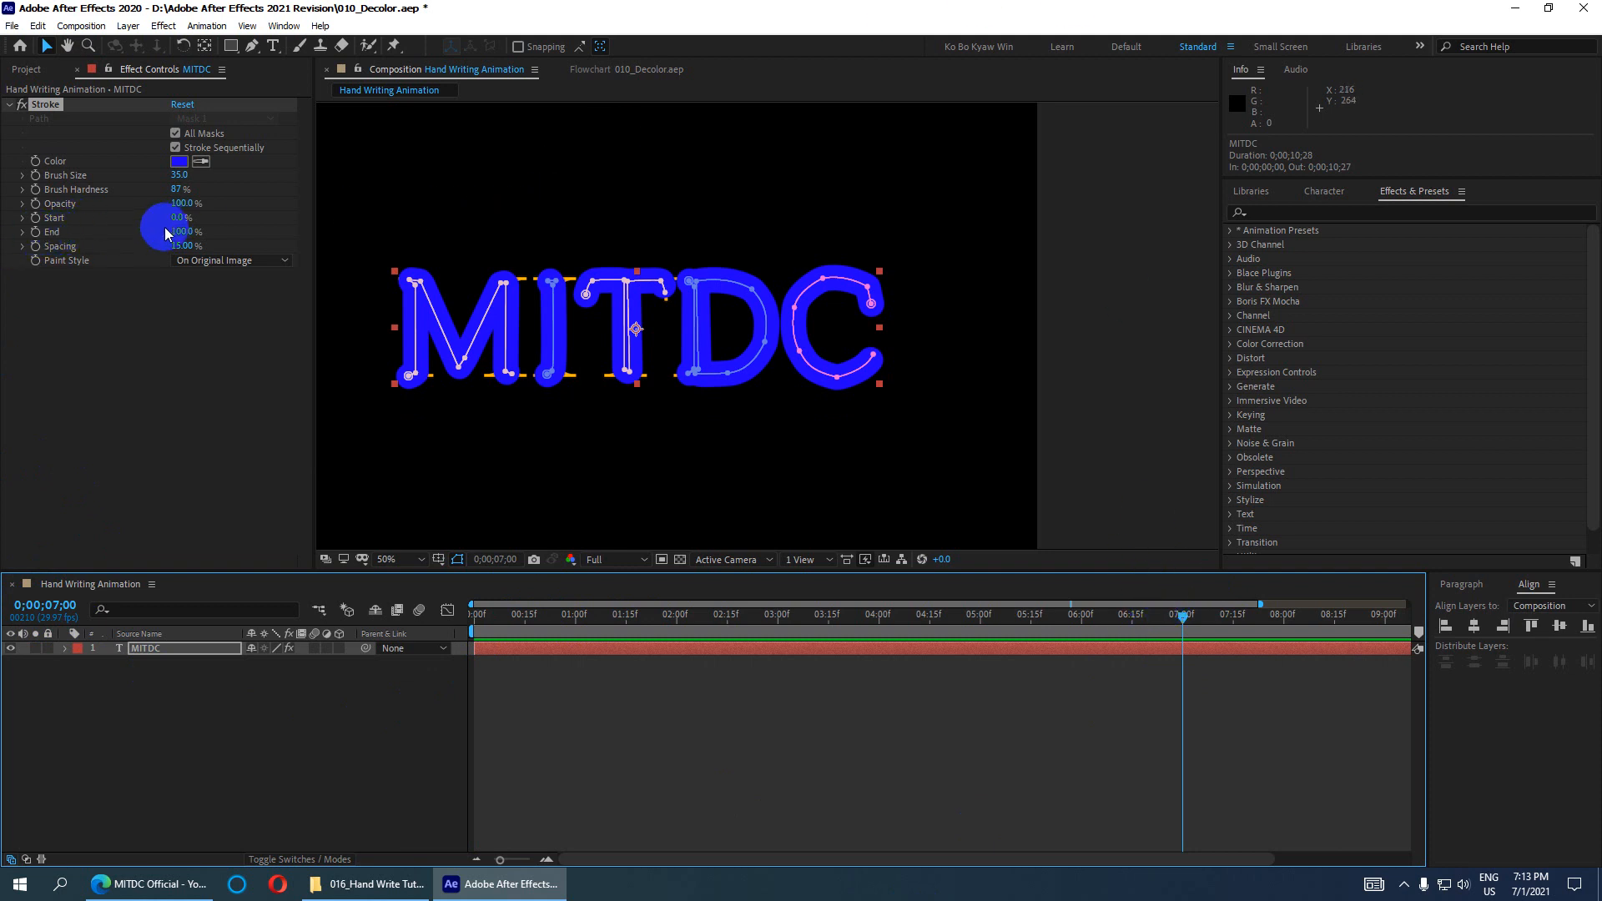
click(34, 232)
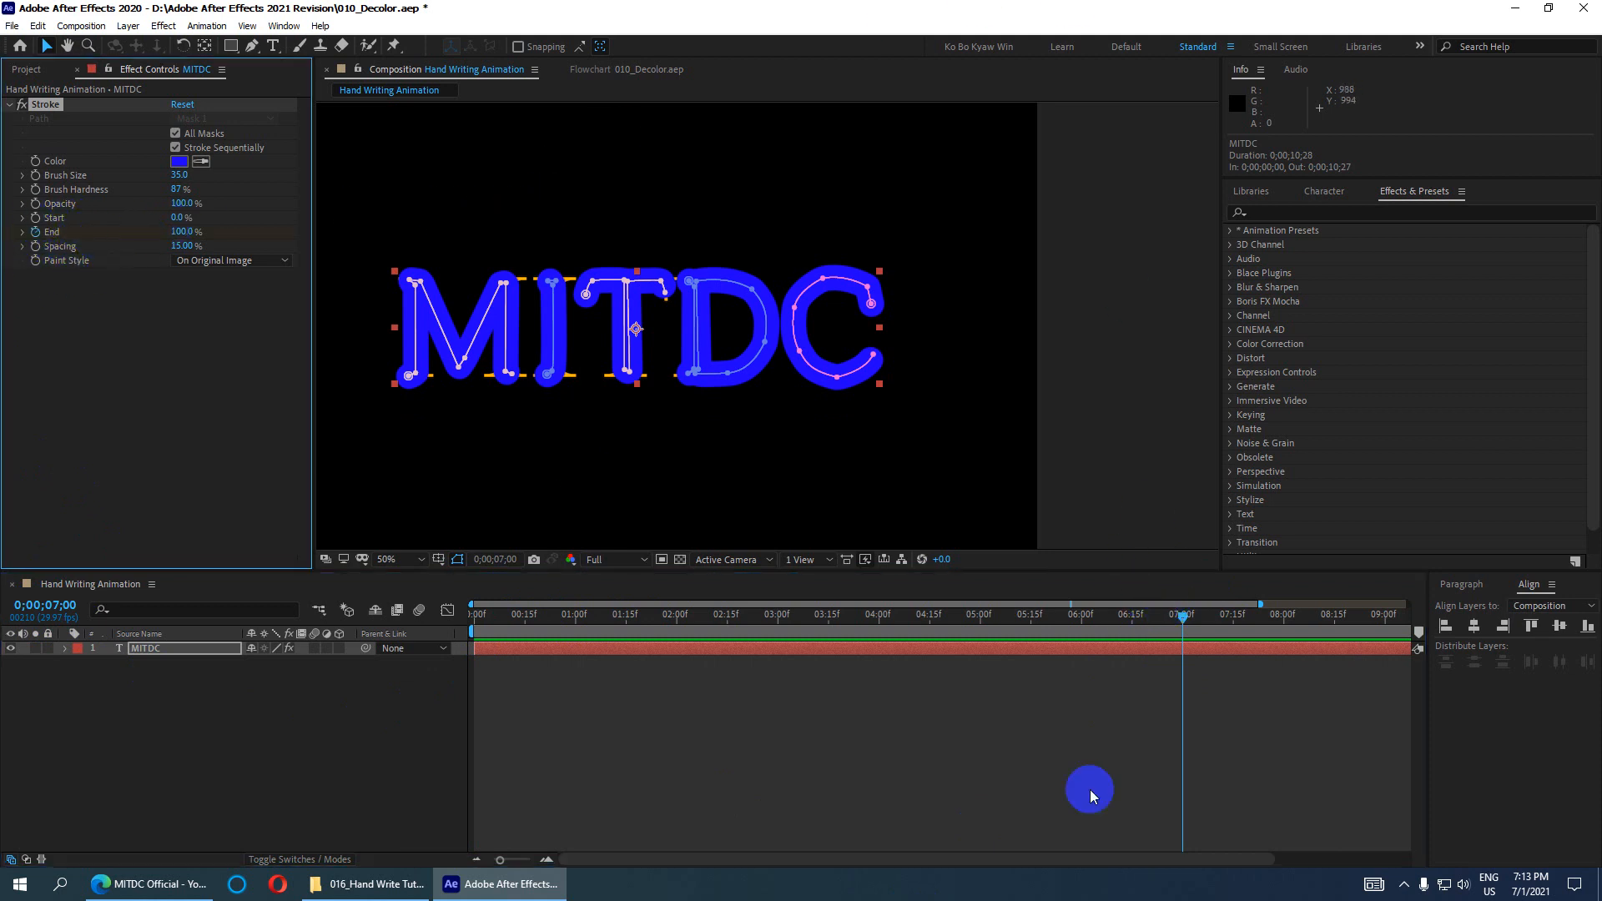
Step: Go to 0;00;01;00 in the timeline and set the Stroke effect's End to 0% there
click(44, 605)
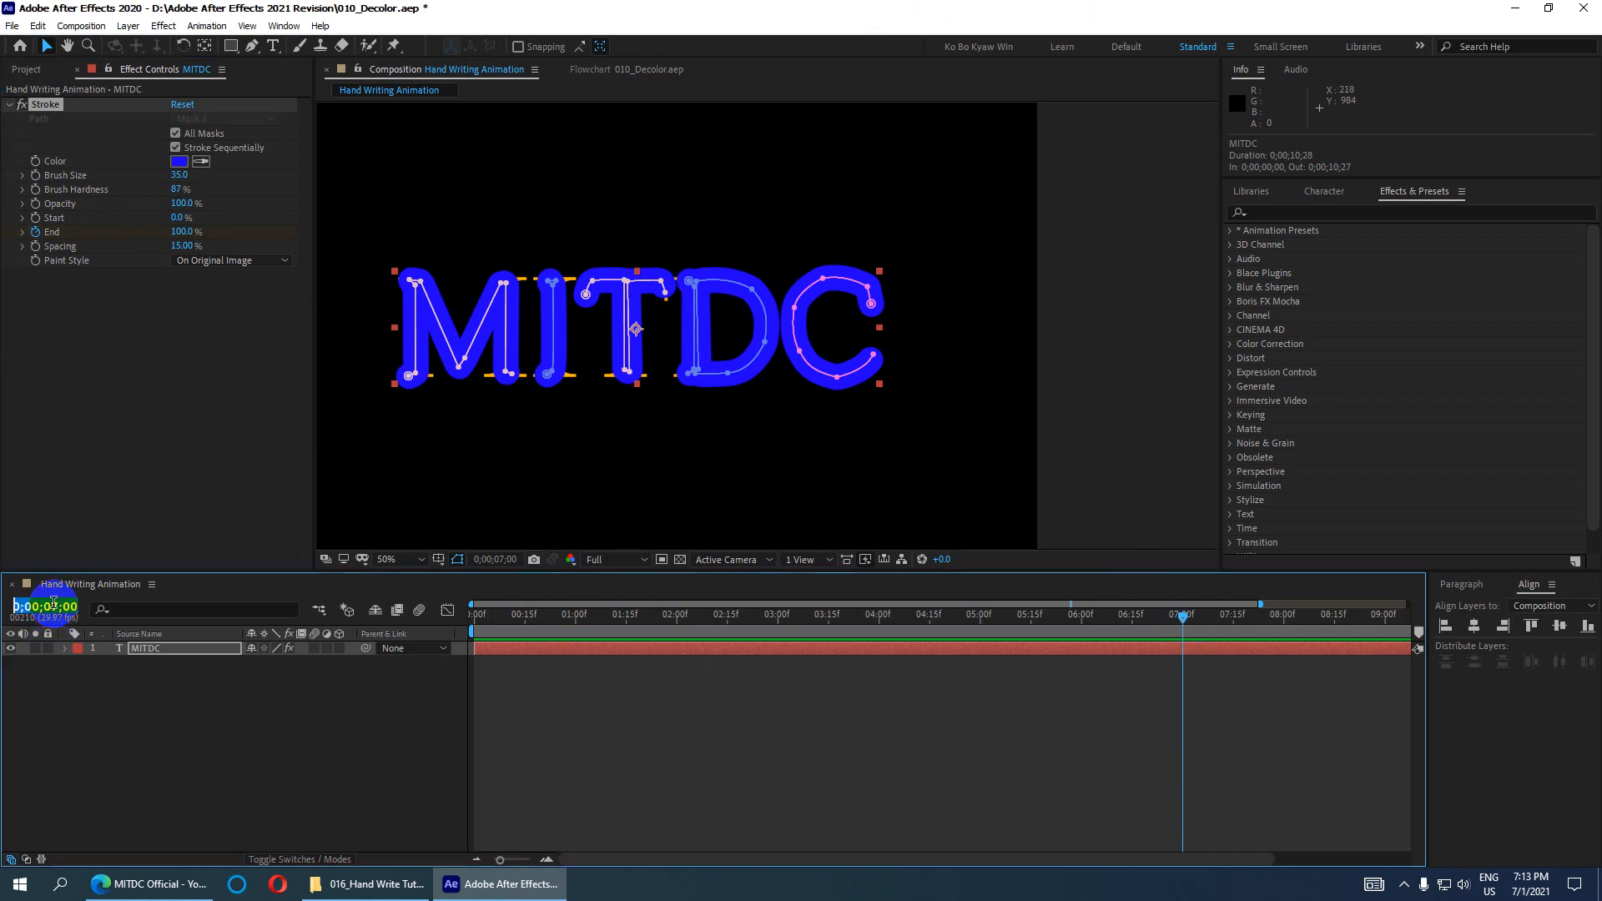
text(00)
key(Return)
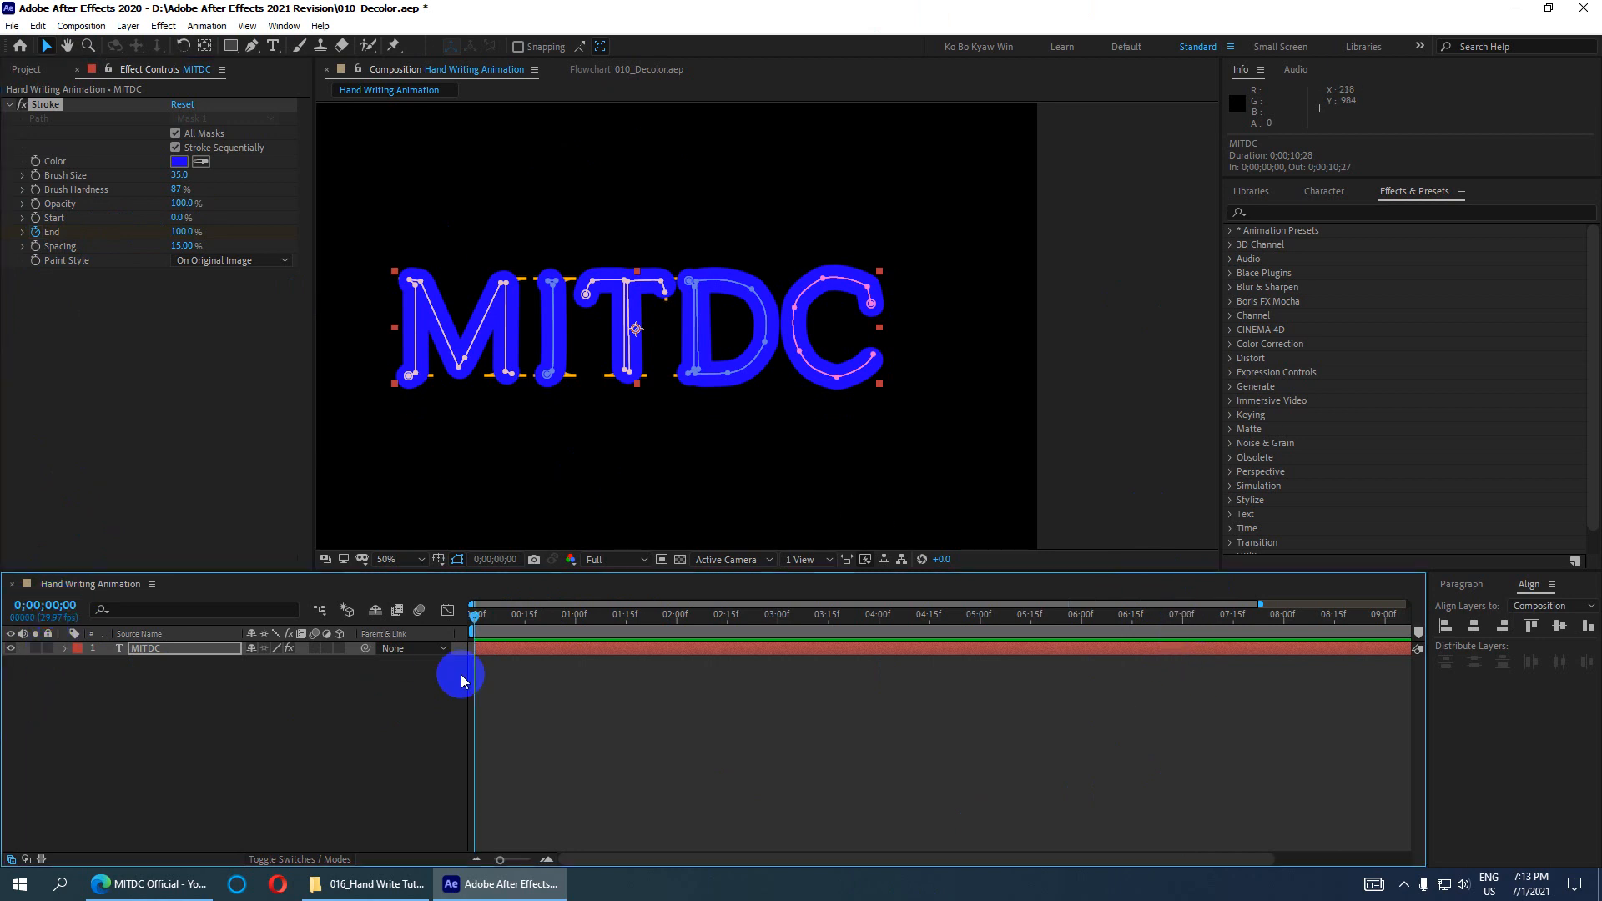
click(46, 607)
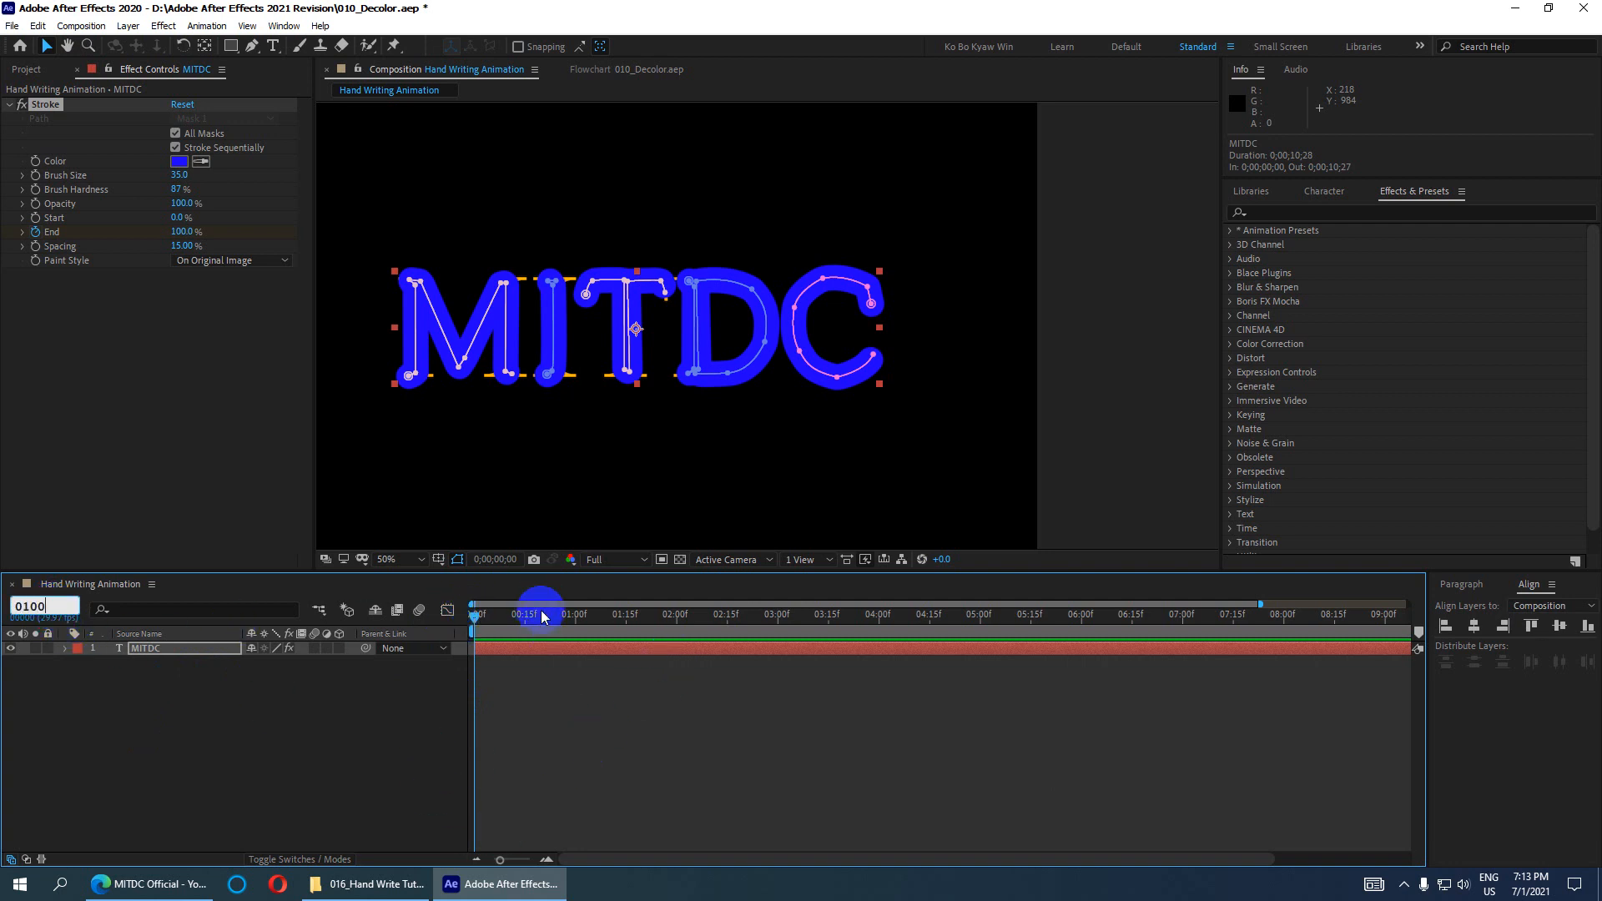
key(Return)
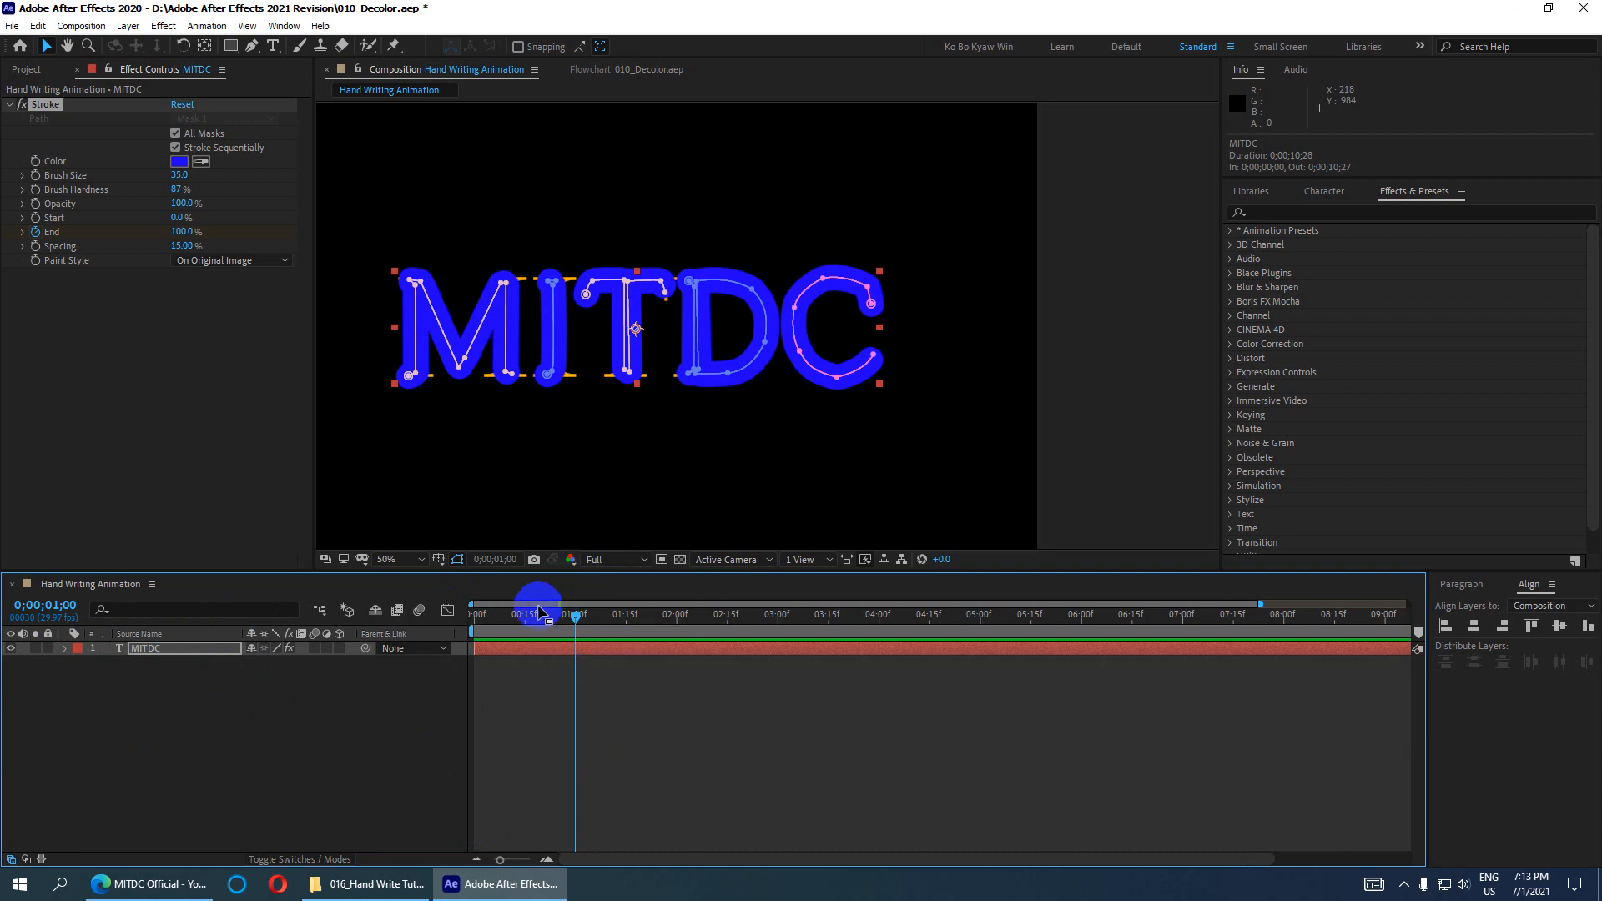
click(182, 232)
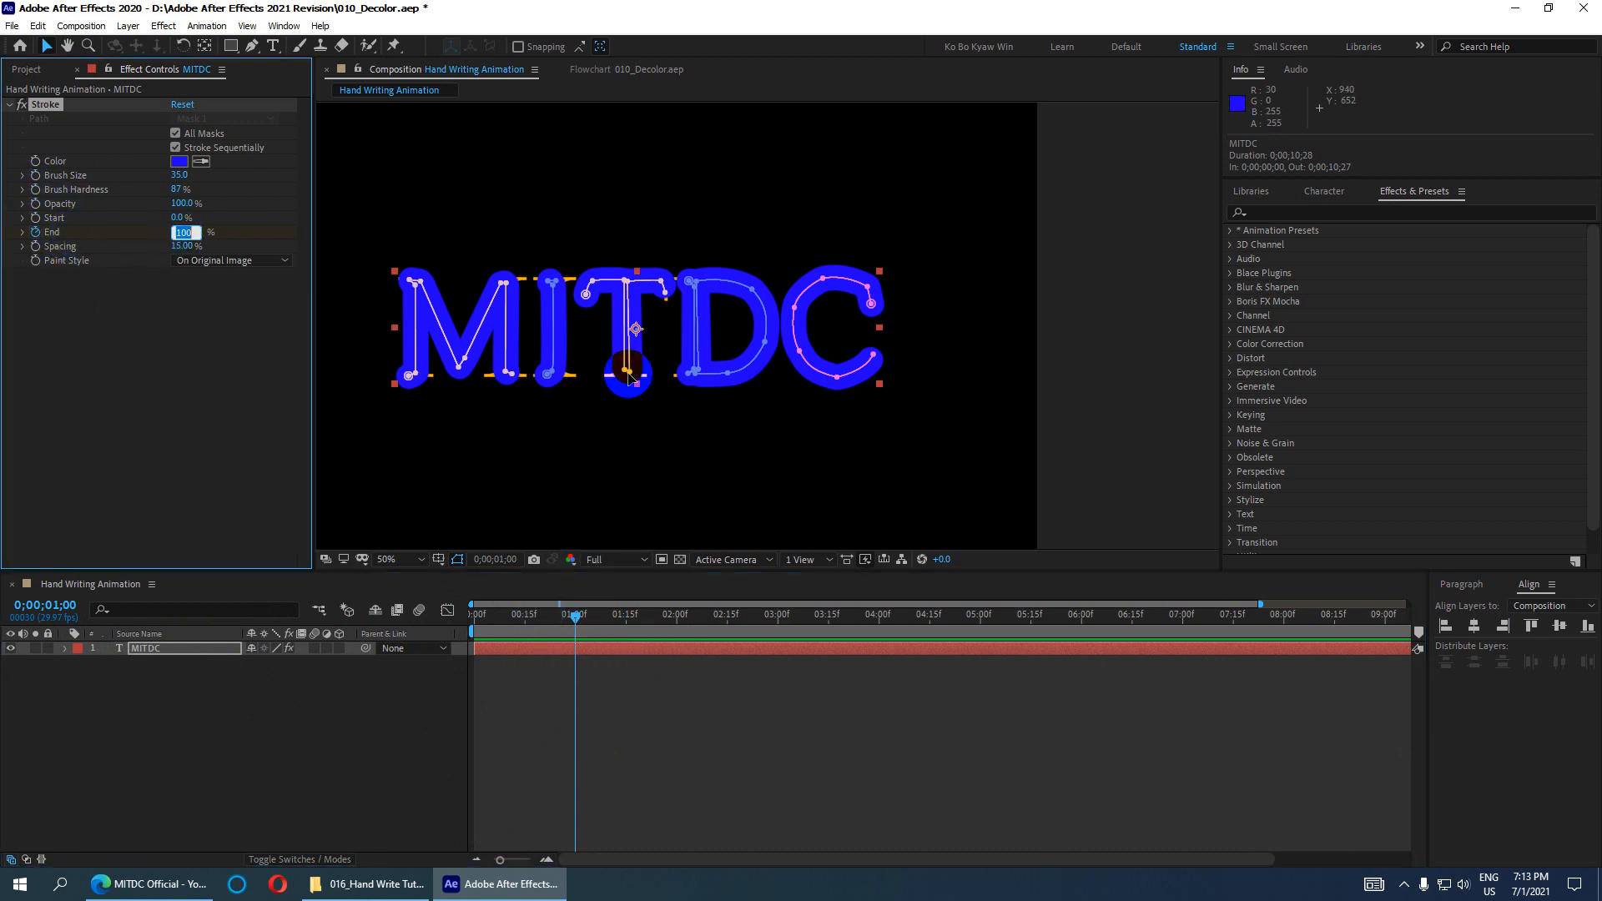
text(0)
key(Return)
Step: Preview the stroke animation from the start at Half resolution and save the project
drag(575, 615, 279, 566)
click(594, 560)
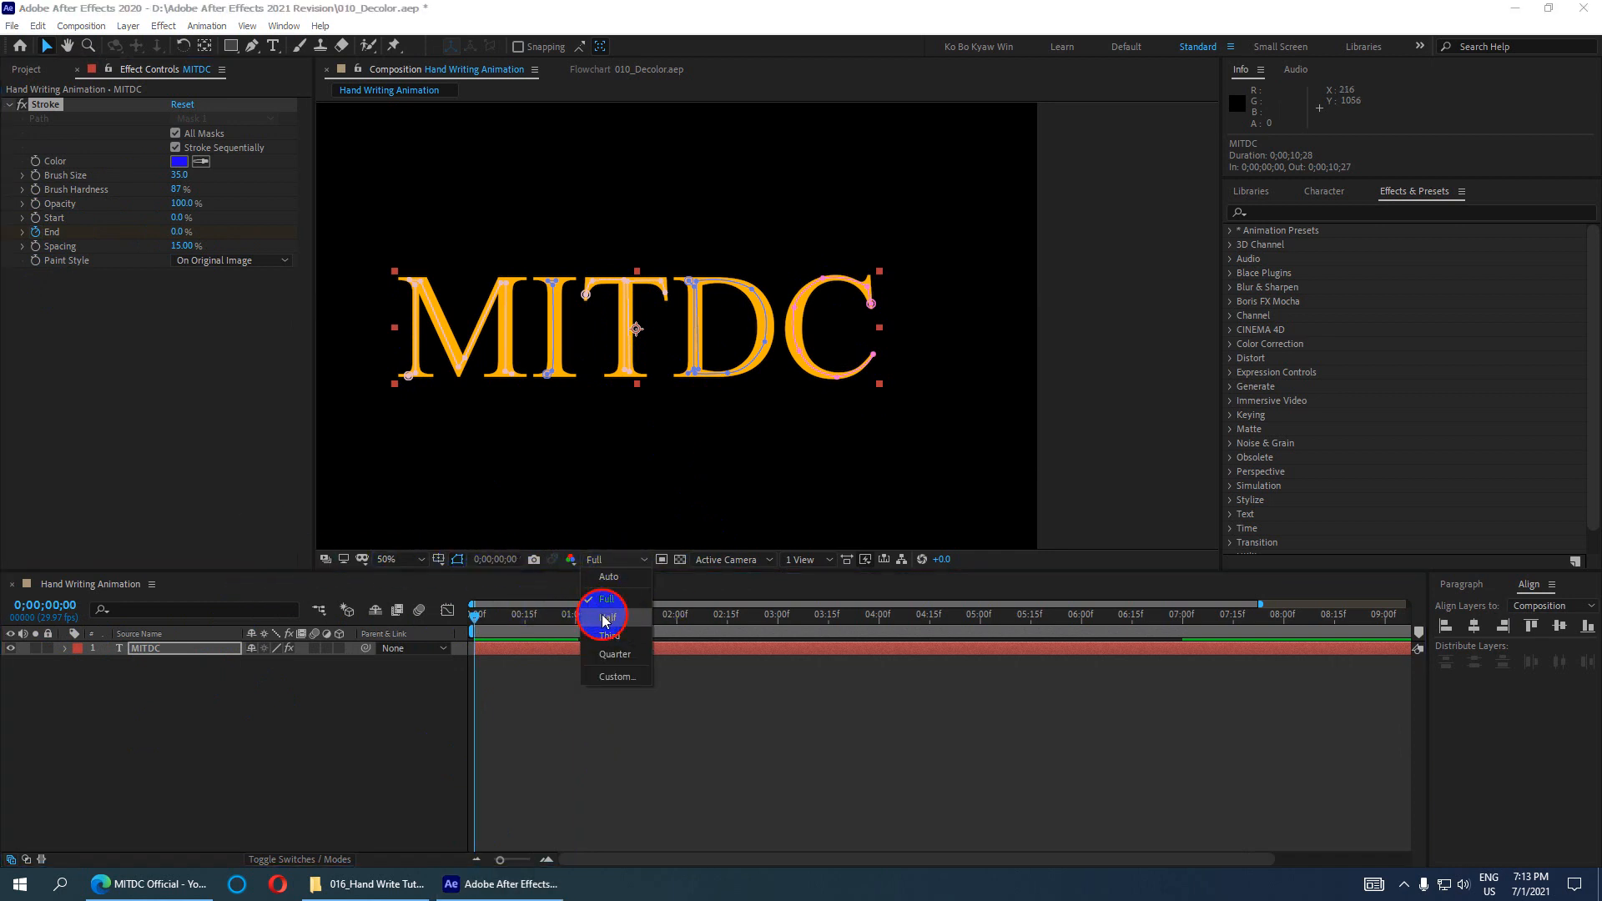
click(606, 619)
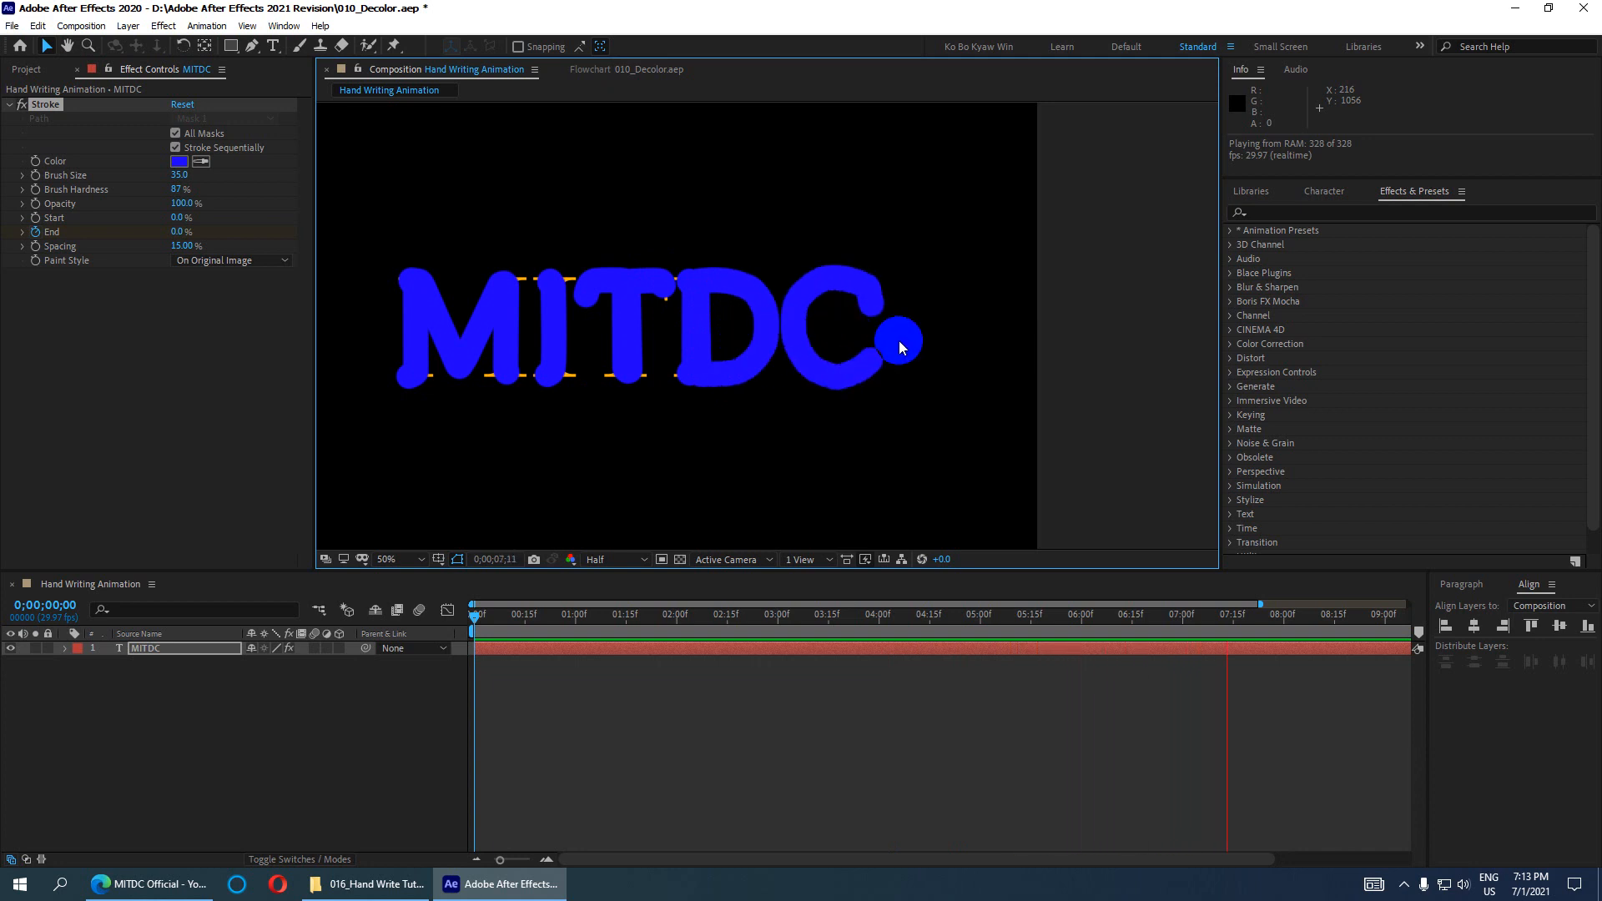
key(ctrl+s)
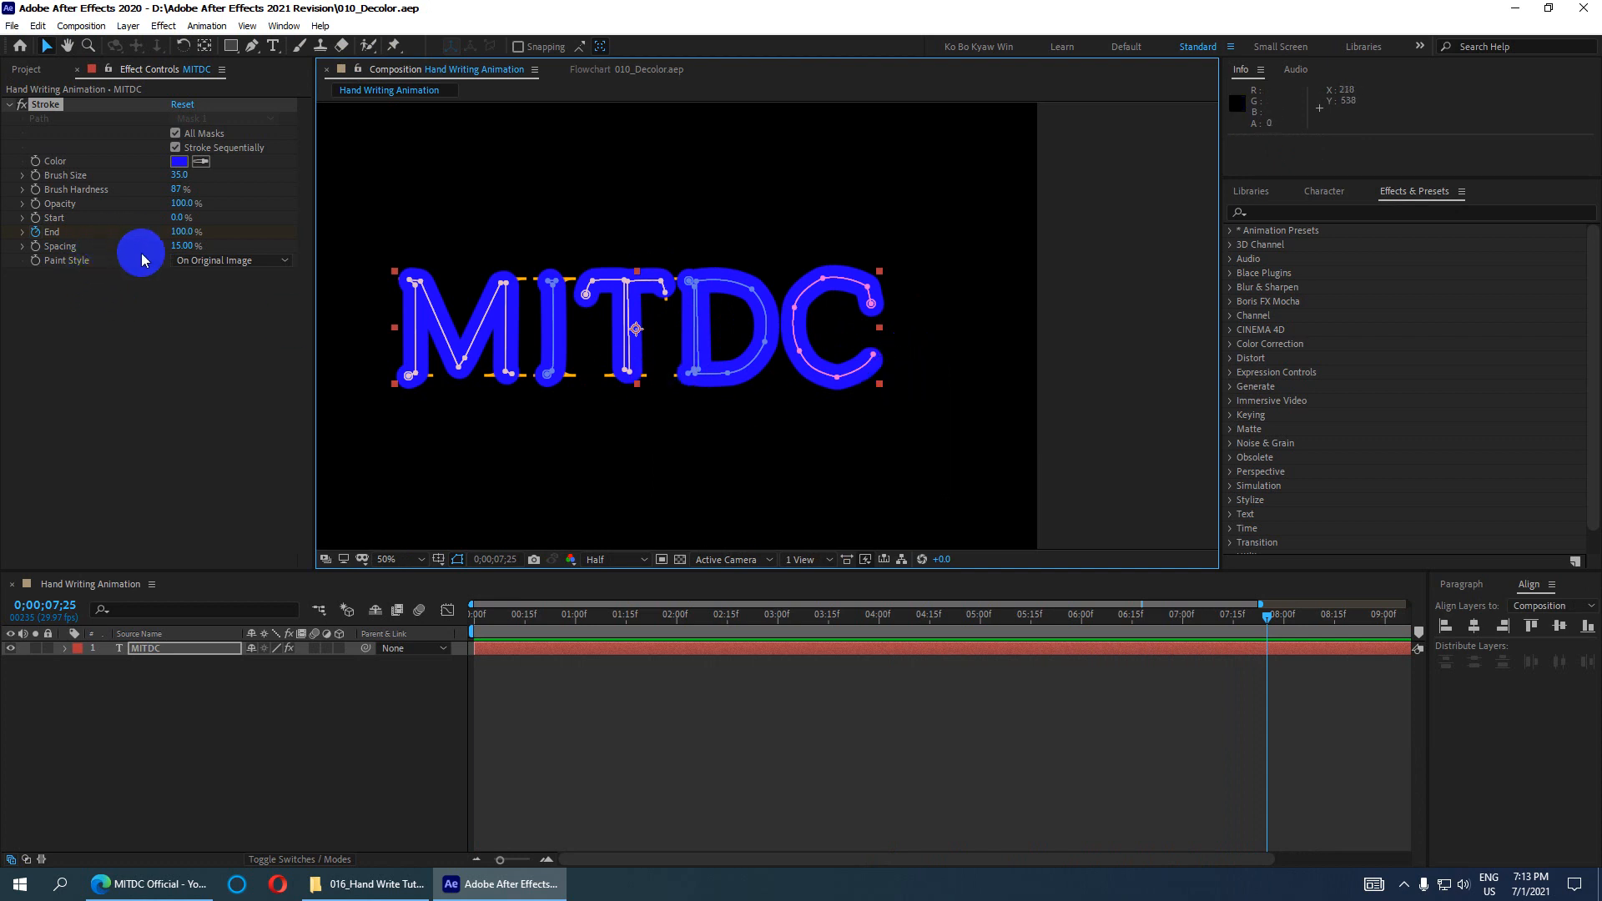
Step: Try a brush size of 20 and a spacing of 88% for the Stroke effect
mouse_move(179, 243)
mouse_down()
mouse_move(154, 243)
mouse_move(234, 251)
mouse_move(190, 251)
mouse_move(213, 251)
mouse_up()
drag(182, 178, 78, 177)
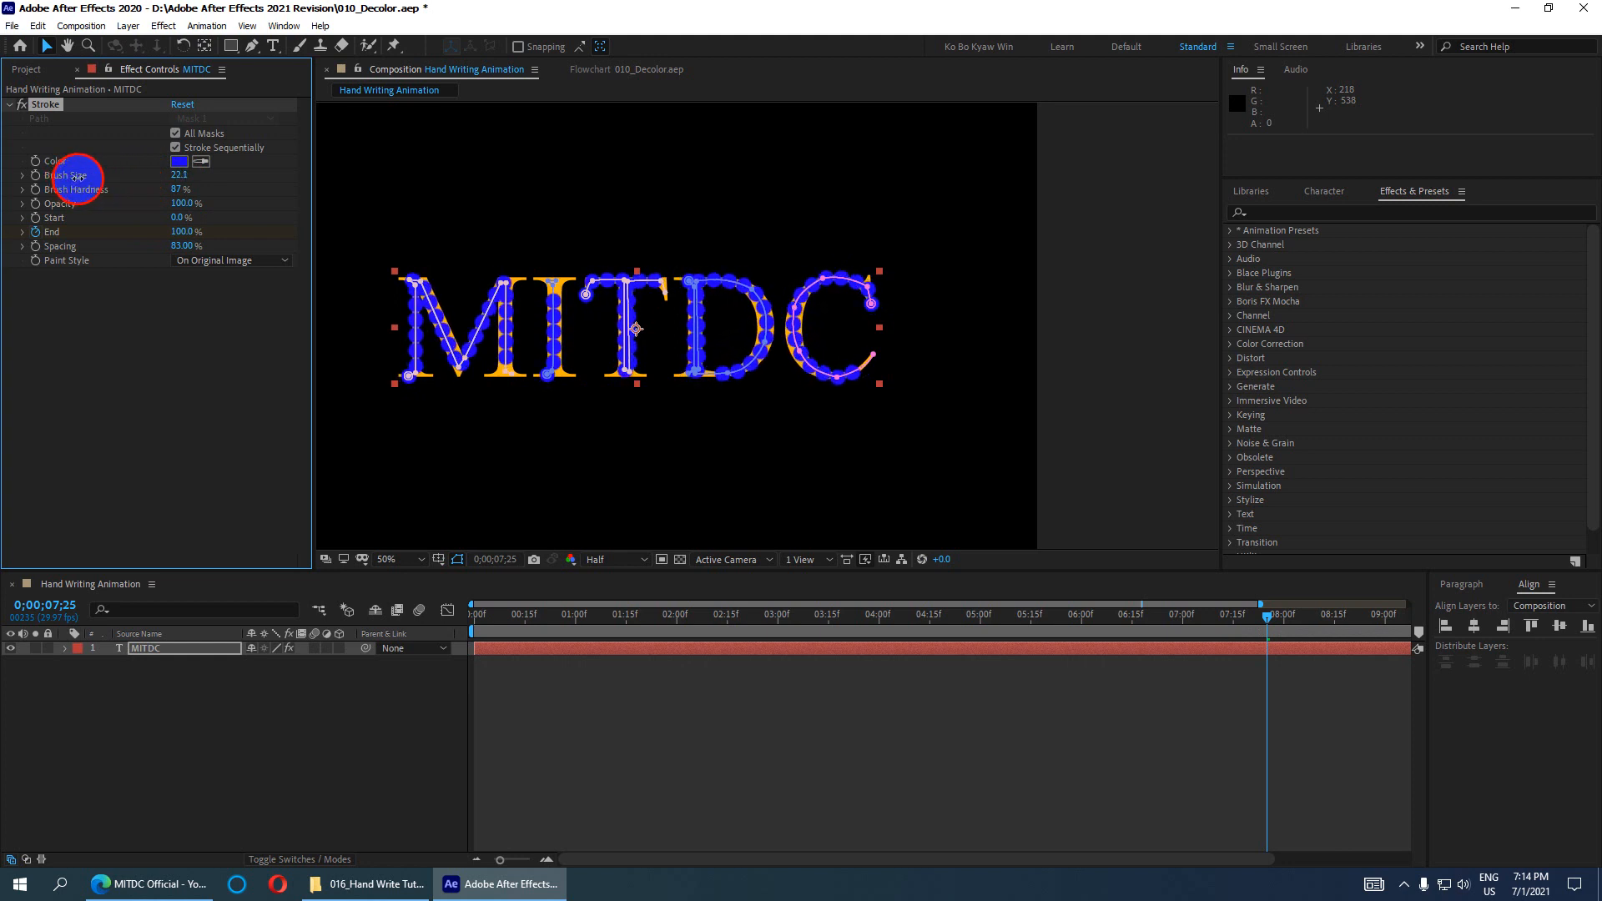
click(182, 177)
text(20)
key(Return)
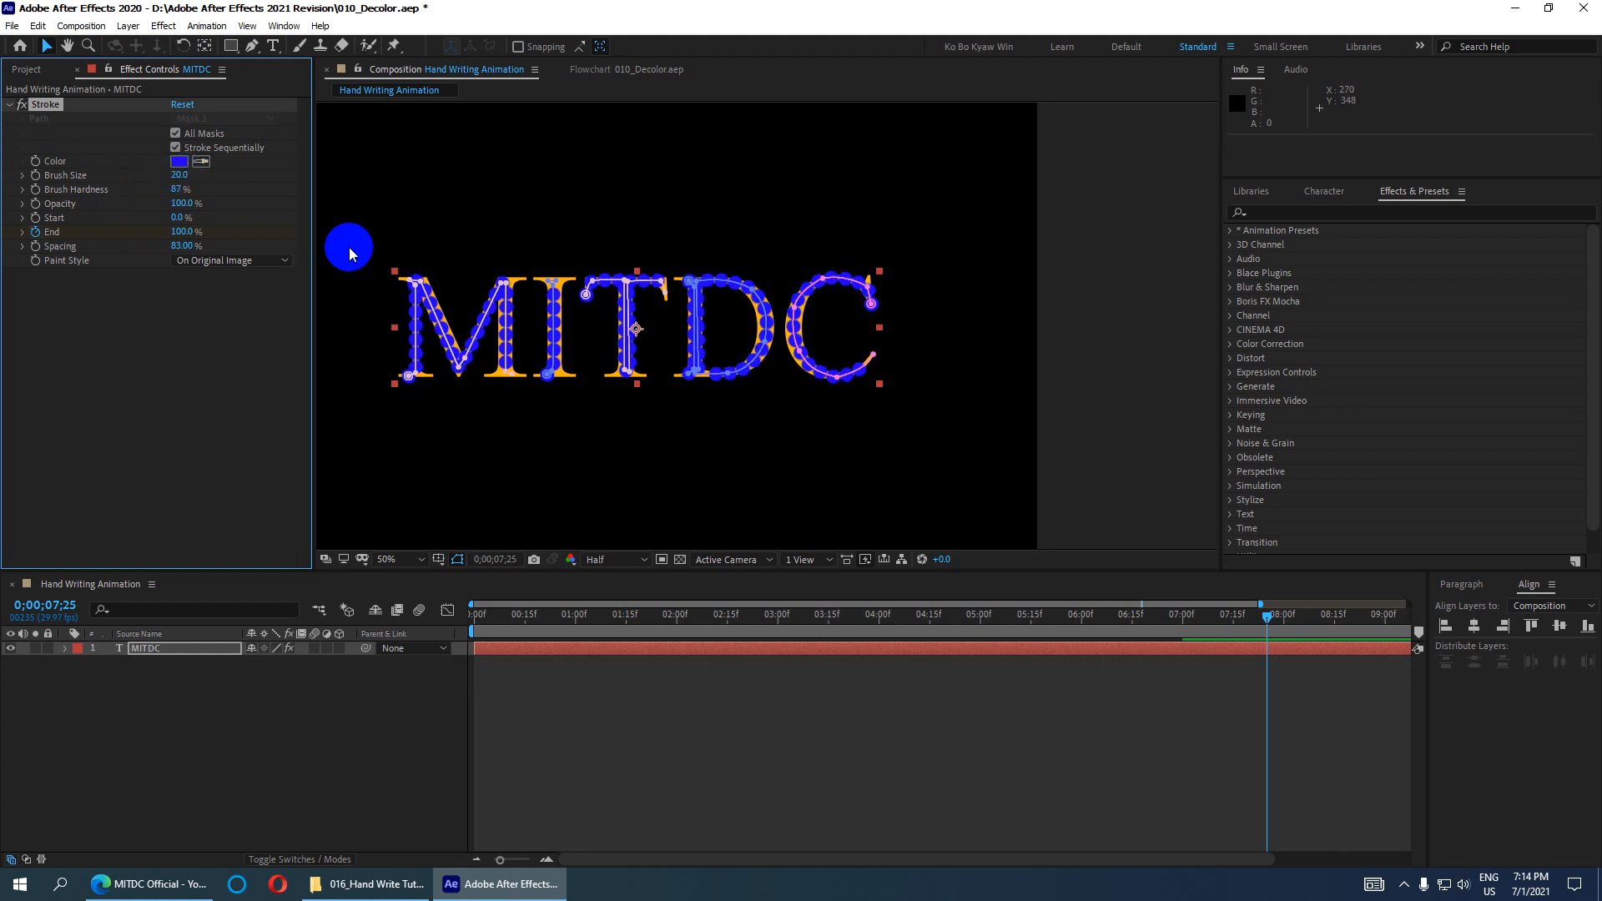
mouse_move(182, 247)
mouse_down()
mouse_move(213, 243)
mouse_move(125, 242)
mouse_move(192, 237)
mouse_up()
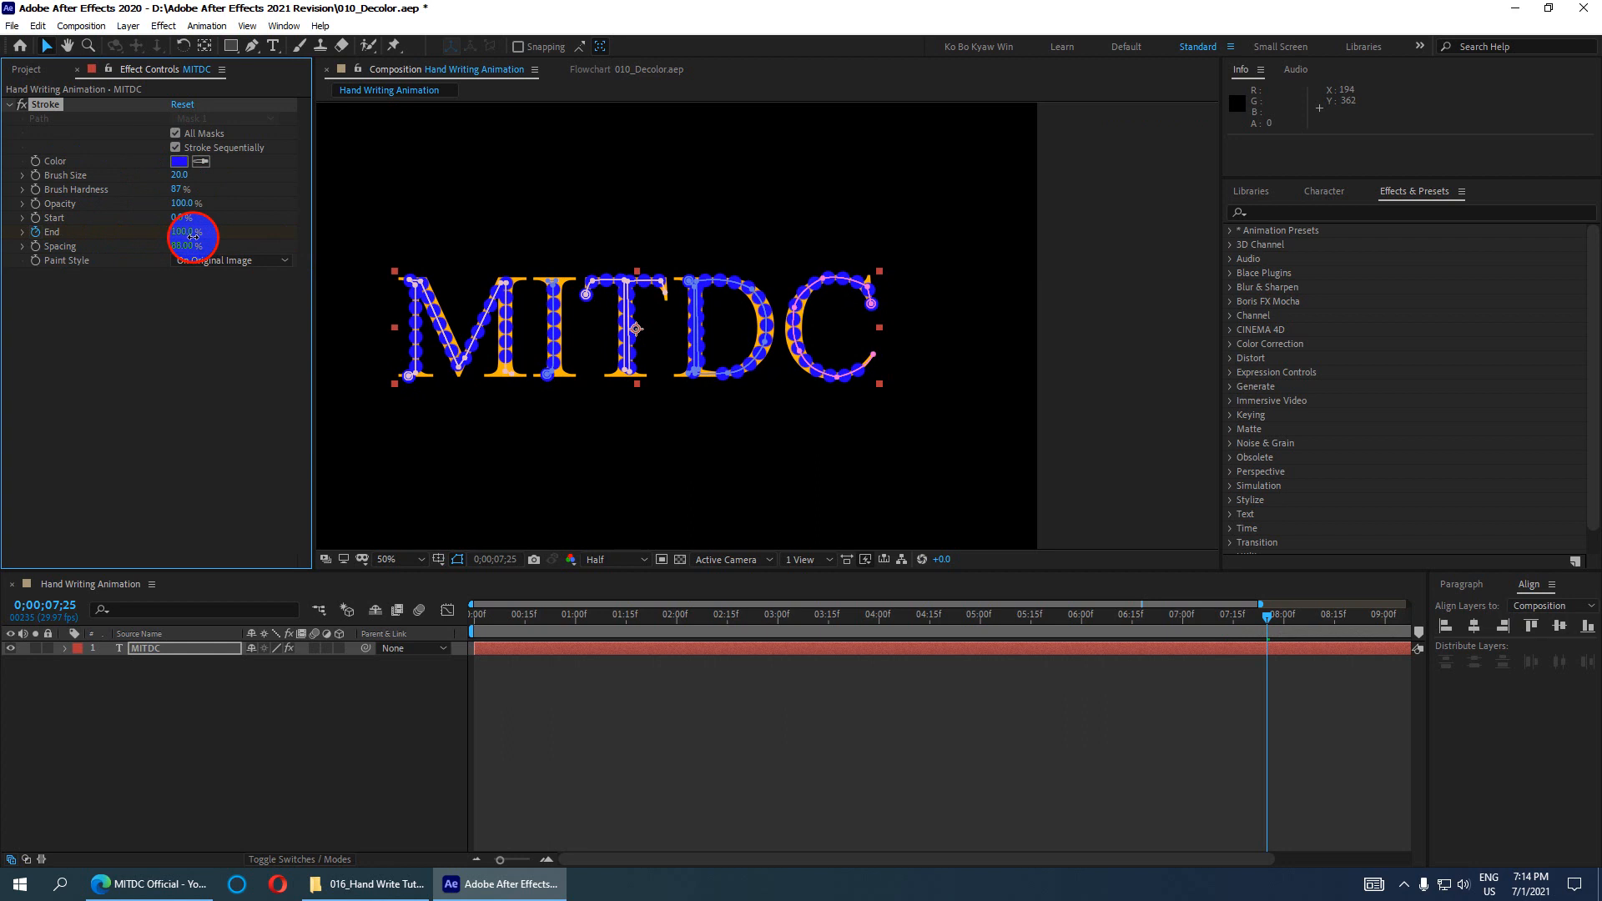
Step: Play the dotted stroke animation from the start of the timeline
drag(526, 619, 337, 607)
key(space)
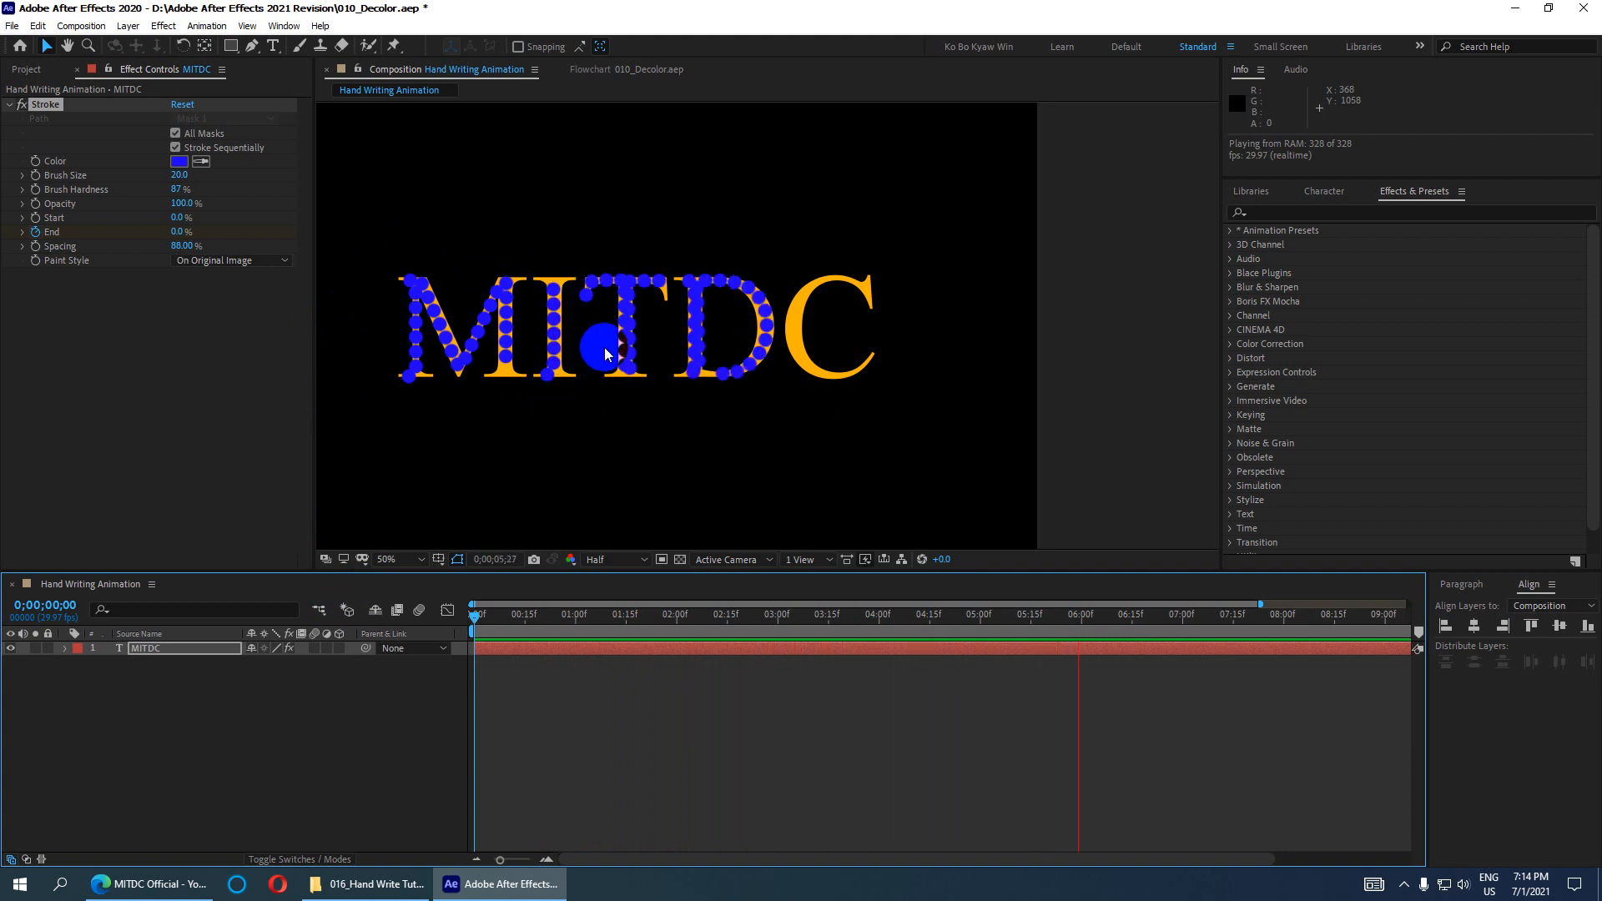
key(space)
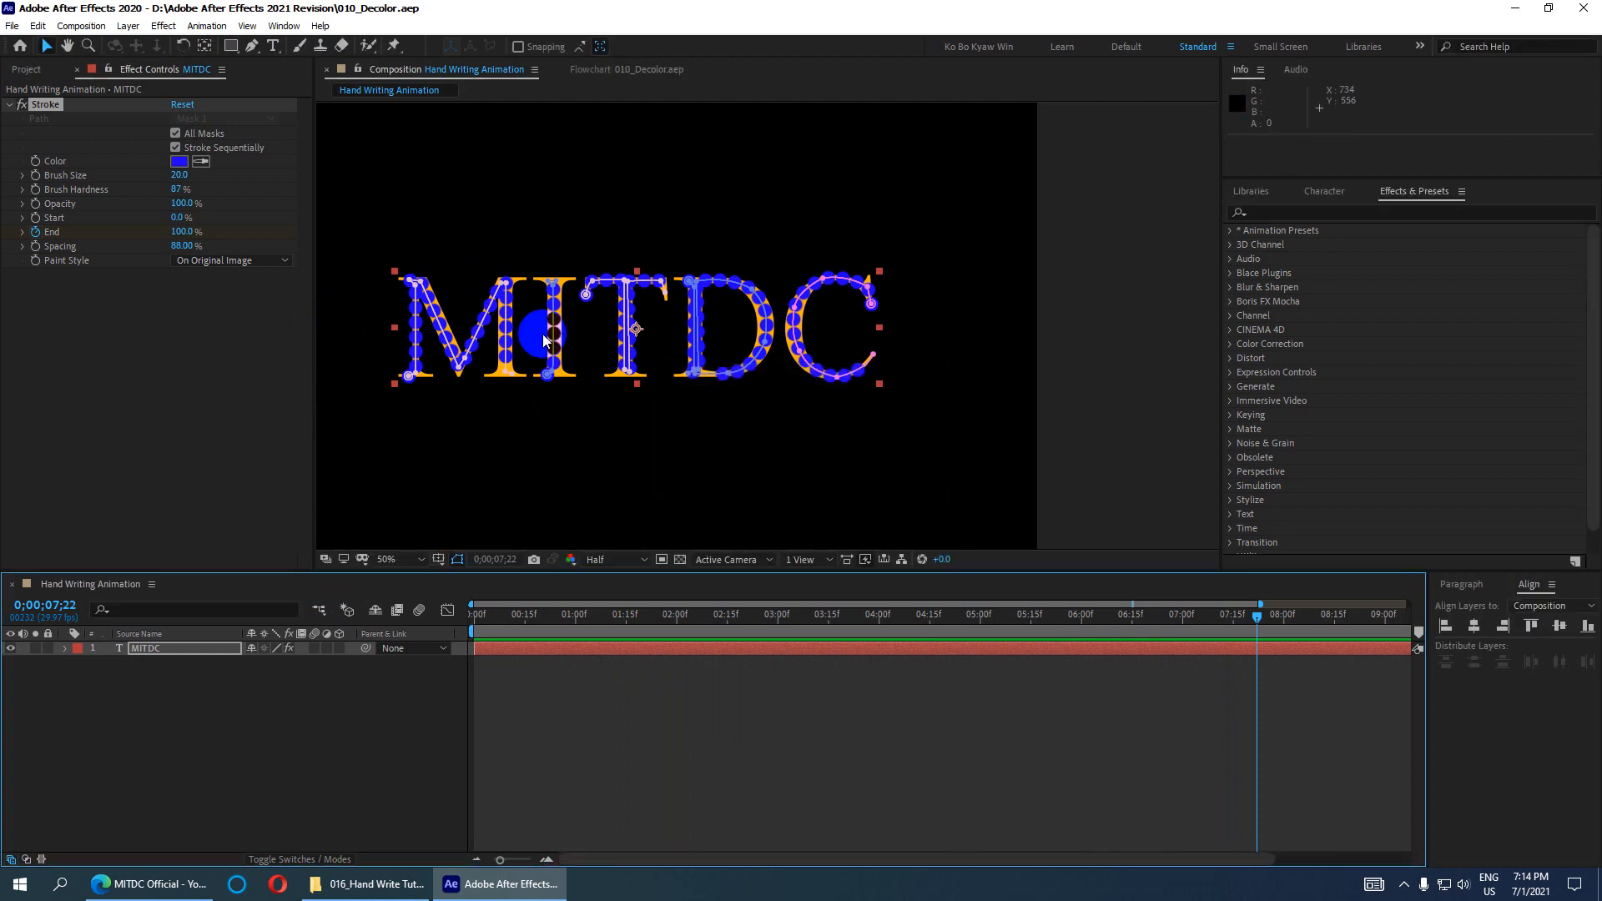
Step: Set the Stroke effect's paint style to Reveal Original Image
scroll(548, 327, up, 2)
drag(547, 328, 636, 356)
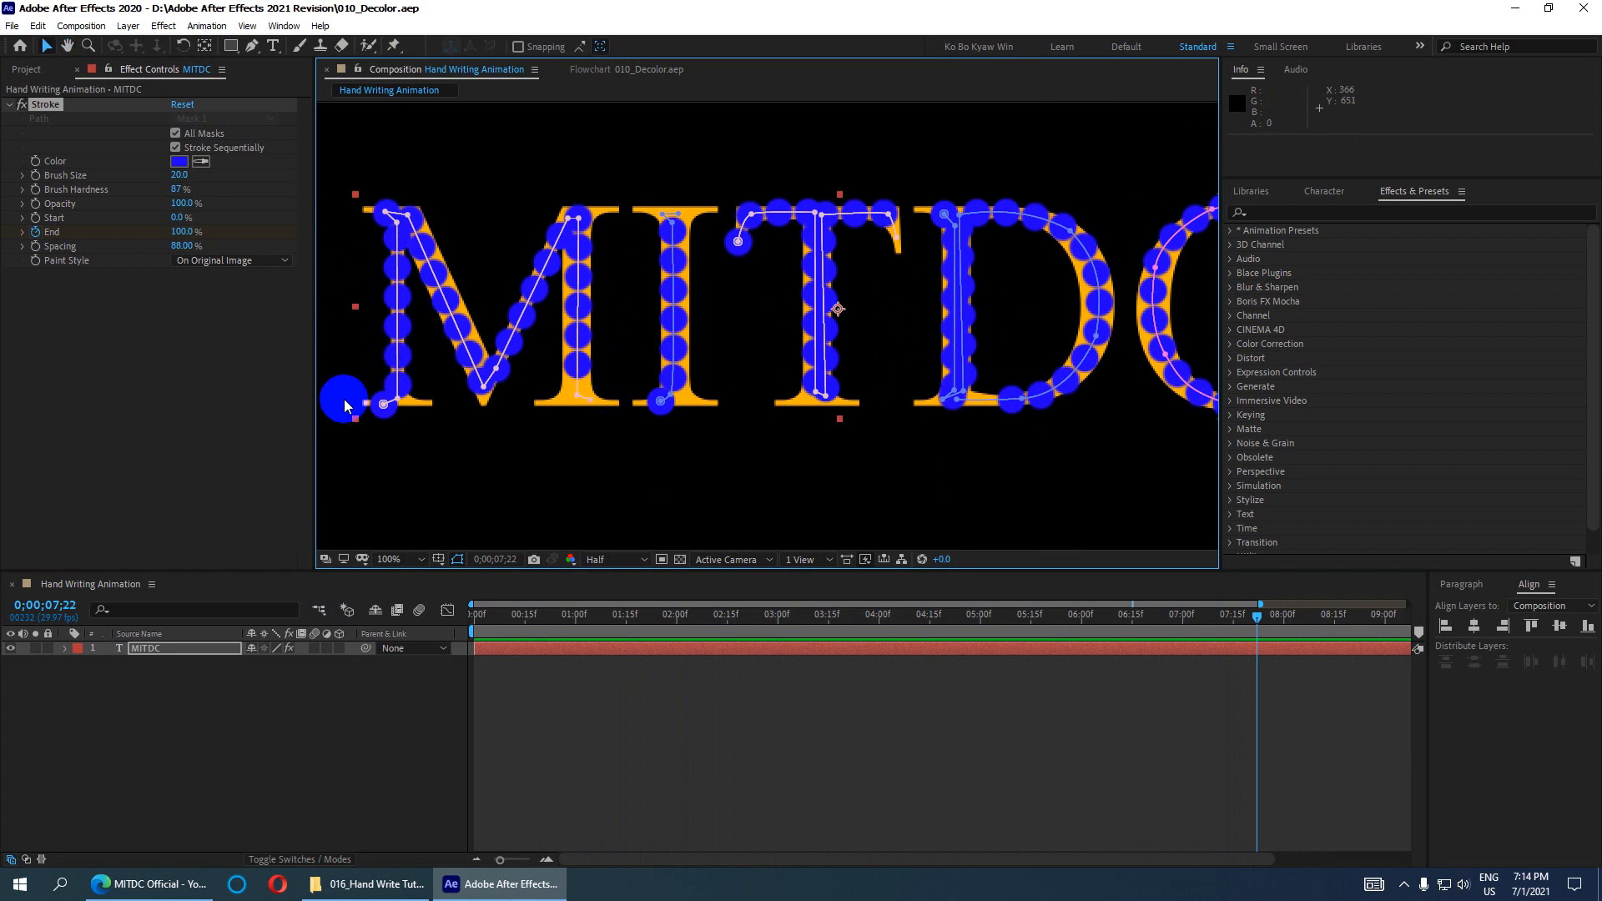
click(209, 261)
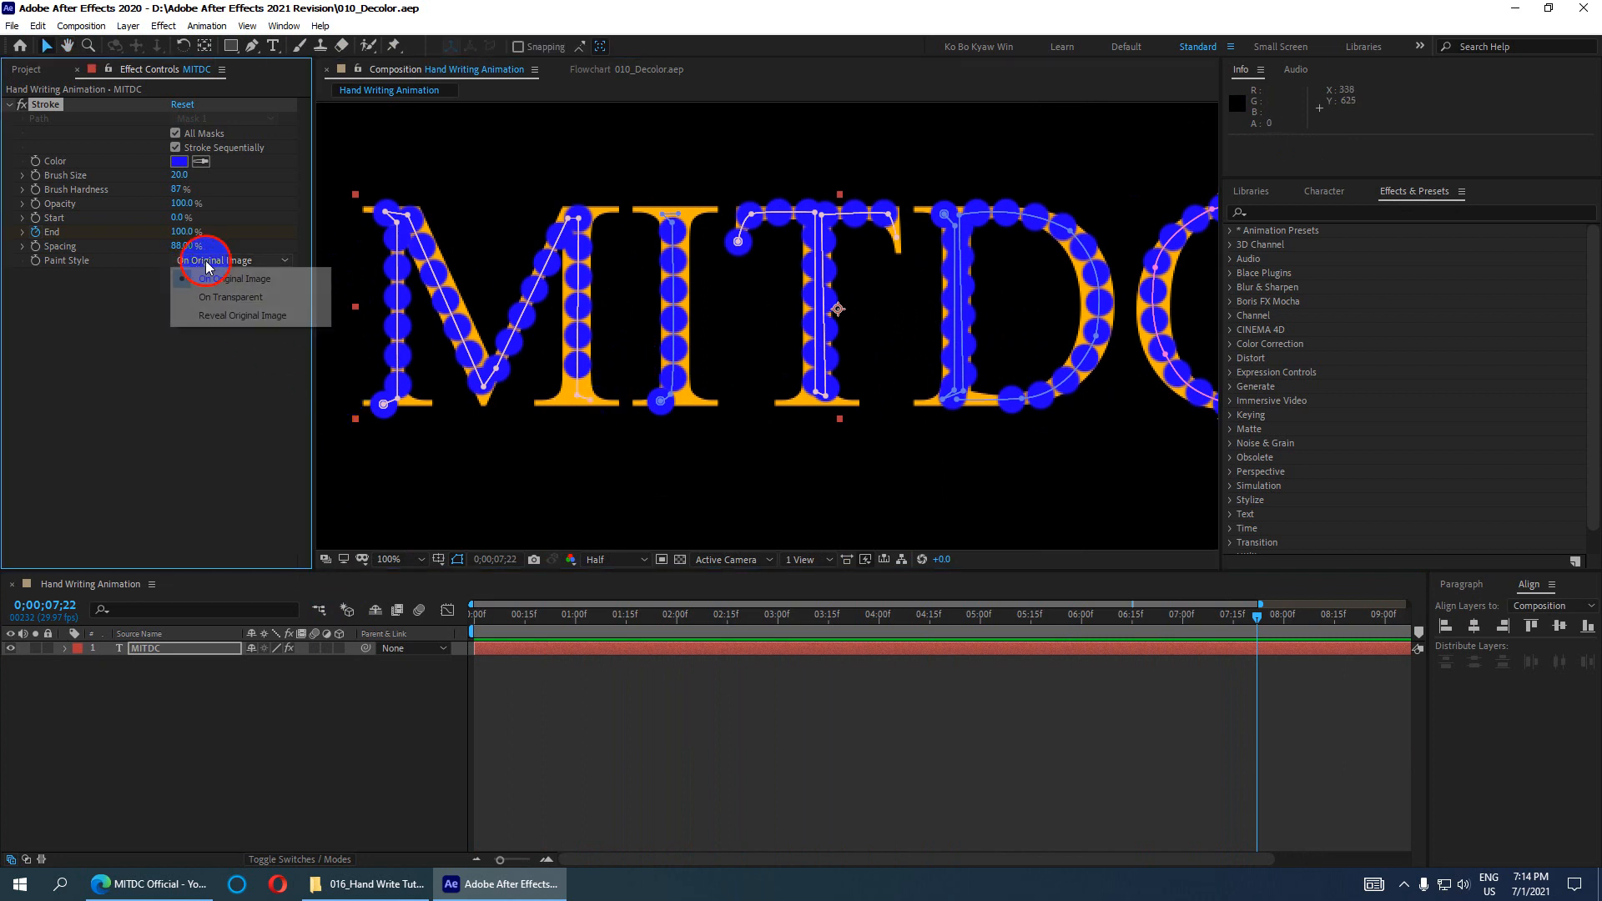
click(215, 318)
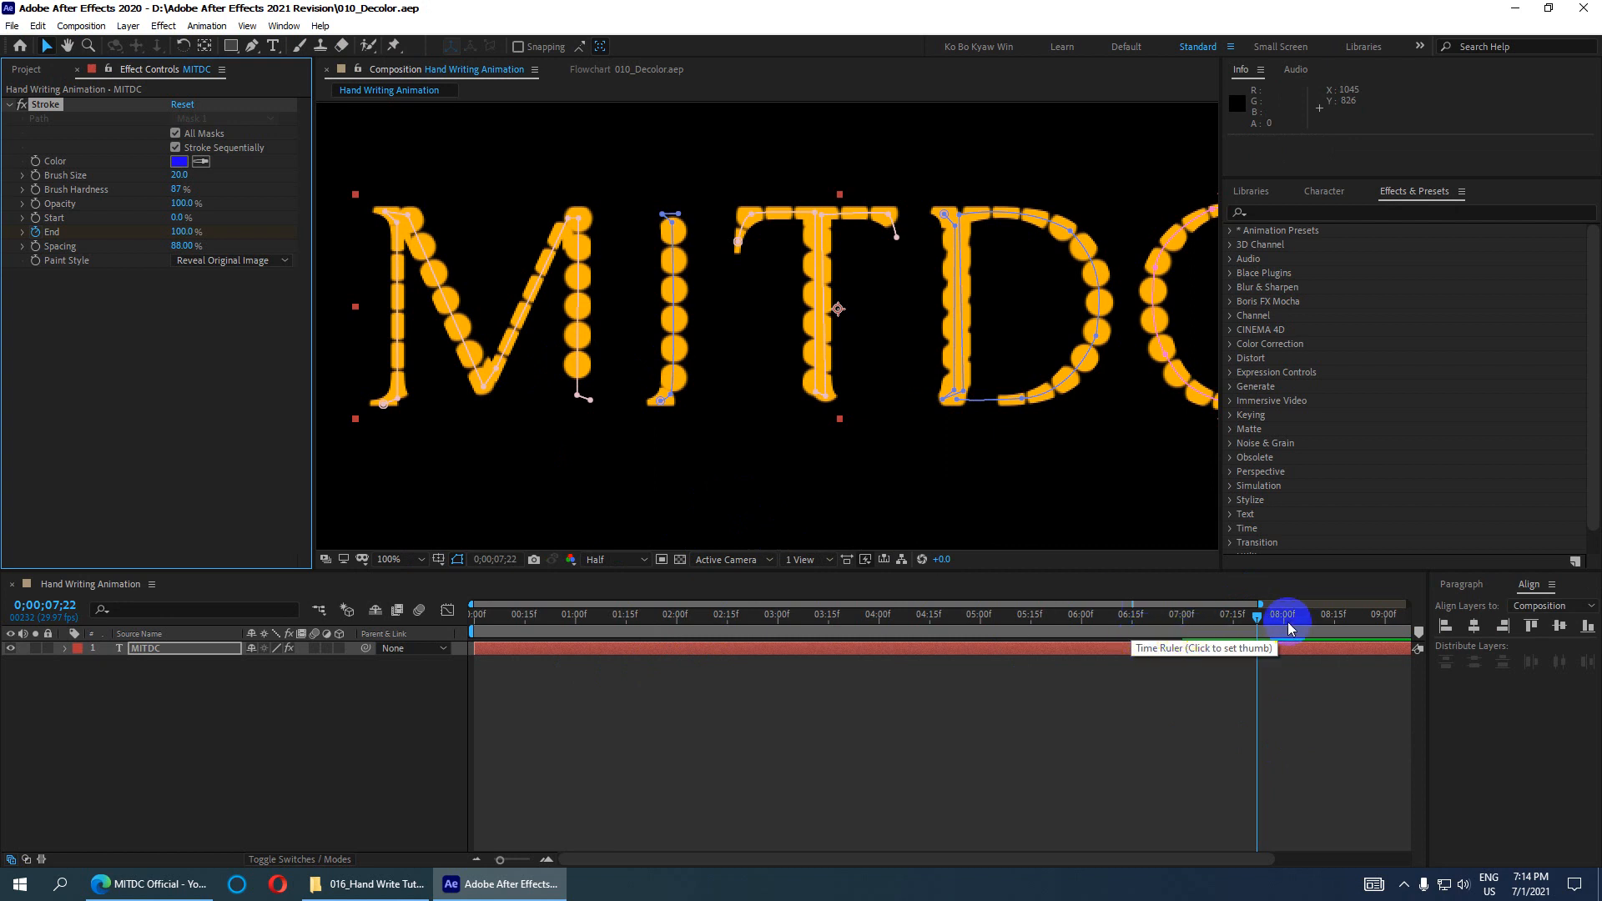
Step: Fit the composition in the viewer and play the reveal animation from the start
drag(1258, 617, 375, 619)
key(space)
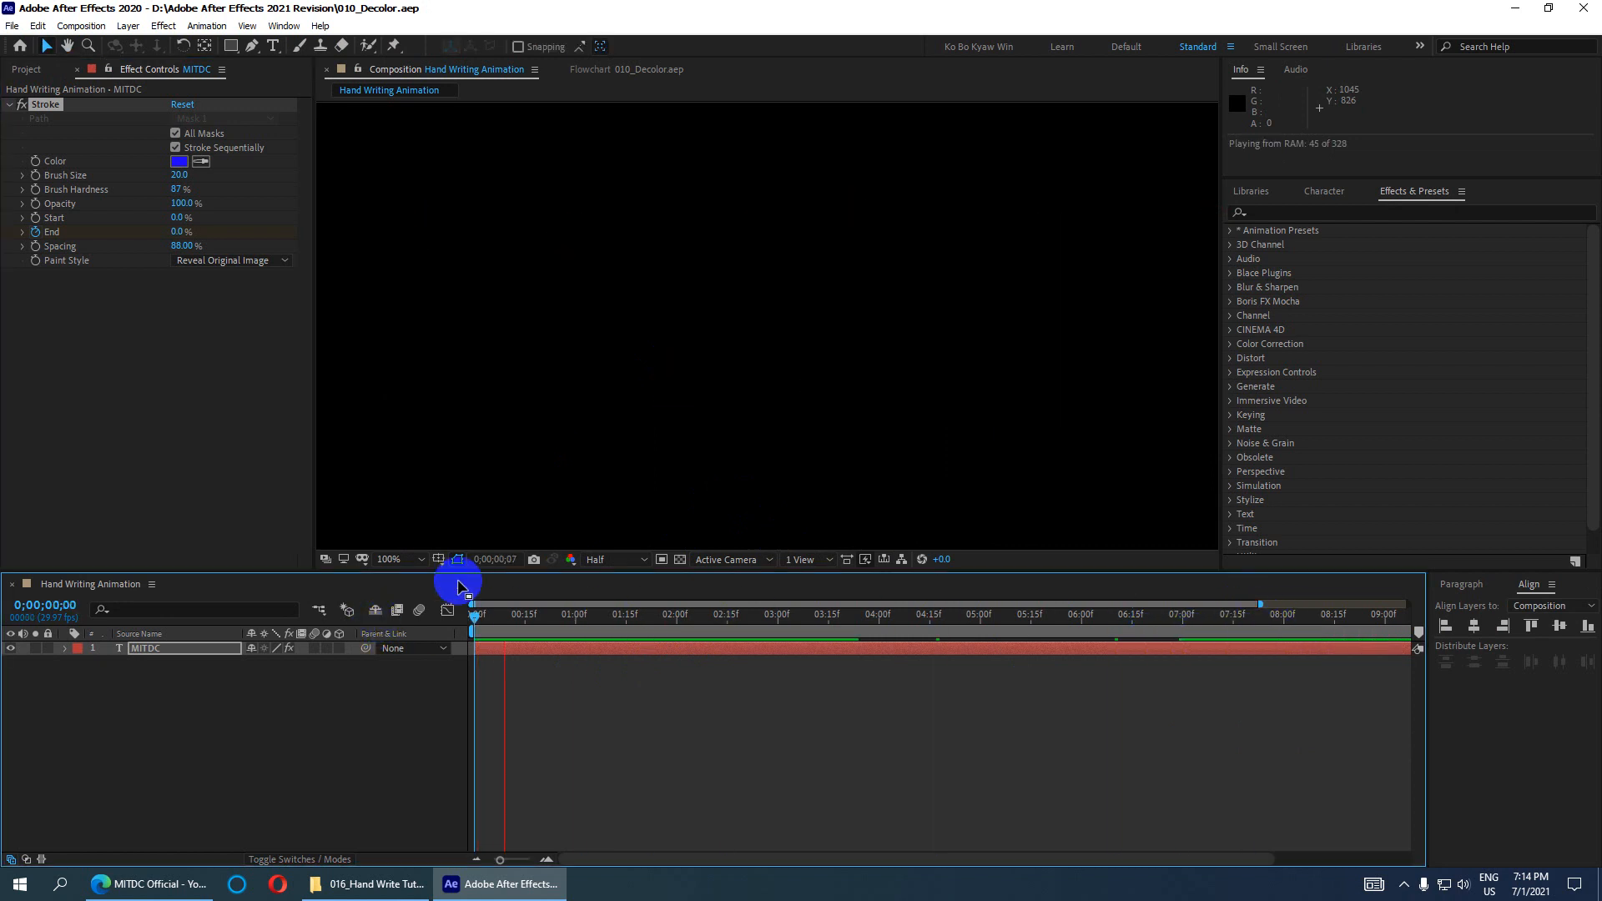
click(413, 558)
click(417, 594)
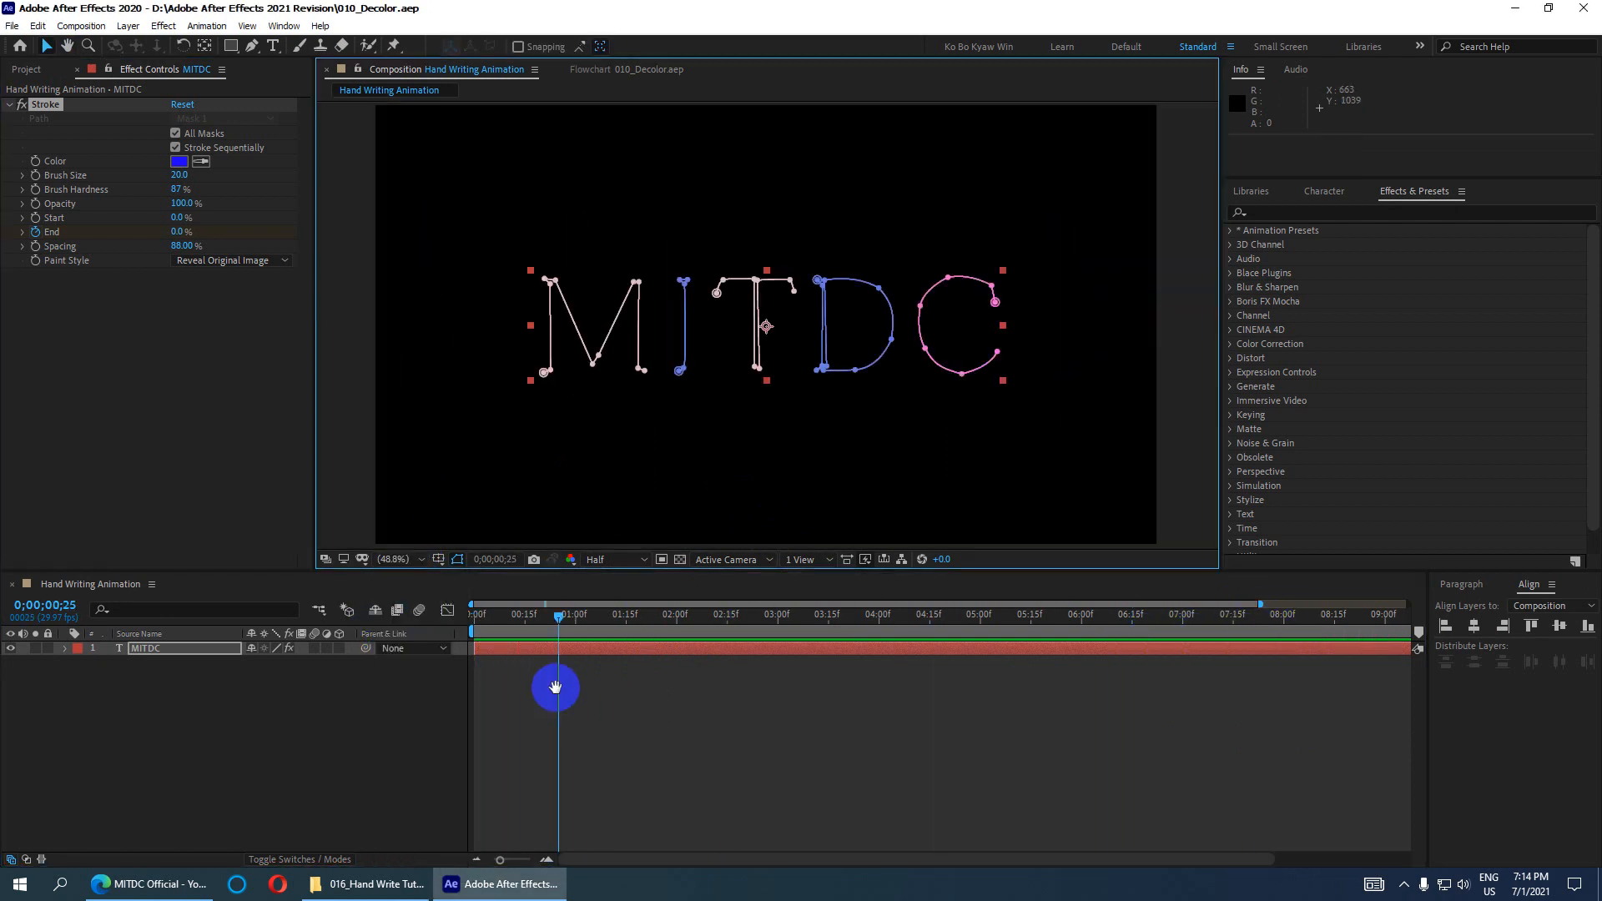
key(space)
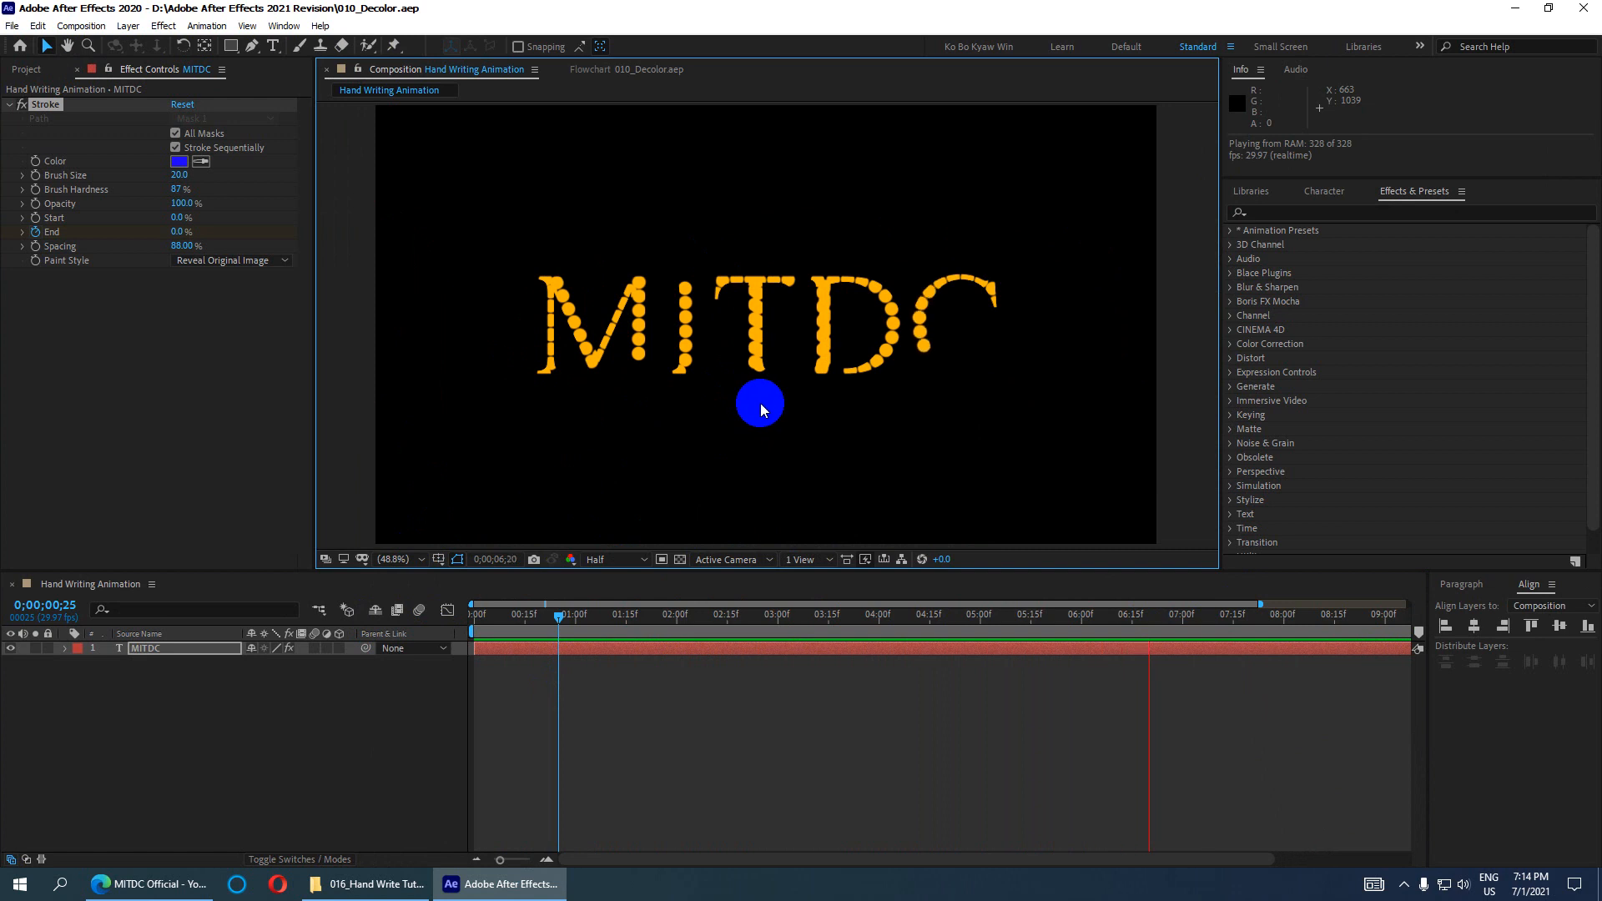
key(space)
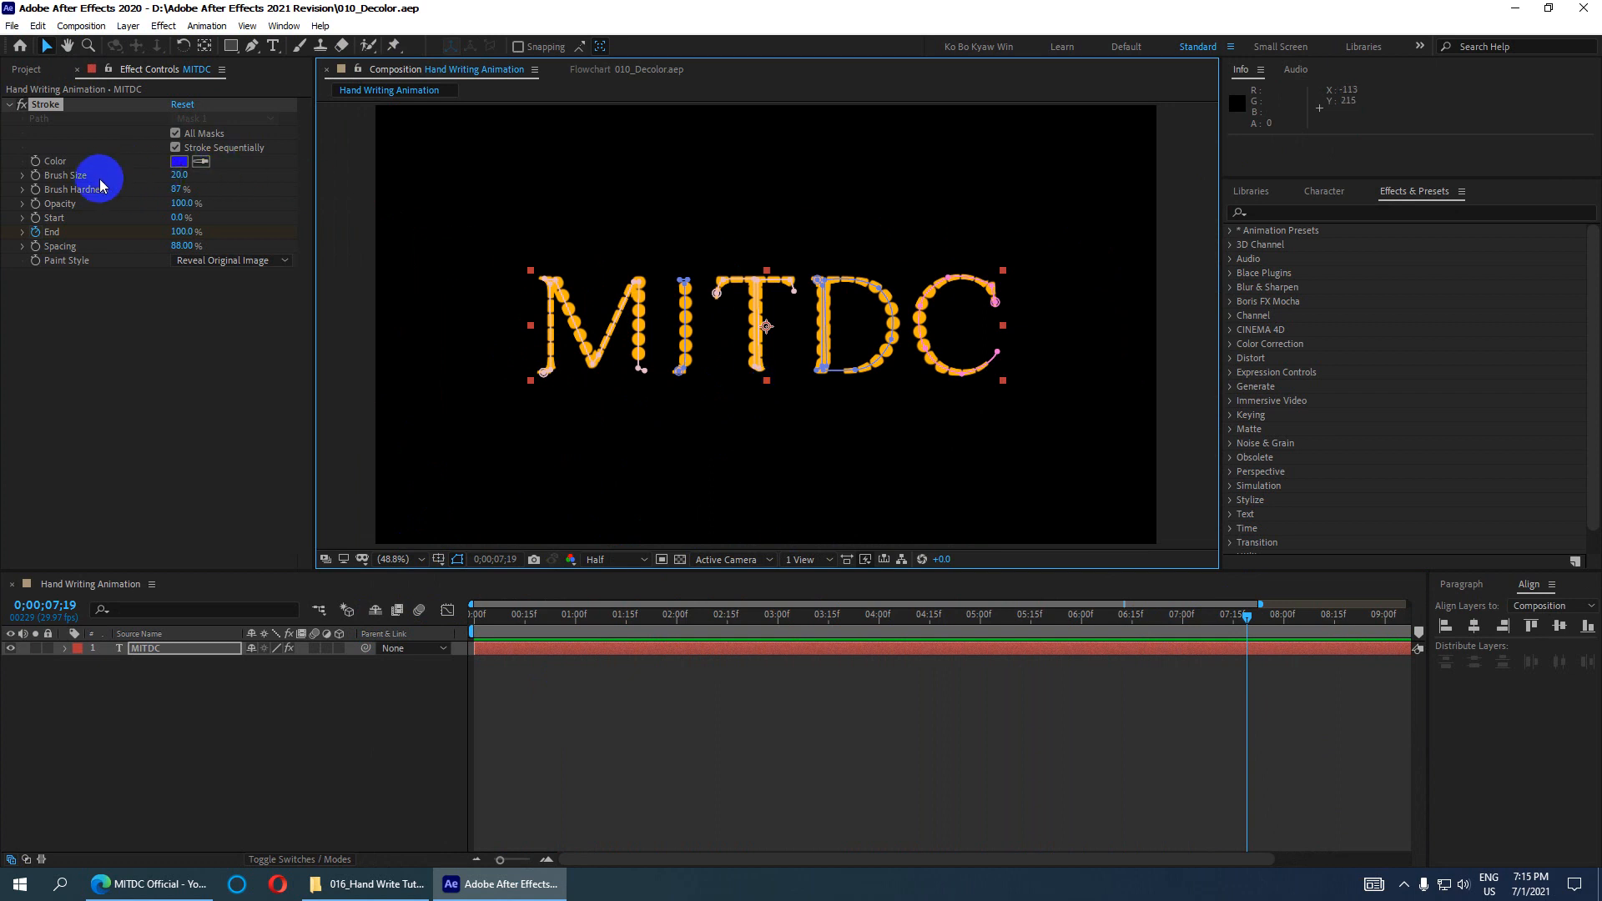
Step: Set the Stroke effect's brush size to 18.9 and save the project
mouse_move(173, 177)
mouse_down()
mouse_move(203, 173)
mouse_move(167, 181)
mouse_up()
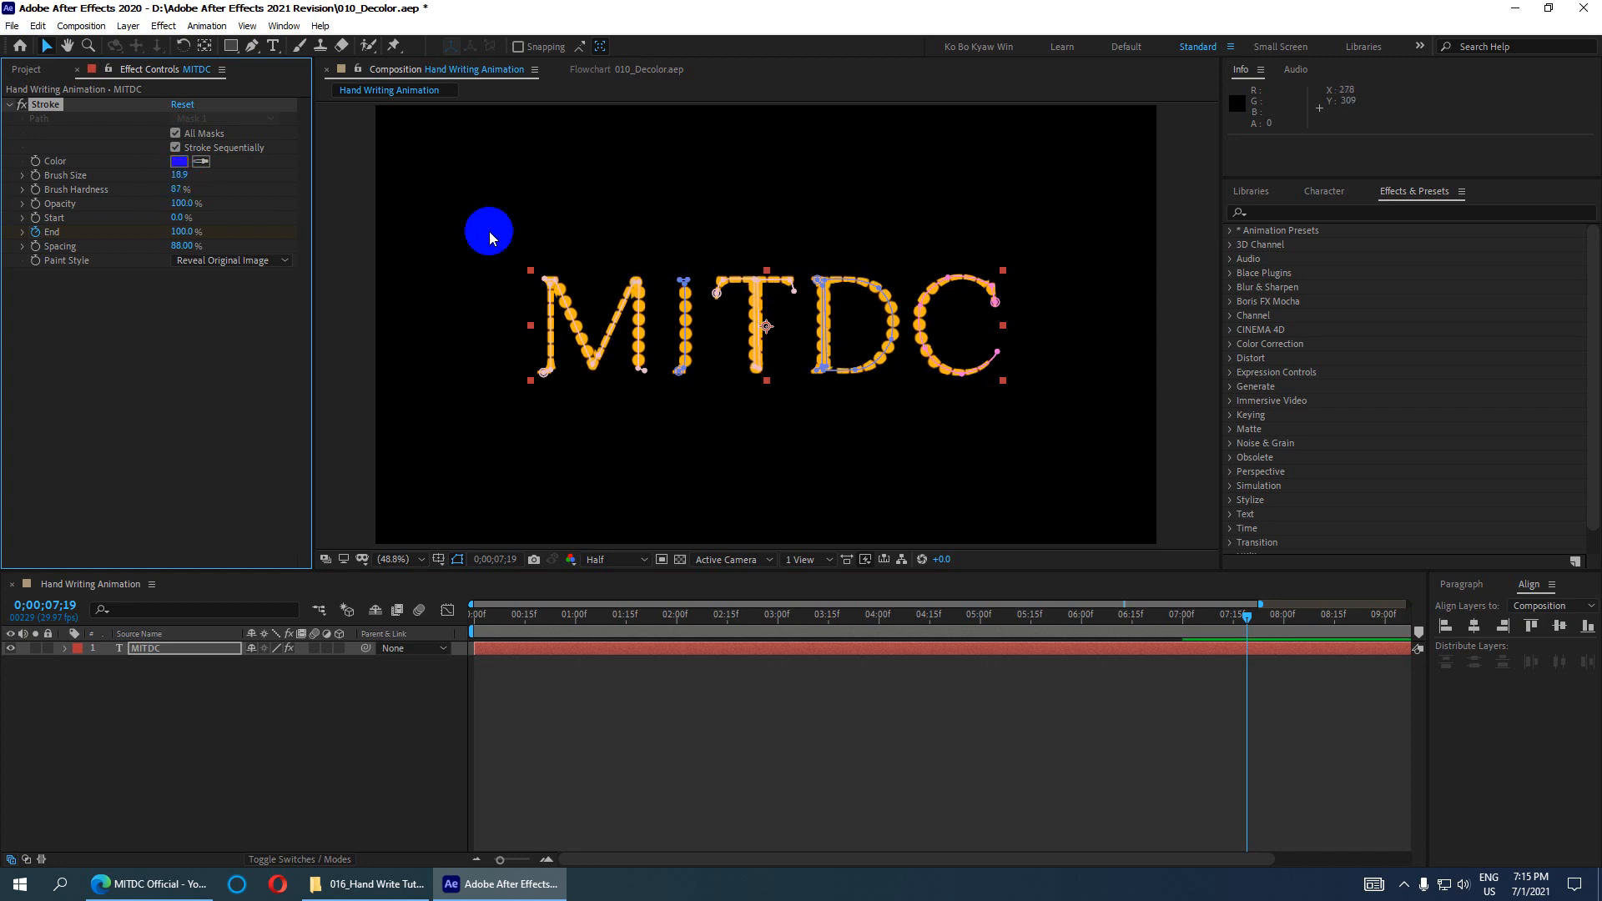
key(ctrl+s)
Step: Move the M mask's end point slightly down at the foot of its right stem and scrub the timeline to check the reveal
scroll(621, 393, up, 4)
scroll(628, 389, down, 1)
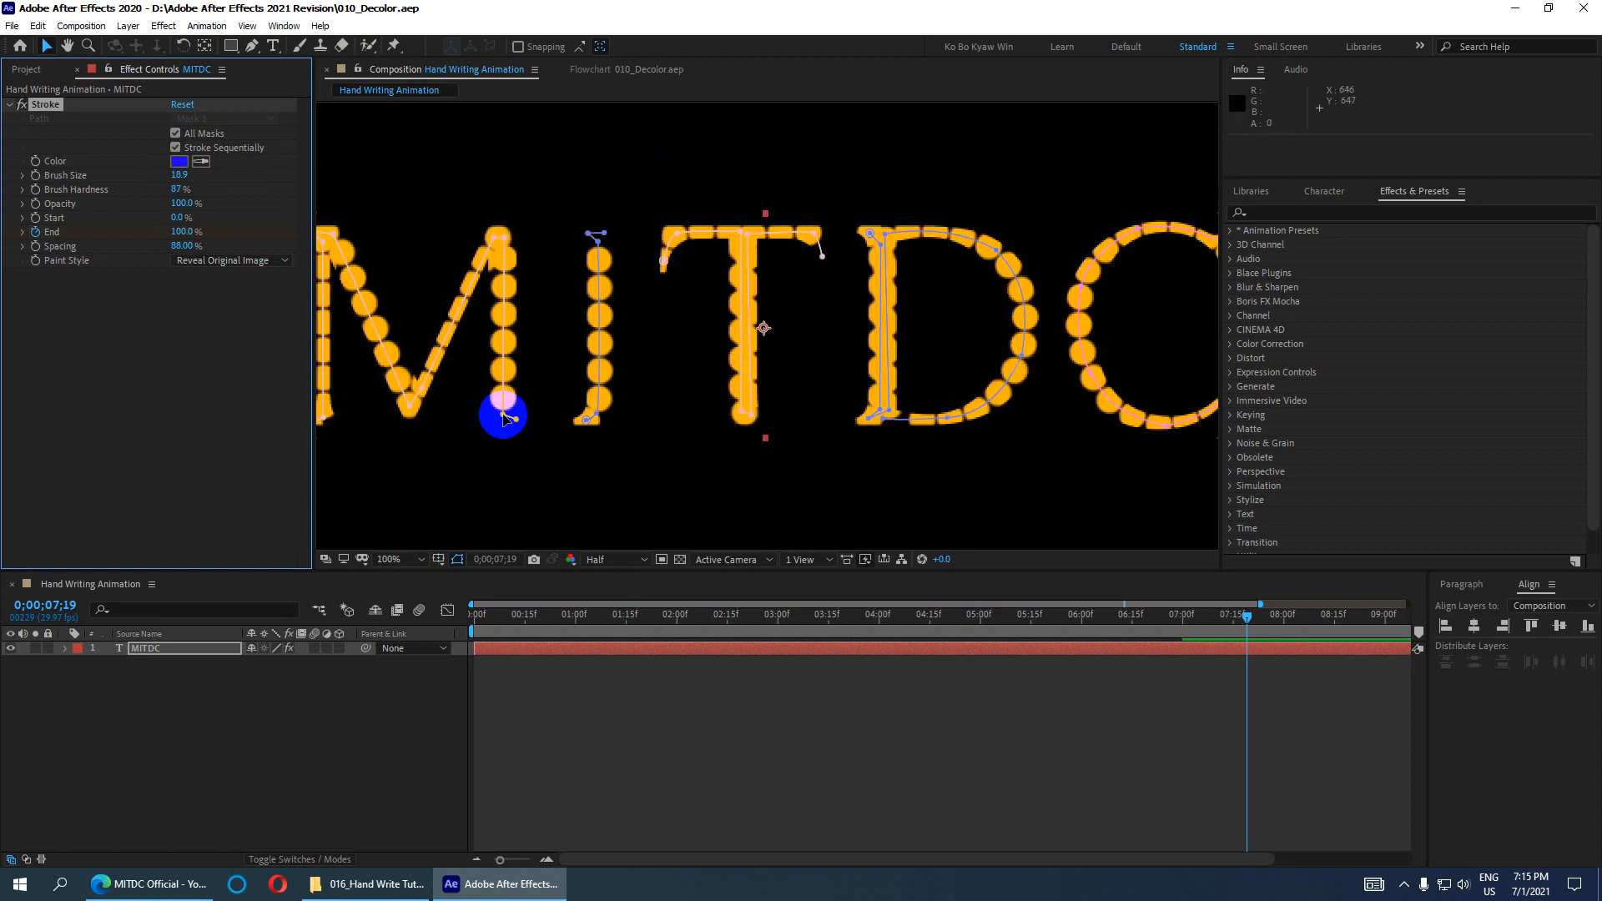
drag(503, 417, 517, 432)
scroll(565, 403, down, 2)
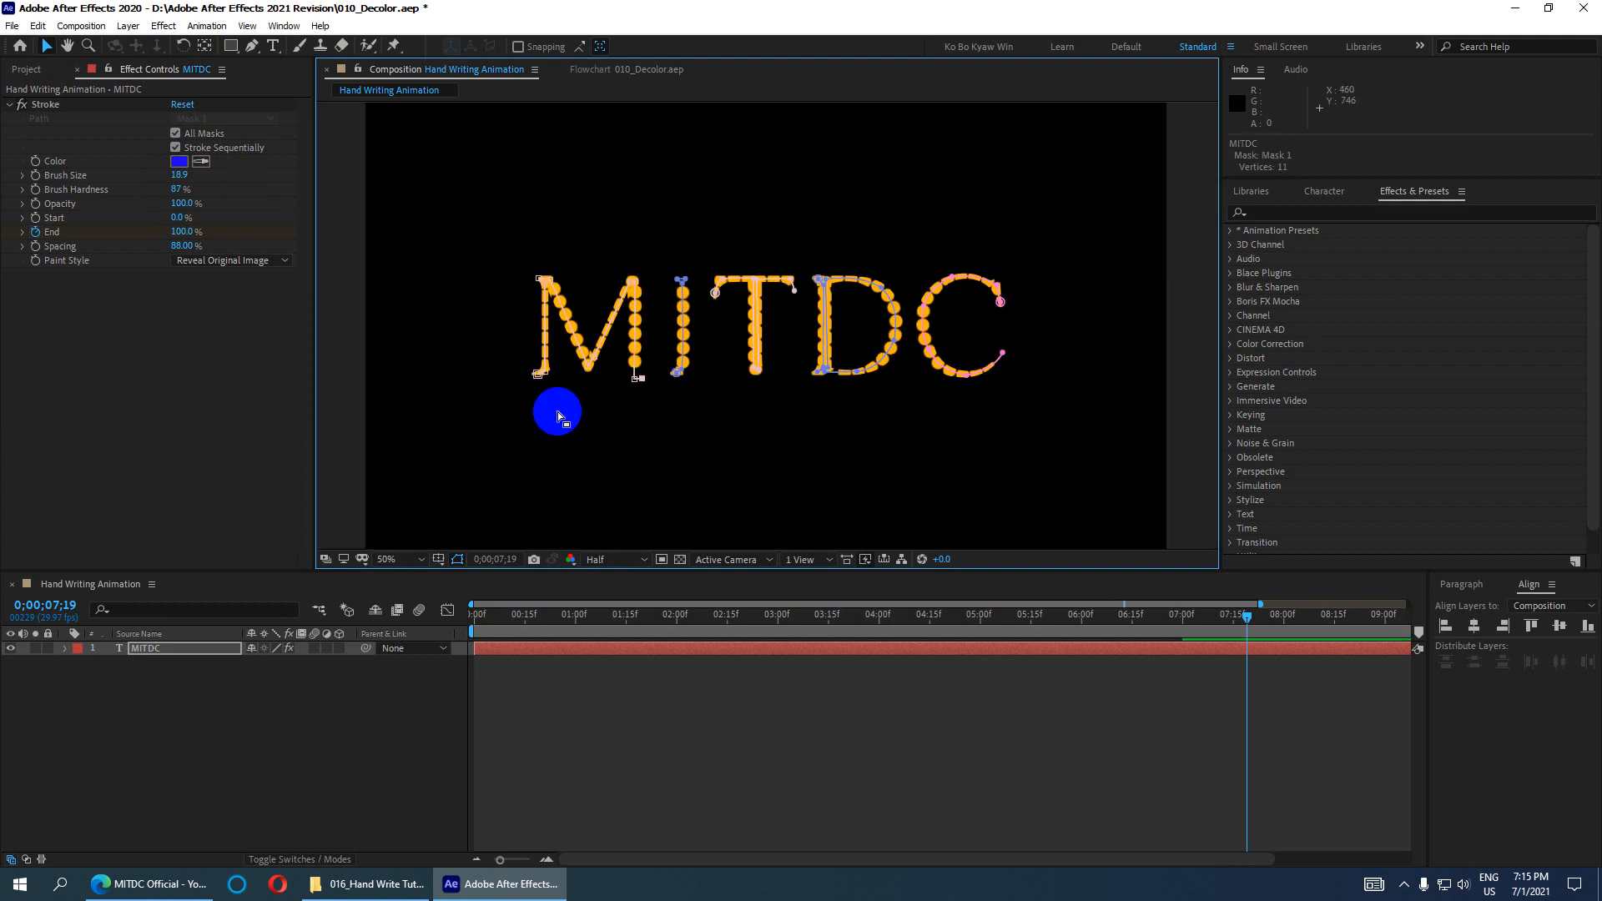
click(519, 616)
mouse_move(519, 620)
mouse_down()
mouse_move(922, 649)
mouse_move(1216, 636)
mouse_move(759, 636)
mouse_move(483, 609)
mouse_move(1253, 639)
mouse_up()
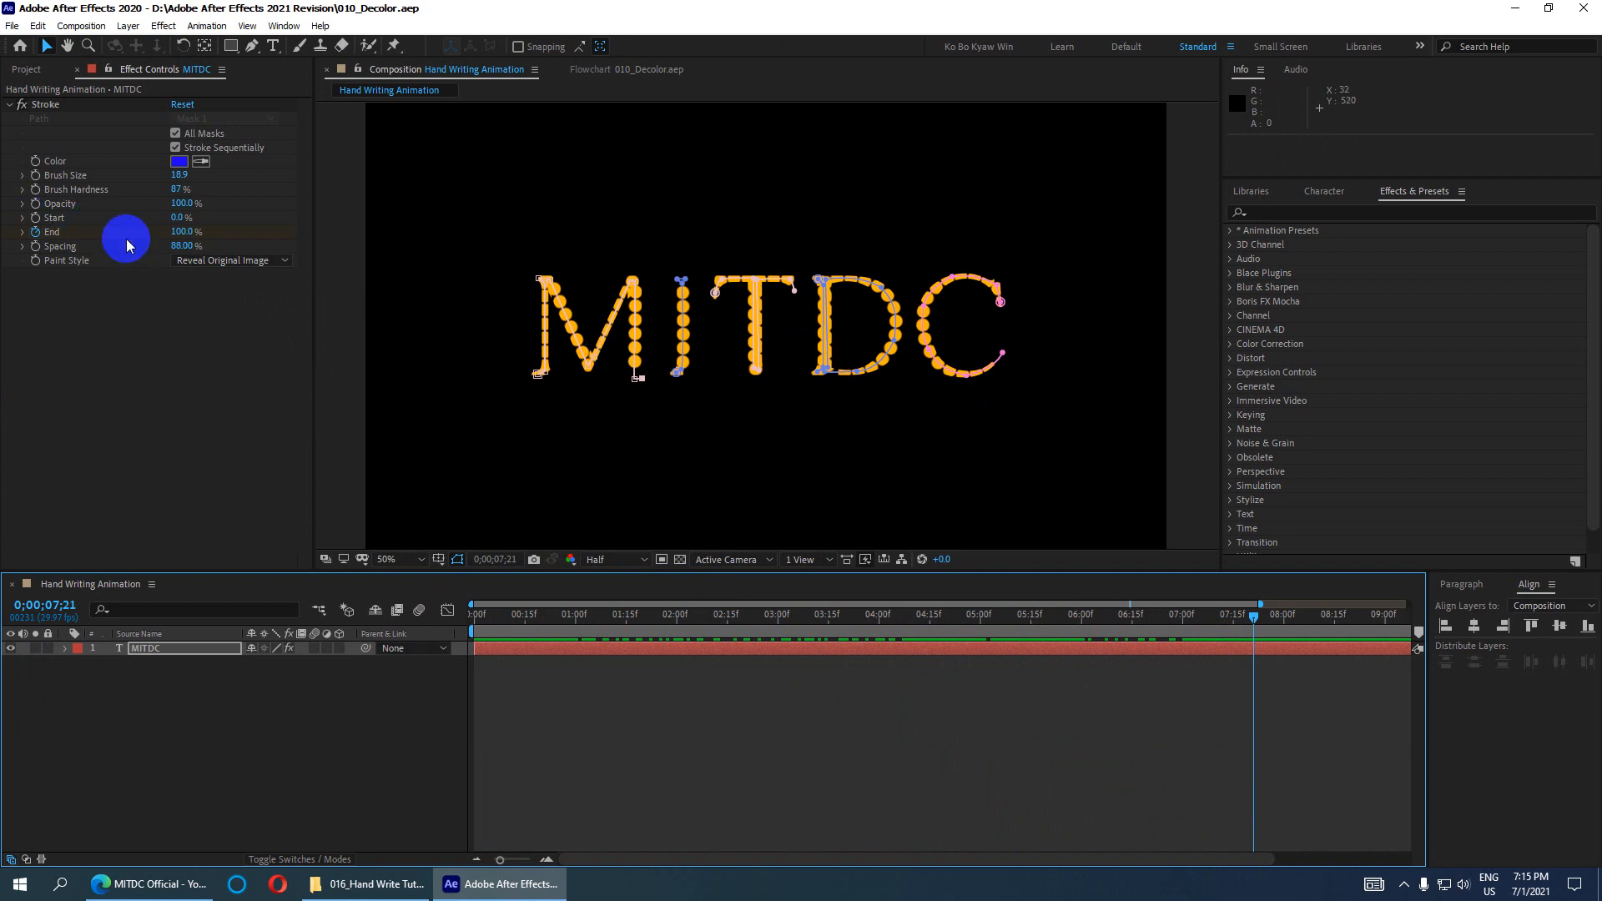
Step: Set the Stroke effect's spacing to 0% and its brush size to 60.5, deselect the layer and save the project
drag(176, 253, 25, 236)
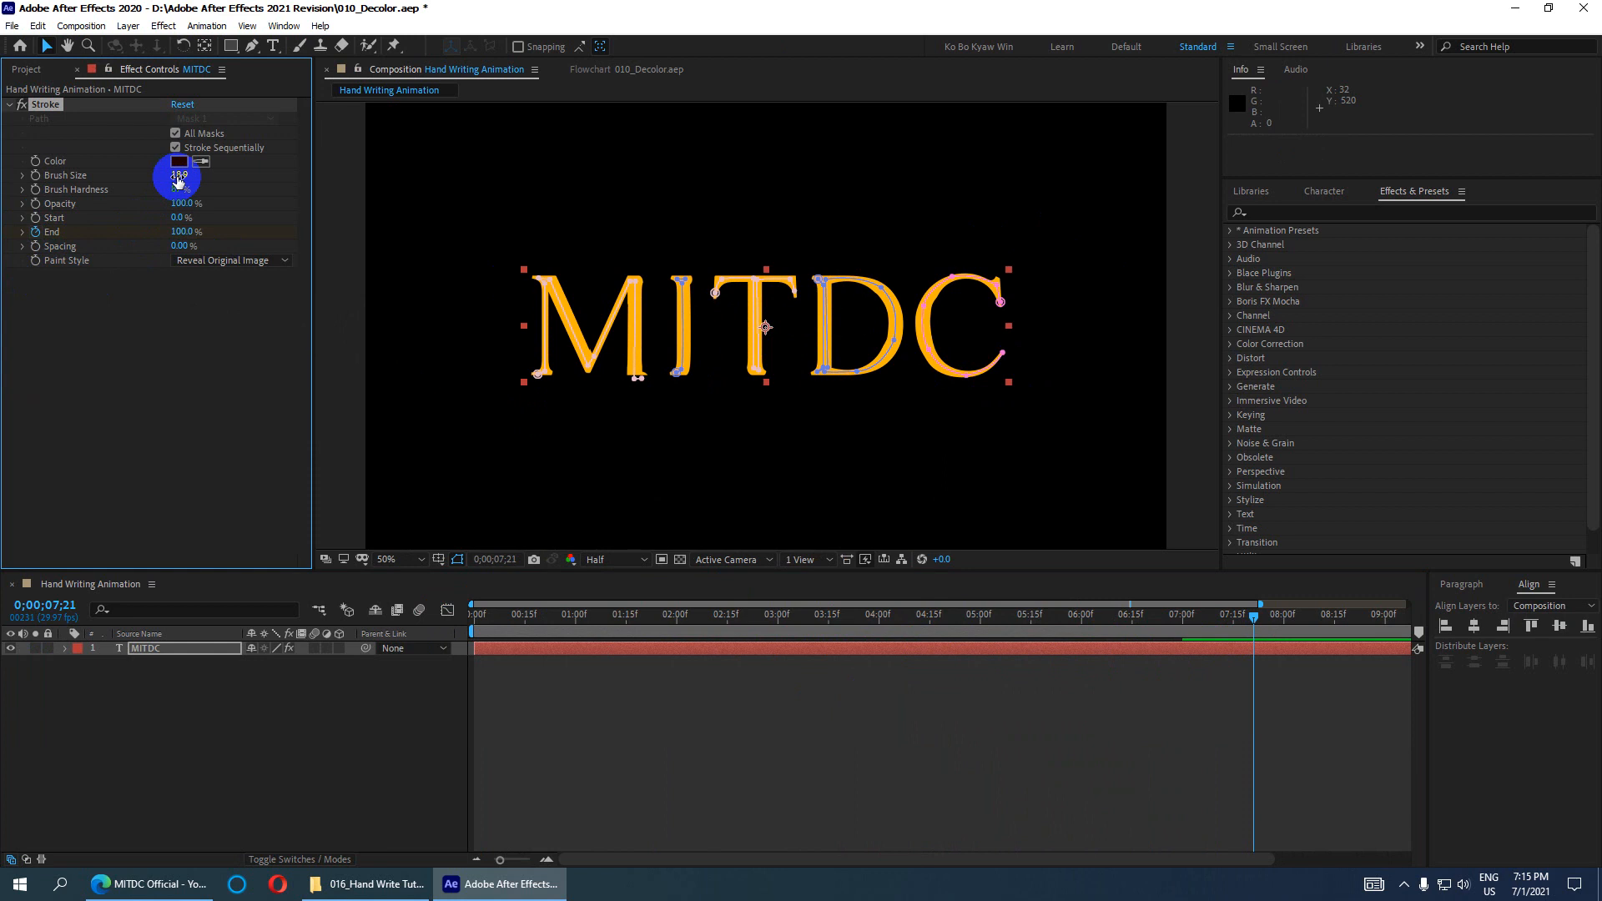
drag(179, 178, 501, 186)
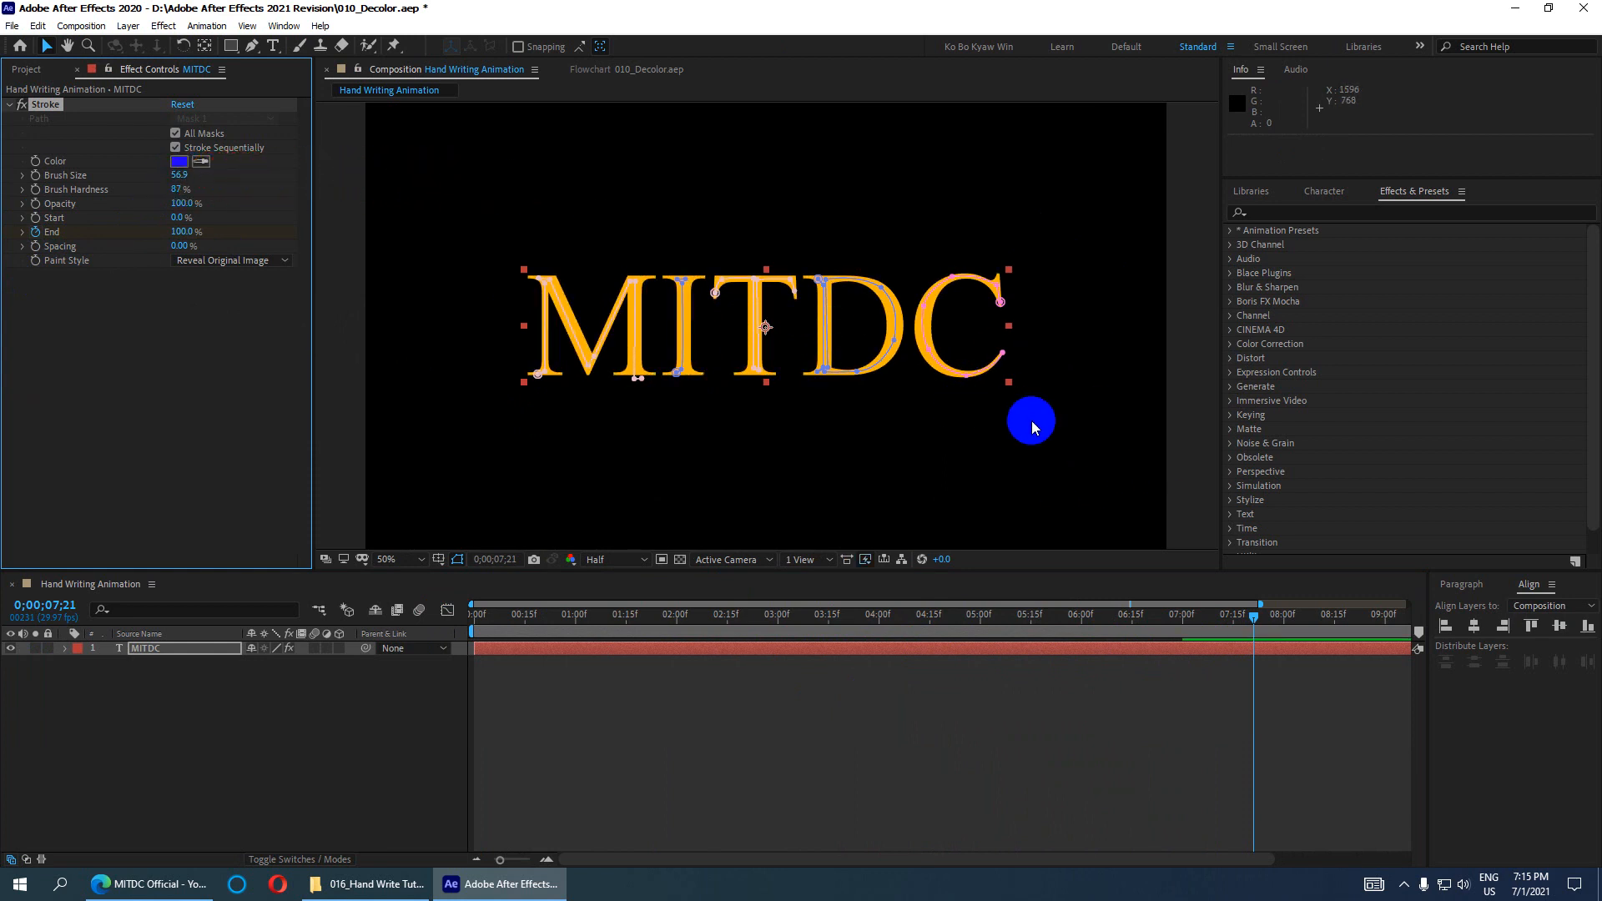
mouse_move(179, 175)
mouse_down()
mouse_move(279, 179)
mouse_move(208, 165)
mouse_up()
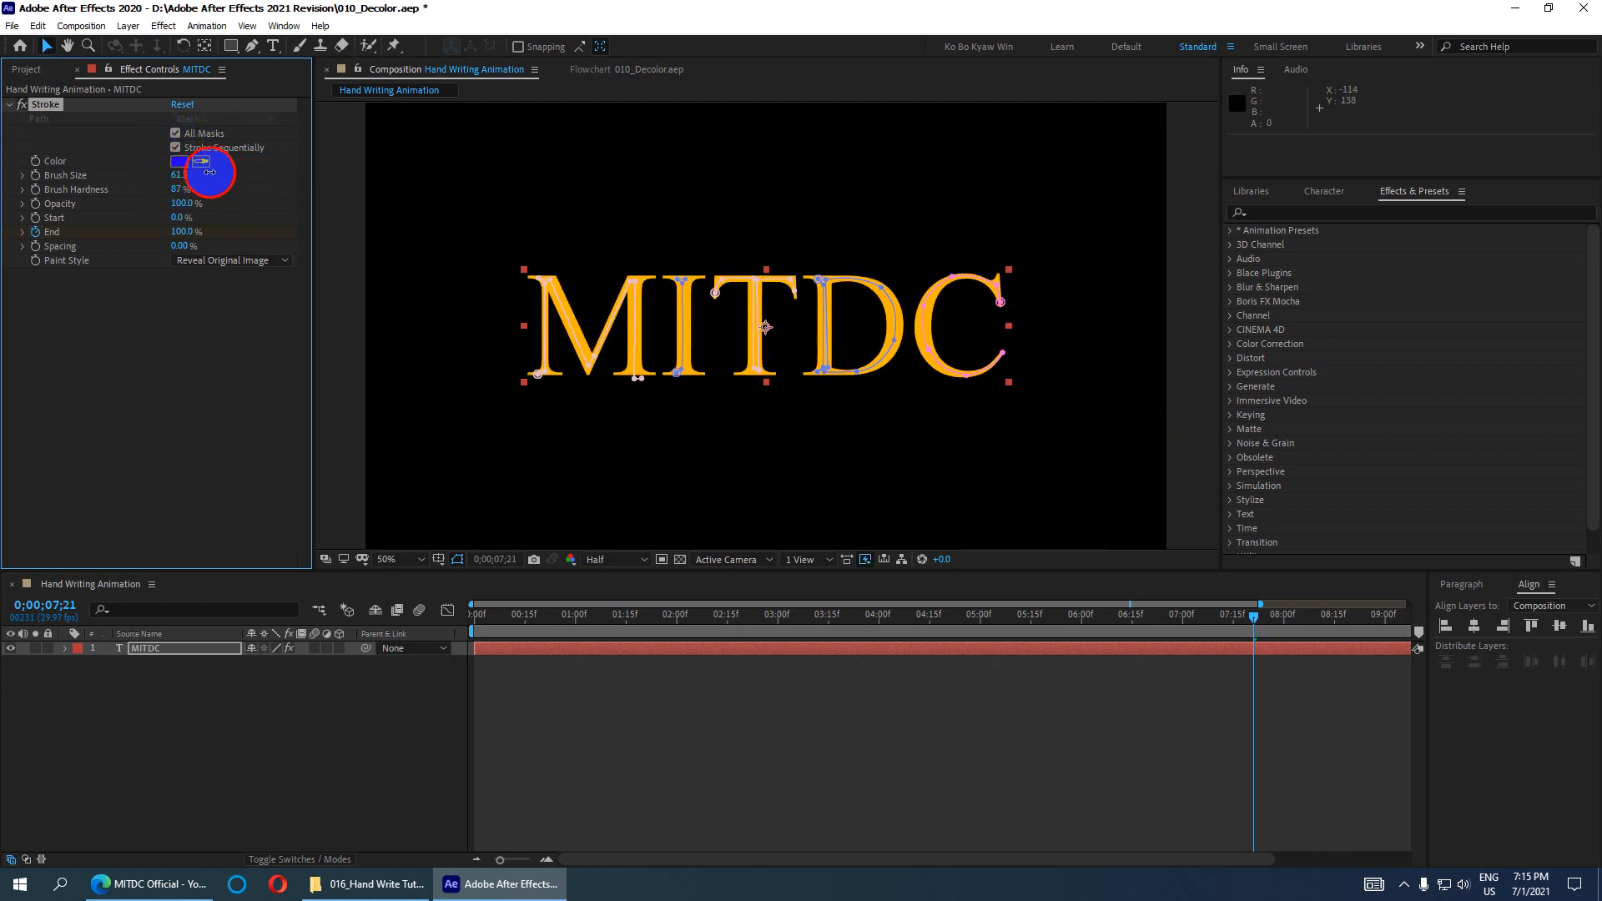
click(493, 289)
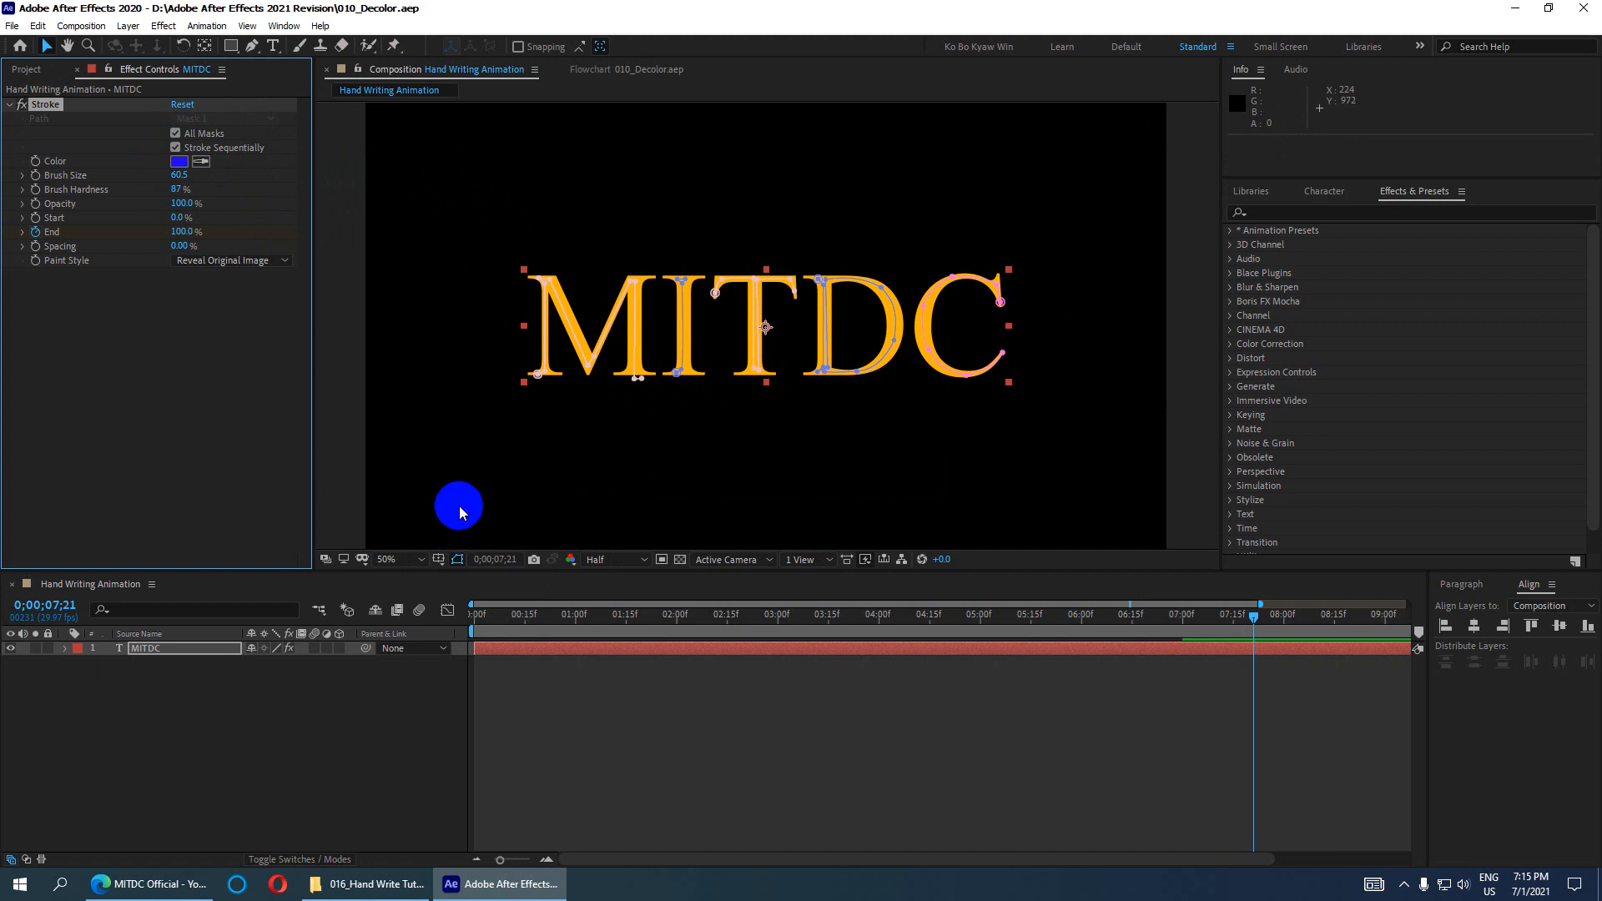
key(ctrl+s)
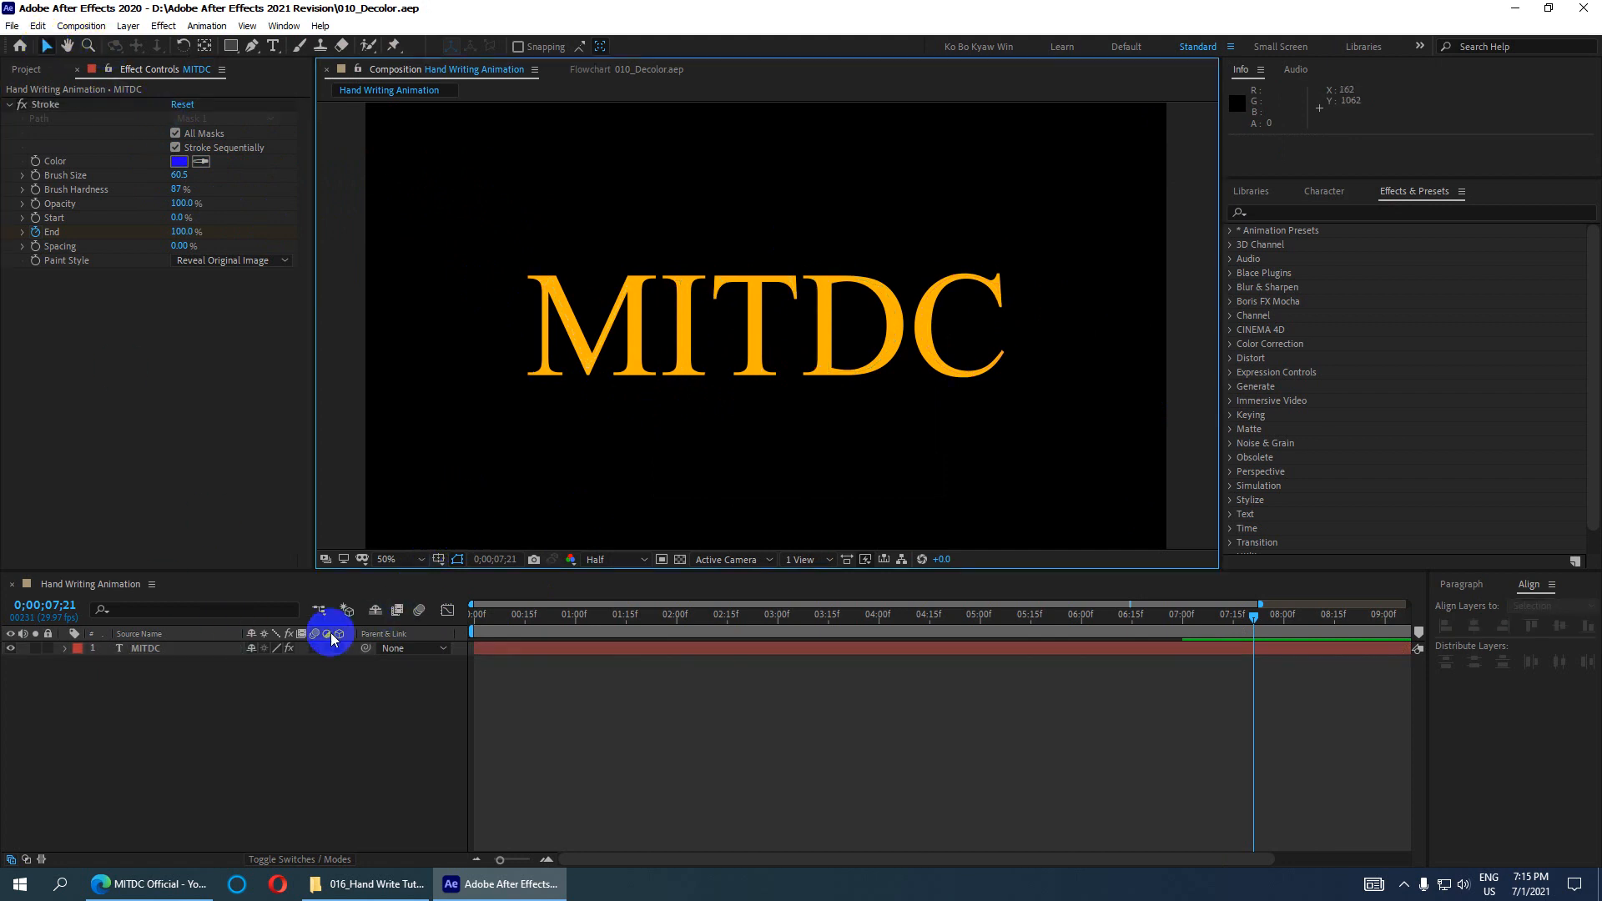
Step: Play the finished handwriting reveal from the start and return to 0;00;00;00
drag(553, 623, 379, 584)
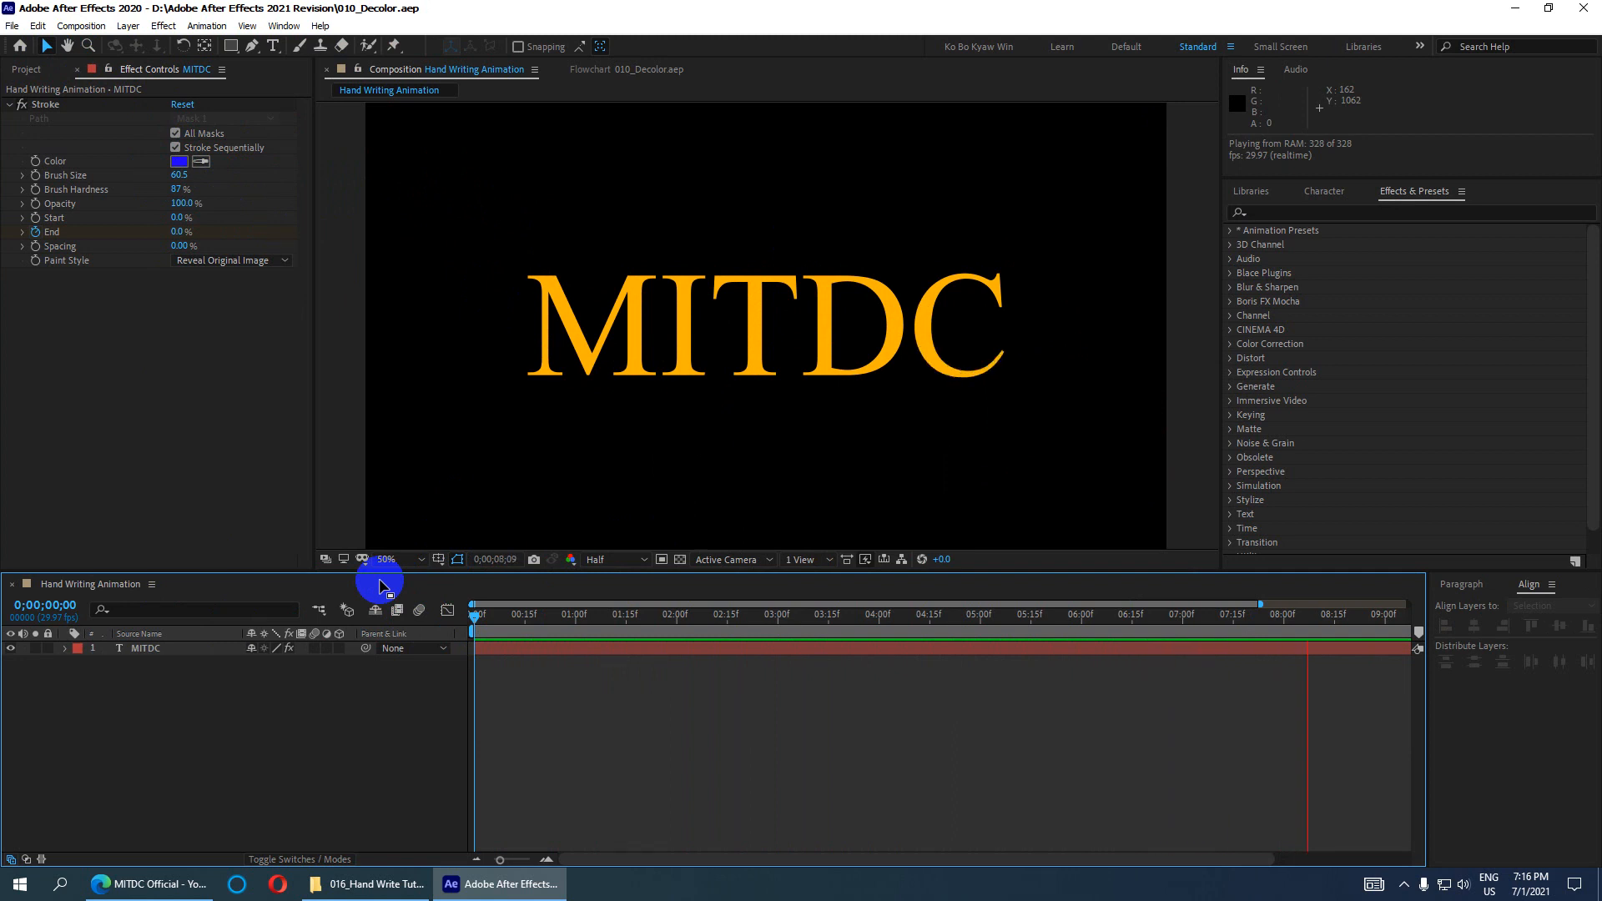
key(space)
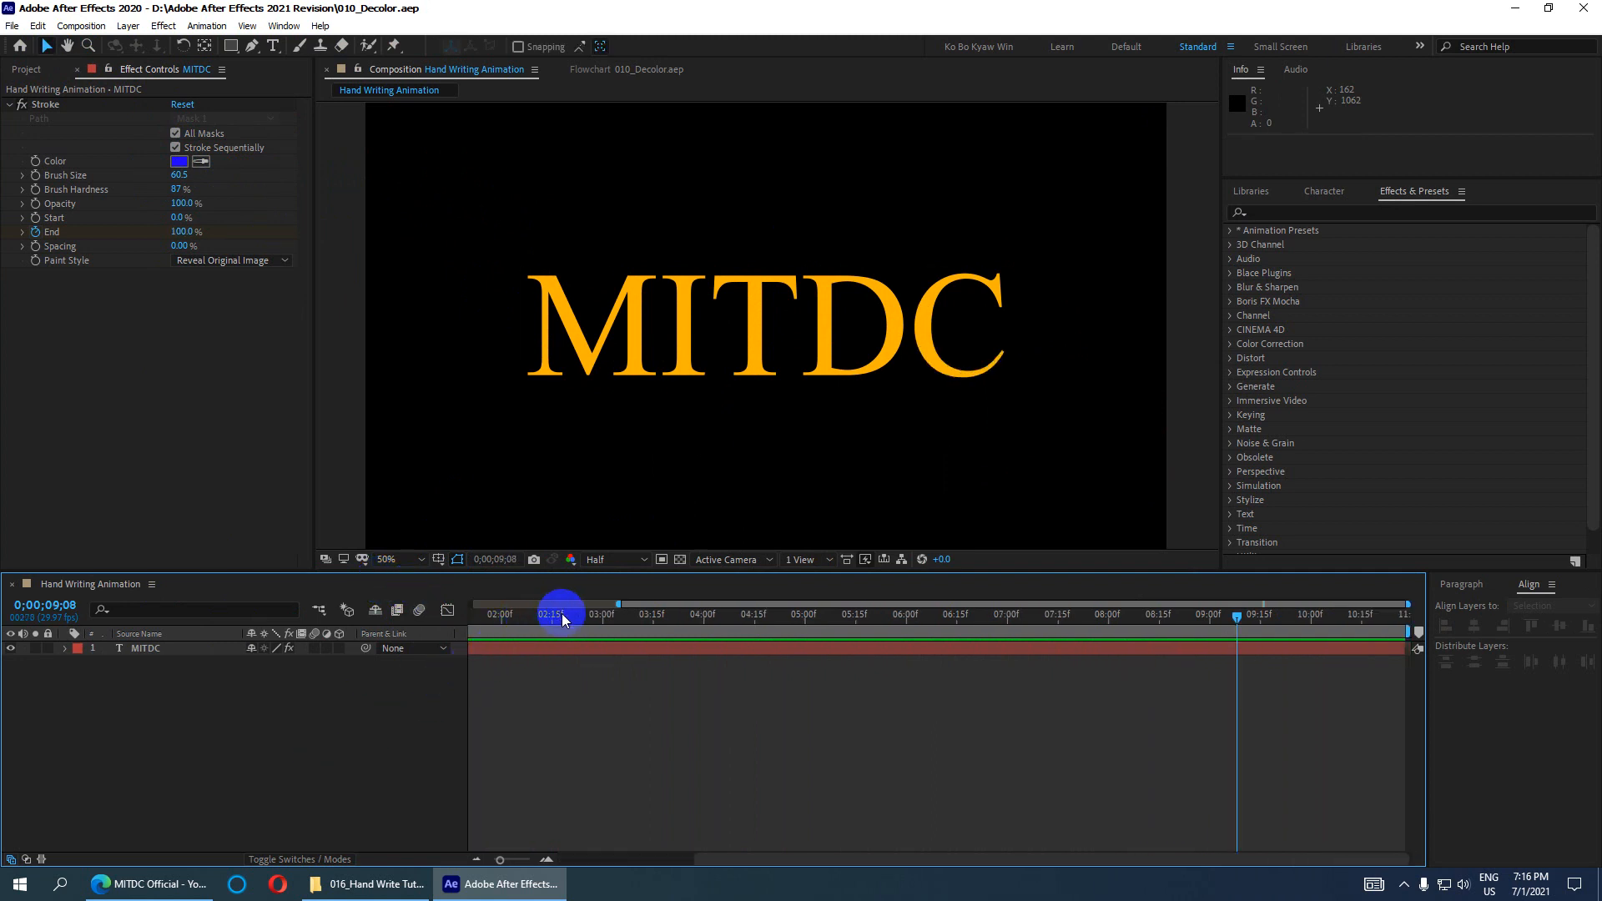
drag(562, 614, 422, 612)
Step: Close the Align and Paragraph panels and scrub the timeline to 0;00;08;28
right_click(1545, 584)
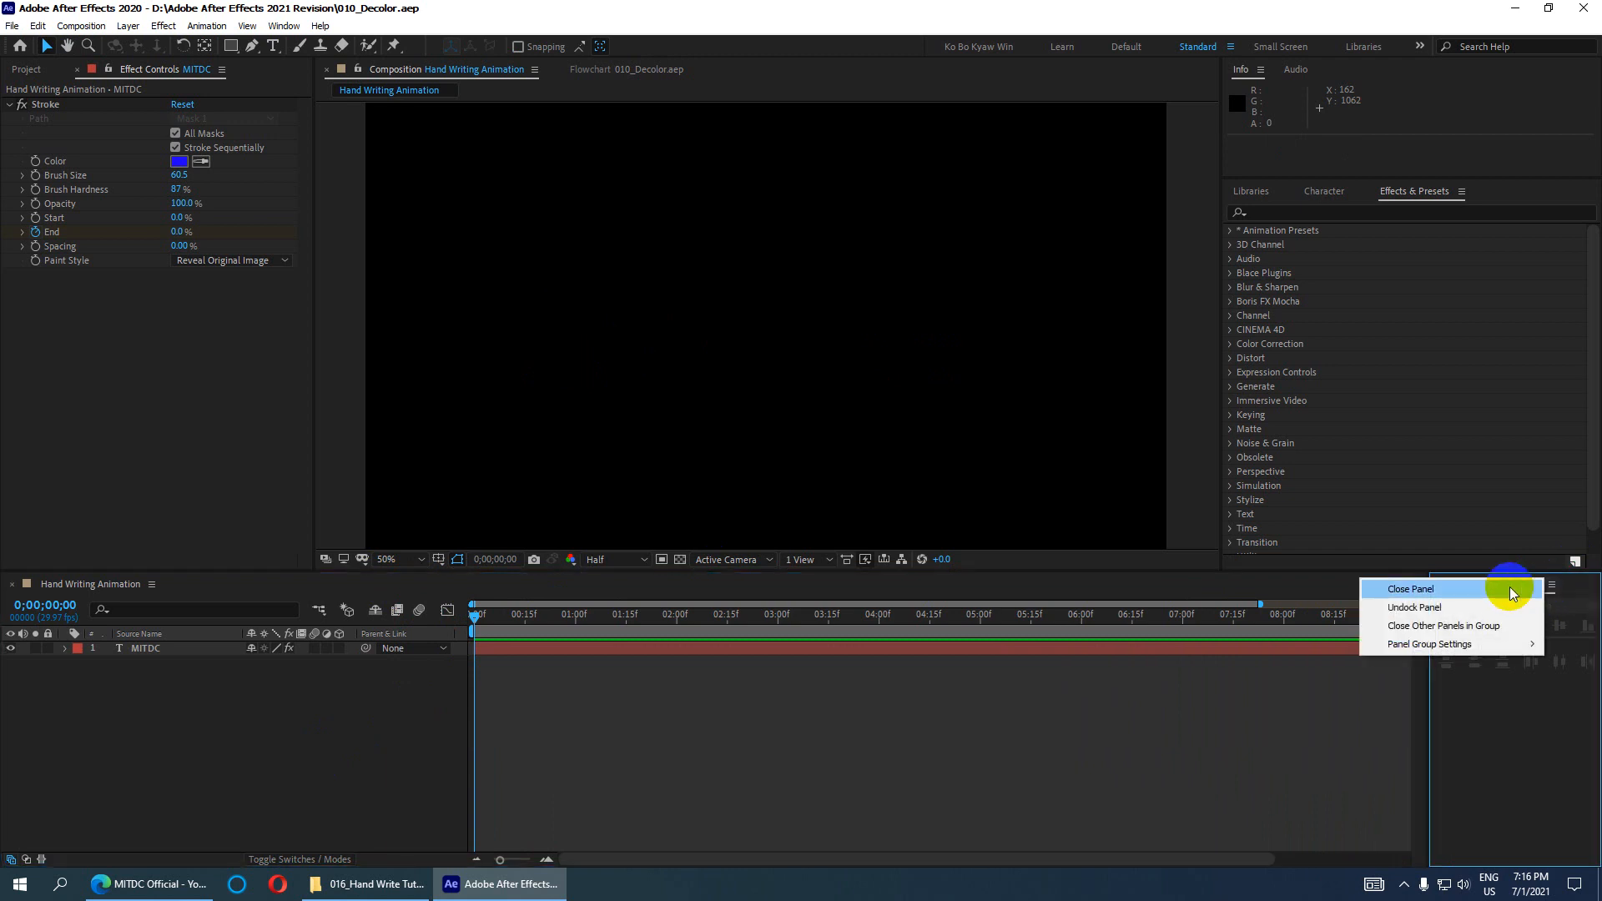
click(1341, 576)
click(1493, 587)
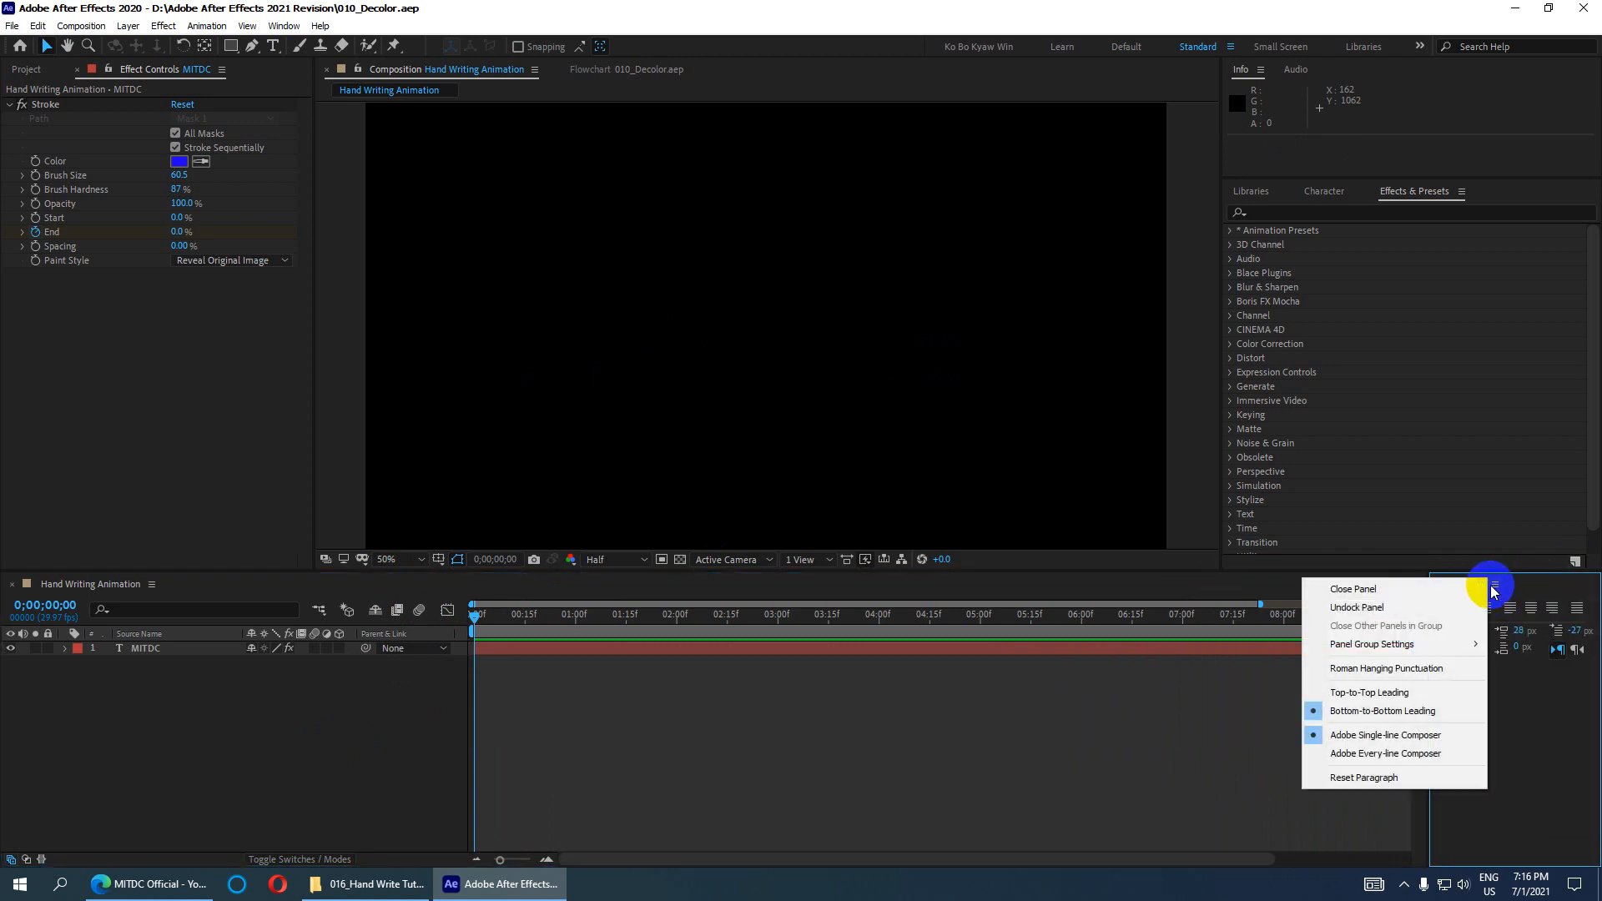
click(1375, 589)
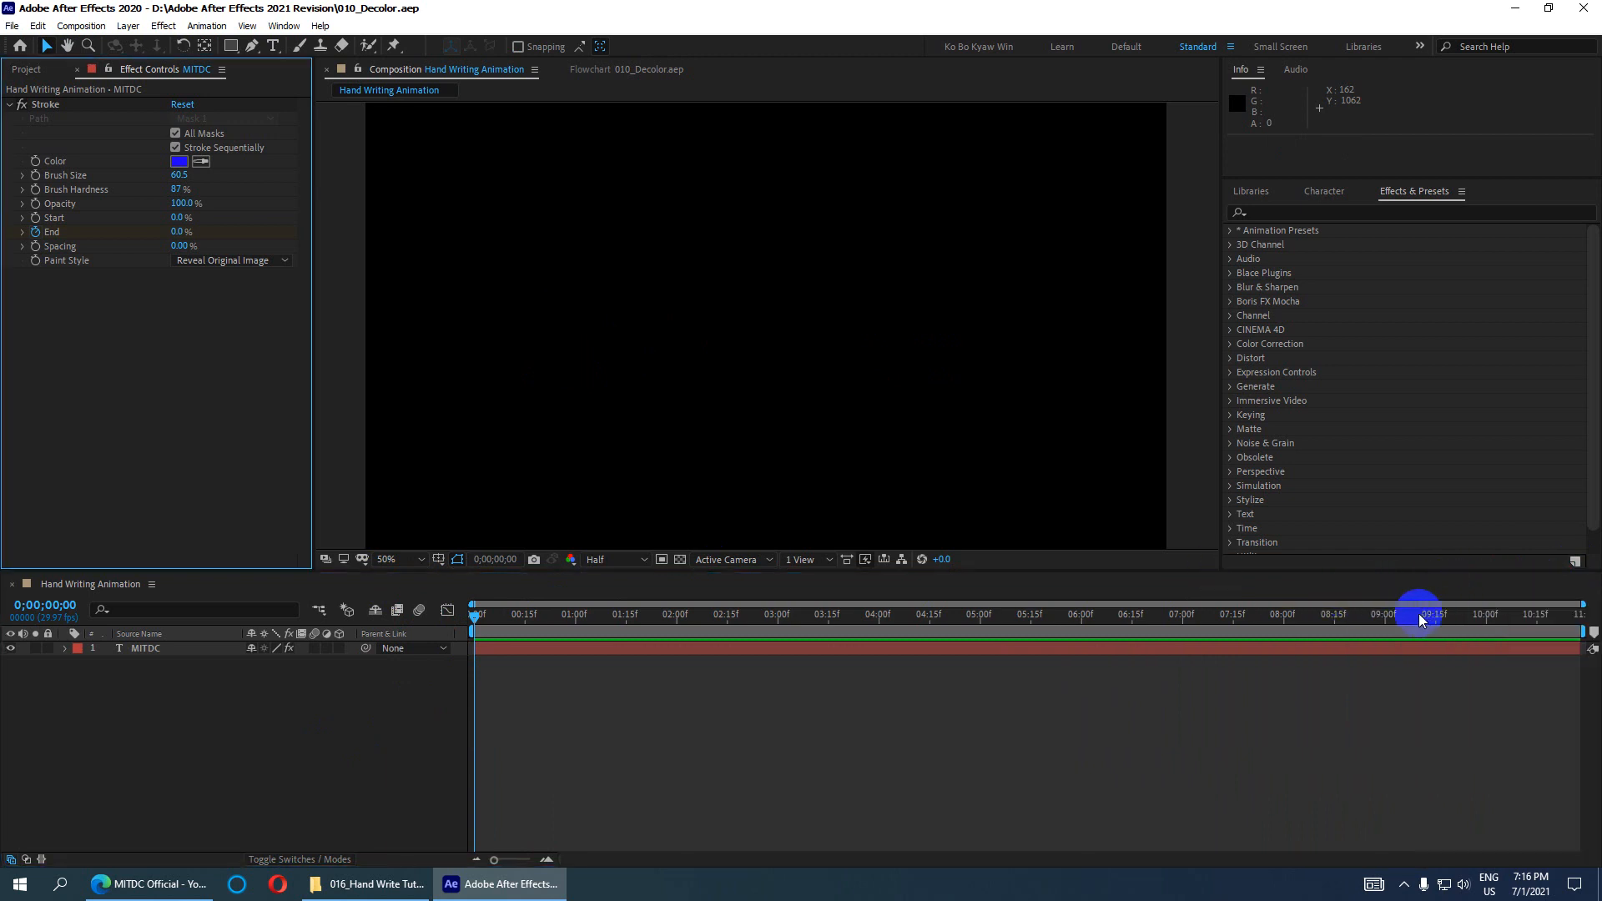
mouse_move(1440, 616)
mouse_down()
mouse_move(468, 626)
mouse_move(1549, 654)
mouse_move(611, 580)
mouse_move(555, 565)
mouse_move(1369, 583)
mouse_move(526, 512)
mouse_move(798, 518)
mouse_move(1377, 583)
mouse_up()
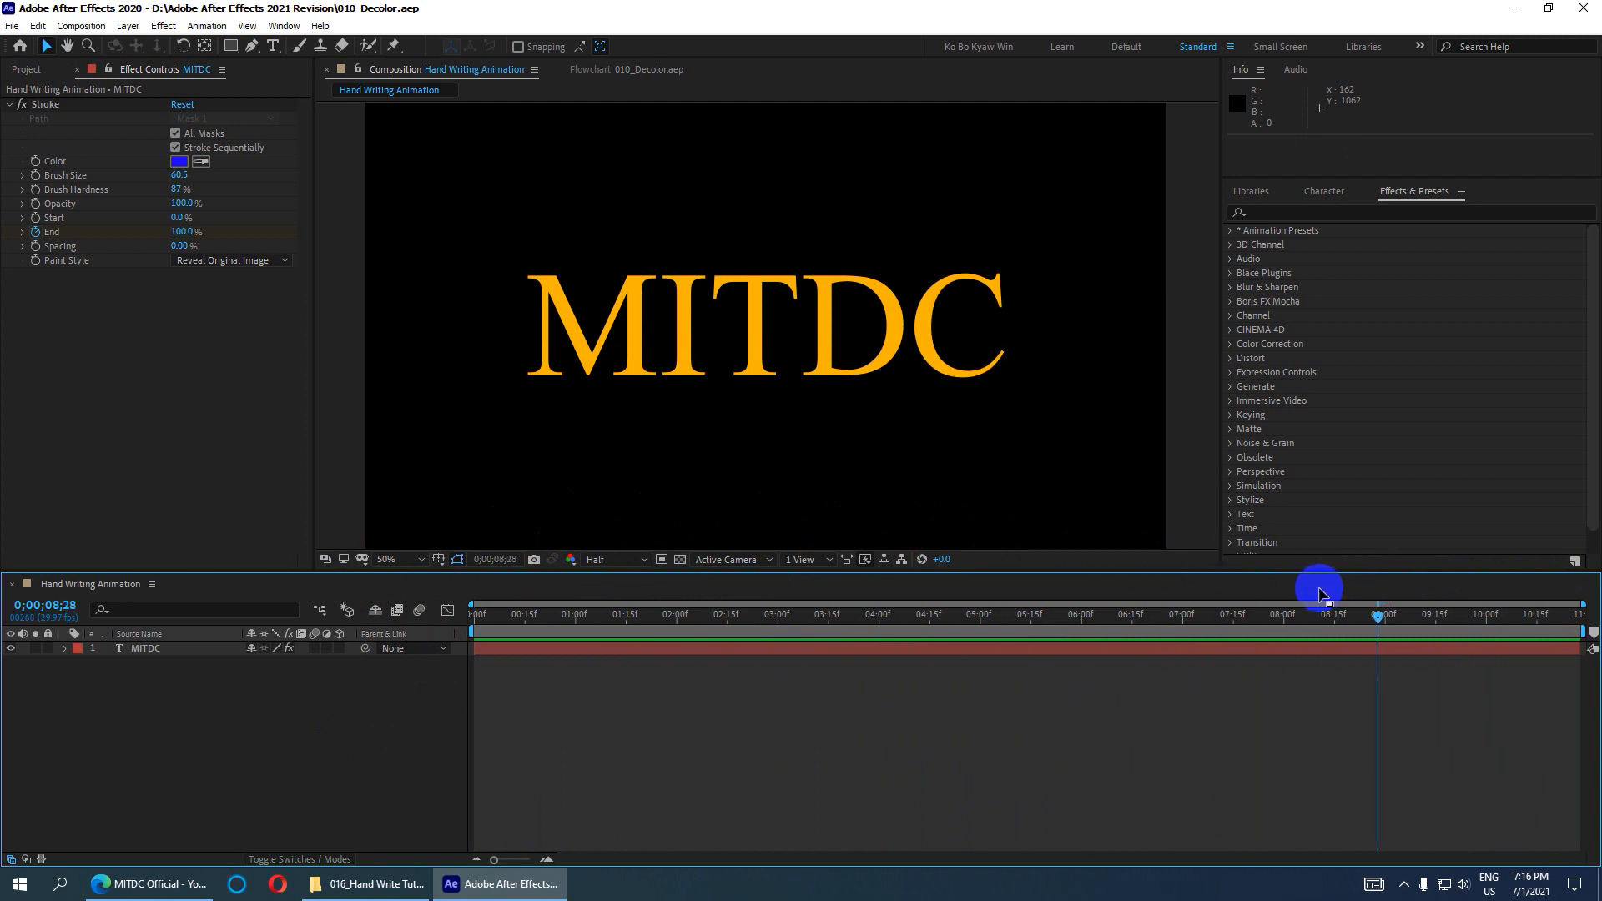
Step: Scrub the timeline to 0;00;07;12 and show the project's items with nothing selected
mouse_move(549, 620)
mouse_down()
mouse_move(429, 615)
mouse_move(828, 626)
mouse_up()
mouse_move(1201, 623)
mouse_down()
mouse_move(1305, 615)
mouse_move(1084, 615)
mouse_move(1225, 619)
mouse_up()
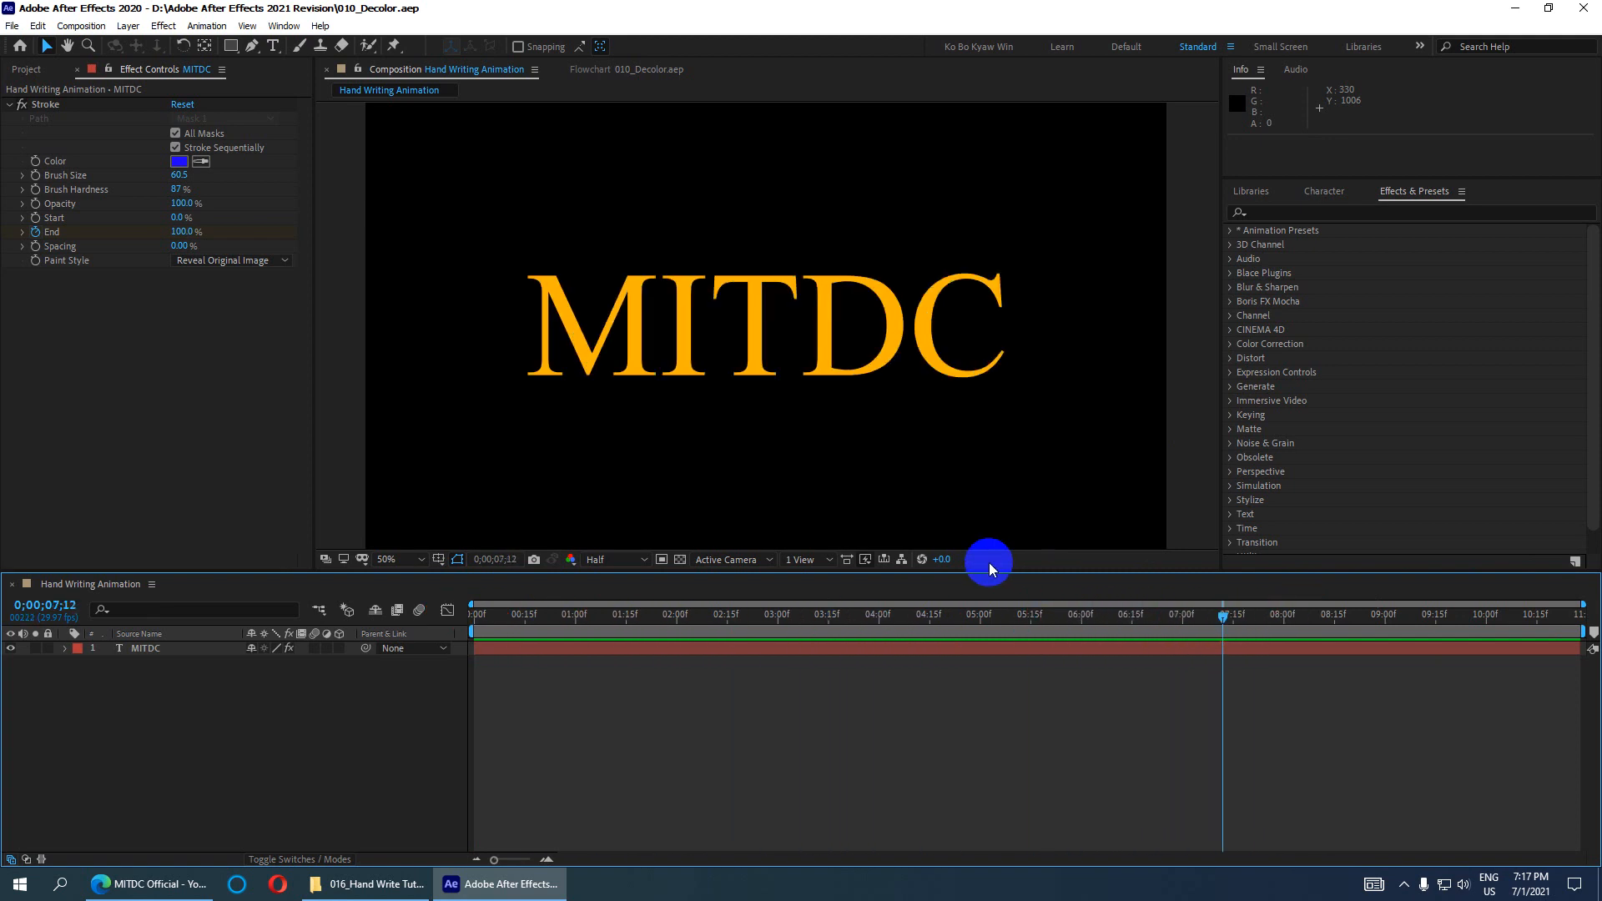
click(30, 70)
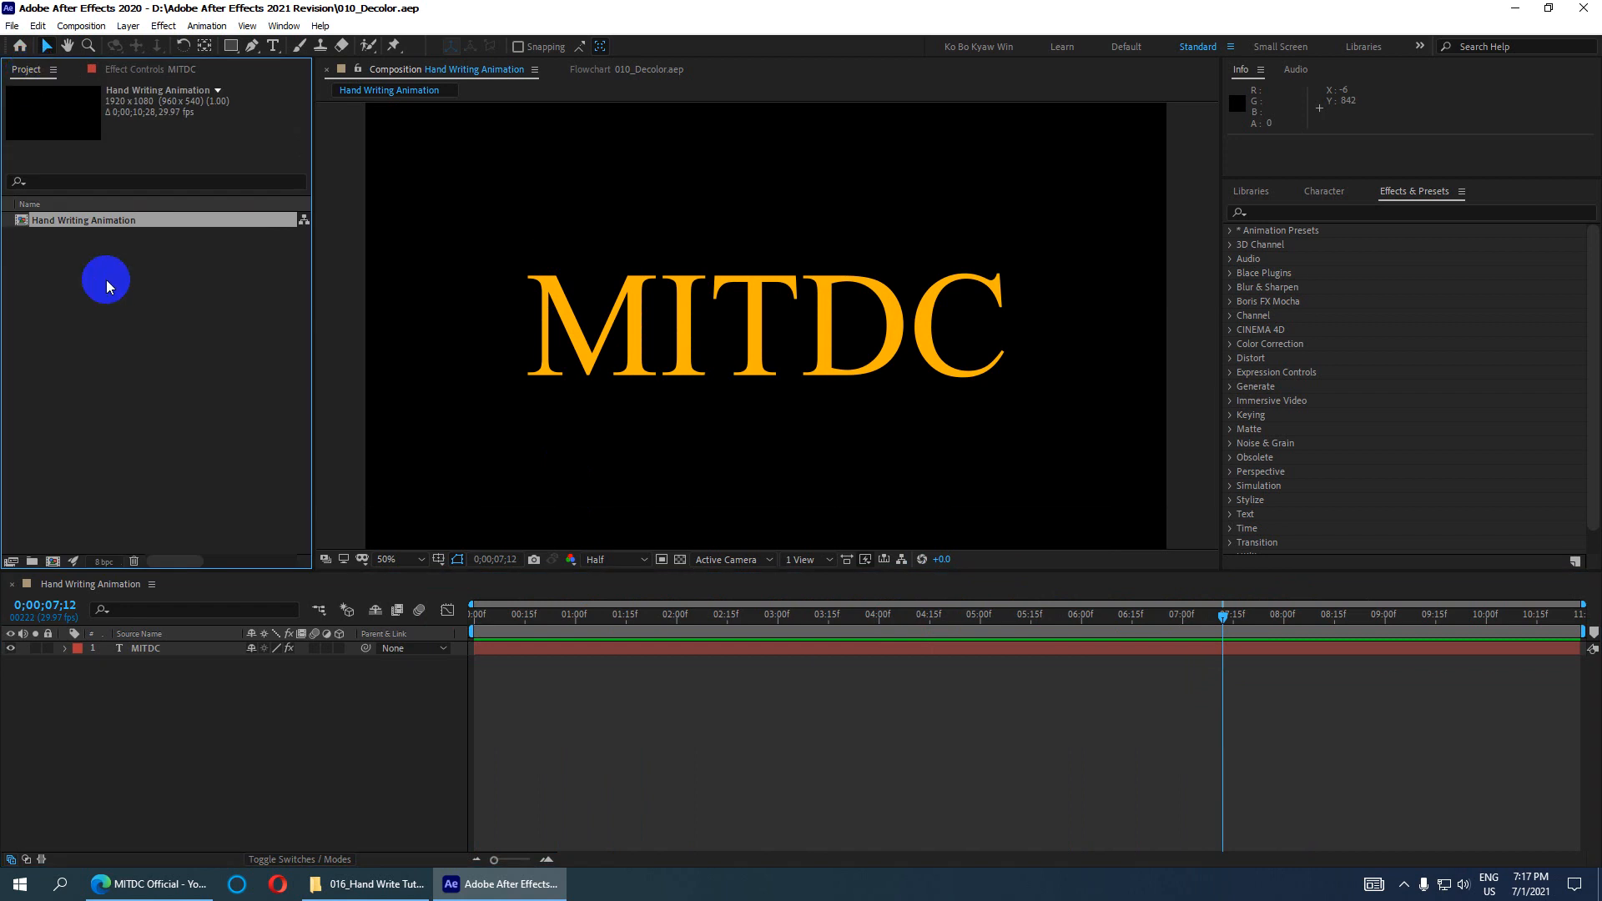
click(57, 298)
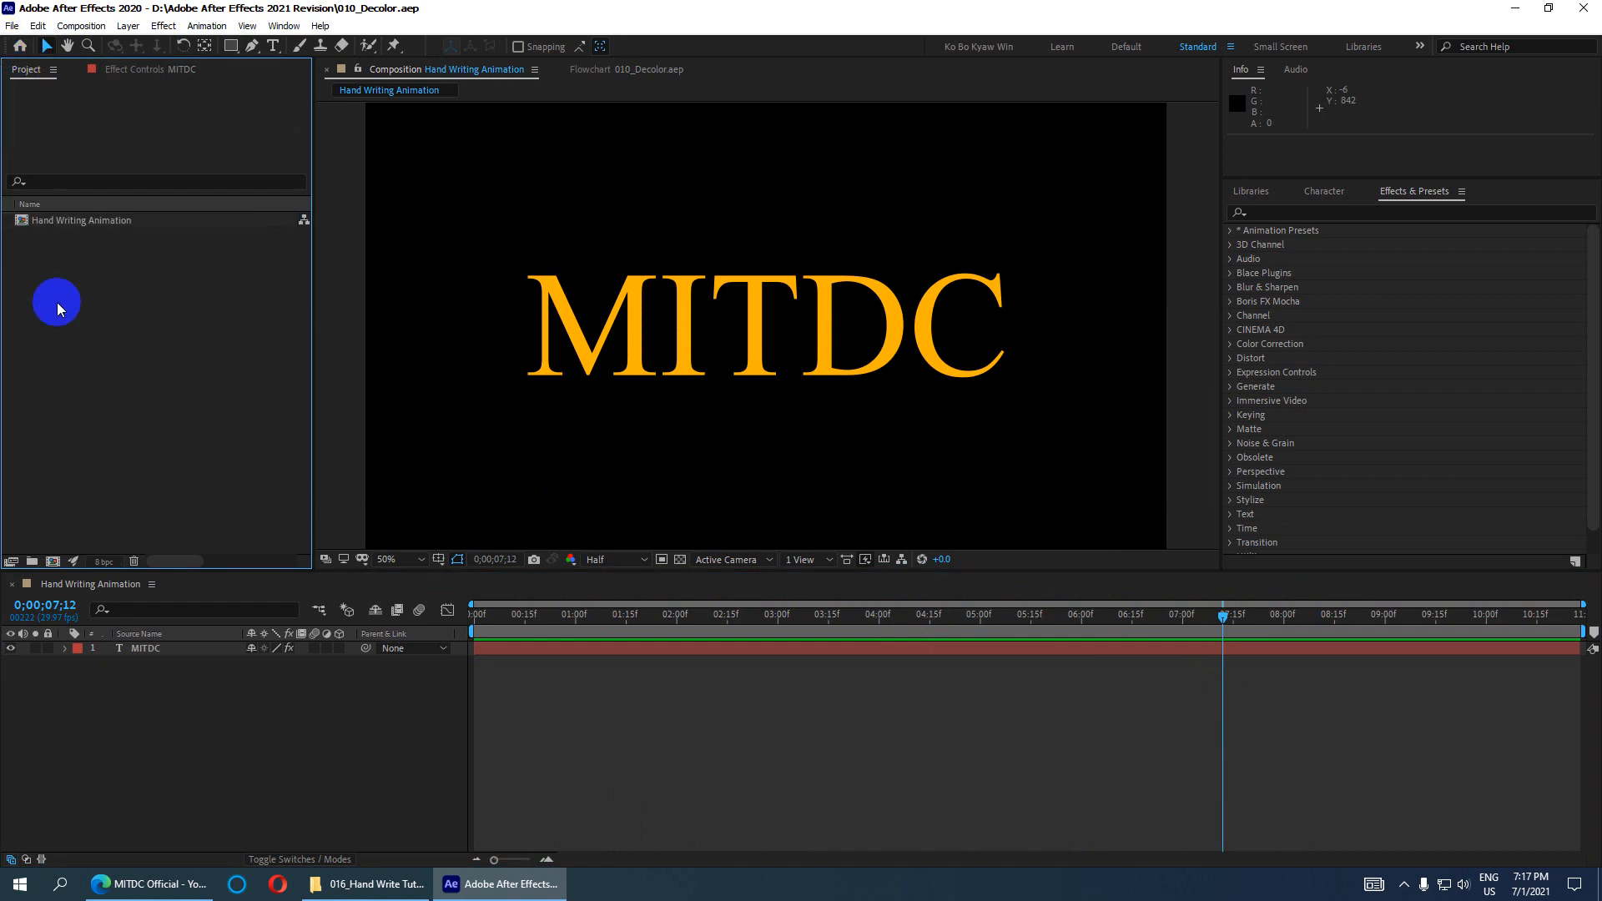
Step: Switch to File Explorer to check the hand image files in the exercise folder, and return to After Effects
click(1510, 10)
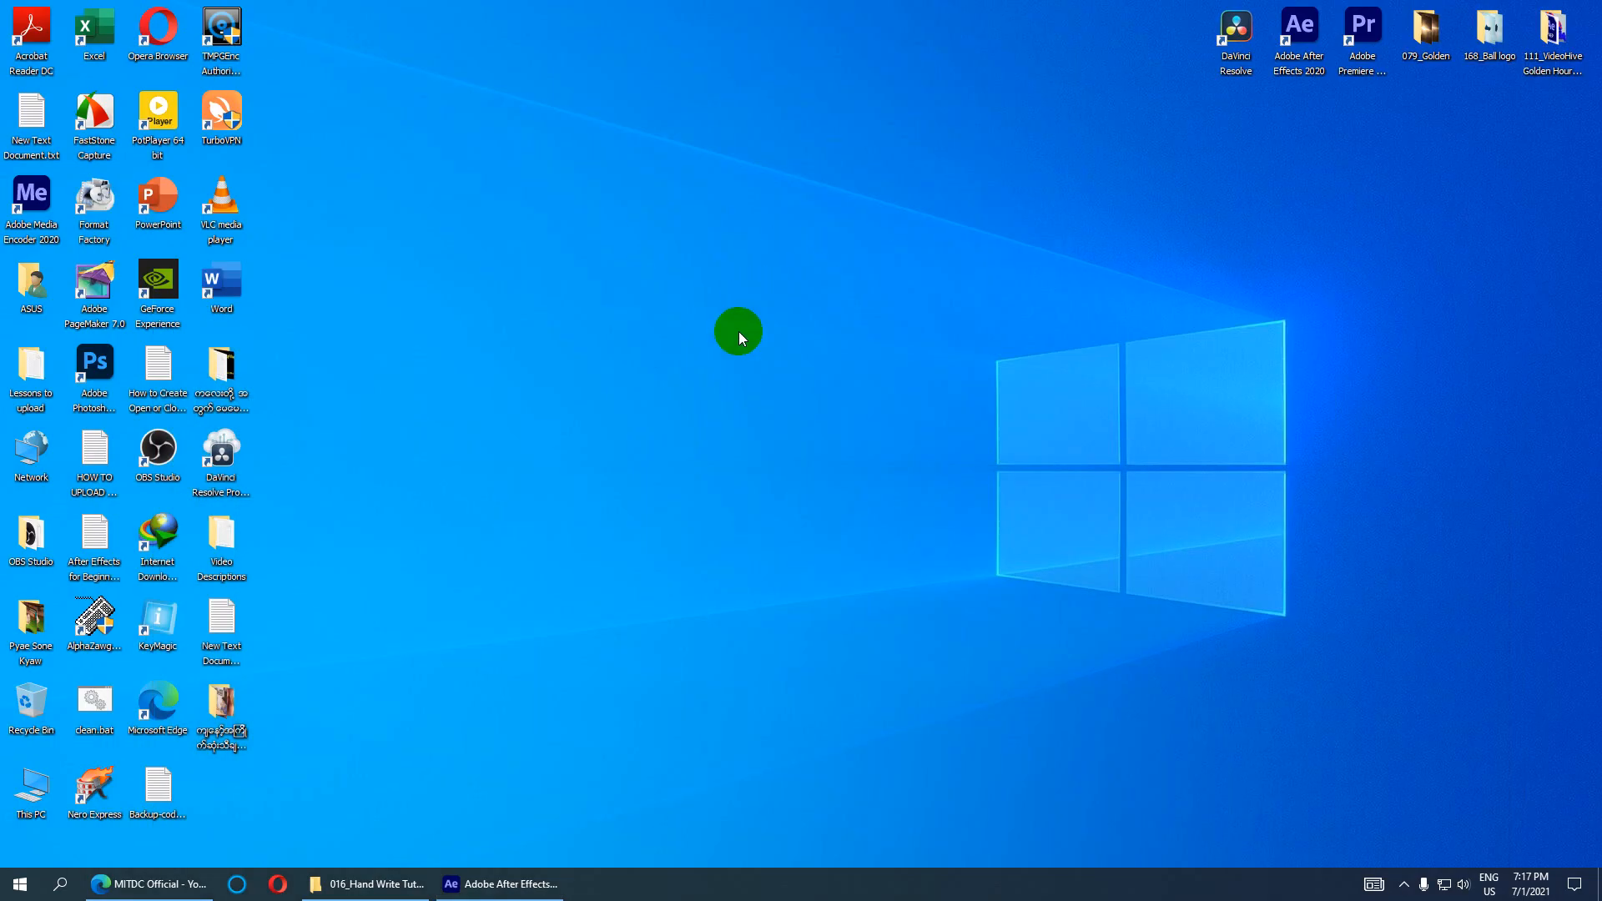
click(374, 883)
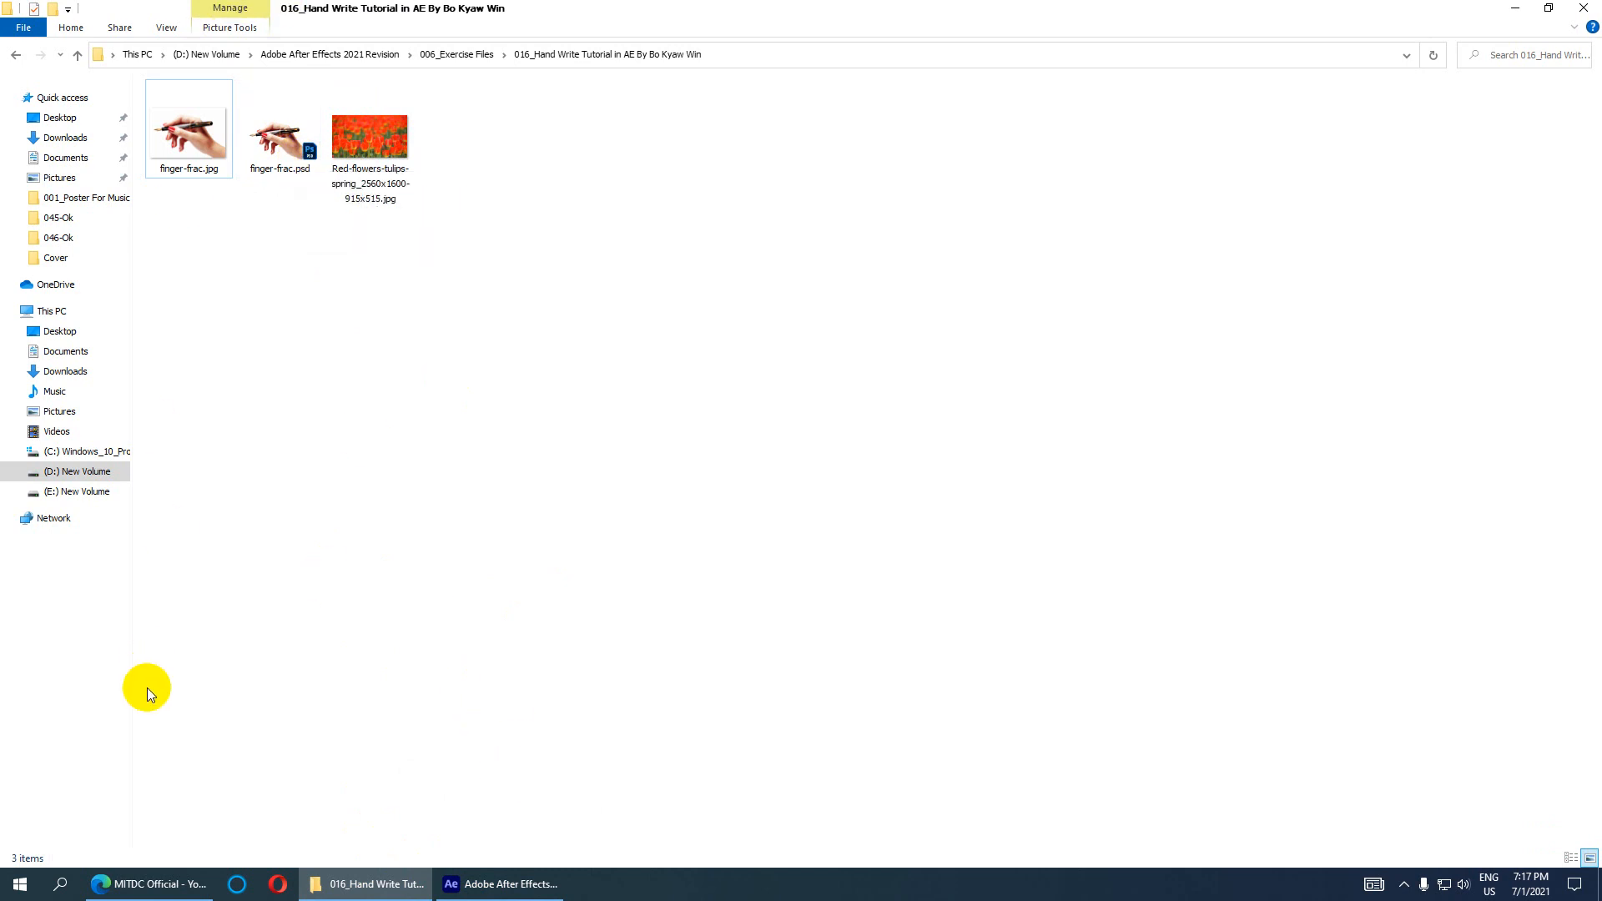
click(492, 883)
drag(76, 353, 189, 333)
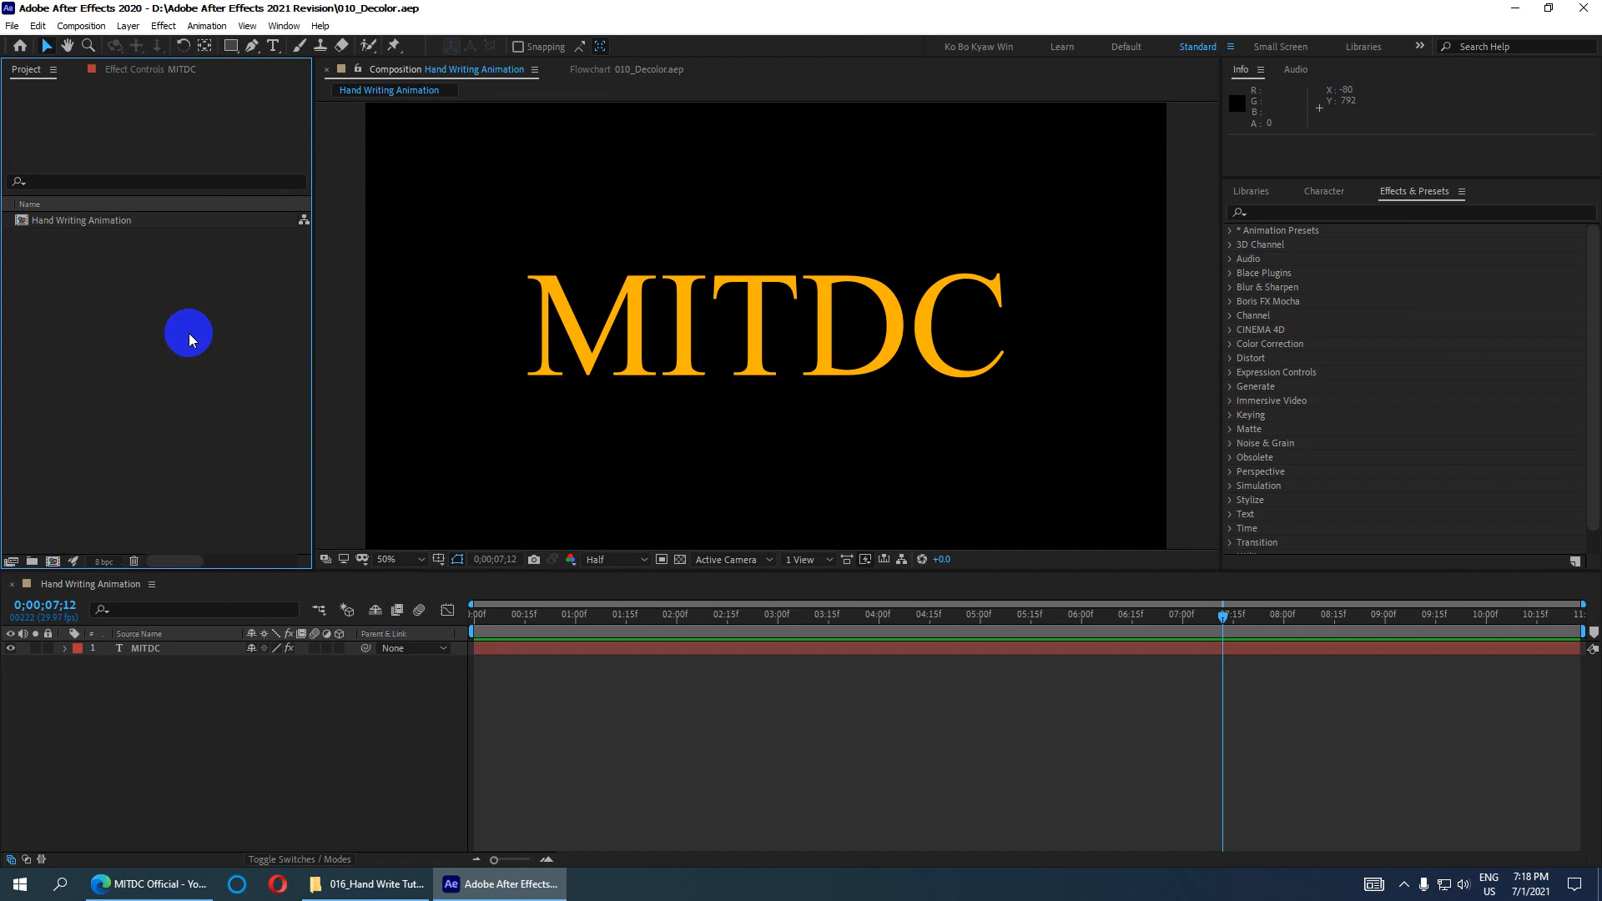
drag(115, 348, 243, 383)
Step: Start a file import and choose finger-frac.psd from the 016_Hand Write Tutorial folder inside 006_Exercise Files
double_click(139, 329)
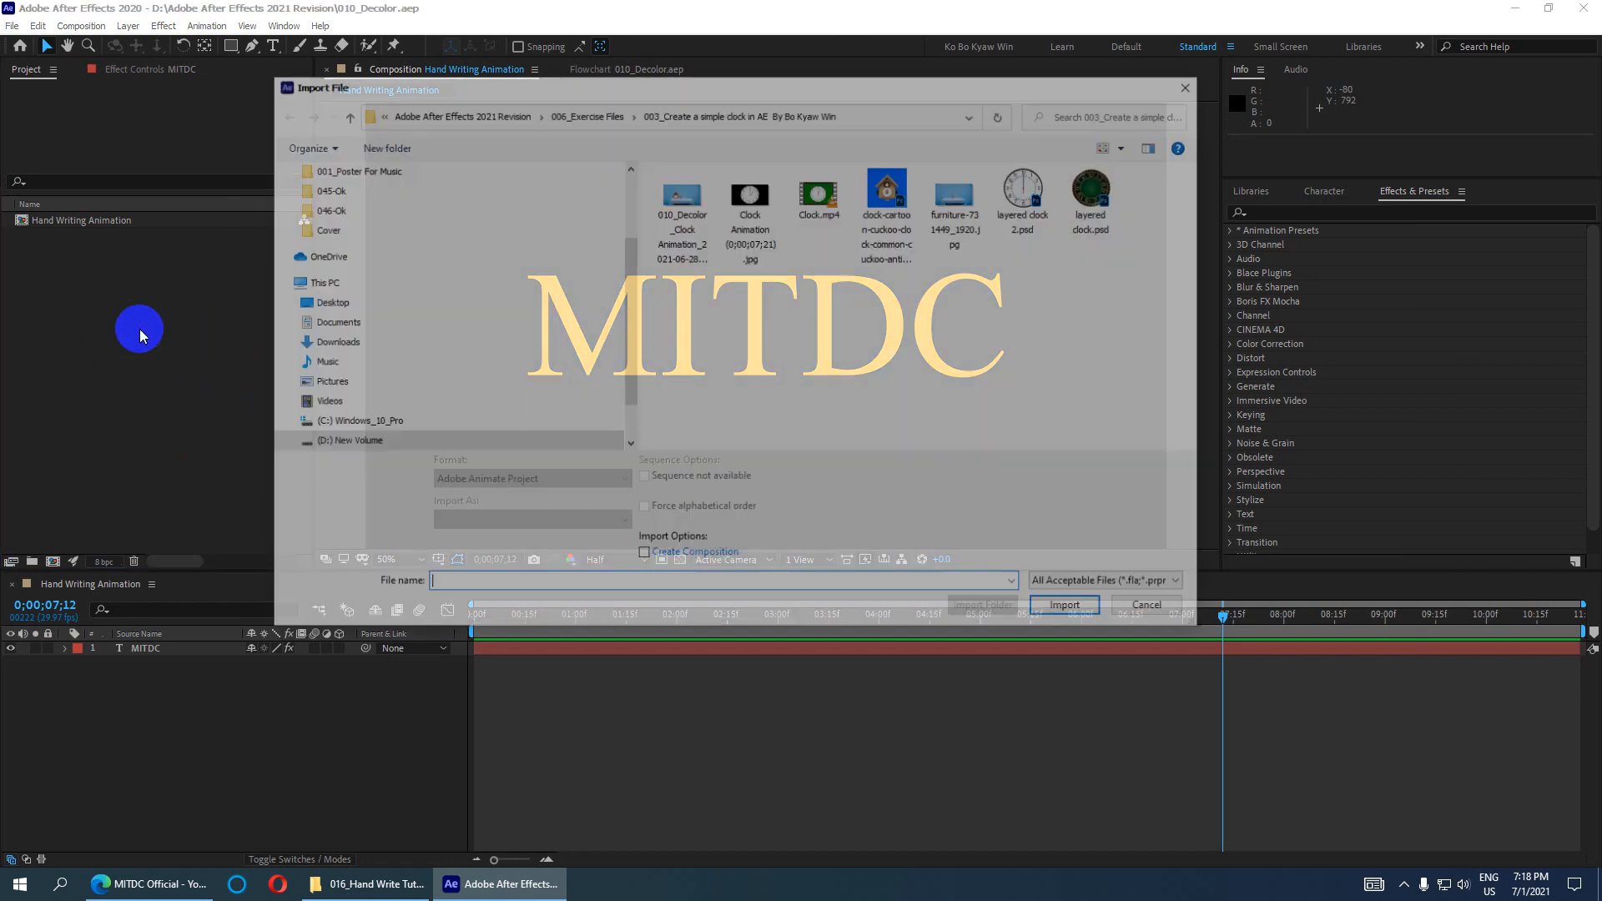
click(343, 114)
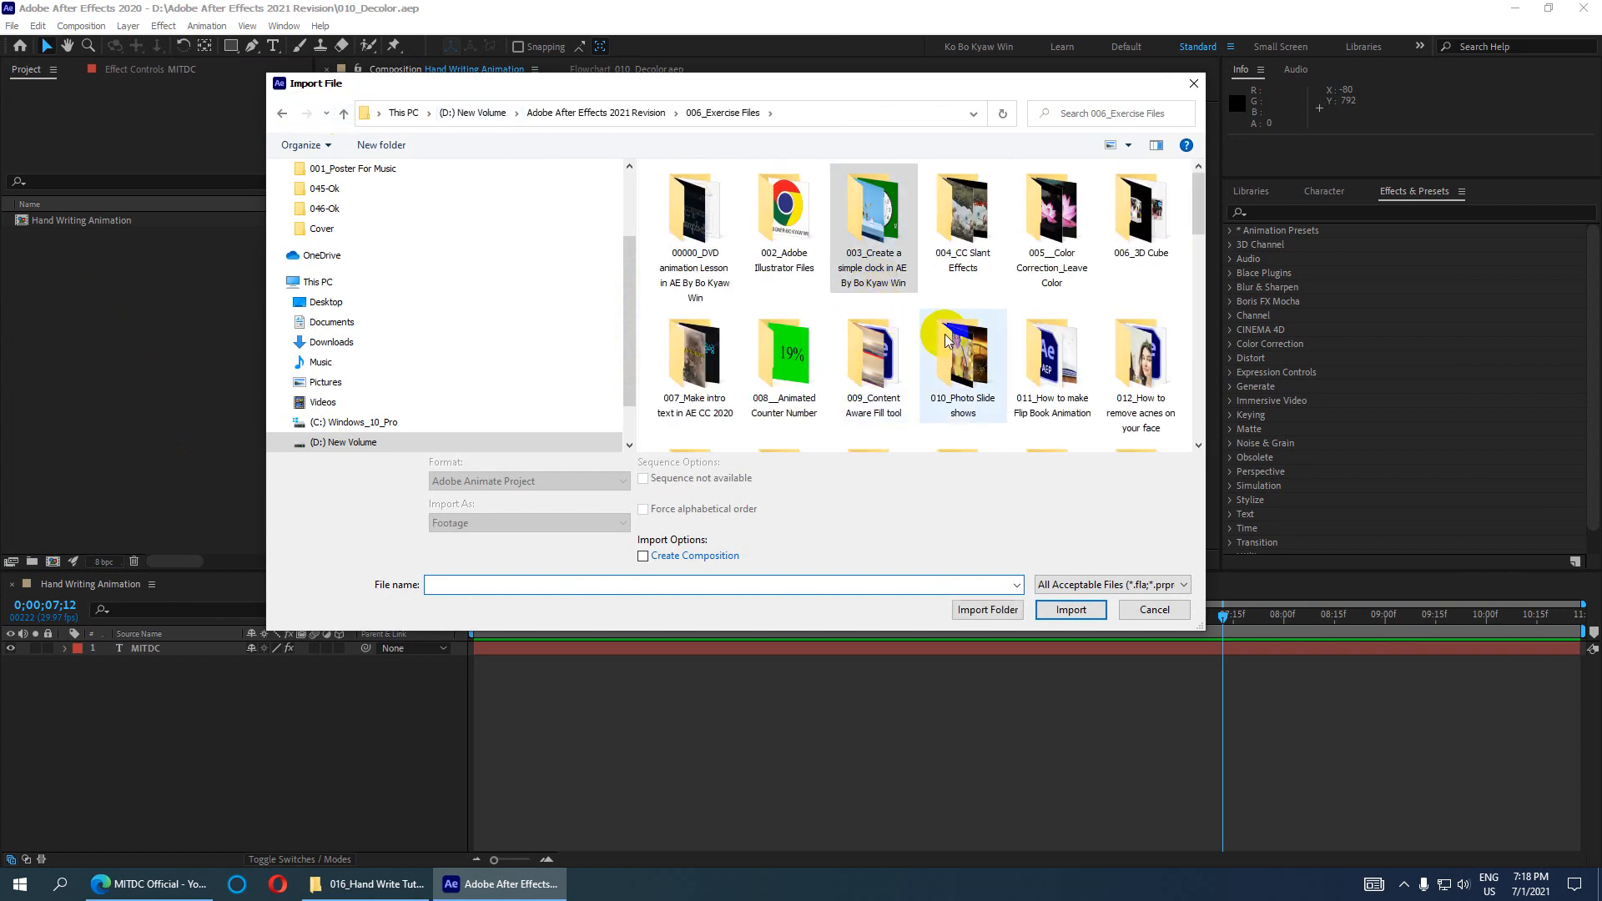
scroll(960, 334, down, 1)
scroll(960, 334, down, 2)
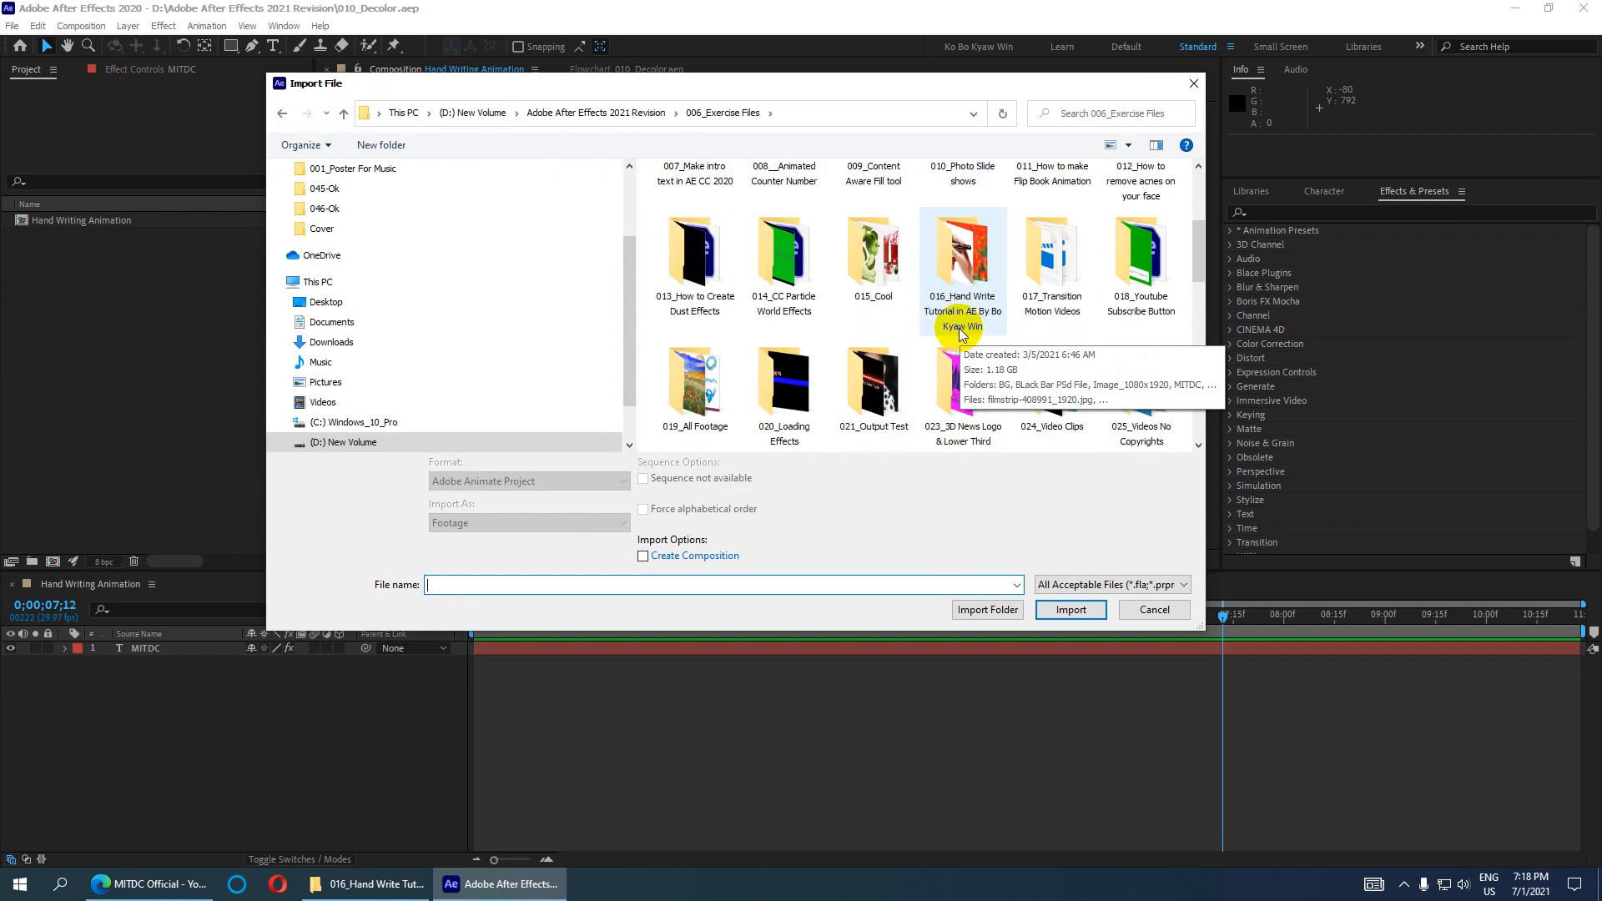
double_click(955, 278)
click(796, 241)
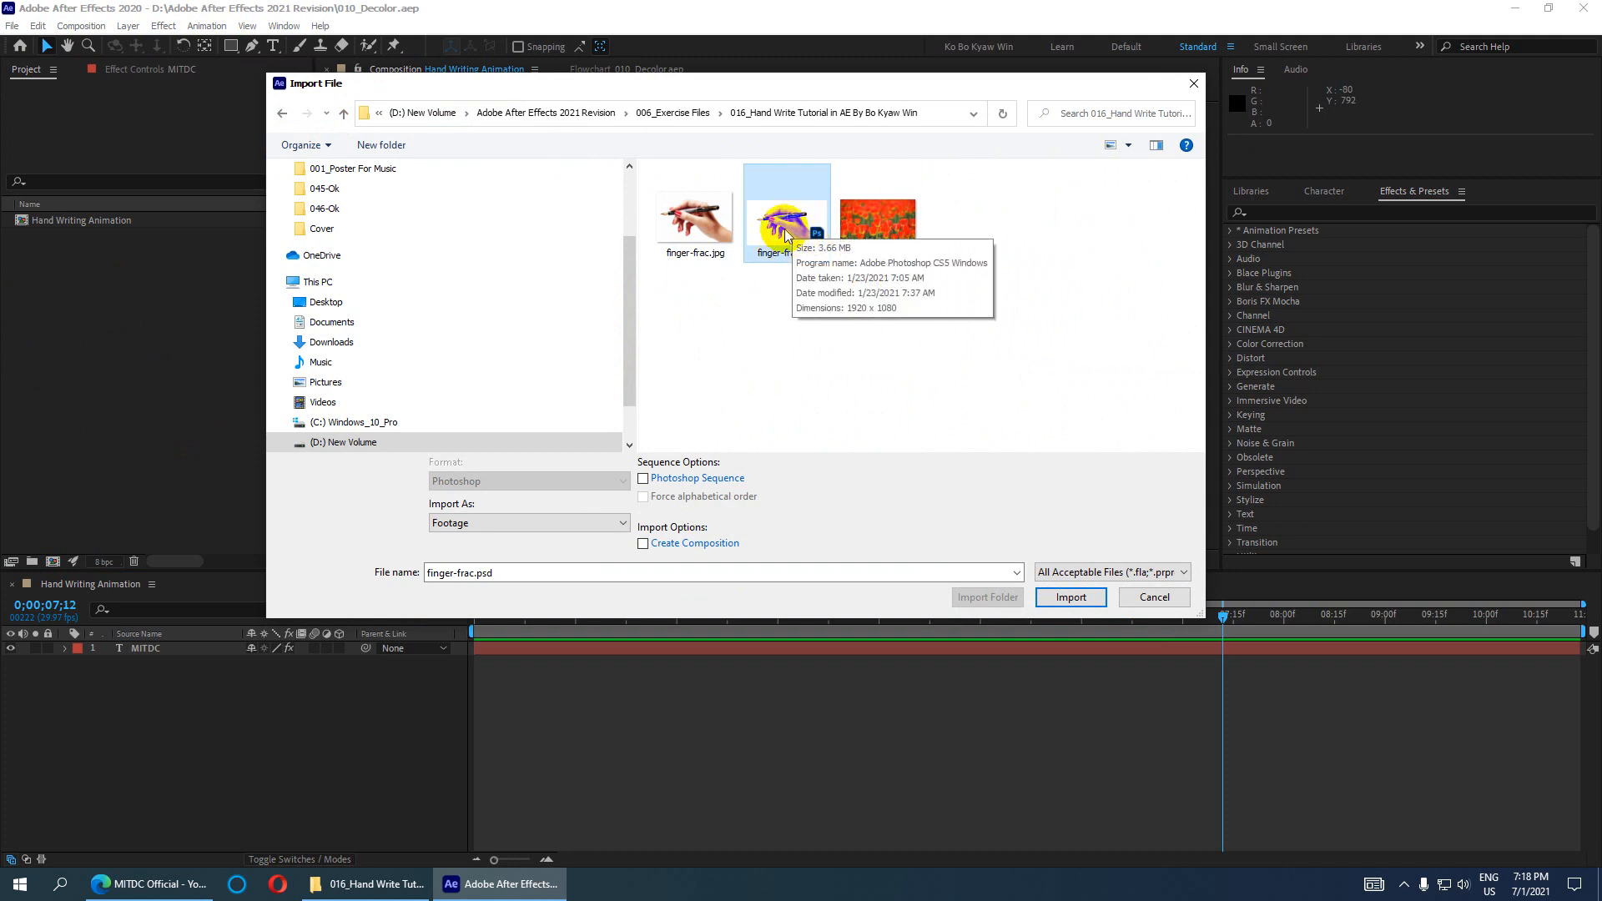
Step: Import finger-frac.psd as Composition - Retain Layer Sizes with Editable Layer Styles
click(537, 524)
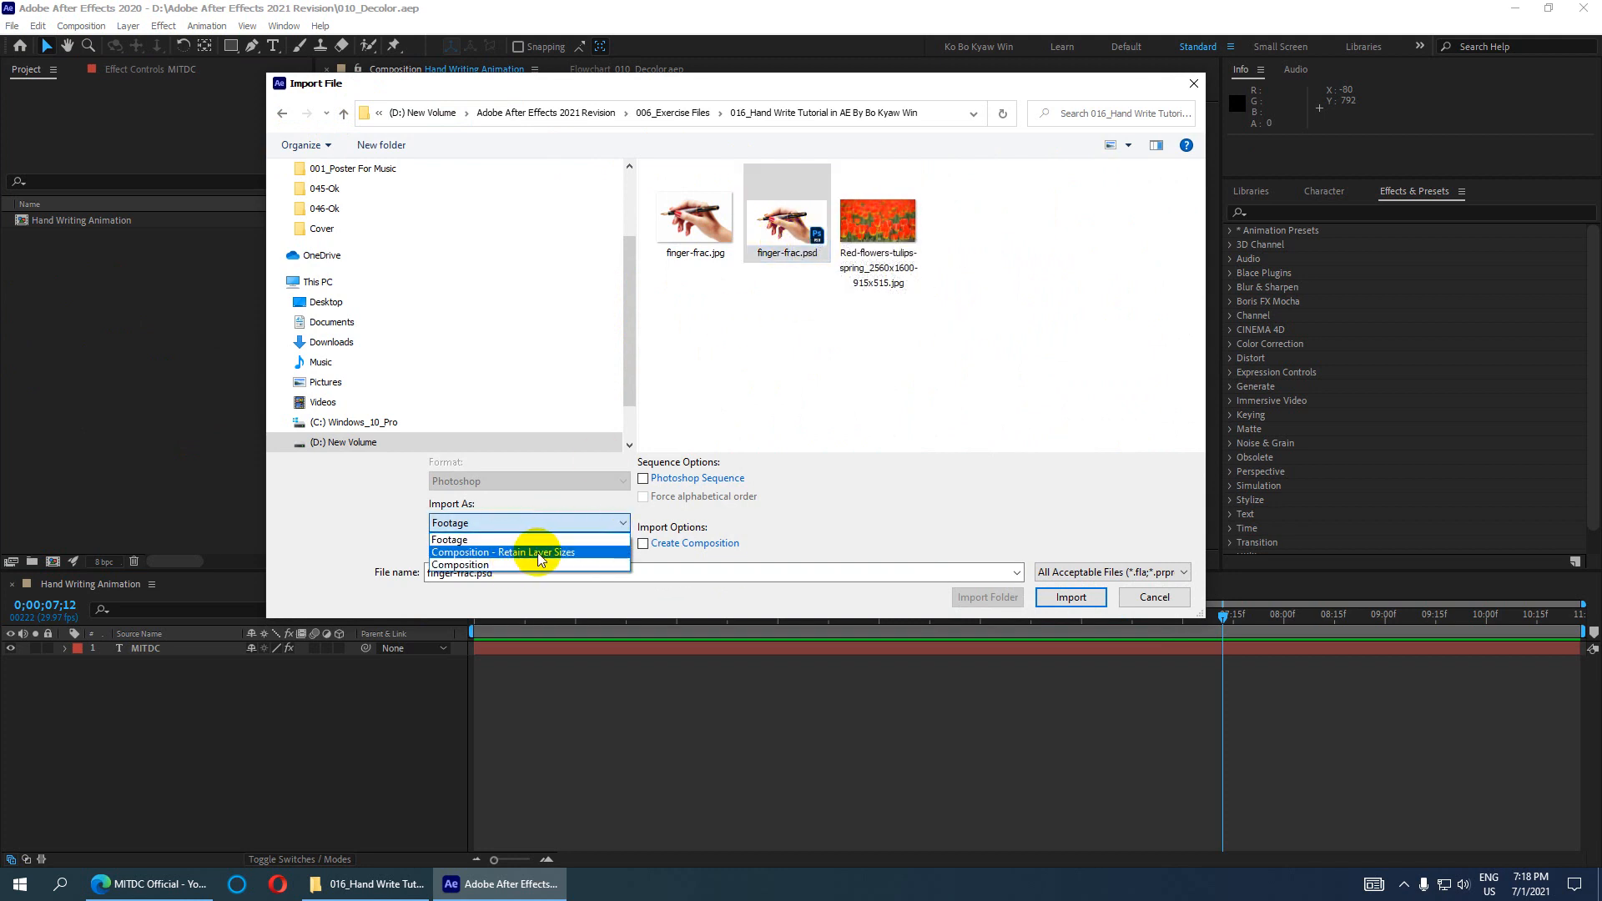
click(539, 549)
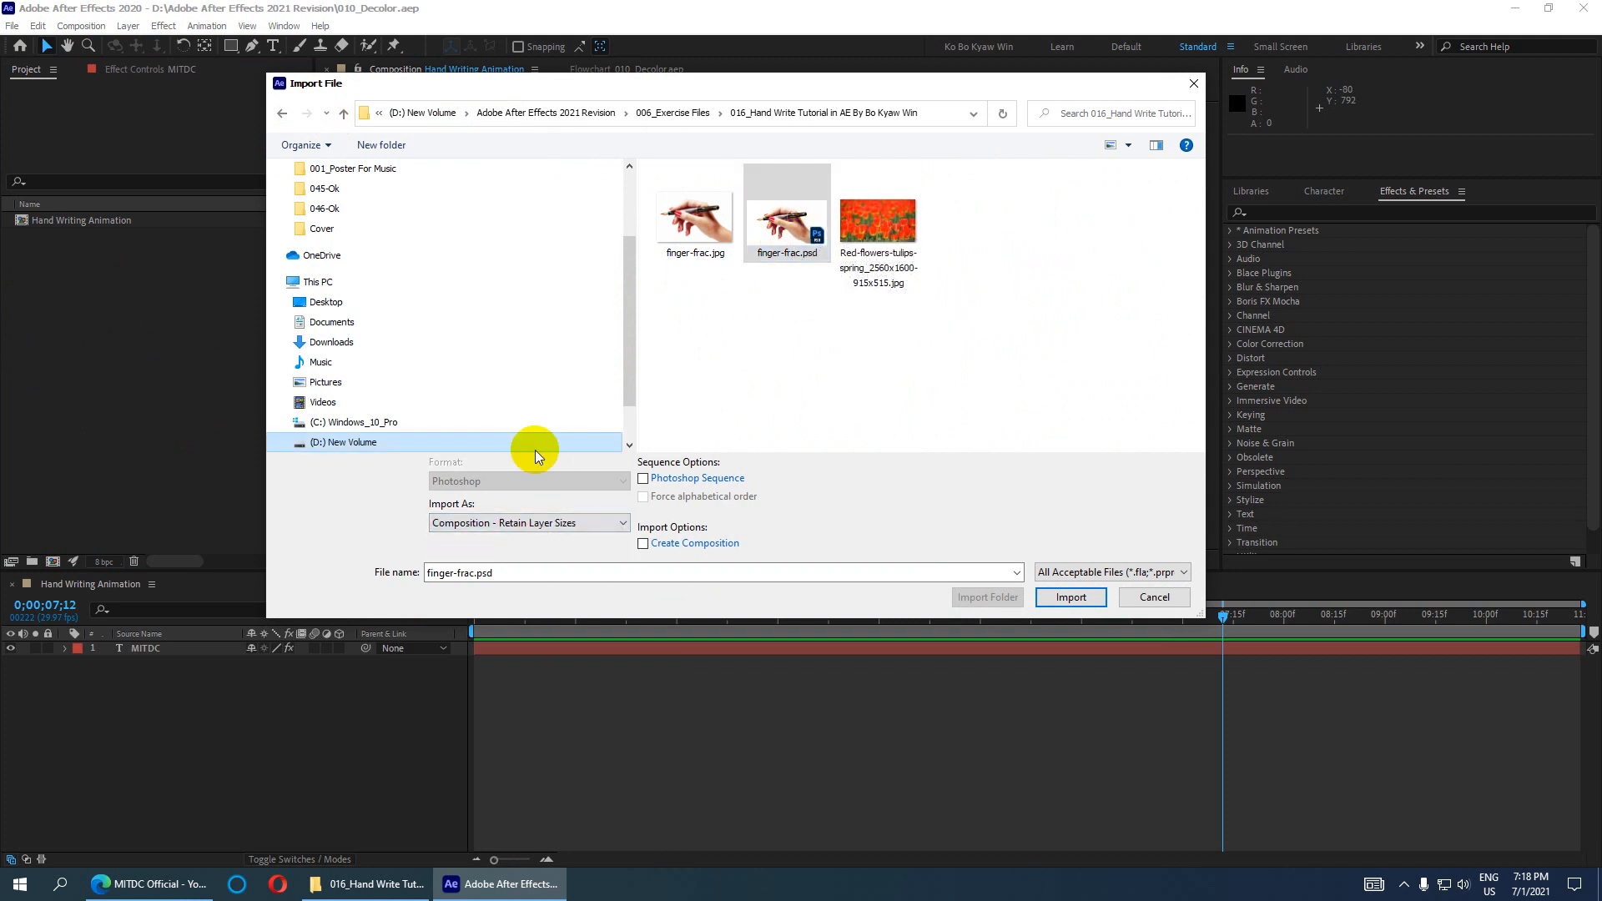
click(1061, 597)
drag(500, 178, 461, 161)
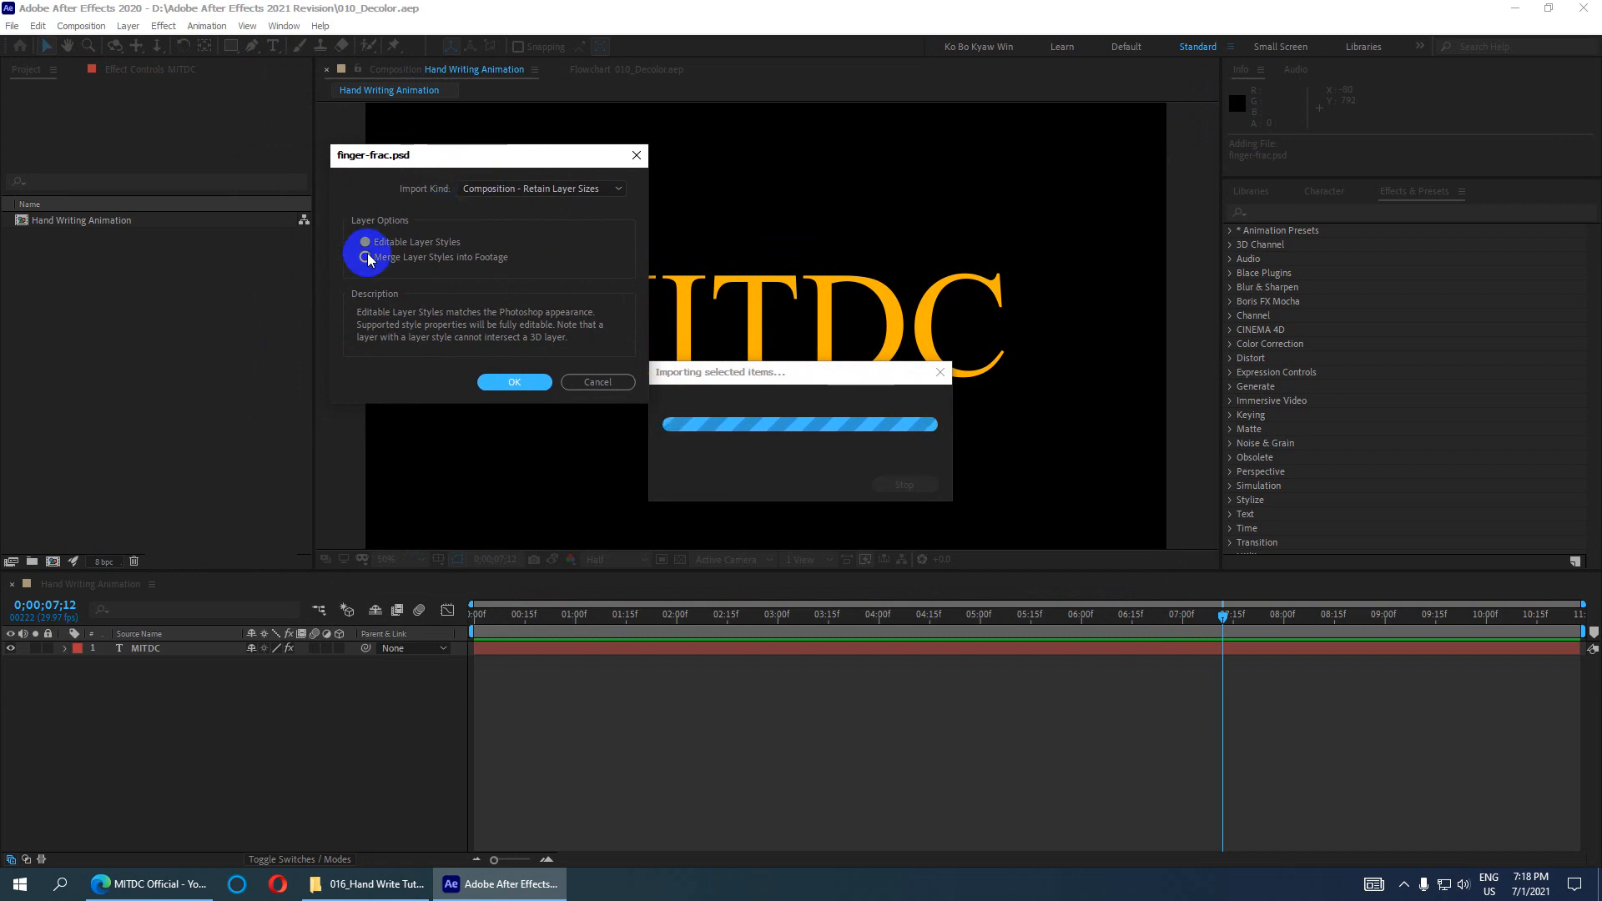
mouse_move(471, 157)
mouse_down()
mouse_move(422, 126)
mouse_move(443, 148)
mouse_up()
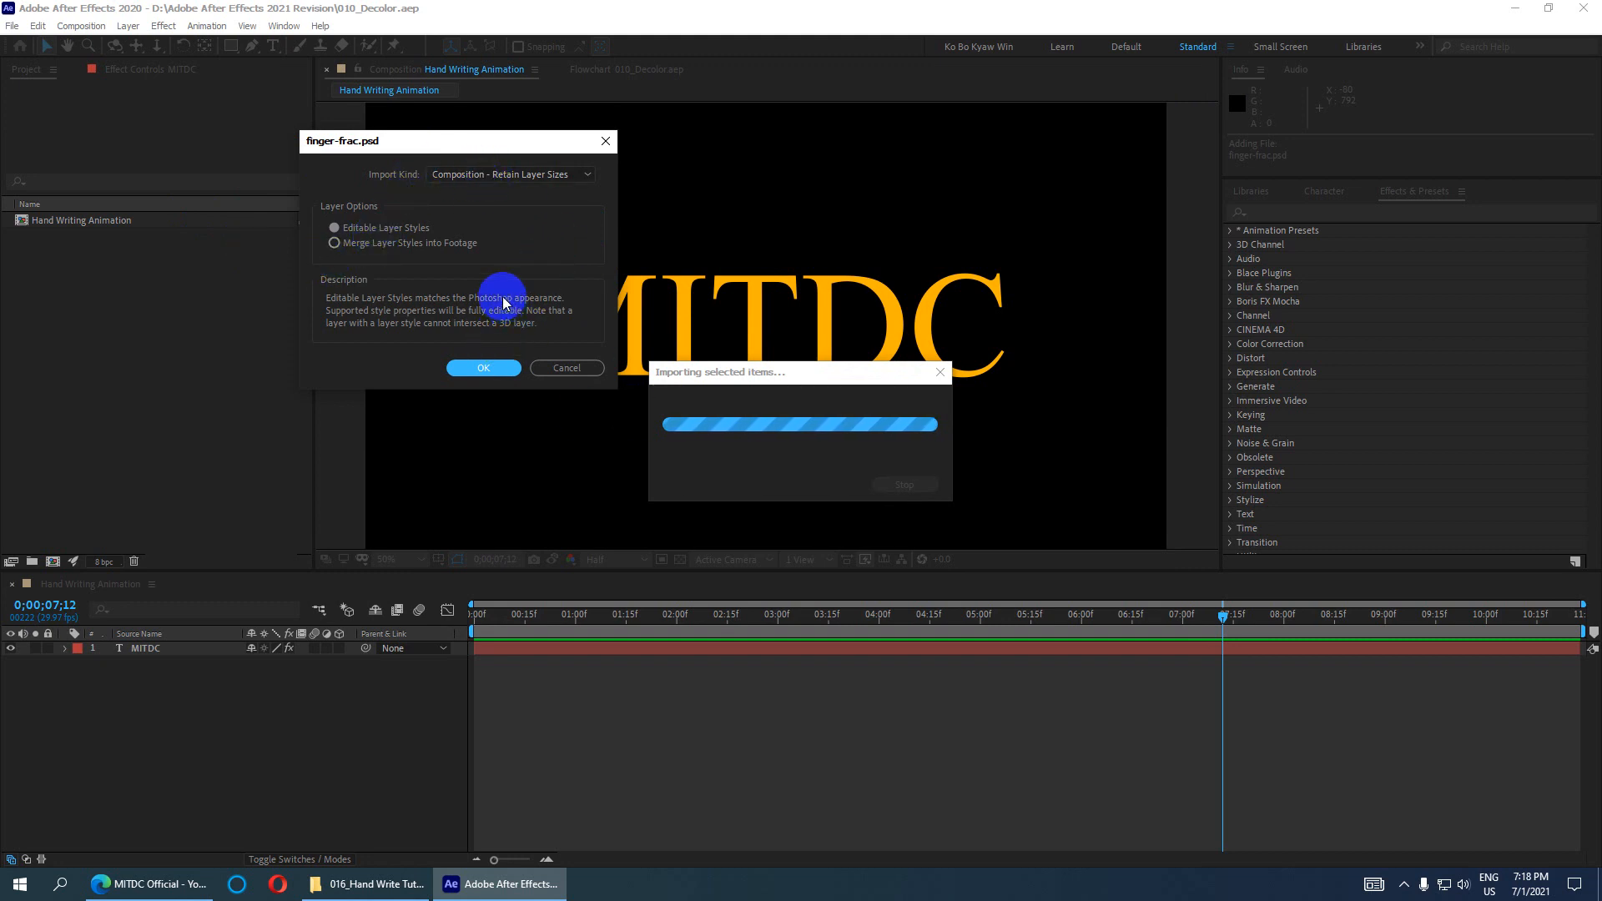
click(342, 230)
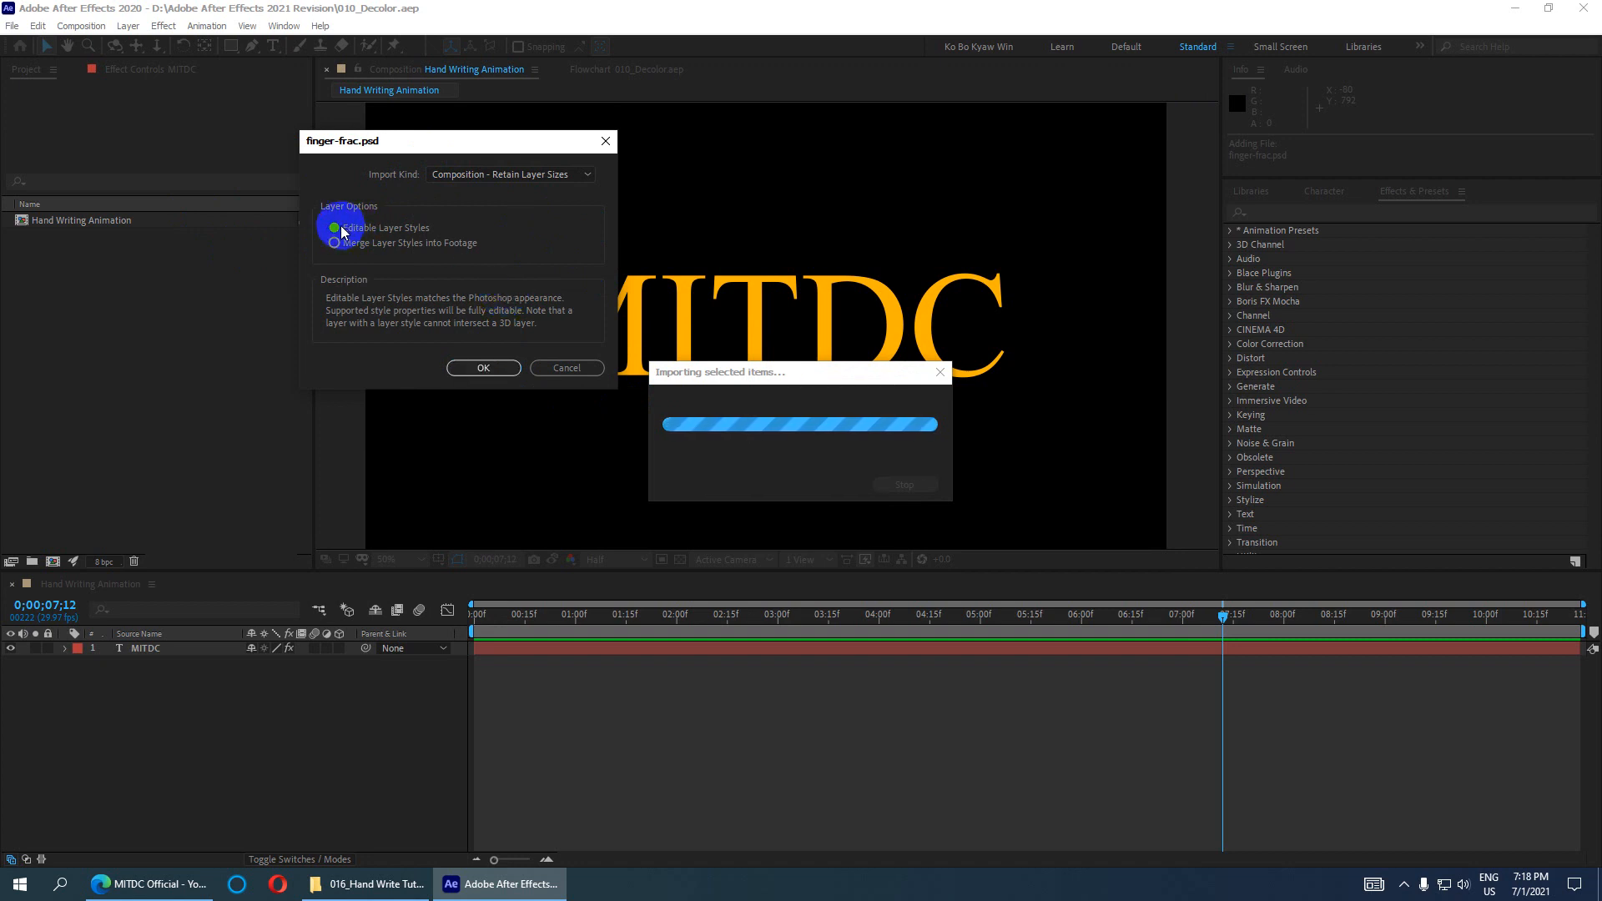
click(546, 174)
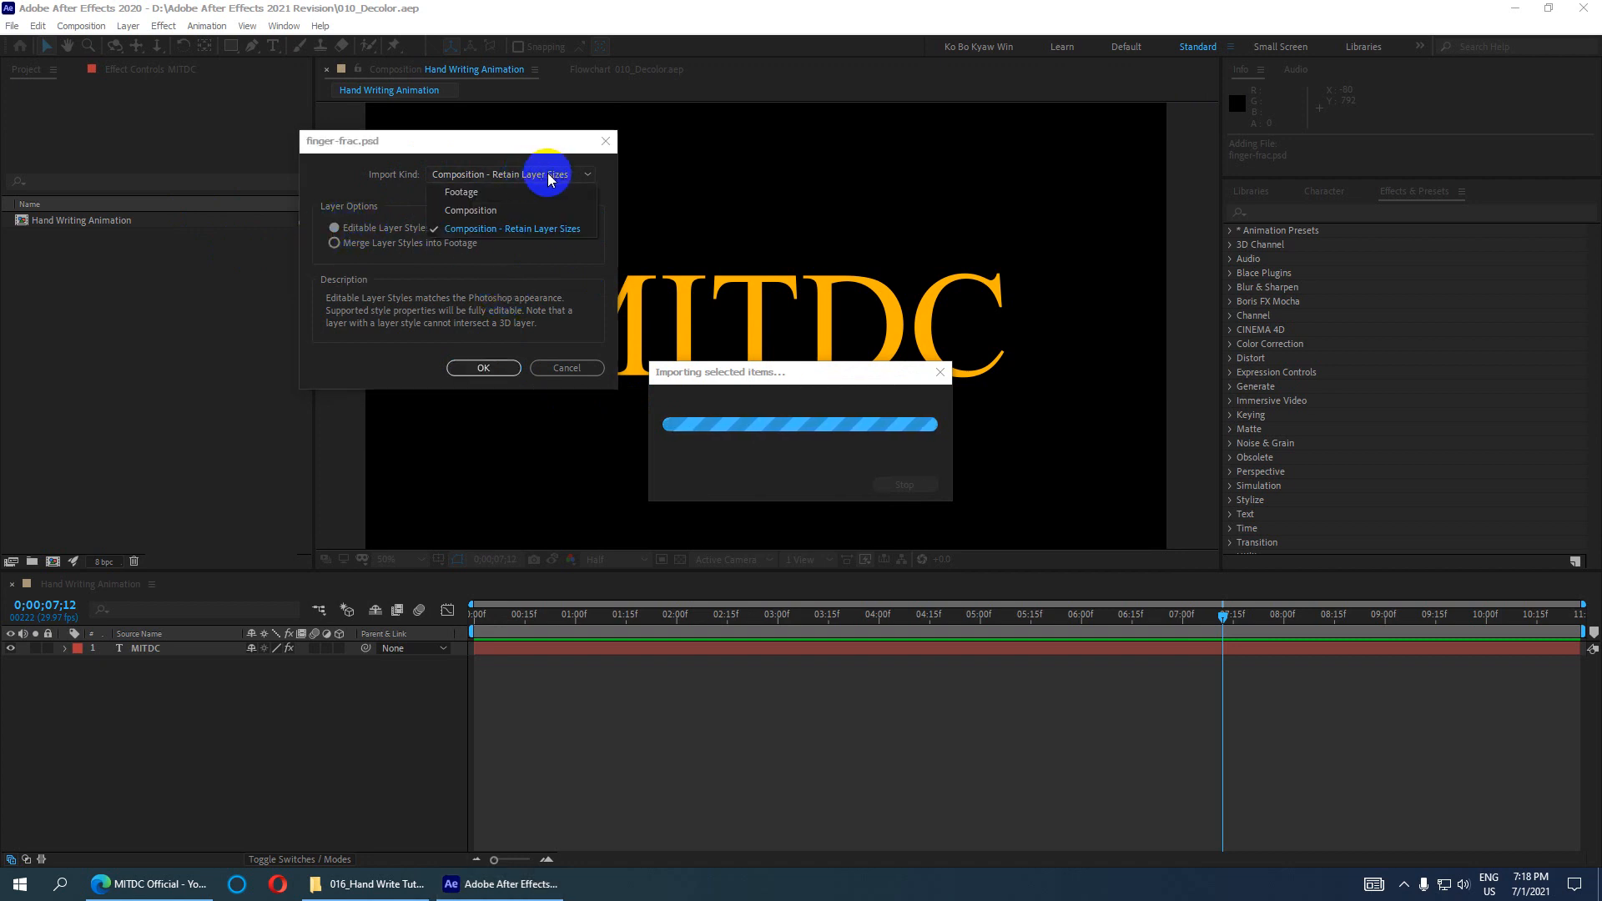
click(513, 230)
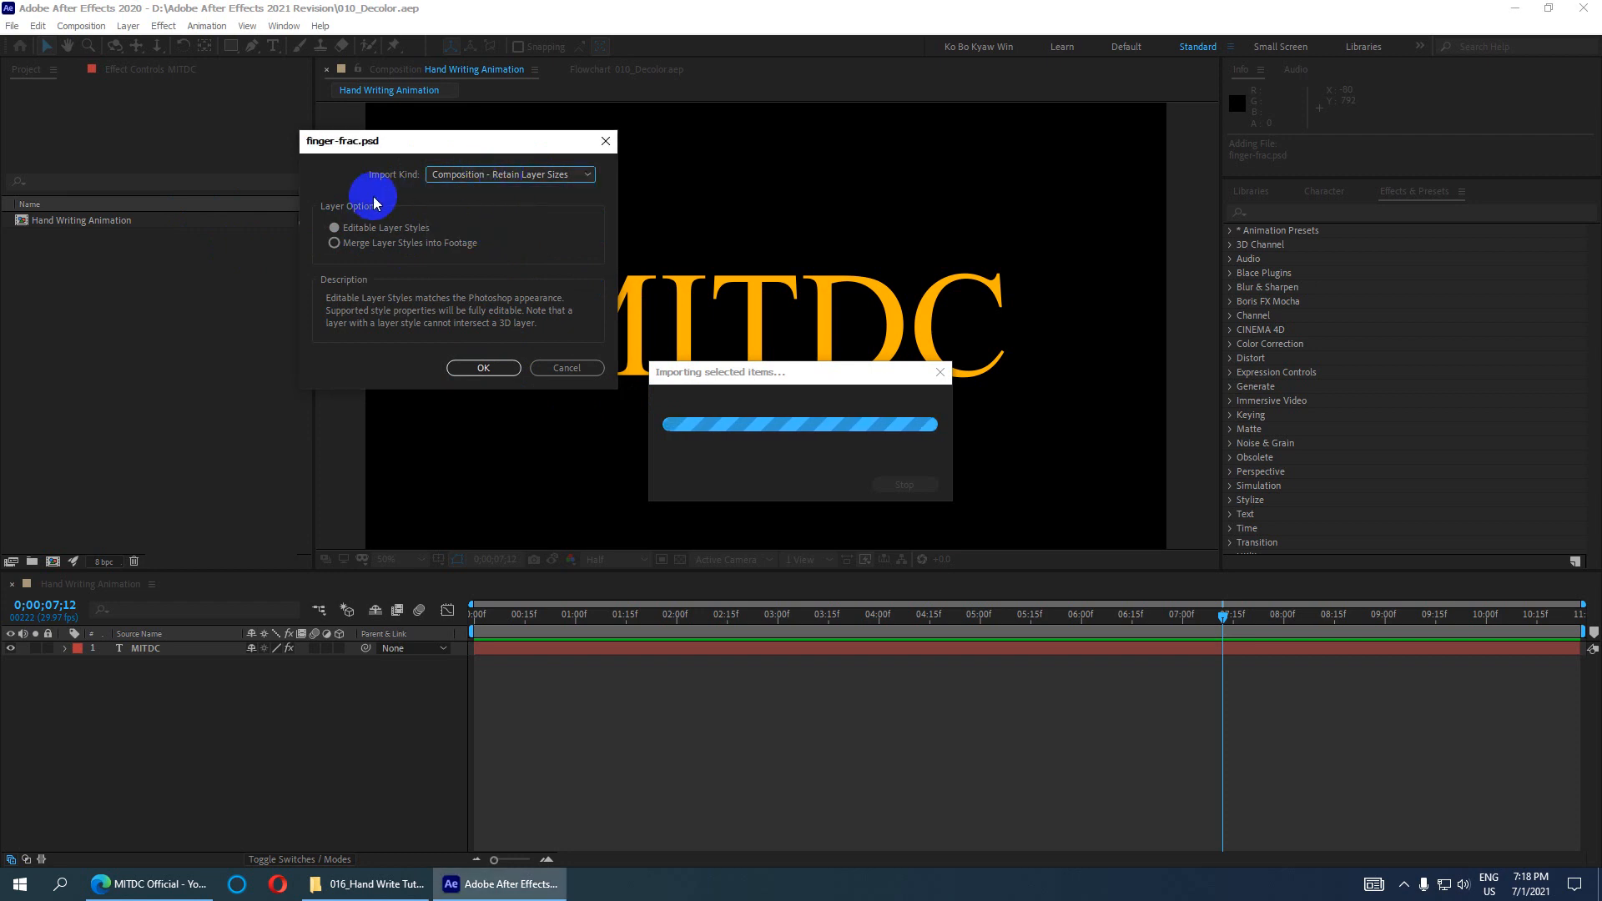
click(484, 367)
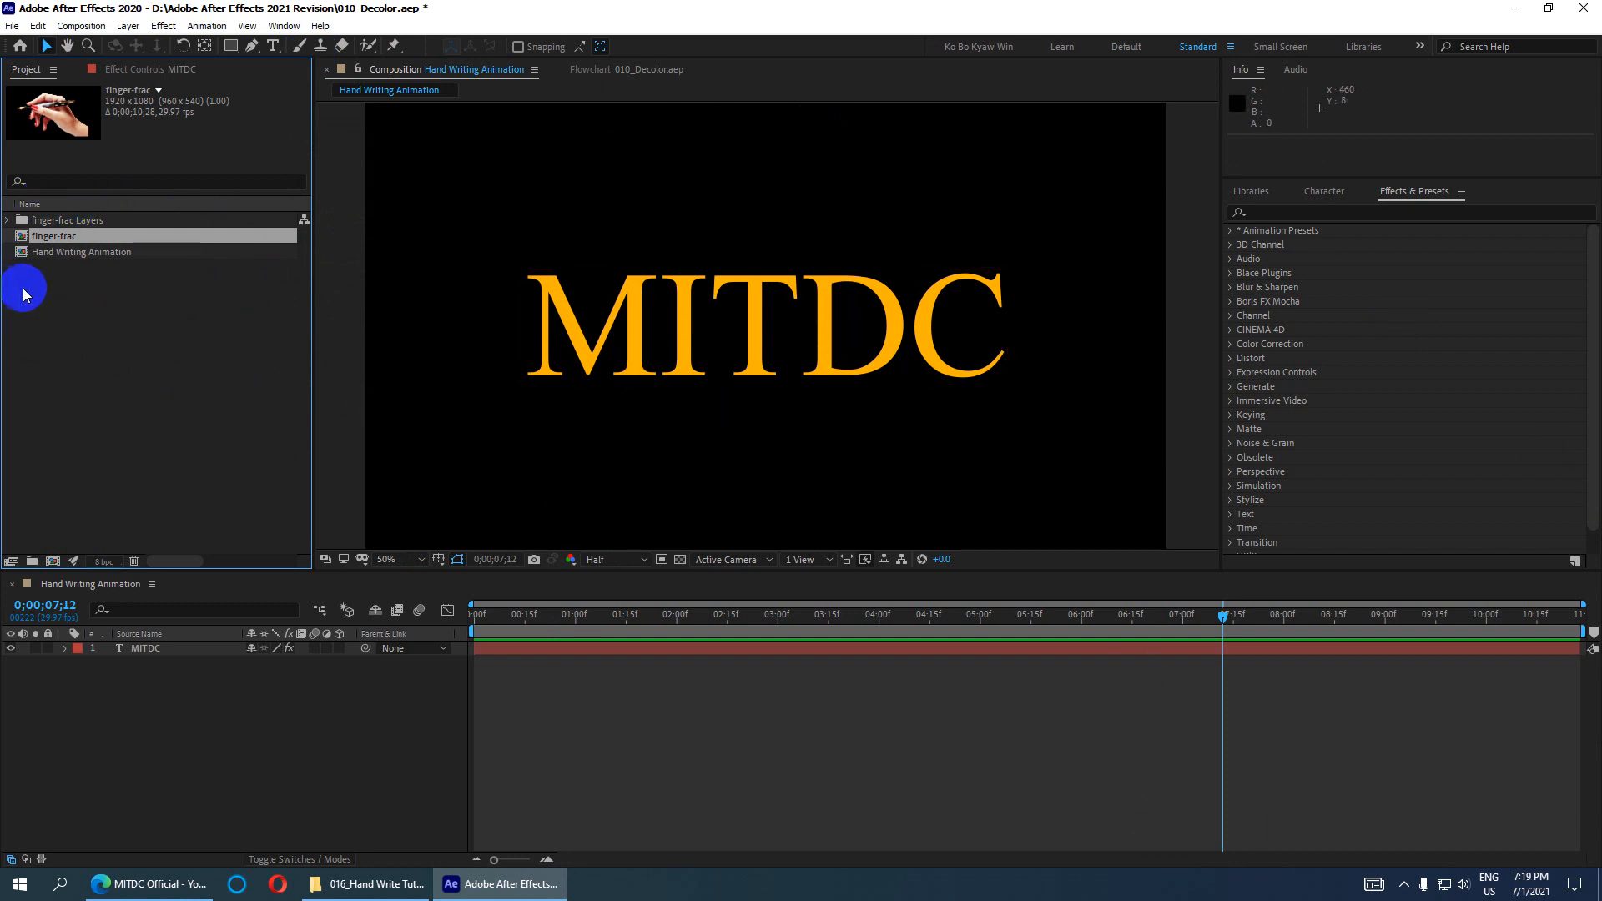
Step: Expand the finger-frac Layers folder and add the finger-frac composition to the timeline above the MITDC layer
click(7, 220)
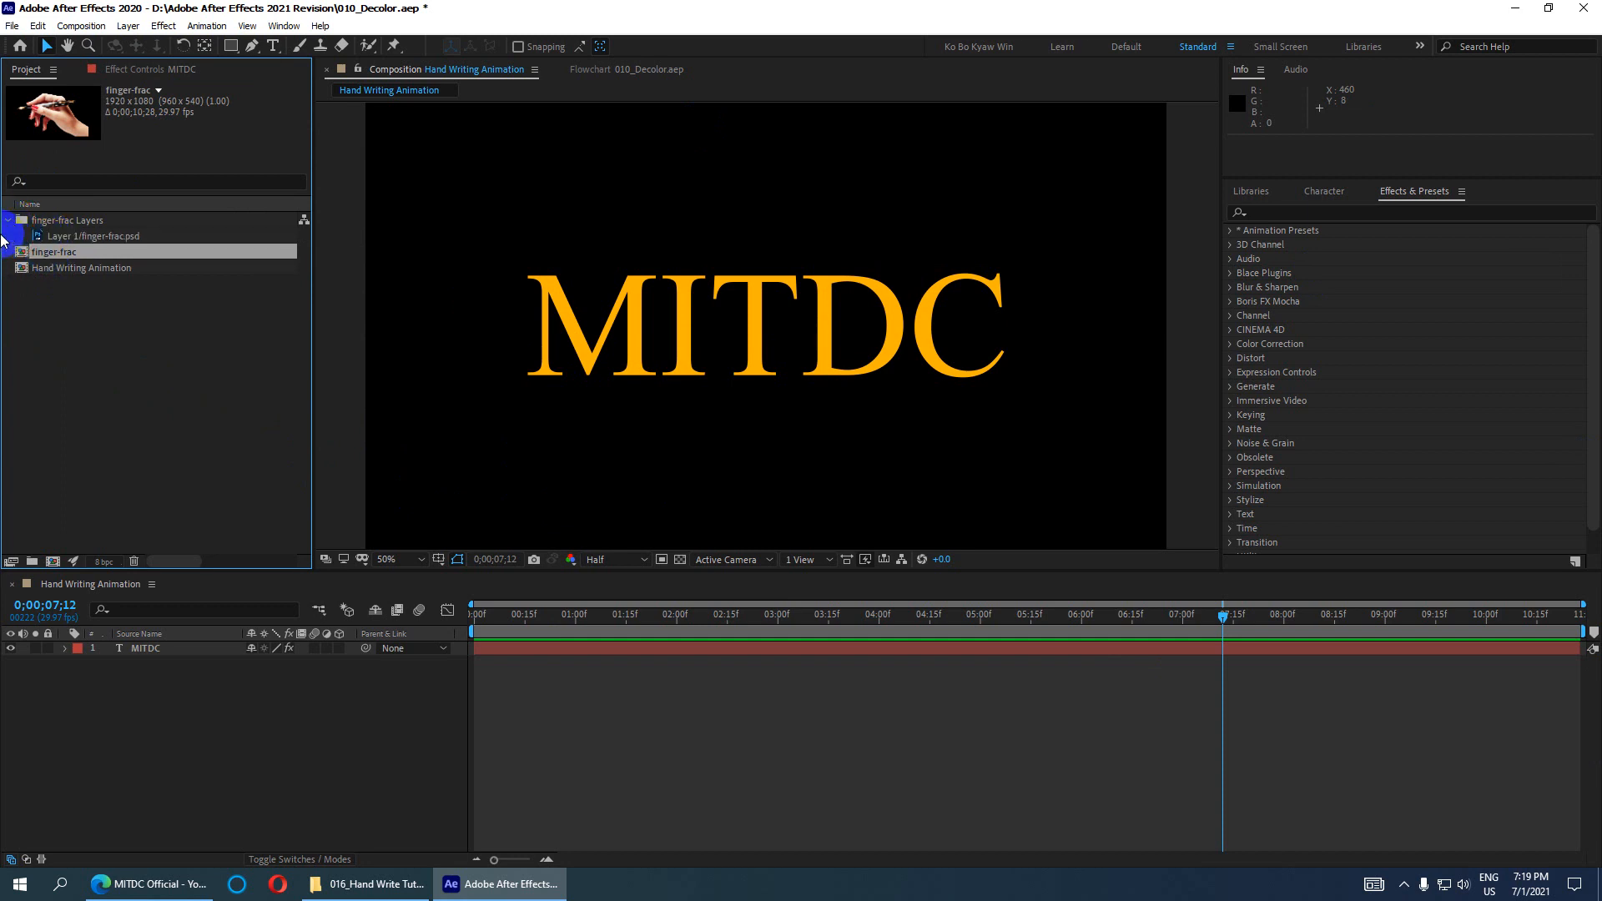
click(55, 237)
click(50, 252)
drag(45, 248, 144, 645)
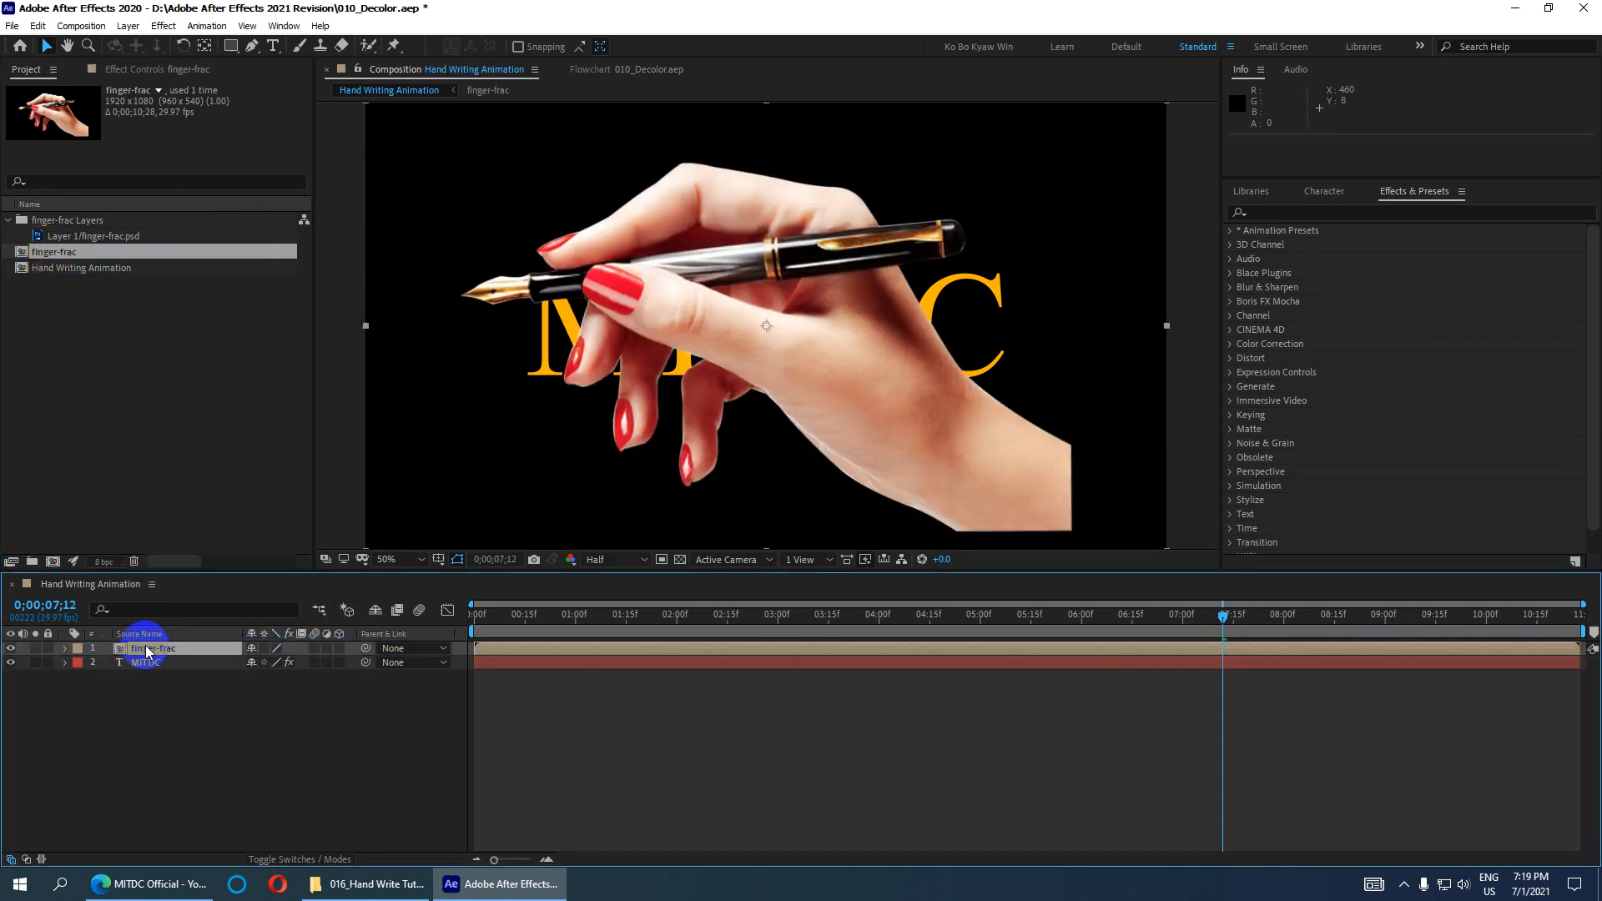
key(comma)
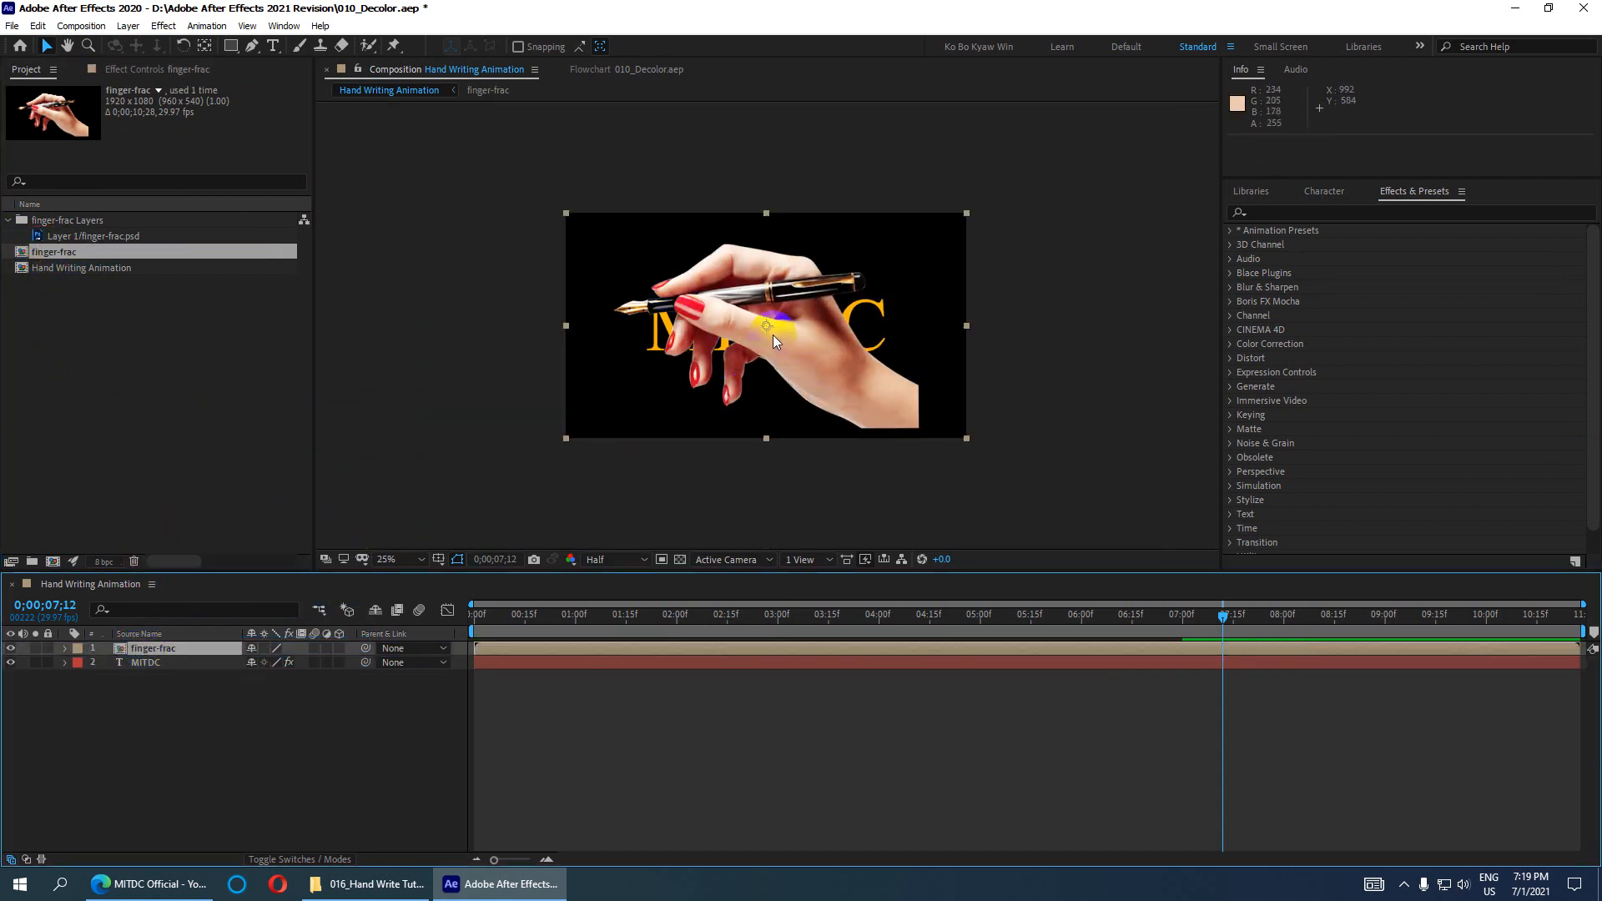
key(period)
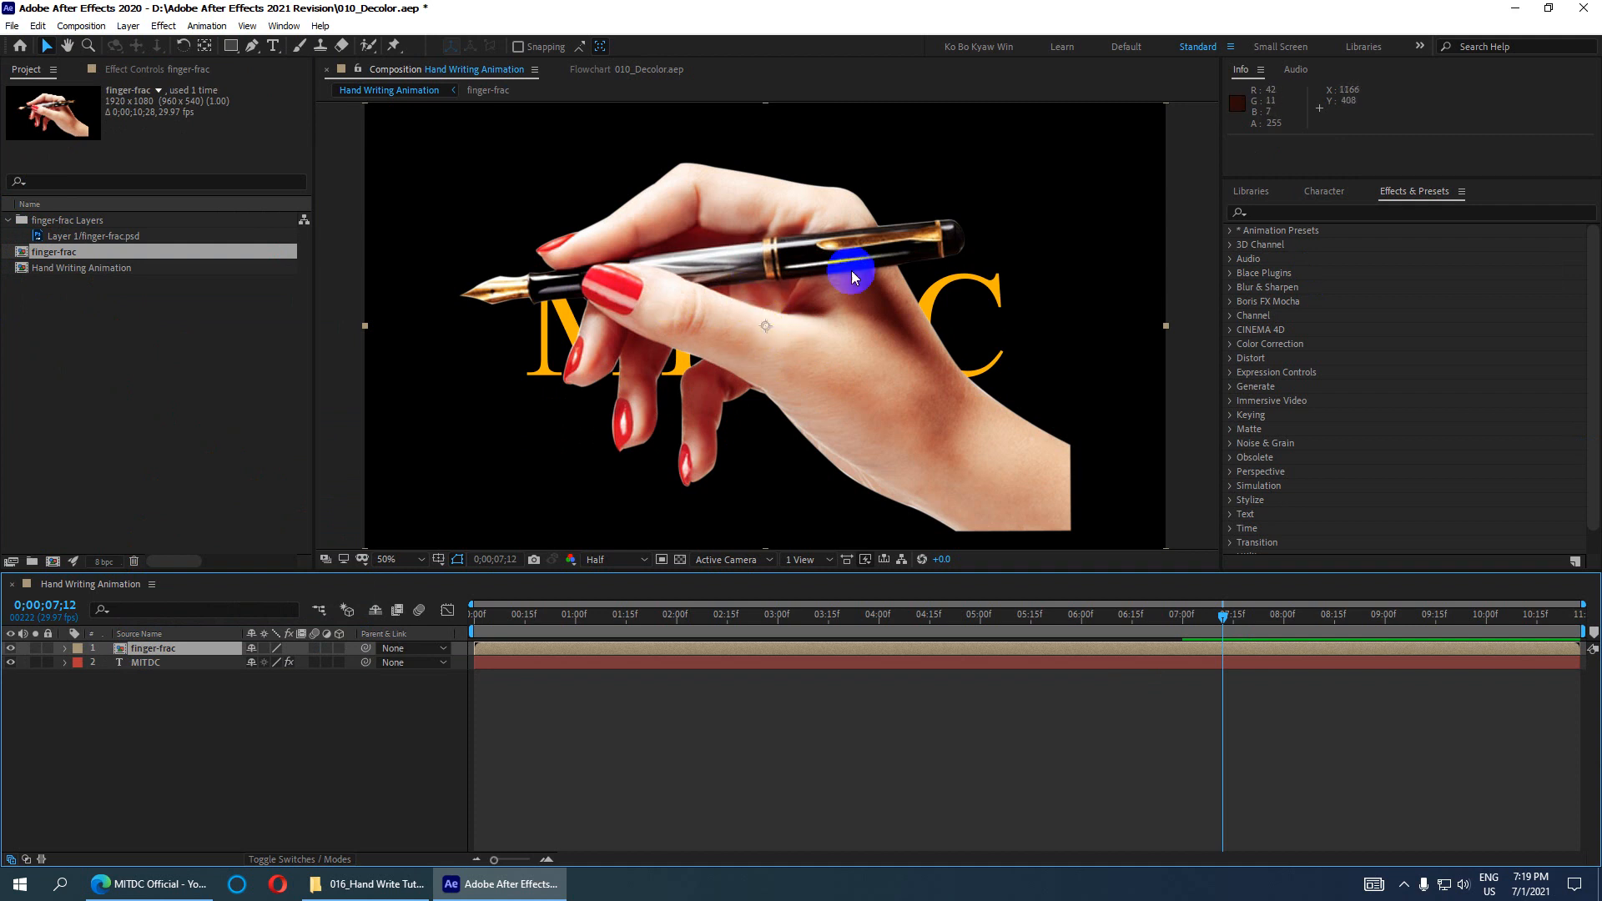
Step: Scale the finger-frac layer to 40% and move it to about 710, 690, with the pen tip at the foot of the M
click(152, 653)
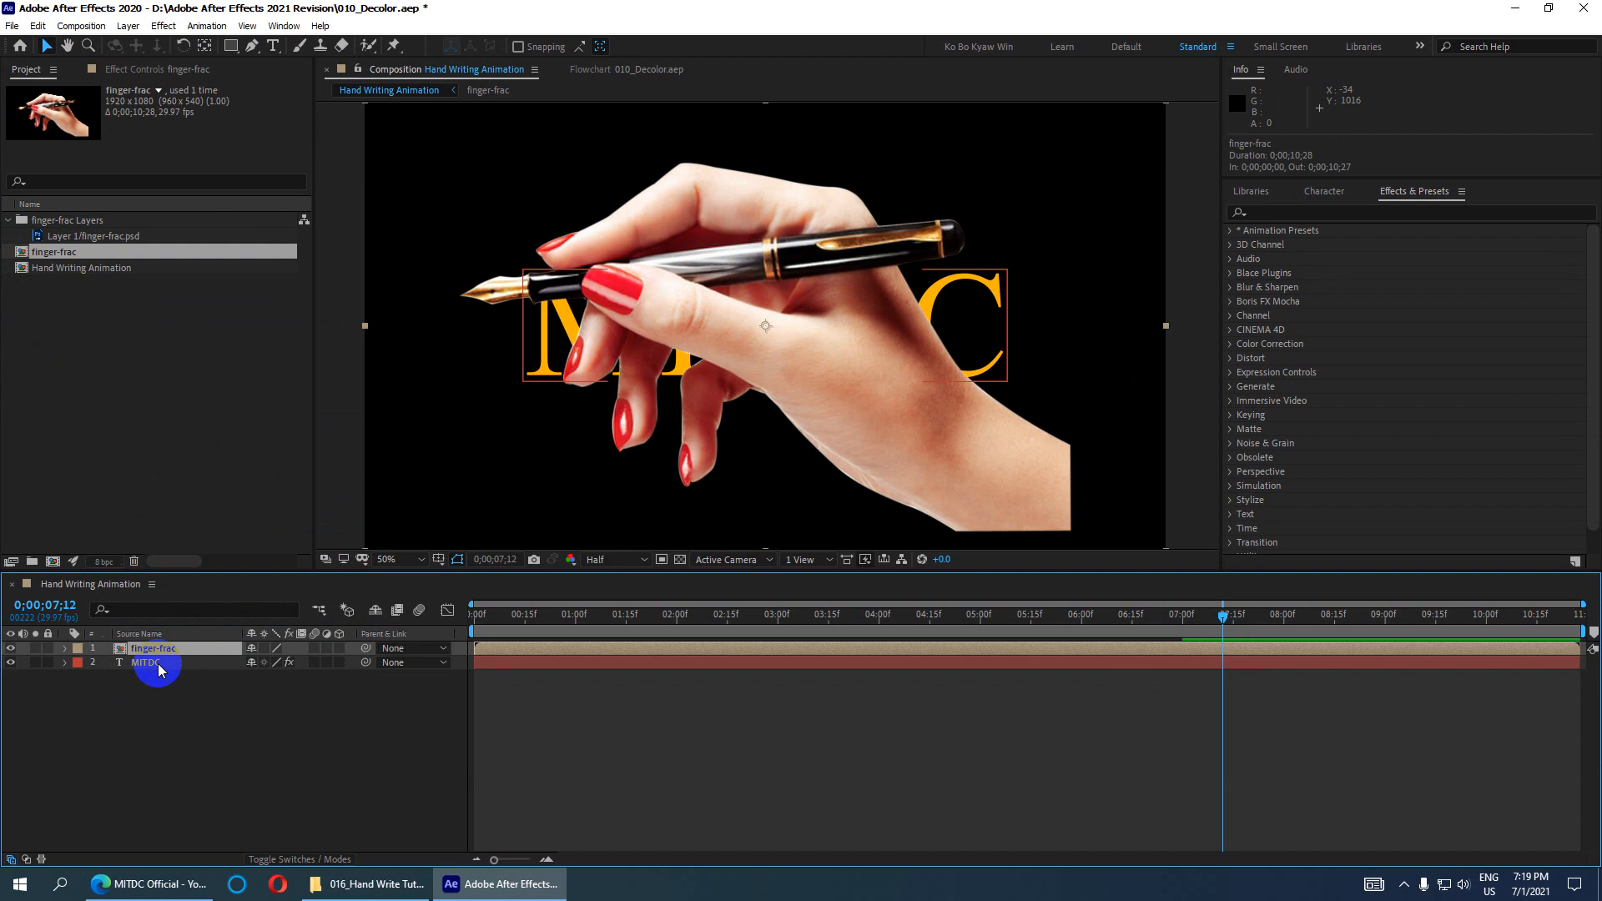
click(66, 649)
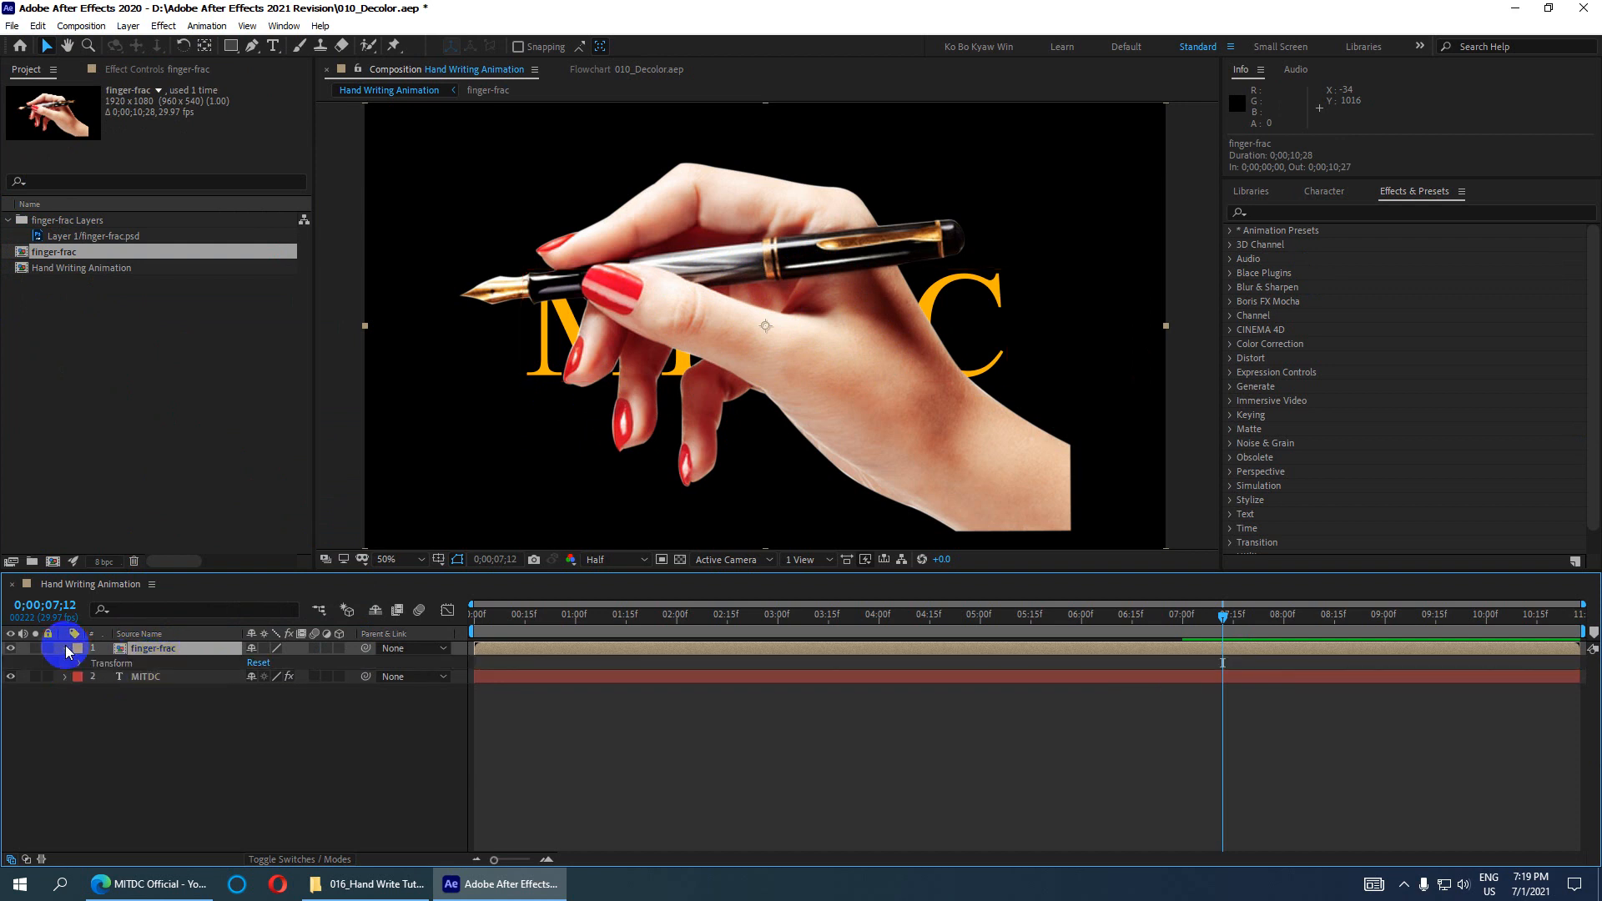
click(80, 662)
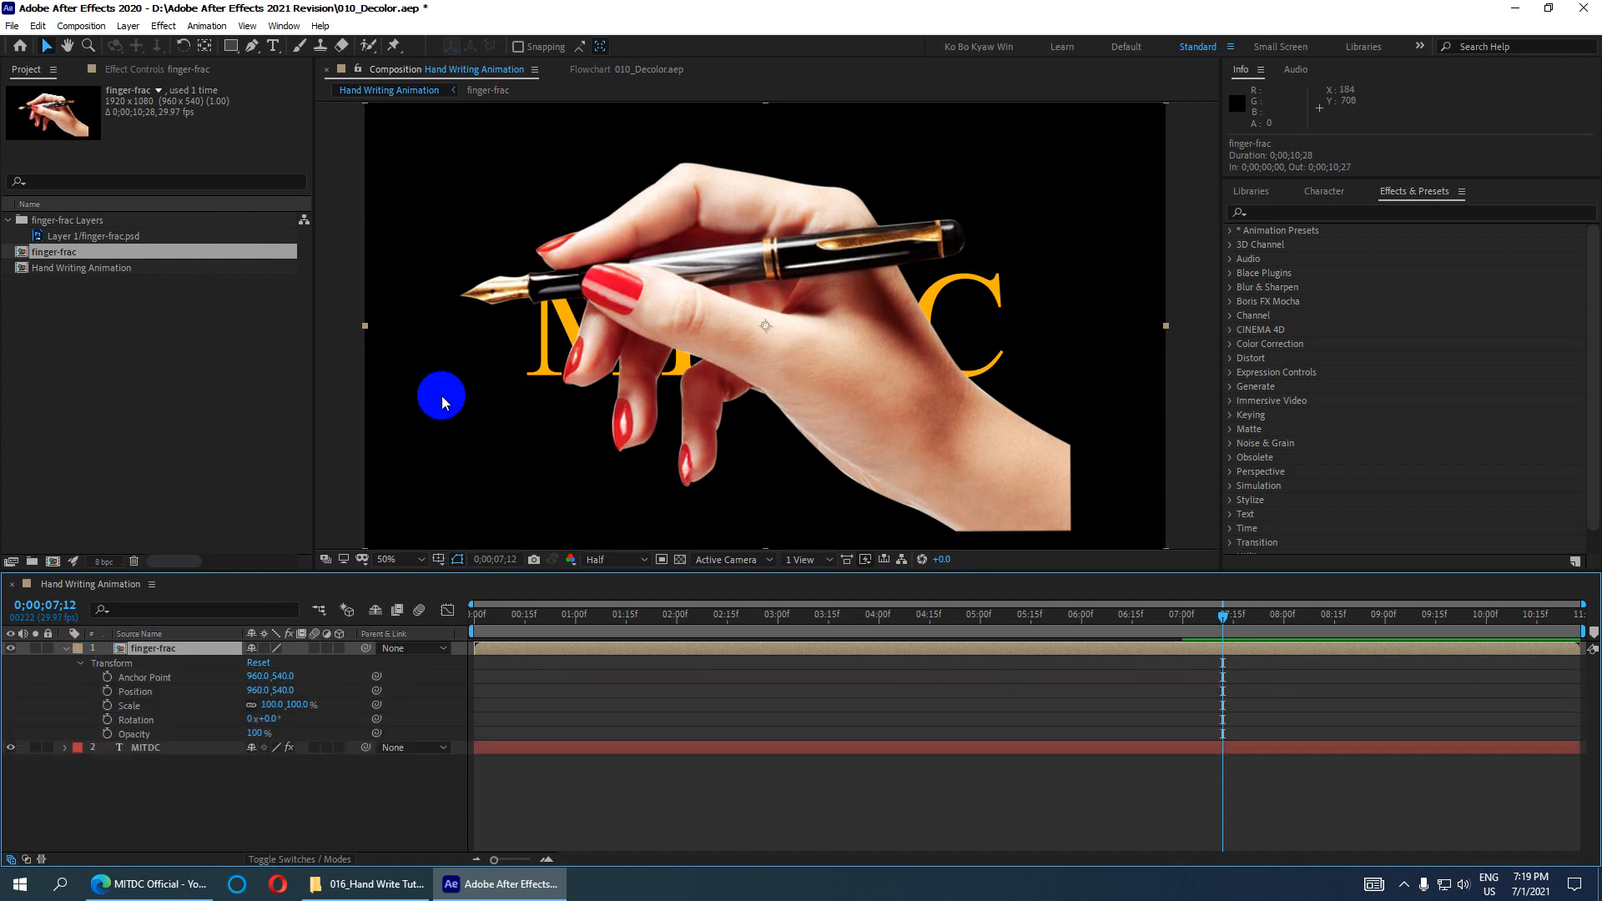
click(298, 705)
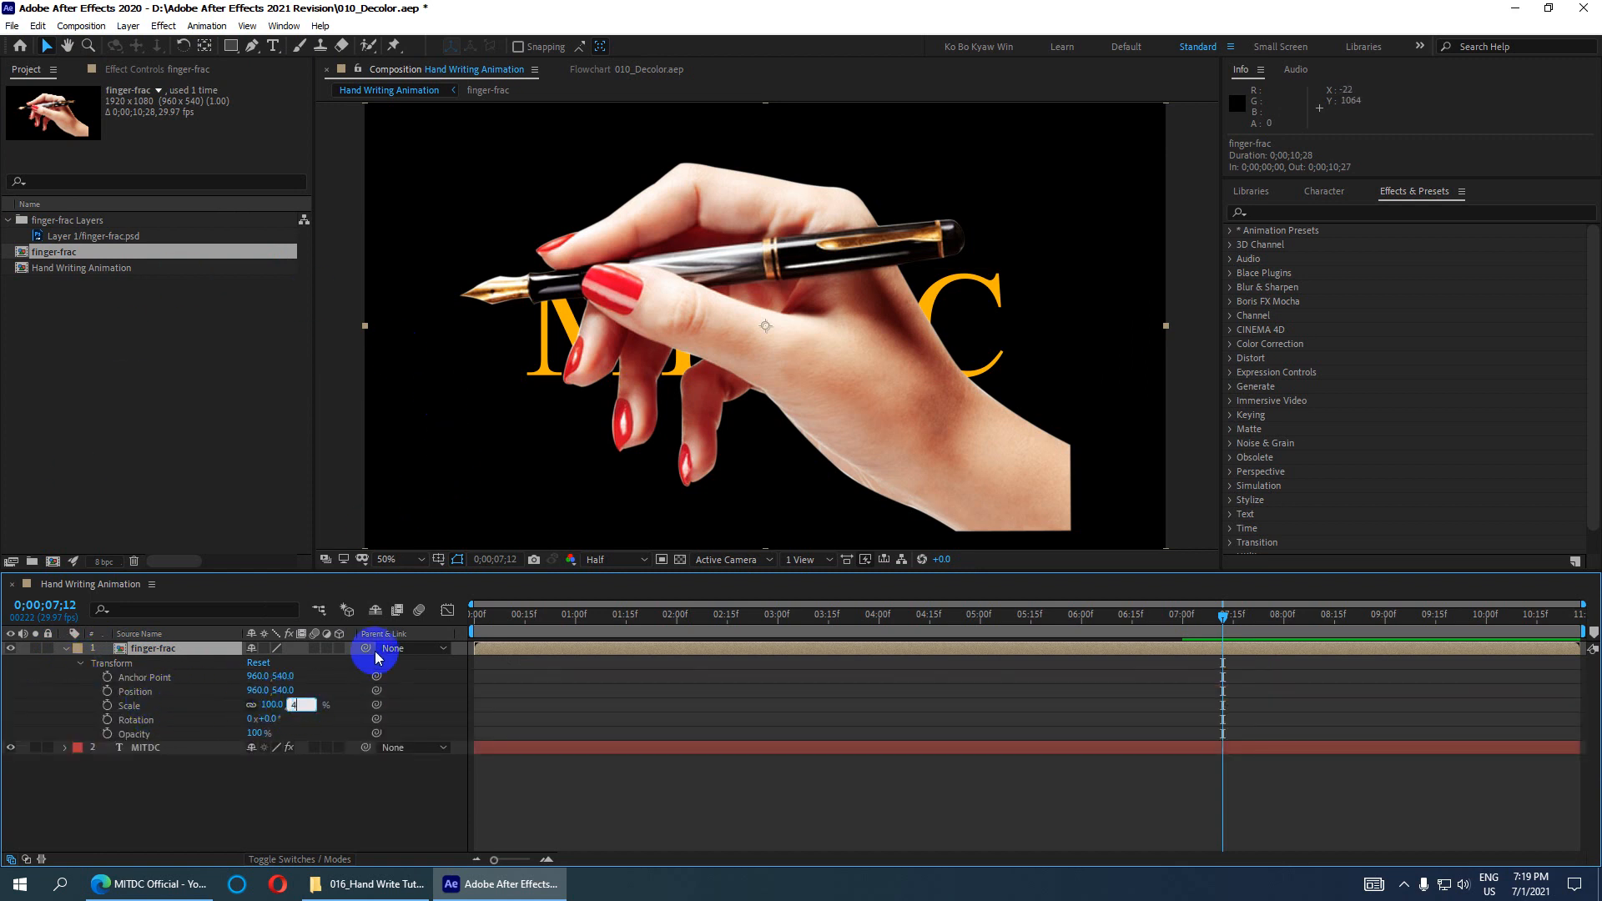
text(40)
key(Return)
drag(722, 311, 619, 376)
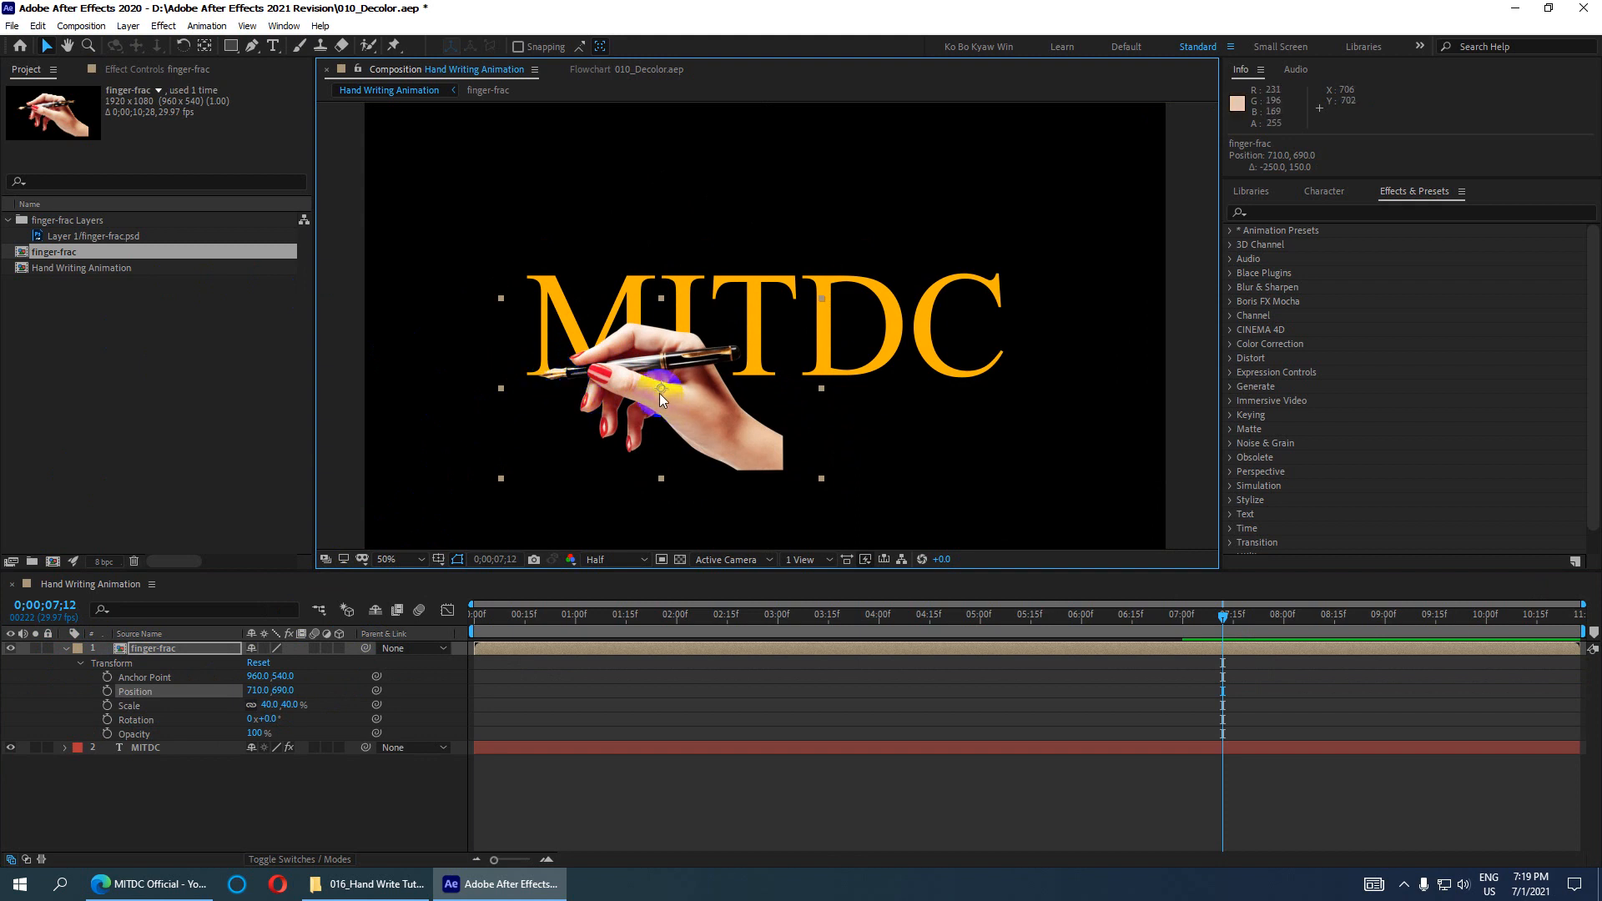
Step: Move the finger-frac layer's anchor point to the pen's nib at about 265, 460, collapse its properties and return to the Selection tool
click(205, 46)
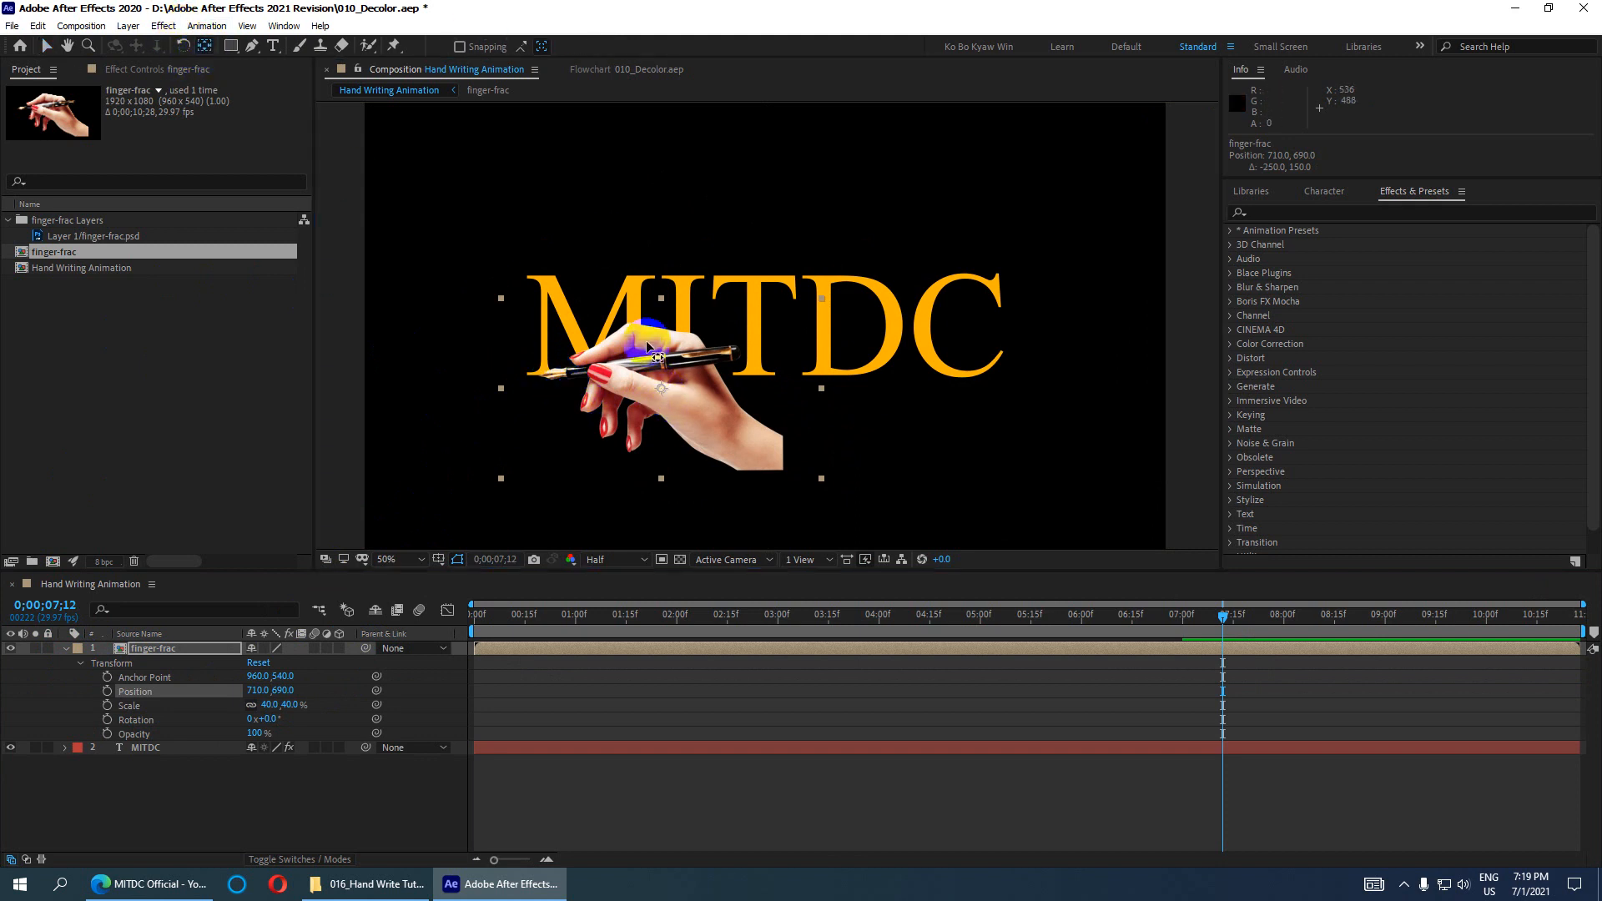
drag(634, 386, 544, 380)
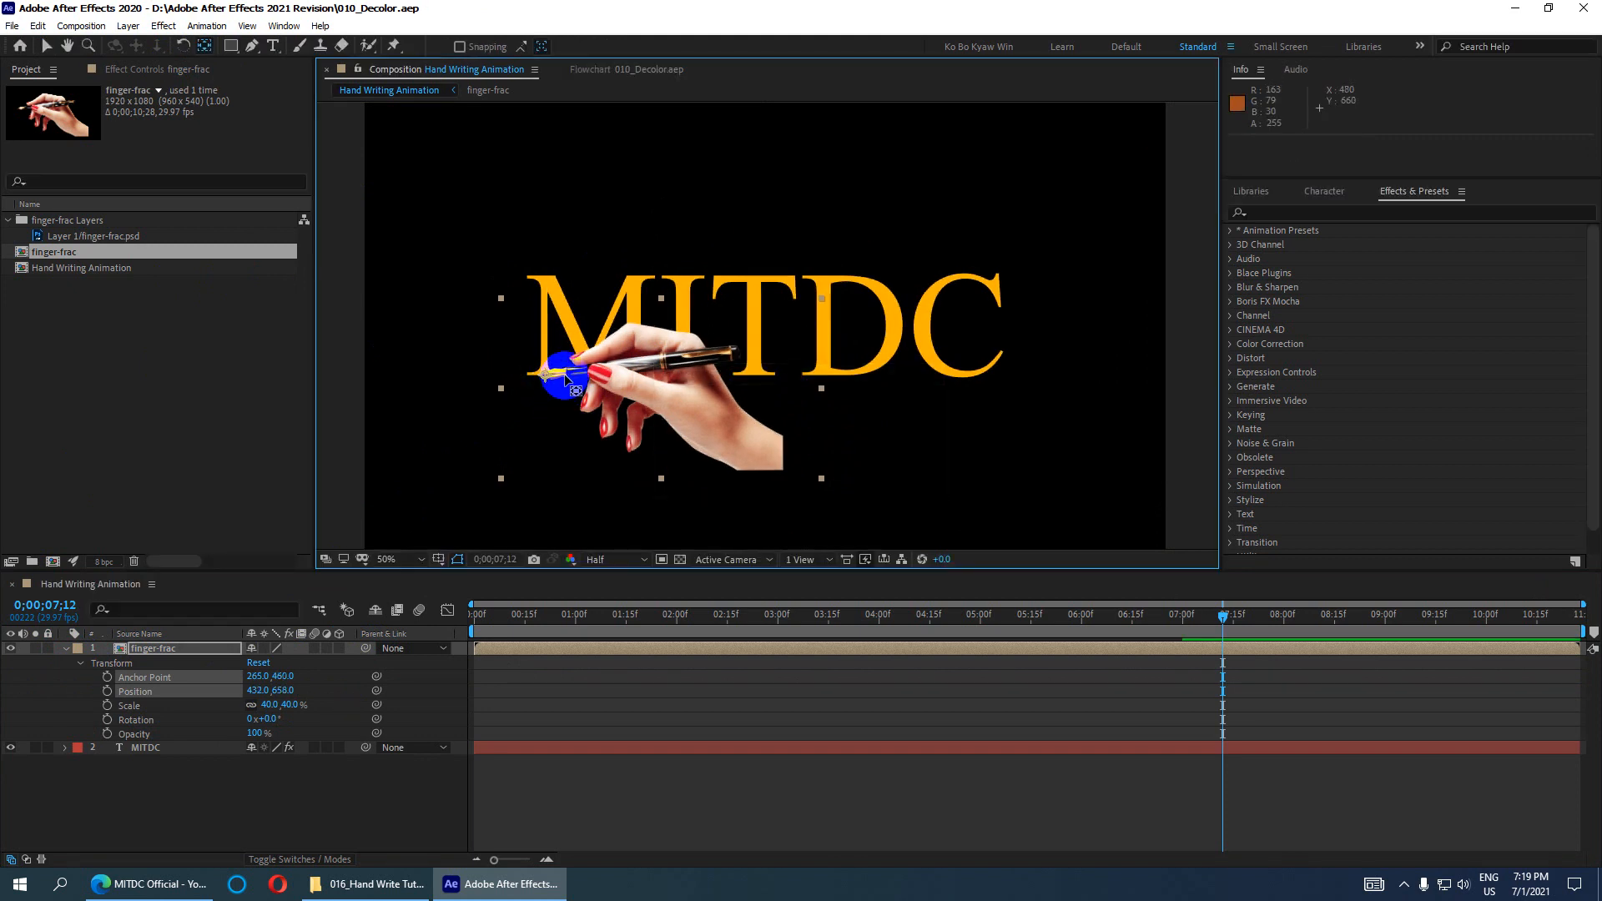
click(180, 649)
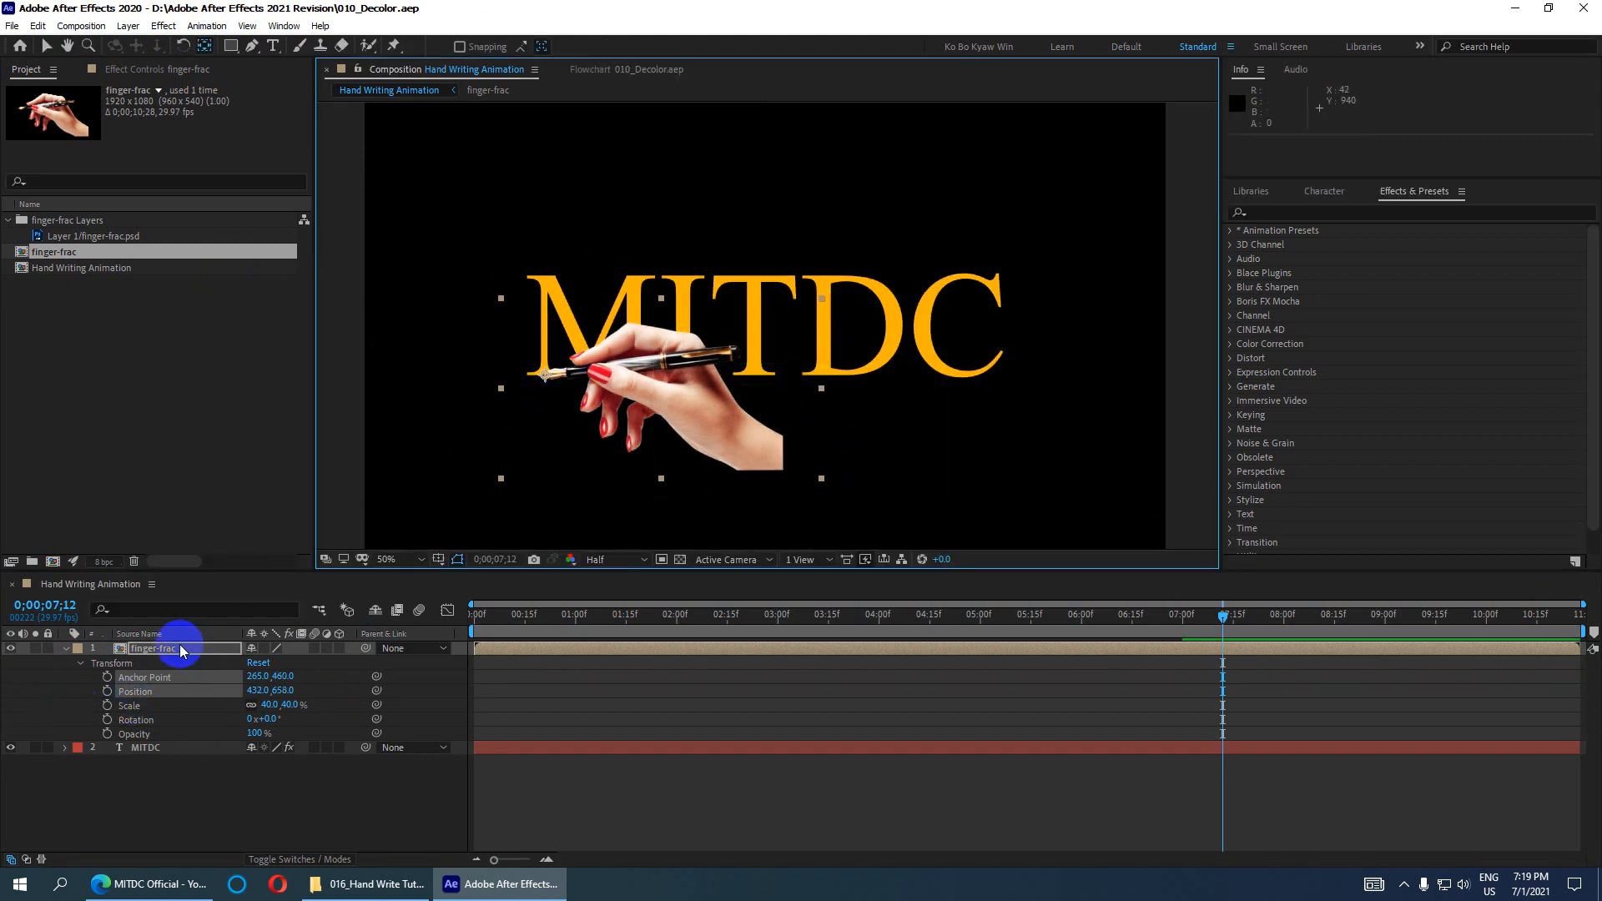
click(65, 648)
drag(132, 649, 310, 490)
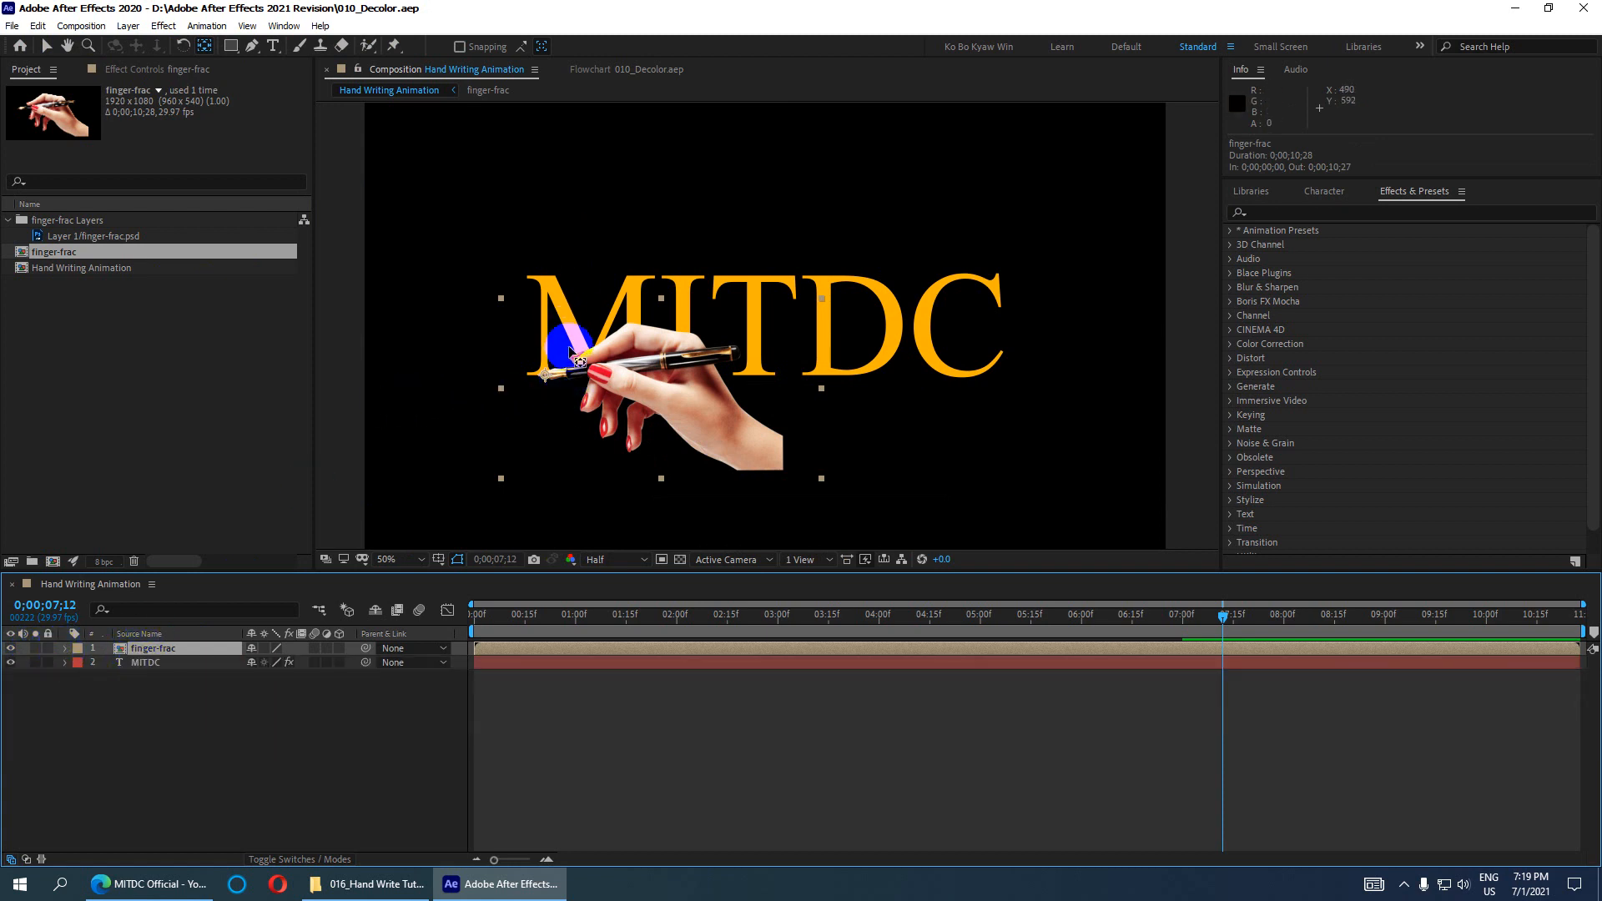
click(48, 47)
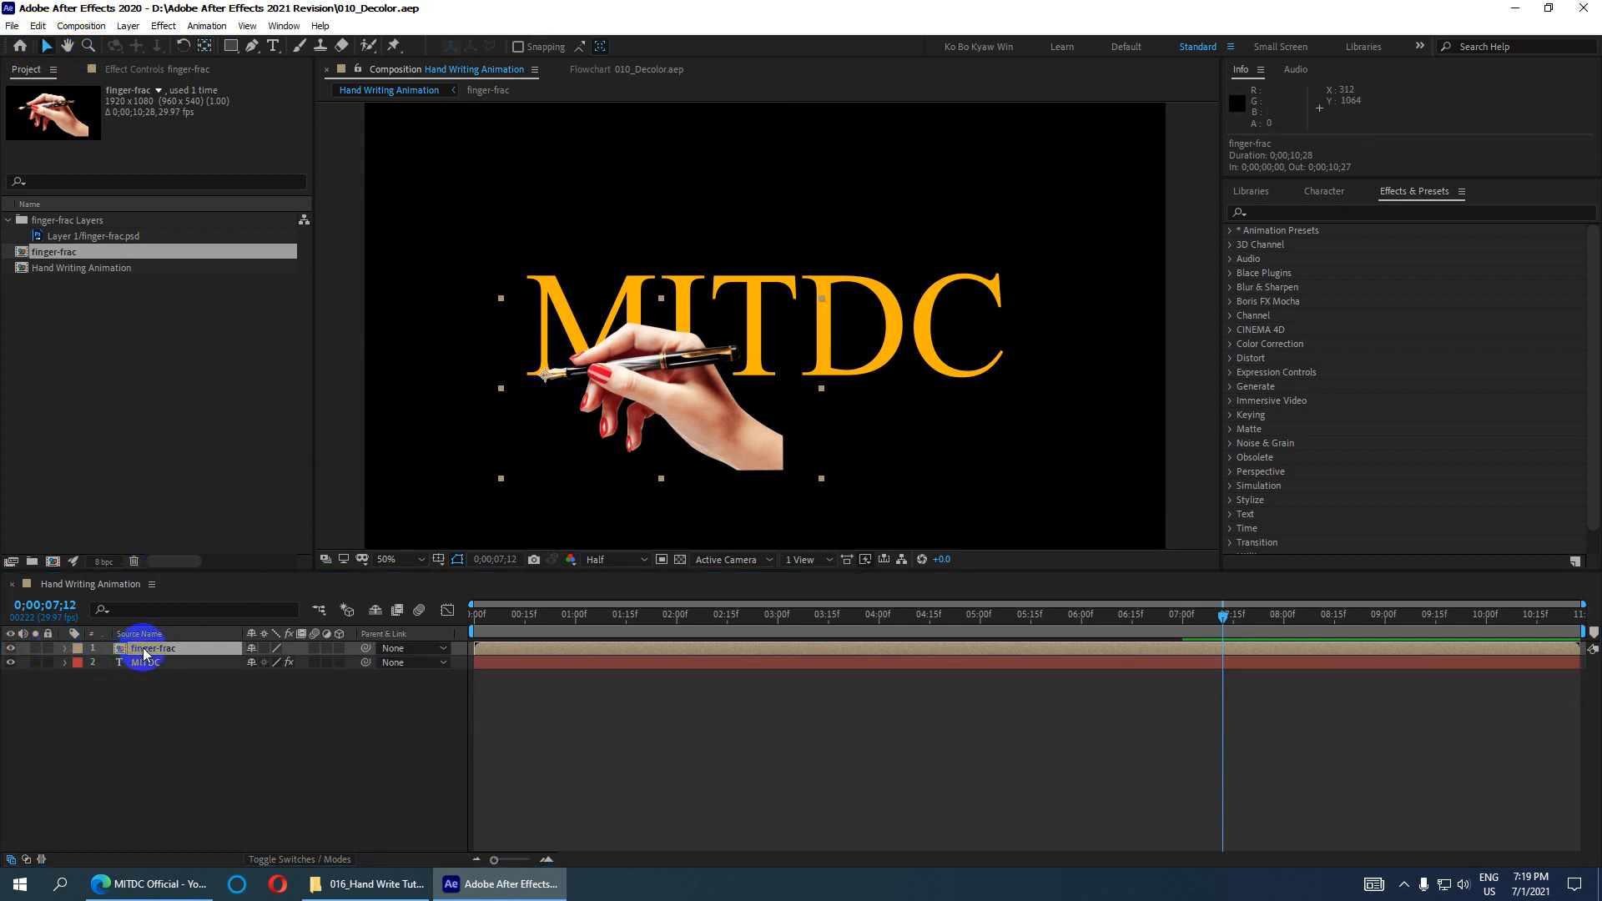
Step: Show the finger-frac layer's Position and start keyframing it at 0;00;00;29, with the pen tip at the foot of the M
key(p)
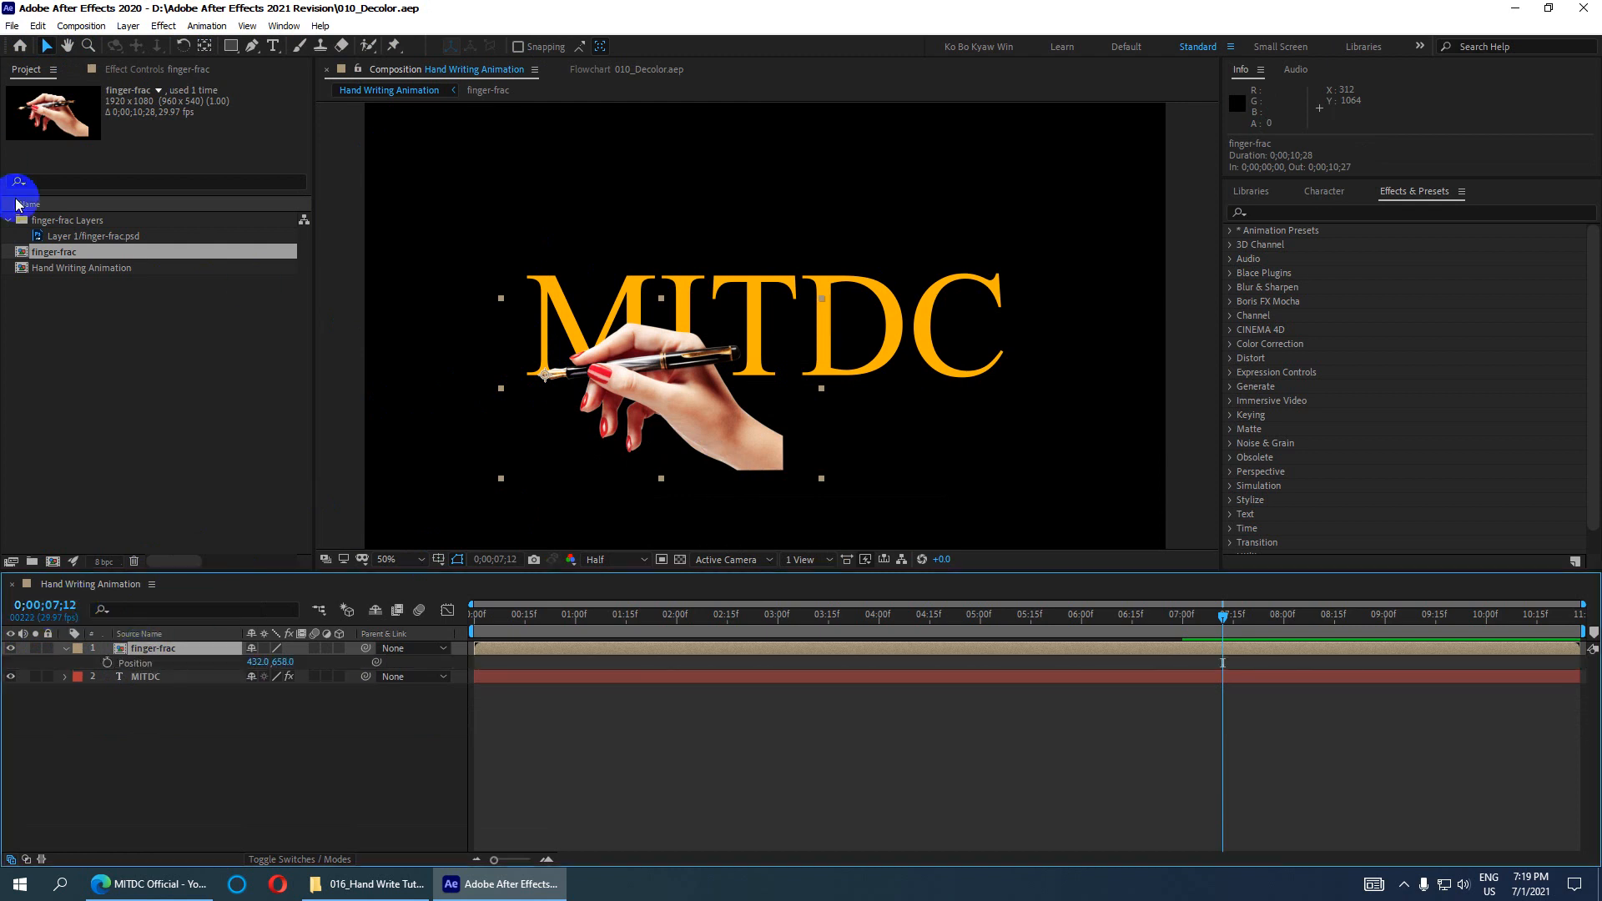
key(Home)
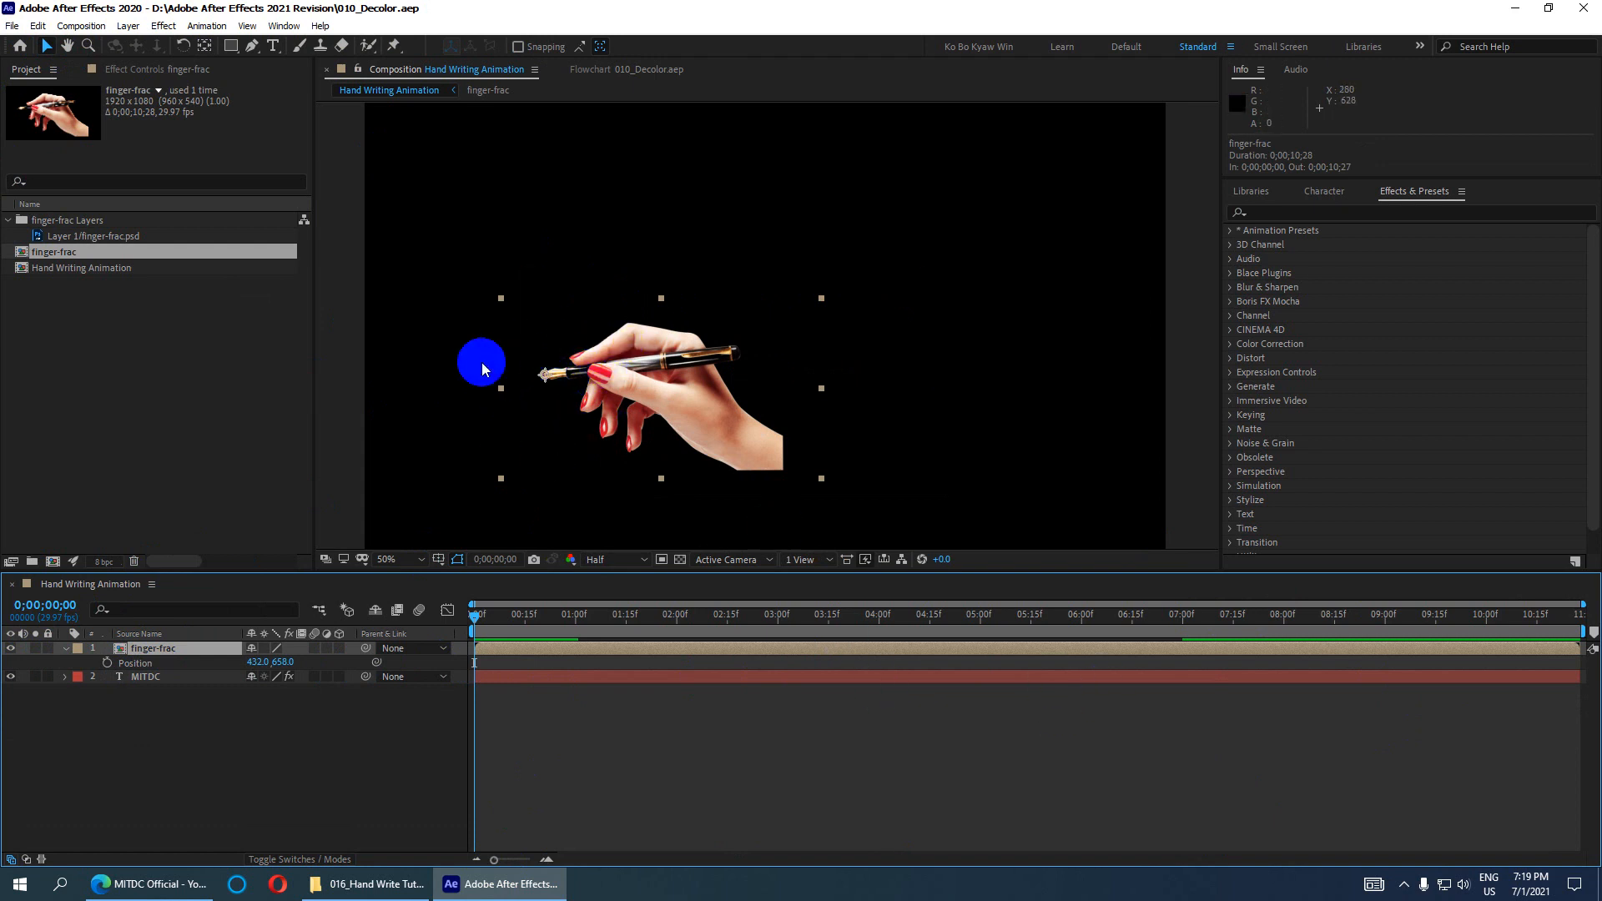
drag(476, 625, 583, 632)
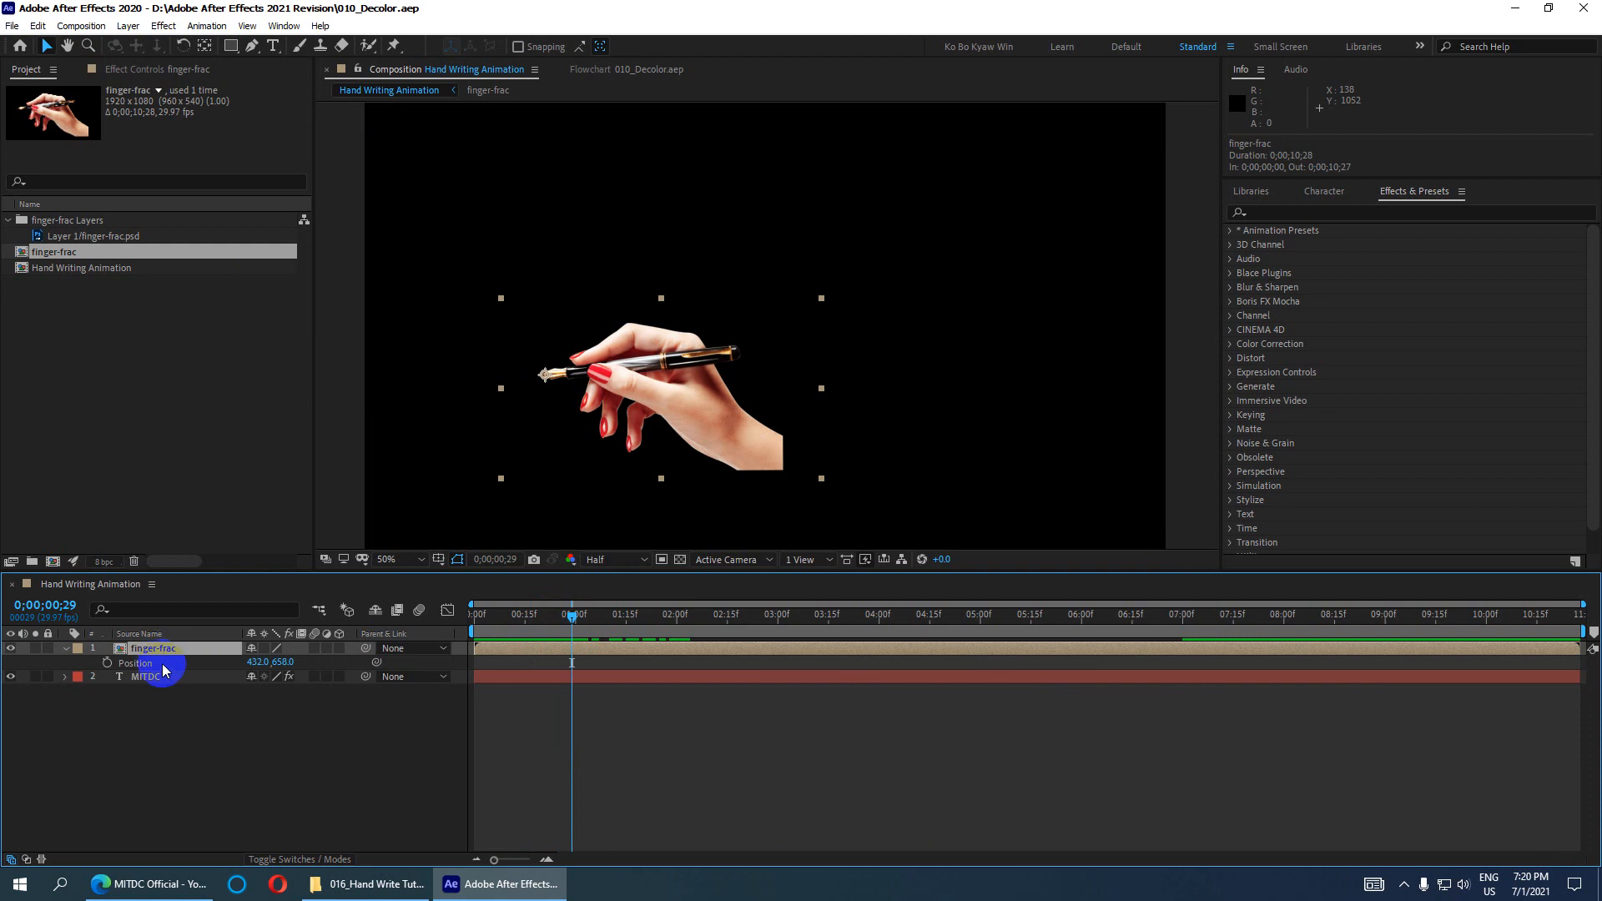
click(107, 663)
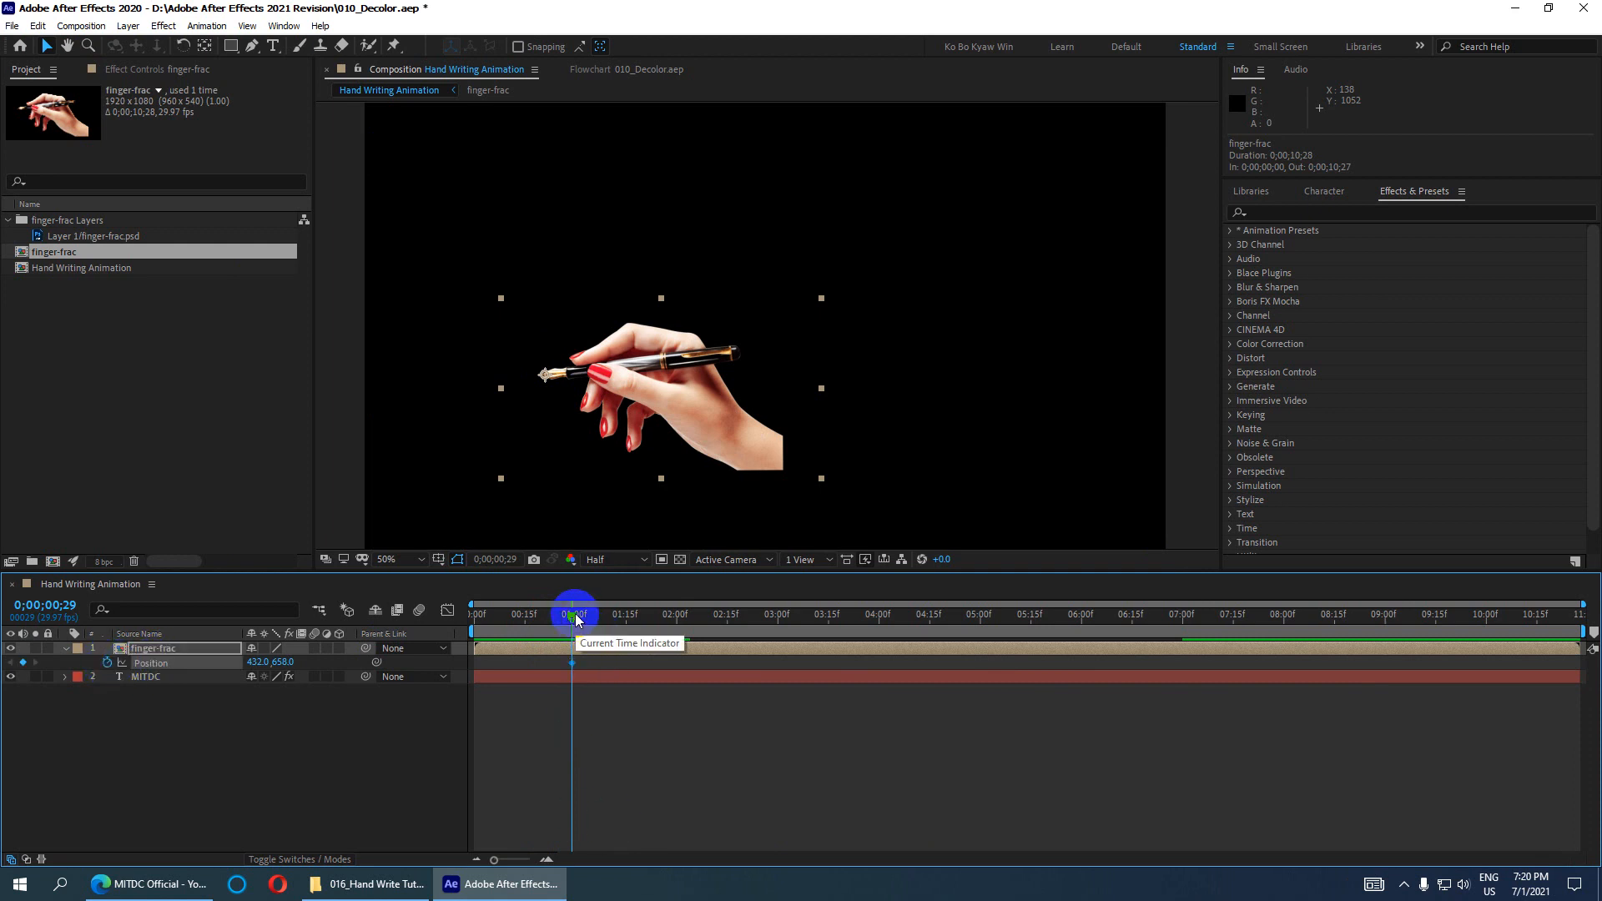
Step: Keyframe the hand's position every few frames up to 0;00;04;22, so the pen tip traces the M, I, T and the D's stem
key(Page_Down)
key(Page_Down)
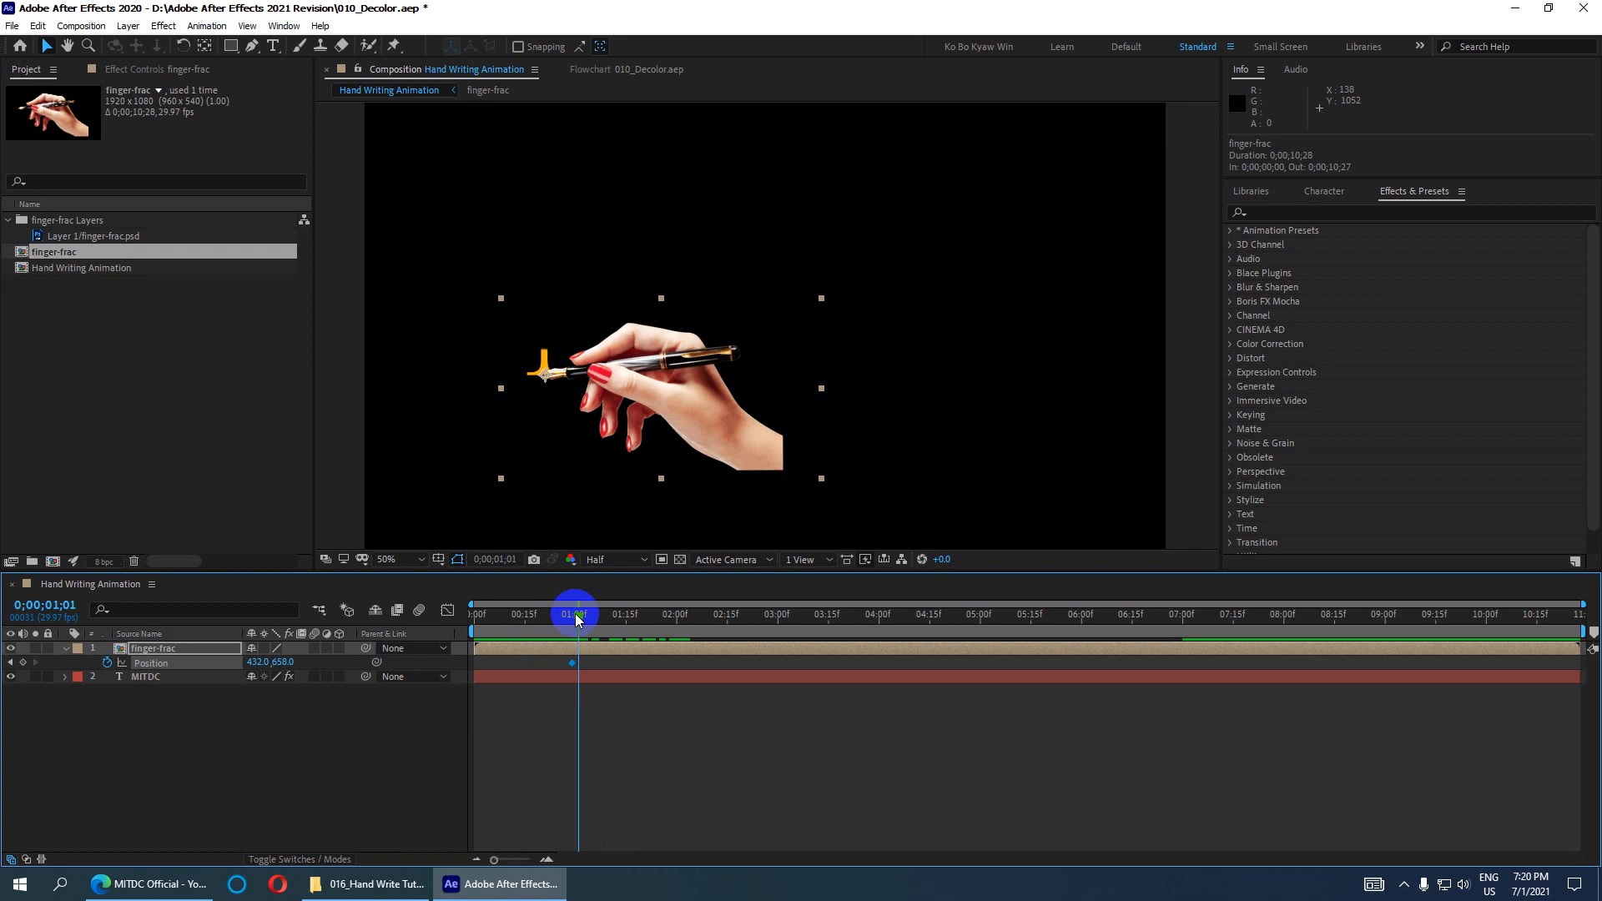
drag(584, 372, 798, 322)
key(Page_Down)
key(Page_Down)
key(Page_Down)
key(Page_Down)
key(Page_Down)
key(Page_Down)
key(Page_Down)
key(Page_Down)
key(Page_Down)
key(Page_Down)
key(Page_Down)
key(Page_Down)
key(Page_Down)
key(Page_Down)
key(Page_Down)
key(Page_Down)
key(Page_Down)
key(Page_Down)
key(Page_Down)
key(Page_Down)
key(Page_Down)
key(Page_Down)
key(Page_Down)
key(Page_Down)
key(Page_Down)
key(Page_Down)
key(Page_Down)
key(Page_Down)
key(Page_Down)
key(Page_Down)
key(Page_Down)
key(Page_Down)
key(Page_Down)
key(Page_Down)
key(Page_Down)
key(Page_Down)
key(Page_Down)
key(Page_Down)
key(Page_Down)
key(Page_Down)
key(Page_Down)
key(Page_Down)
key(Page_Down)
key(Page_Down)
key(Page_Down)
key(Page_Down)
key(Page_Down)
key(Page_Down)
key(Page_Down)
key(Page_Down)
key(Page_Down)
key(Page_Down)
key(Page_Down)
key(Page_Down)
key(Page_Down)
drag(793, 305, 872, 389)
key(Page_Down)
key(Page_Down)
key(Page_Down)
key(Page_Down)
key(Page_Down)
key(Page_Down)
key(Page_Down)
key(Page_Down)
key(Page_Down)
key(Page_Down)
key(Page_Down)
key(Page_Down)
key(Page_Down)
key(Page_Down)
key(Page_Down)
key(Page_Down)
key(Page_Down)
key(Page_Down)
key(Page_Down)
key(Page_Down)
key(Page_Down)
key(Page_Down)
drag(863, 388, 945, 409)
key(Page_Down)
key(Page_Down)
key(Page_Down)
key(Page_Down)
key(Page_Down)
key(Page_Down)
key(Page_Down)
key(Page_Down)
key(Page_Down)
key(Page_Down)
key(Page_Down)
key(Page_Down)
key(Page_Down)
key(Page_Down)
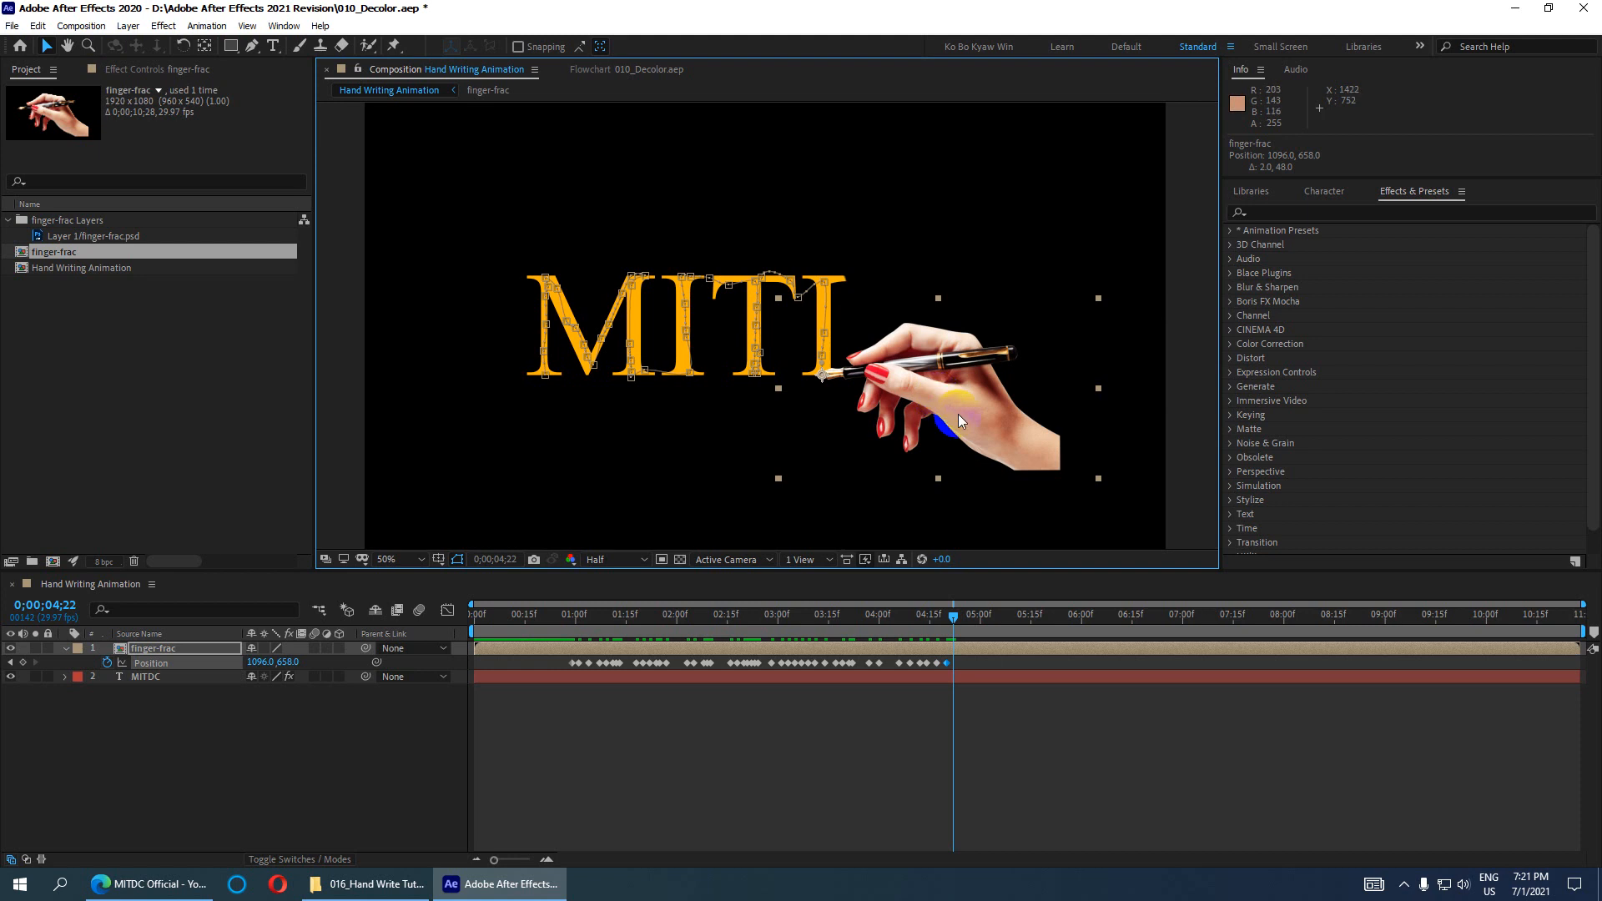
Step: Continue the hand's position keyframes every few frames to 0;00;06;26, so the pen tip follows the rest of the D and the C
key(Page_Down)
key(Page_Down)
drag(980, 426, 1170, 238)
key(Page_Down)
key(Page_Down)
key(Page_Down)
key(Page_Down)
key(Page_Down)
key(Page_Down)
key(Page_Down)
key(Page_Down)
key(Page_Down)
key(Page_Down)
key(Page_Down)
key(Page_Down)
key(Page_Down)
key(Page_Down)
key(Page_Down)
key(Page_Down)
key(Page_Down)
key(Page_Down)
key(Page_Down)
key(Page_Down)
key(Page_Down)
key(Page_Down)
key(Page_Down)
key(Page_Down)
key(Page_Down)
key(Page_Down)
key(Page_Down)
key(Page_Down)
key(Page_Down)
key(Page_Down)
key(Page_Down)
key(Page_Down)
key(Page_Down)
key(Page_Down)
drag(1105, 304, 1130, 370)
key(Page_Down)
key(Page_Down)
key(Page_Down)
key(Page_Down)
key(Page_Down)
key(Page_Down)
key(Page_Down)
key(Page_Down)
key(Page_Down)
key(Page_Down)
key(Page_Down)
key(Page_Down)
key(Page_Down)
key(Page_Down)
key(Page_Down)
key(Page_Down)
key(Page_Down)
key(Page_Down)
key(Page_Down)
key(Page_Down)
key(Page_Down)
key(Page_Down)
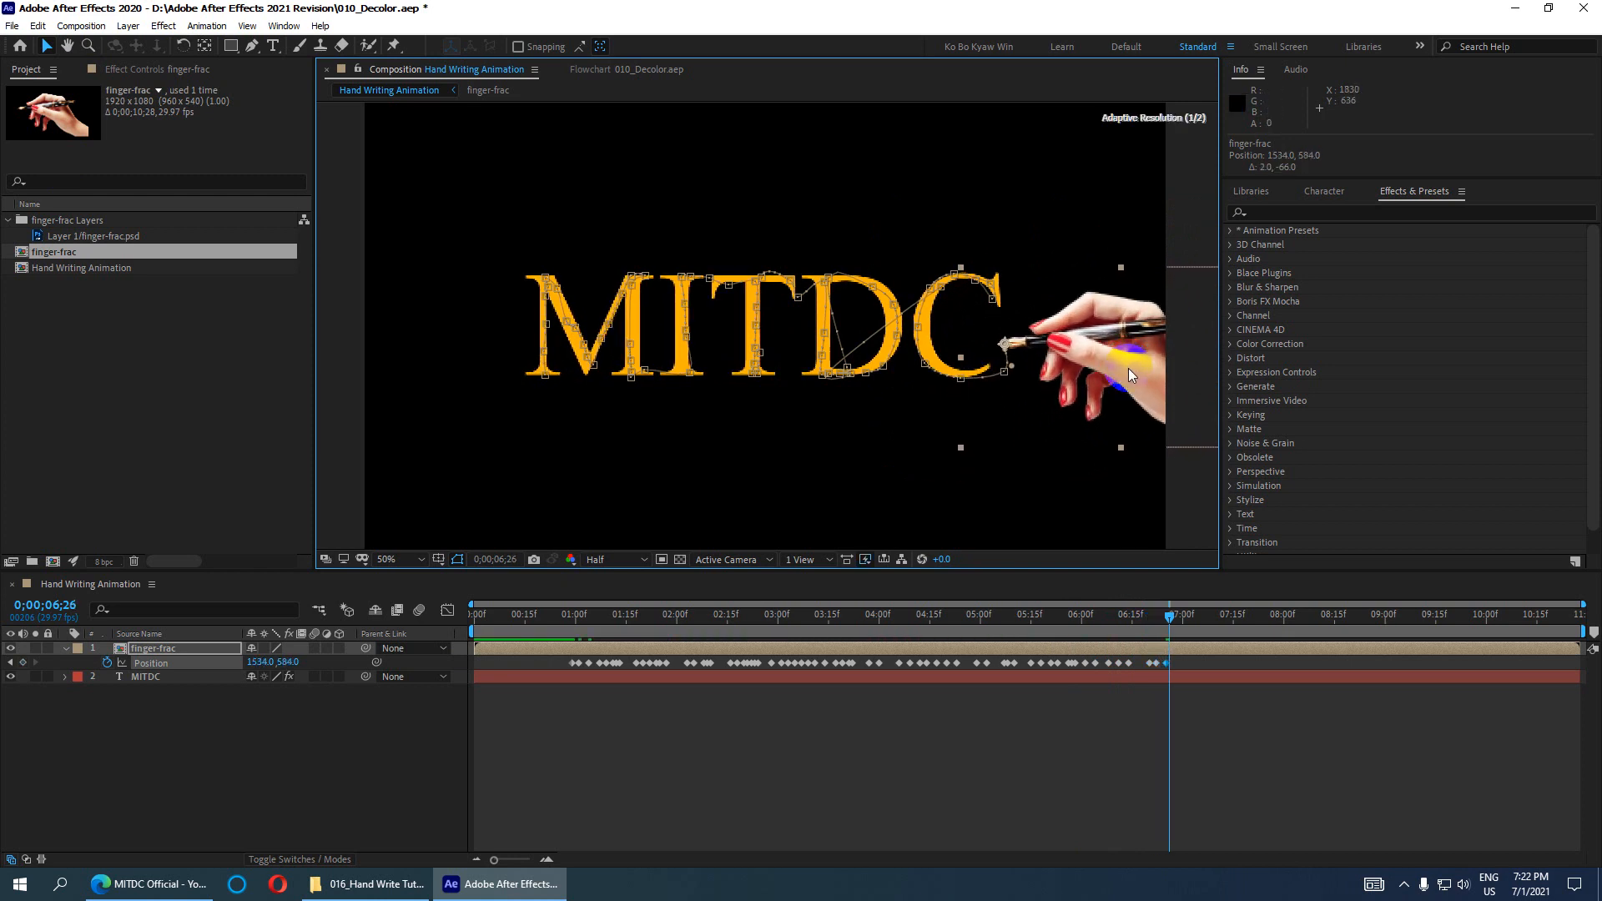
Step: Finish the hand's position keyframes along the C's lower curve, placing the last one at 0;00;06;29 with position 1506, 586
drag(1007, 371, 1001, 367)
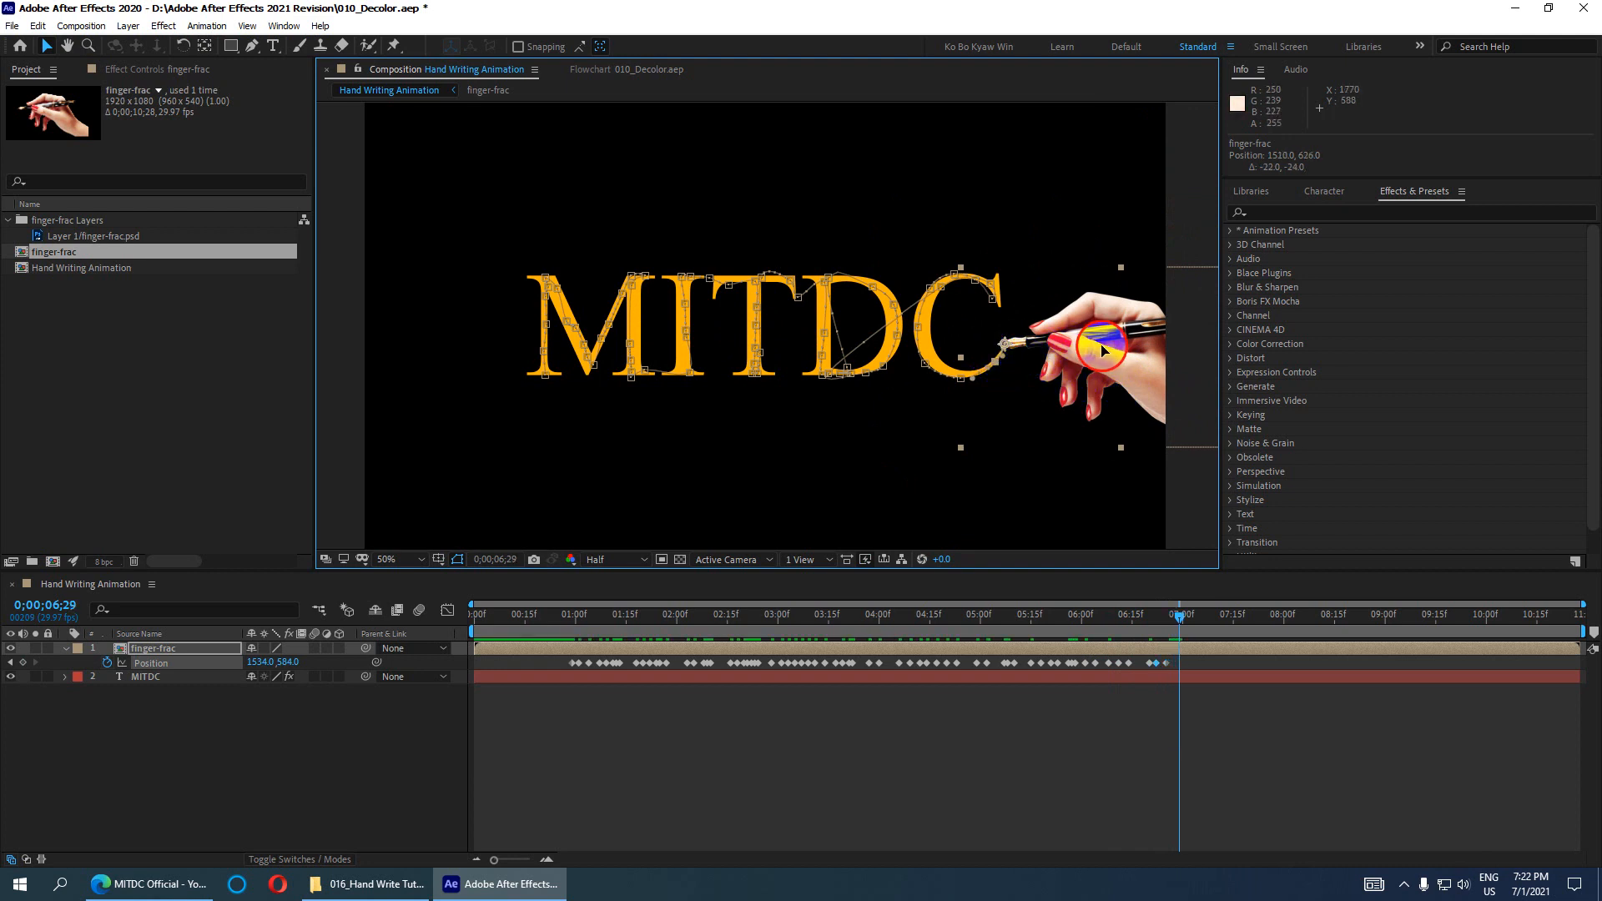
drag(1102, 349, 1092, 352)
key(Page_Down)
key(Page_Down)
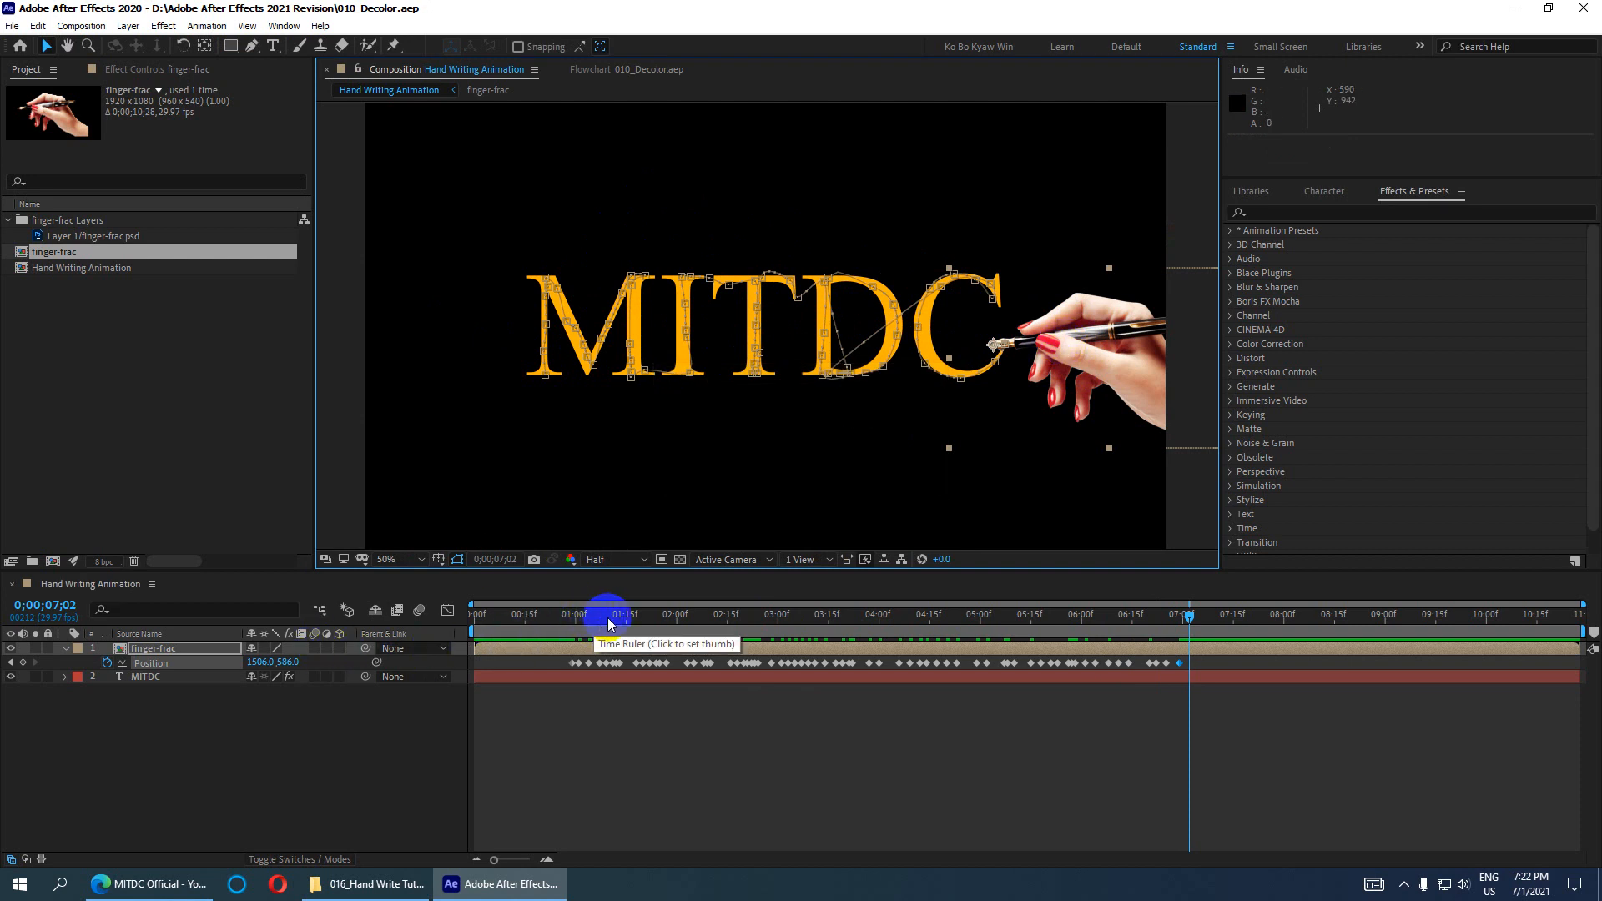
Step: Deselect the hand layer, fit the composition view up to 100% and preview the animation from the start in a maximized viewer, restoring the layout when done
drag(608, 624, 457, 625)
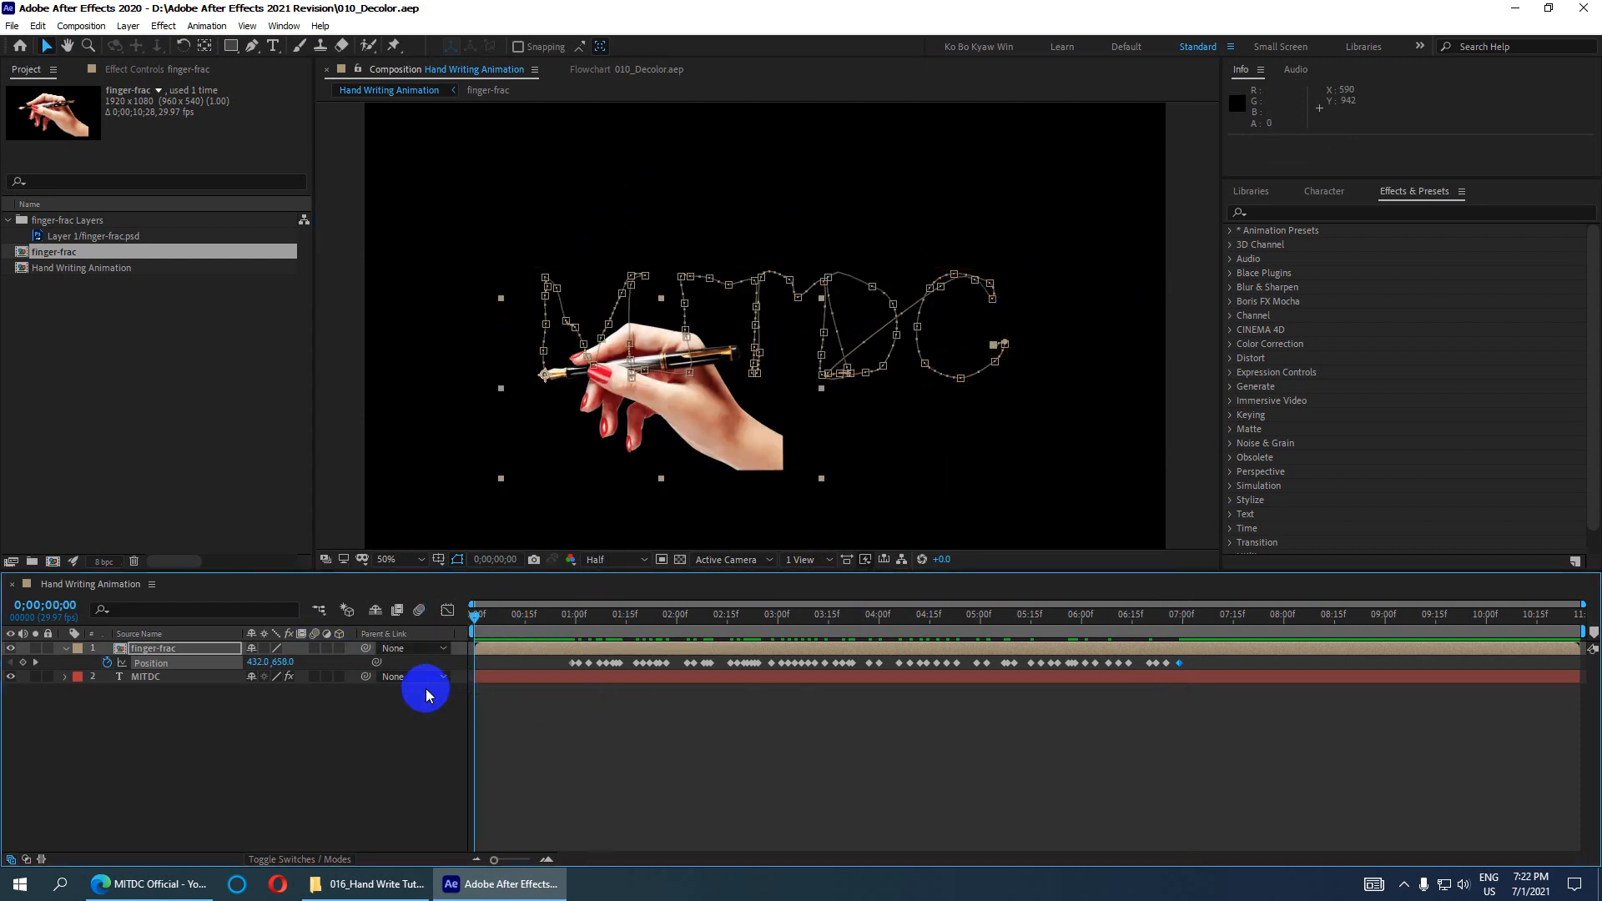
click(388, 714)
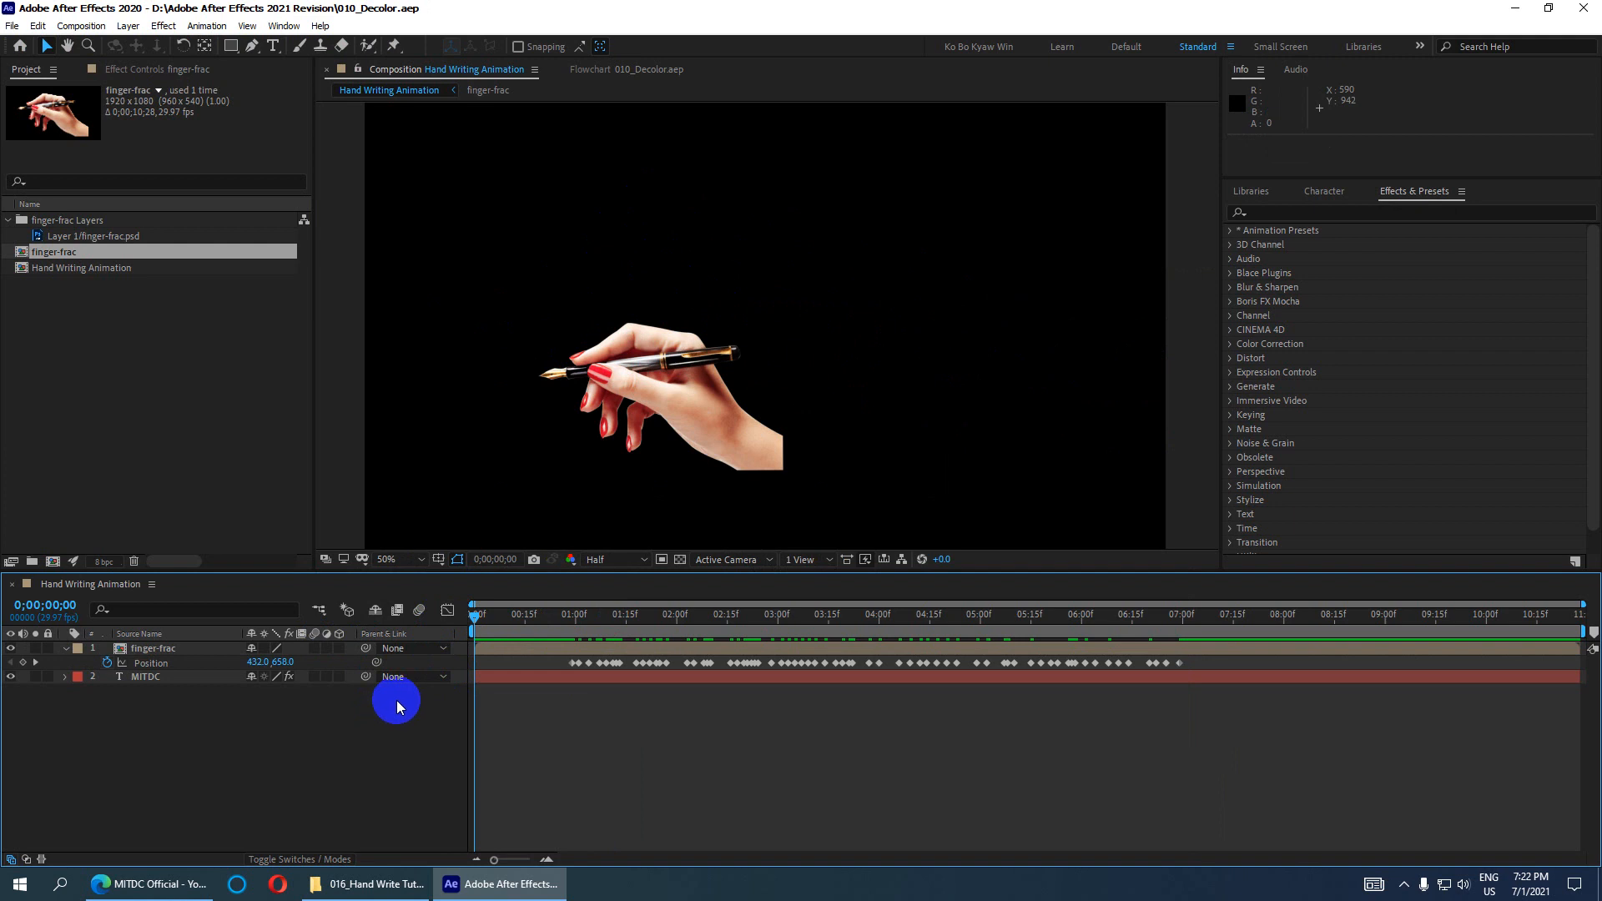
click(395, 559)
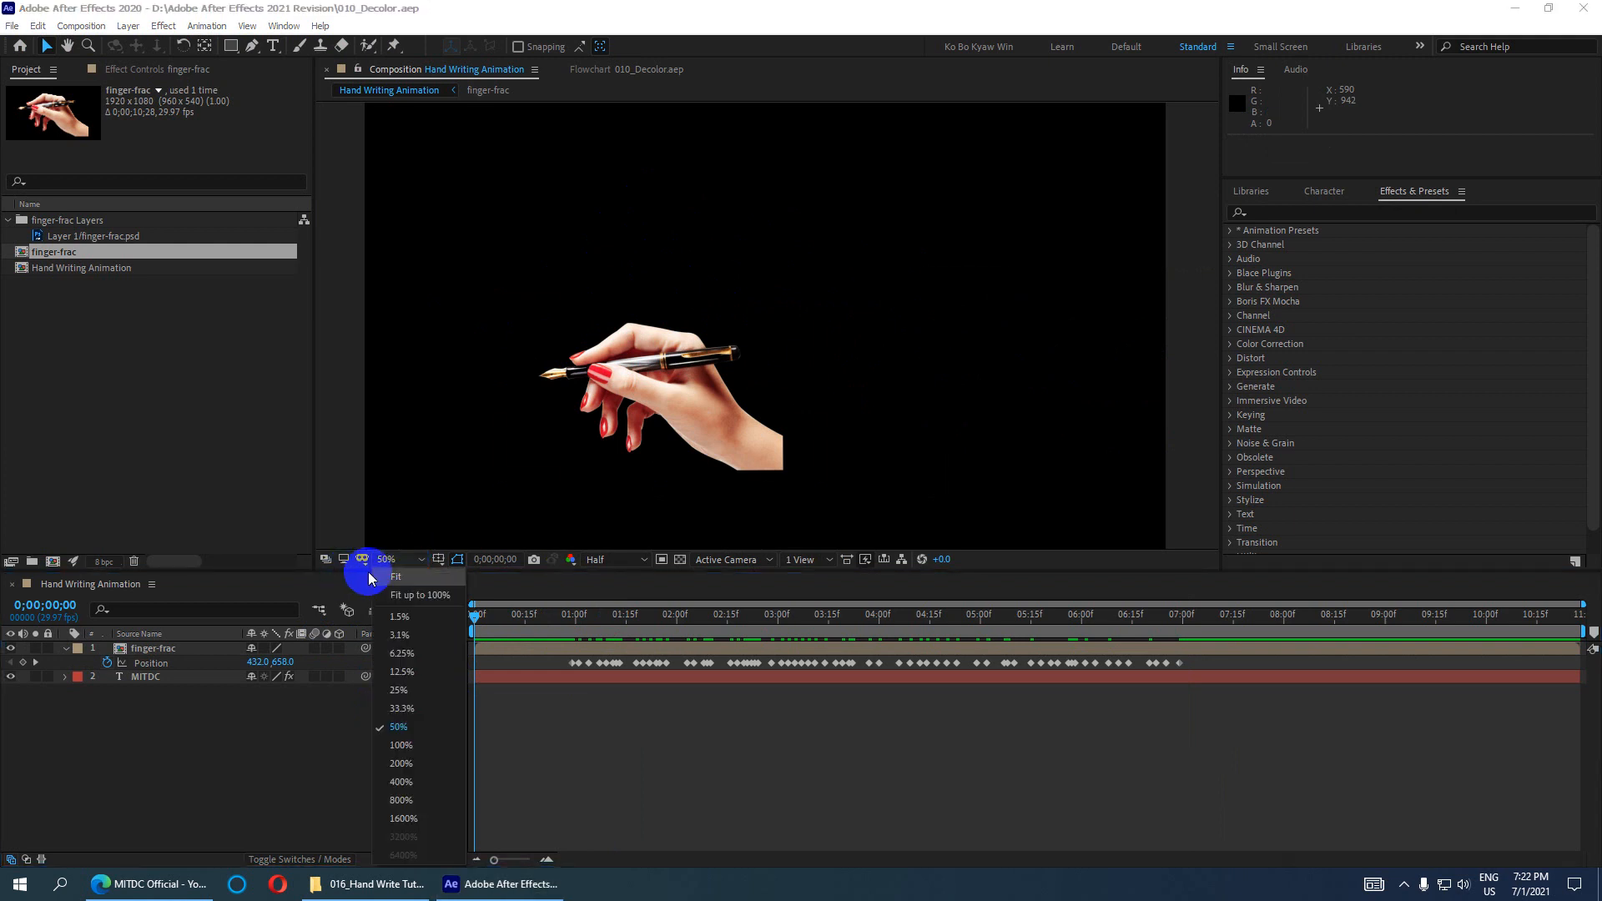
click(413, 595)
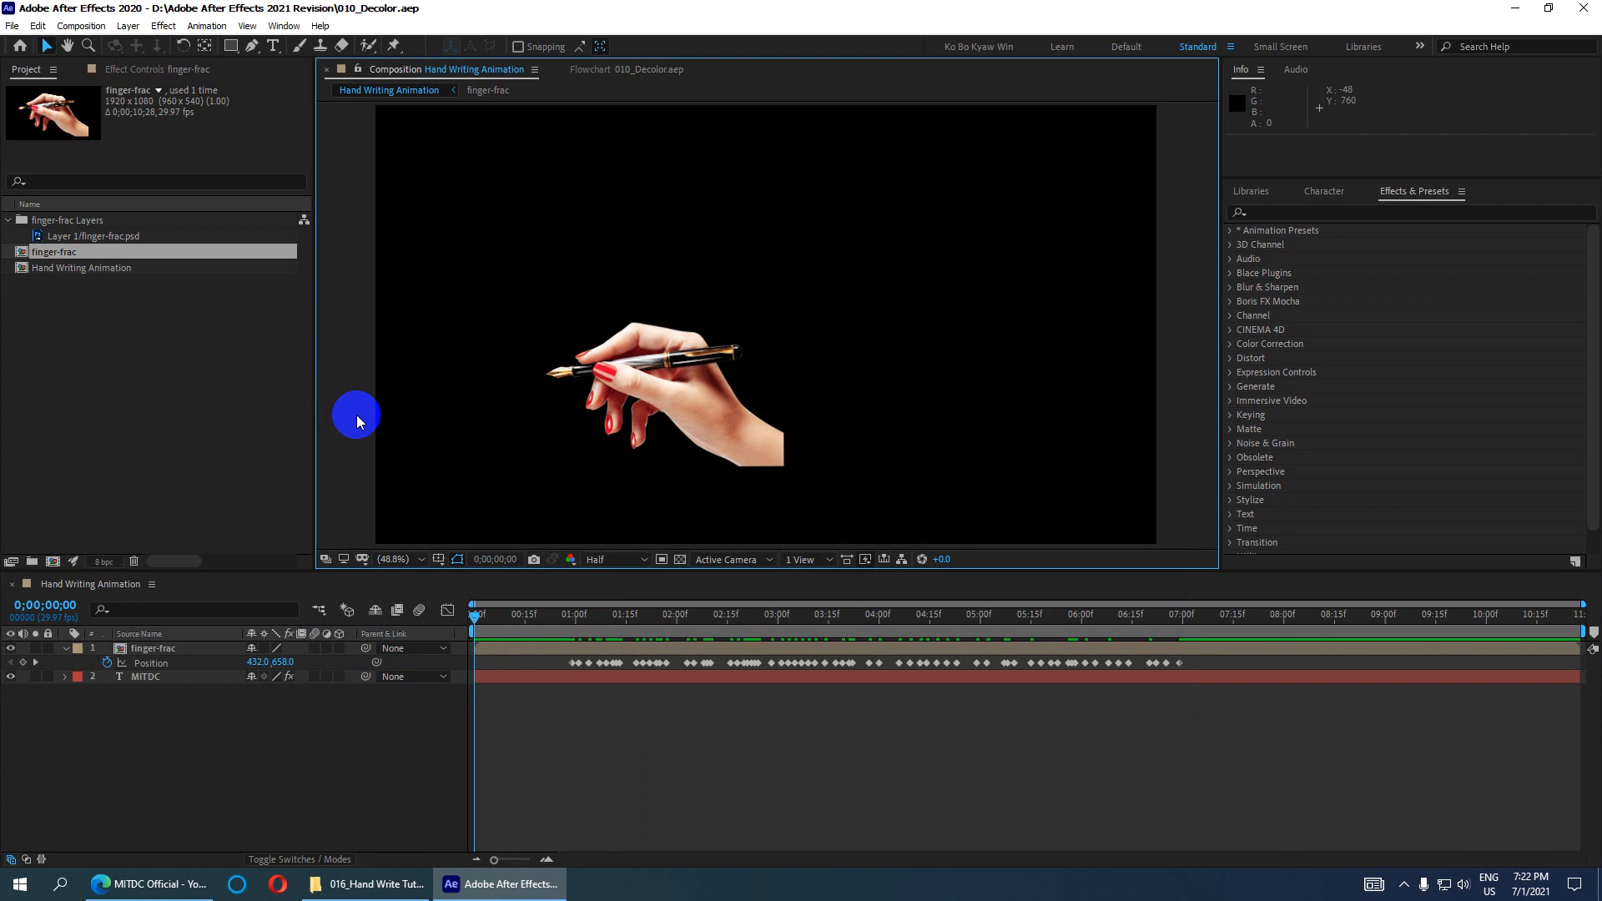
key(grave)
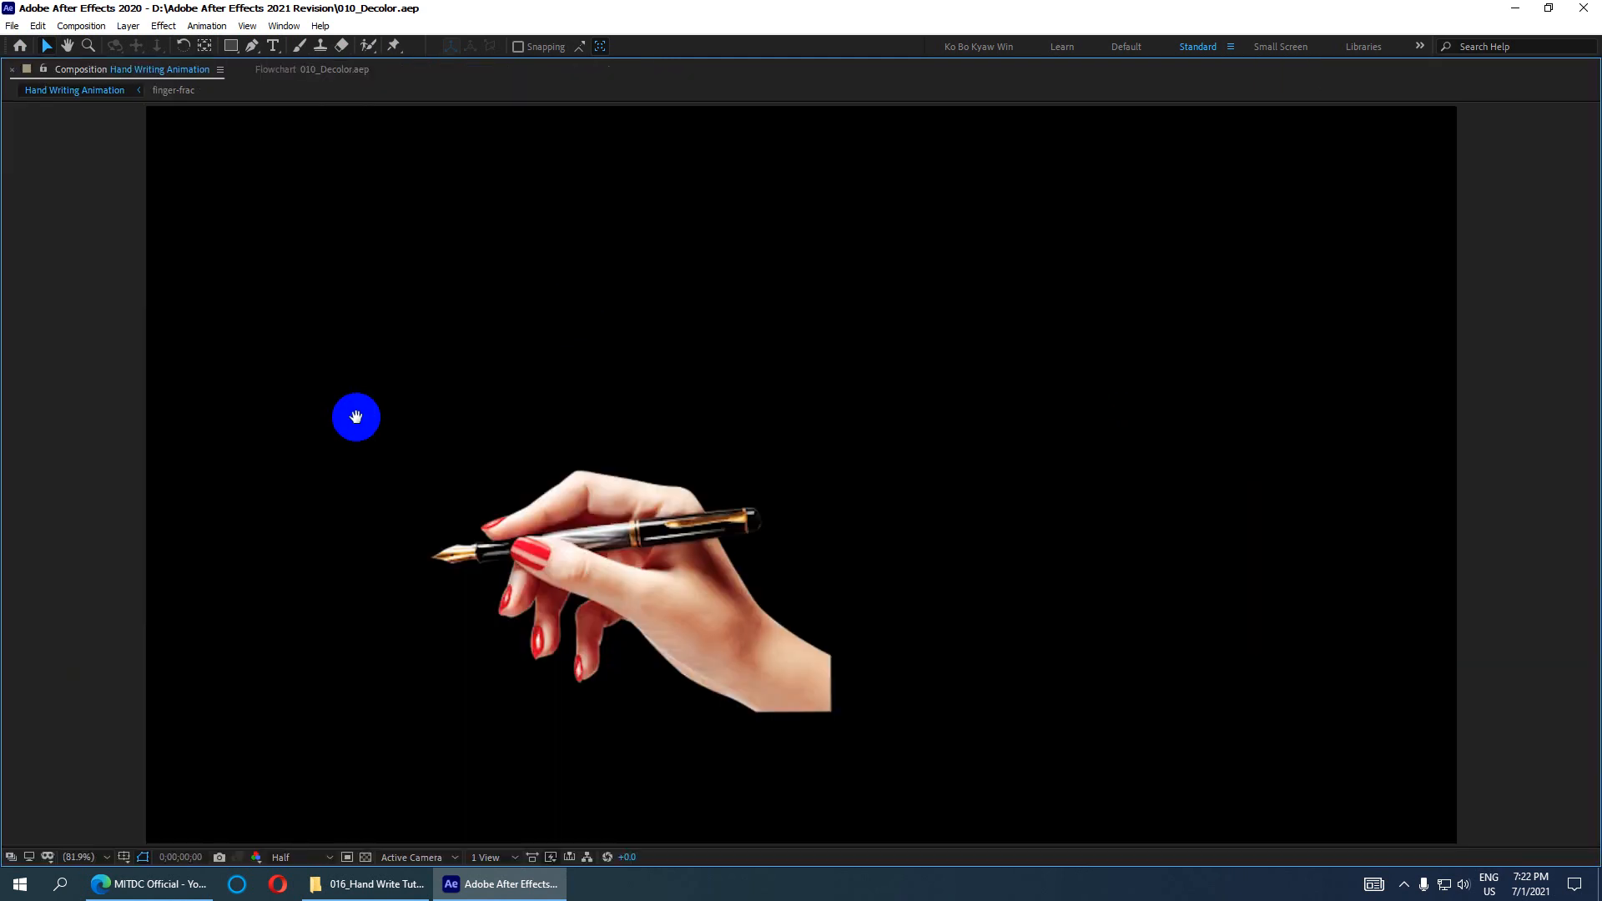
key(space)
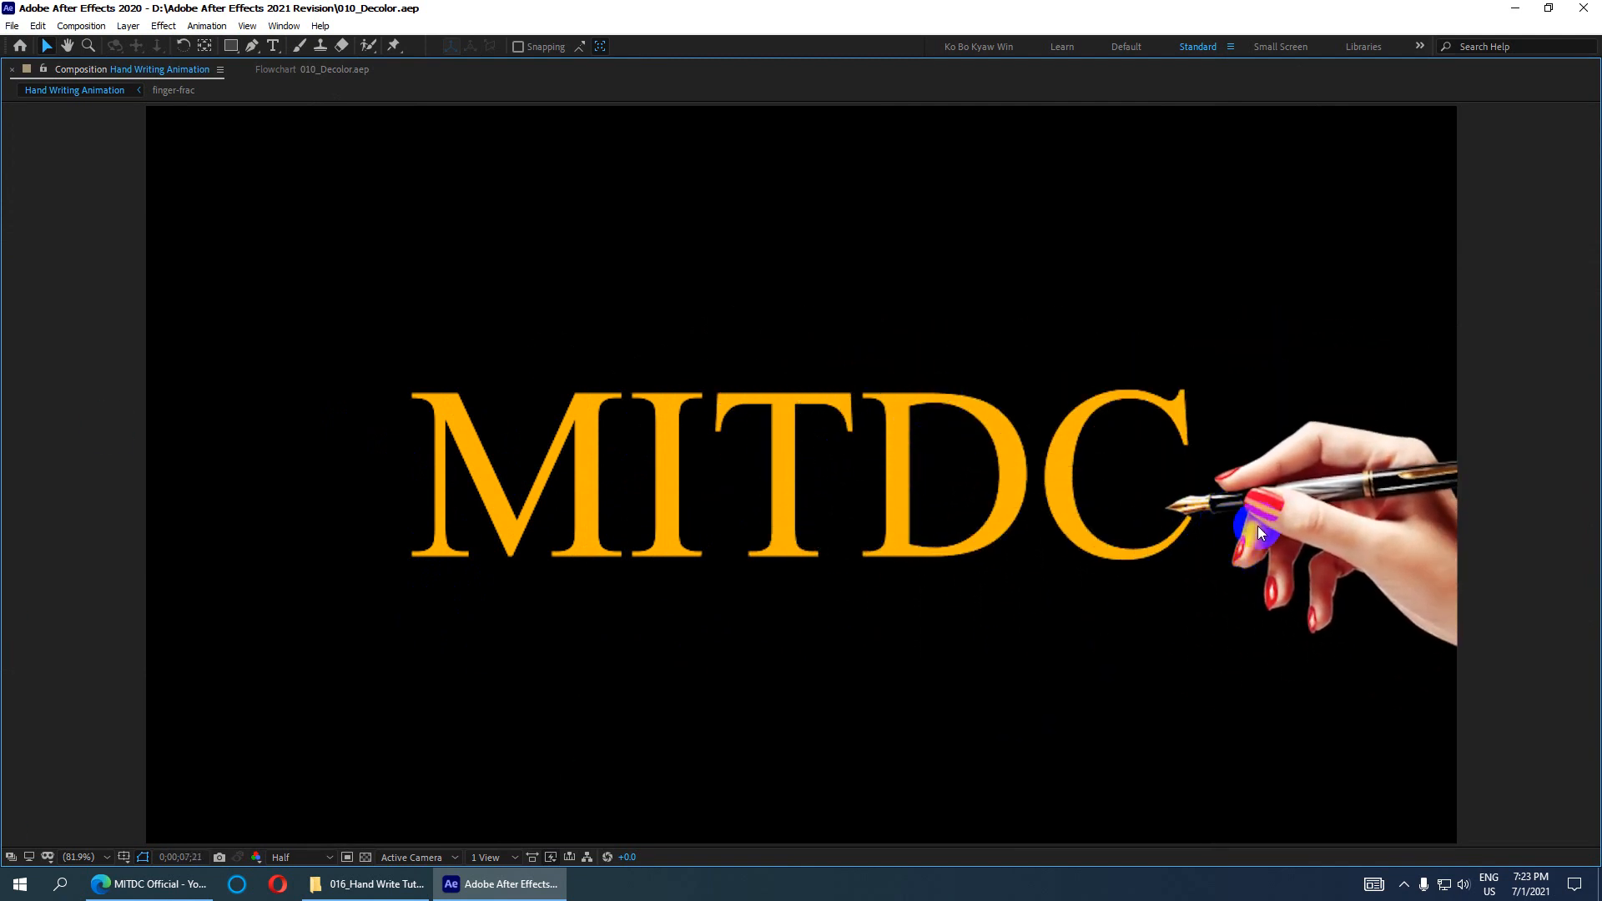
key(space)
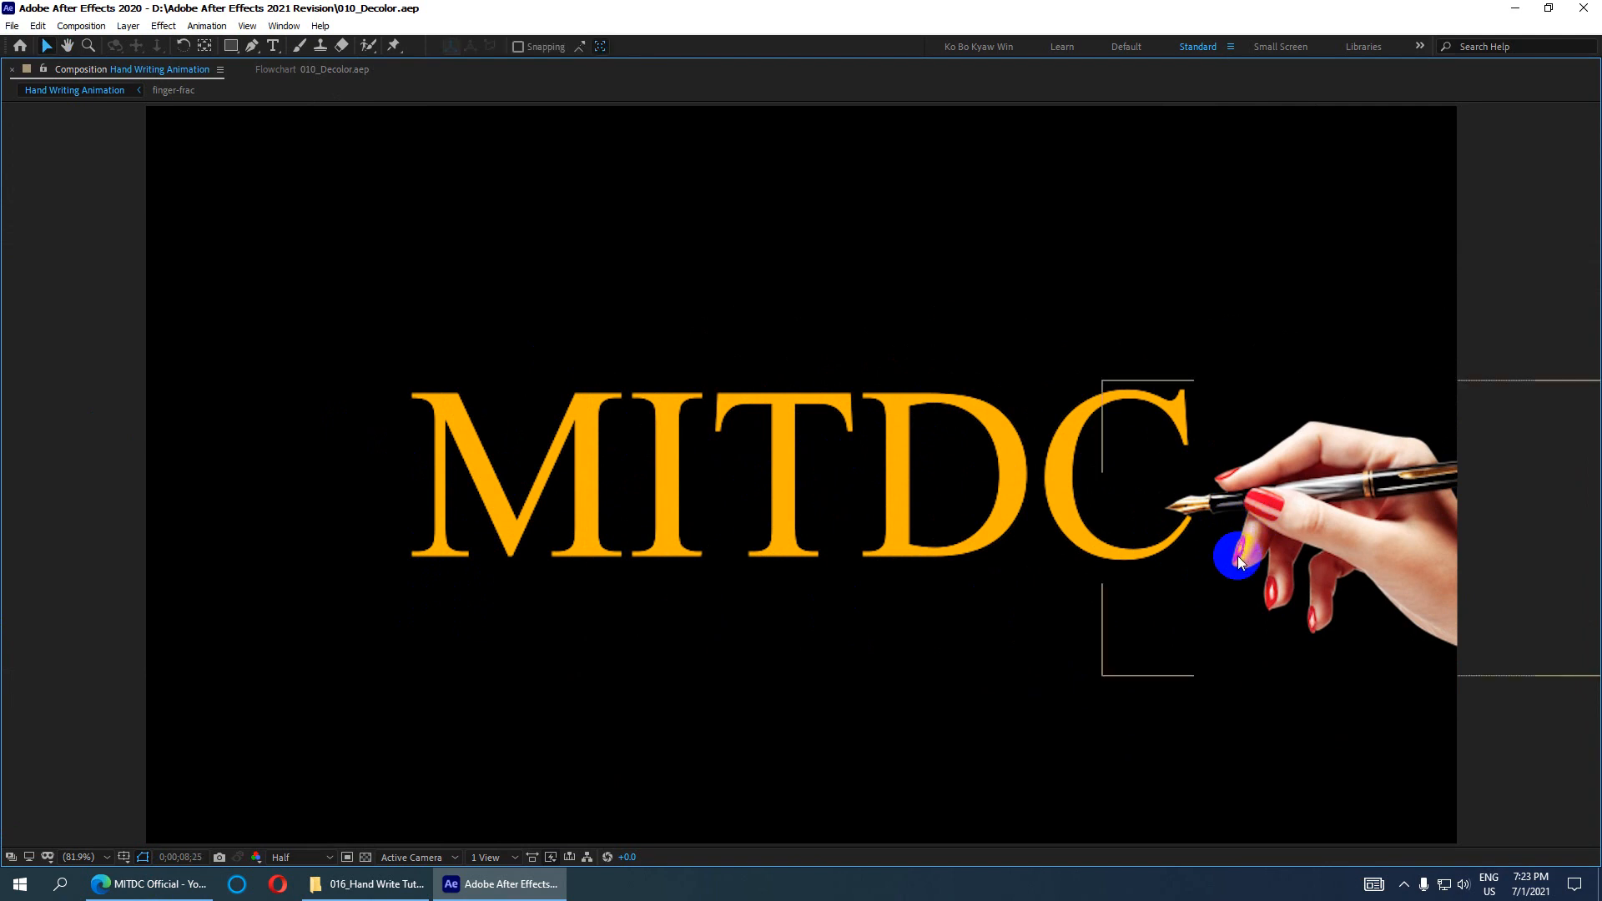
click(1230, 558)
key(Home)
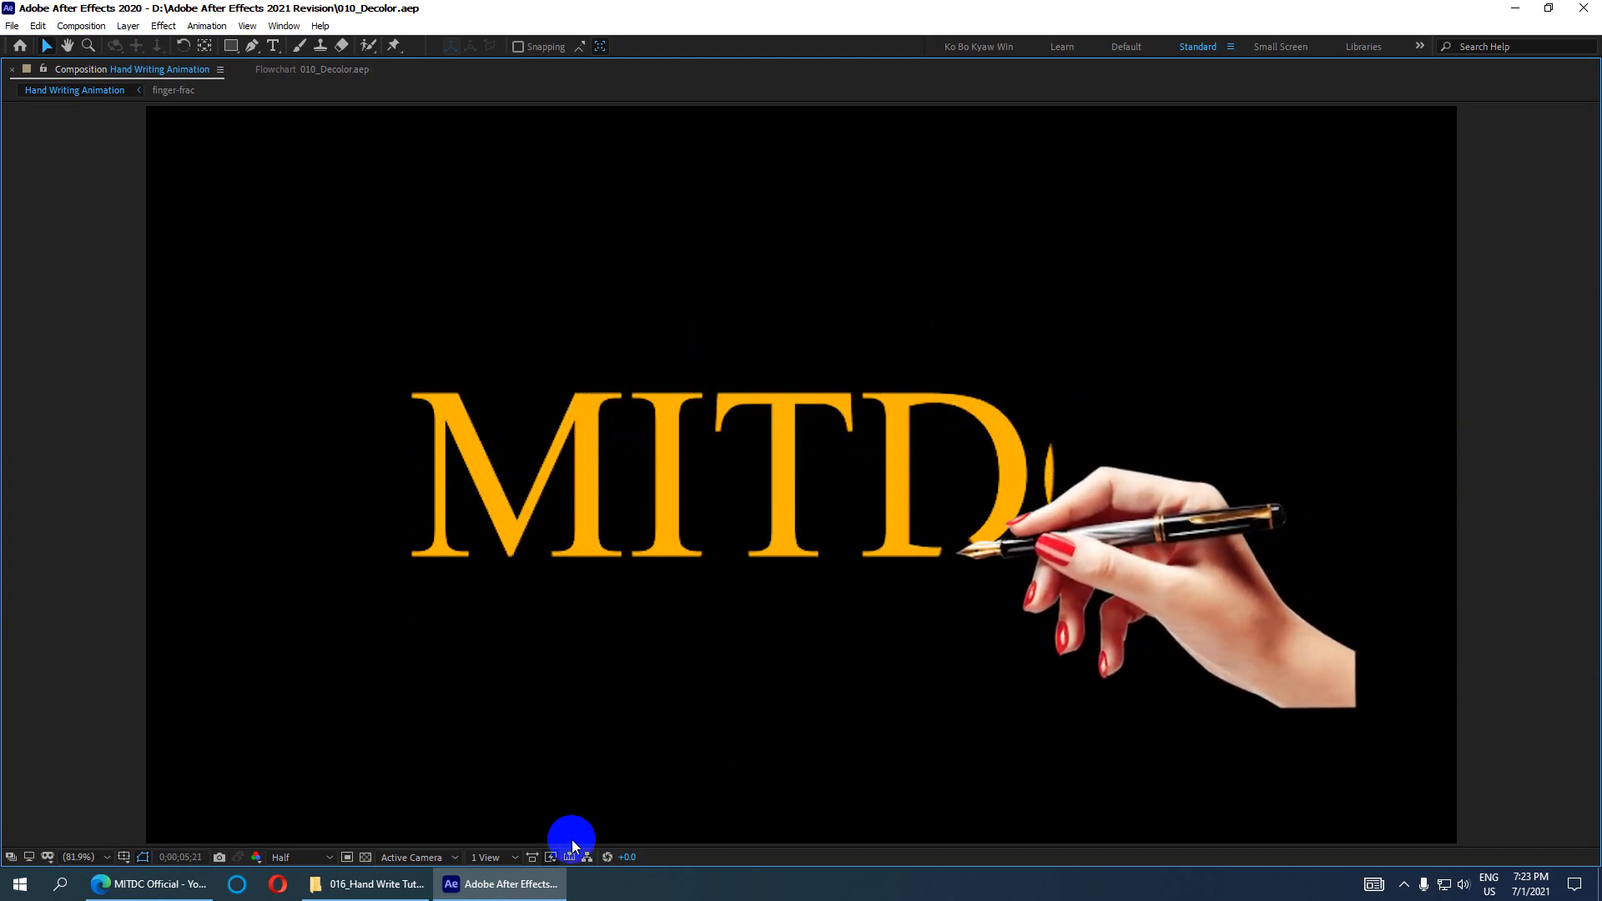
key(space)
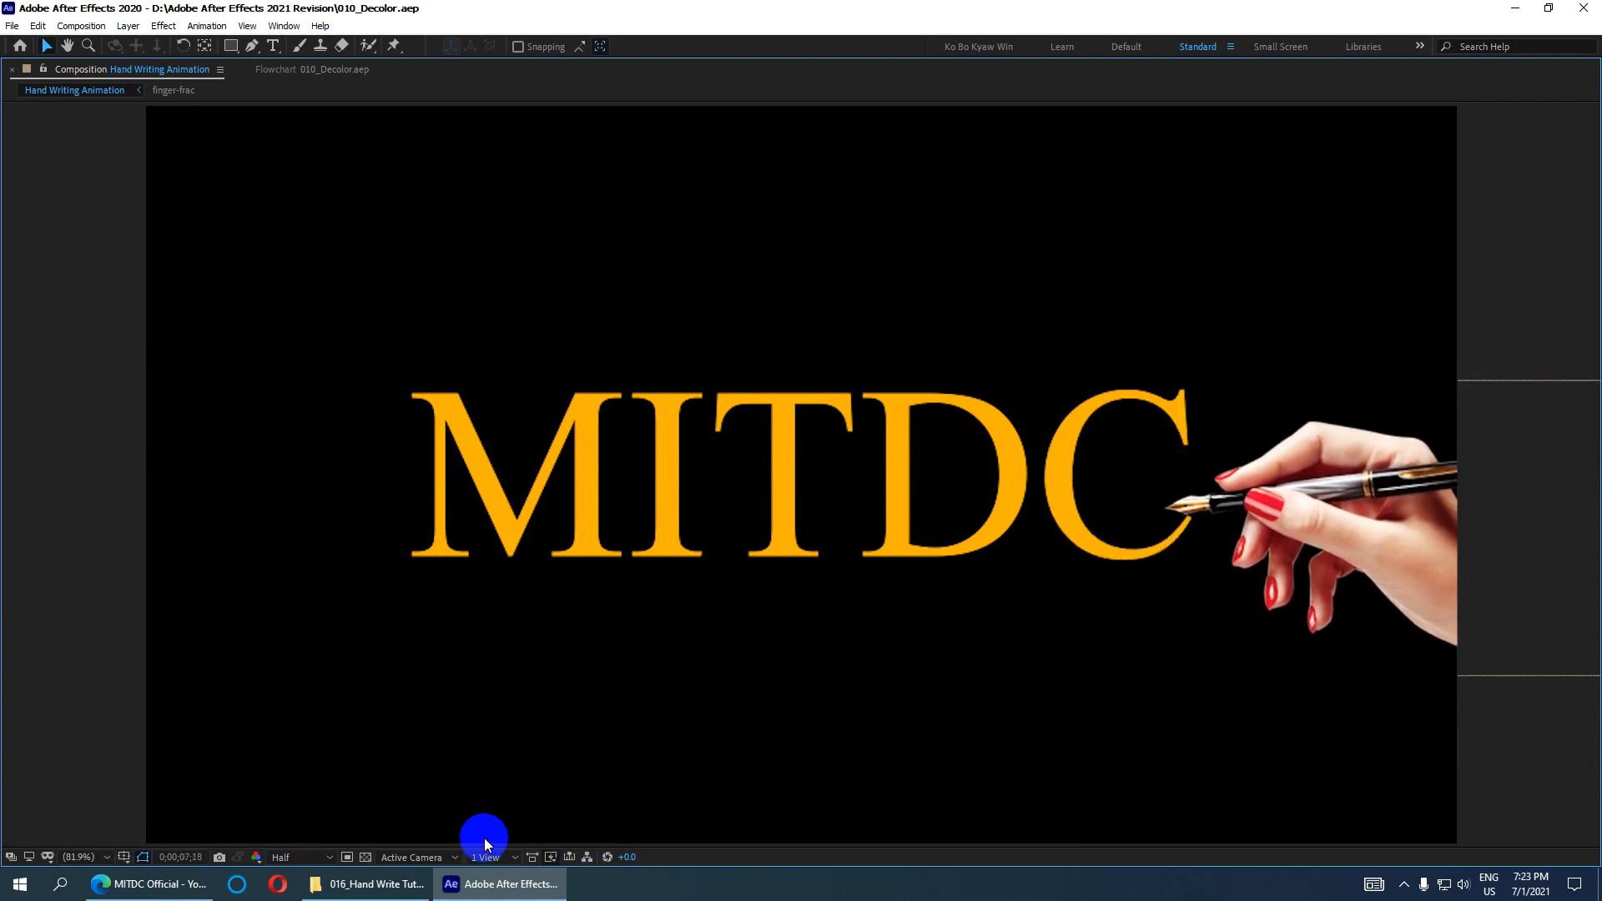
key(grave)
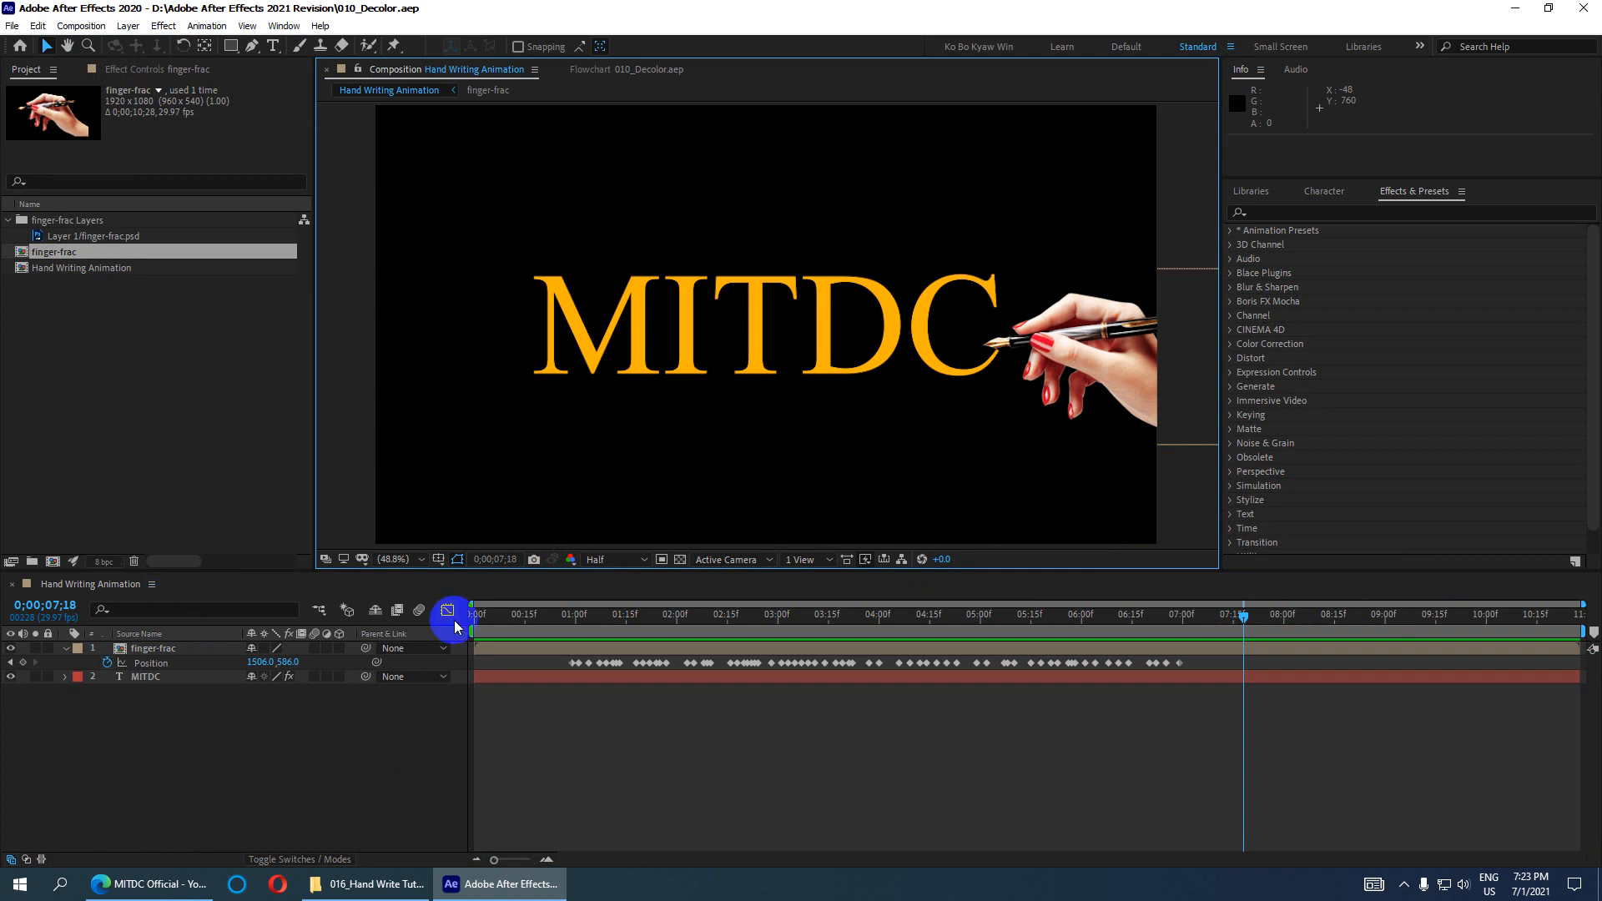
Step: Scrub the end of the animation to 0;00;09;22 and switch to the MITDC Official YouTube channel page in the browser
mouse_move(1244, 618)
mouse_down()
mouse_move(555, 603)
mouse_move(1368, 655)
mouse_move(458, 608)
mouse_move(819, 611)
mouse_move(1119, 640)
mouse_move(1265, 625)
mouse_up()
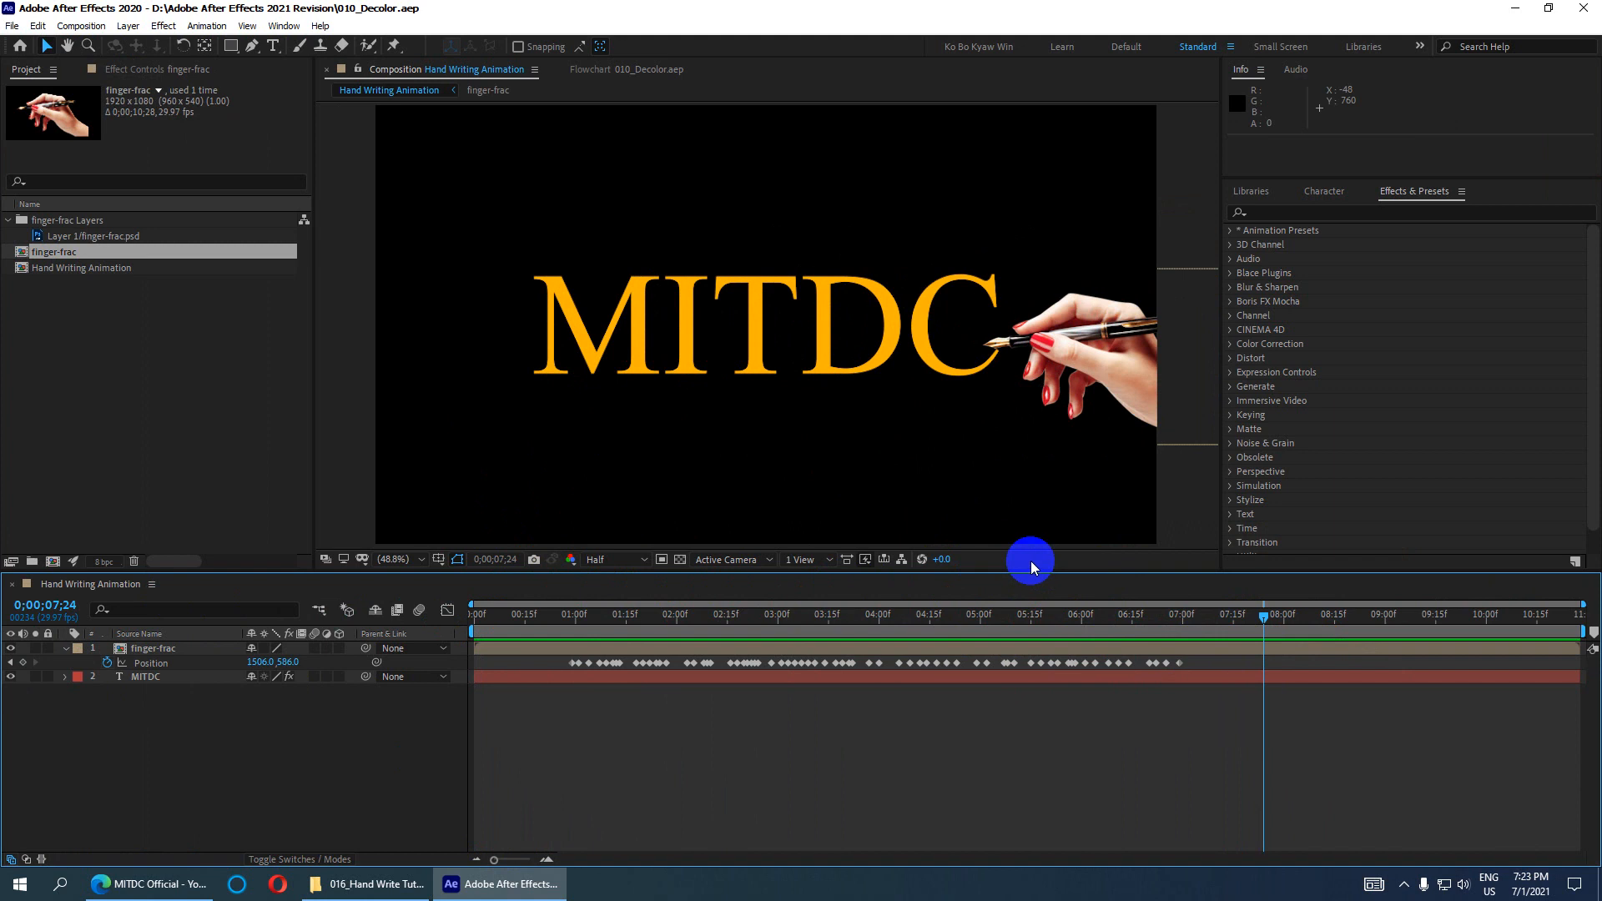
drag(1265, 626, 1457, 633)
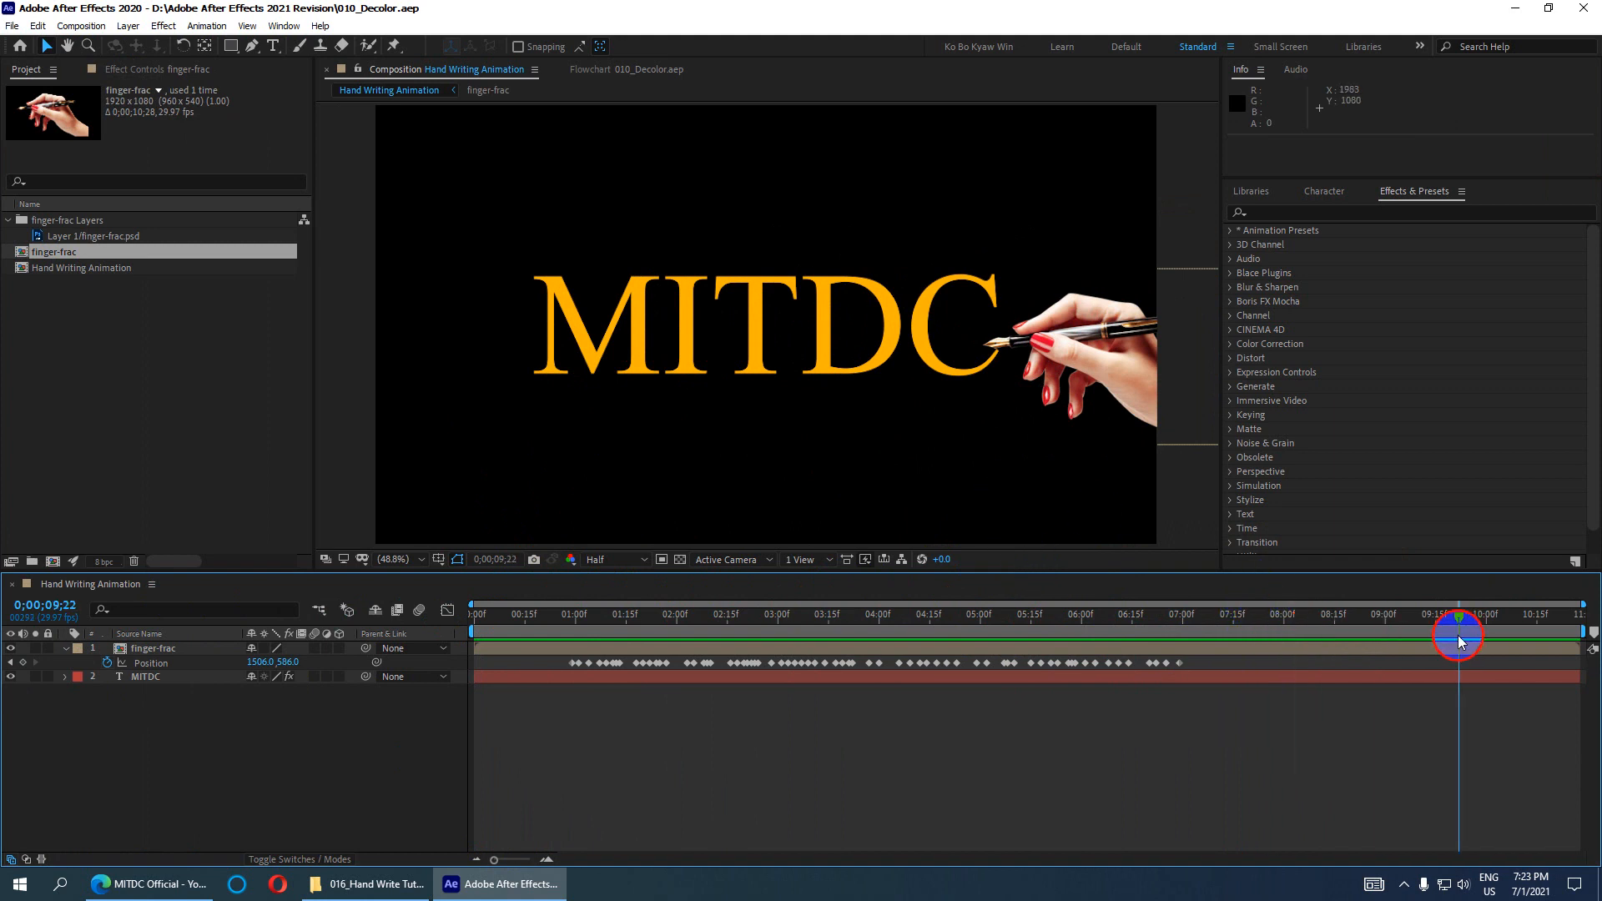
click(138, 884)
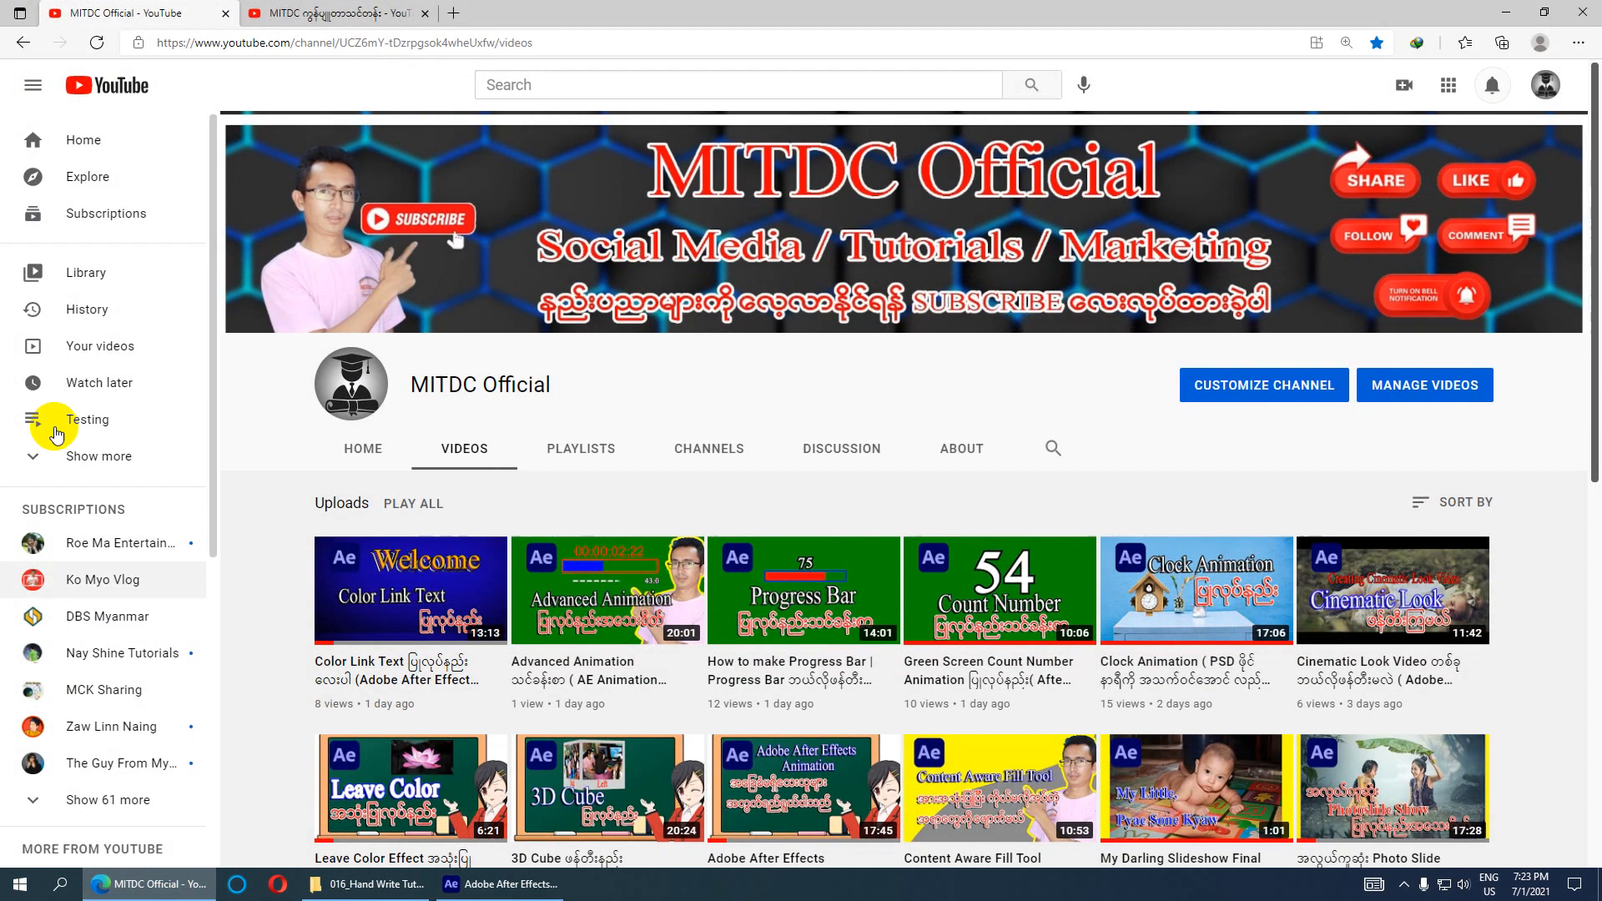